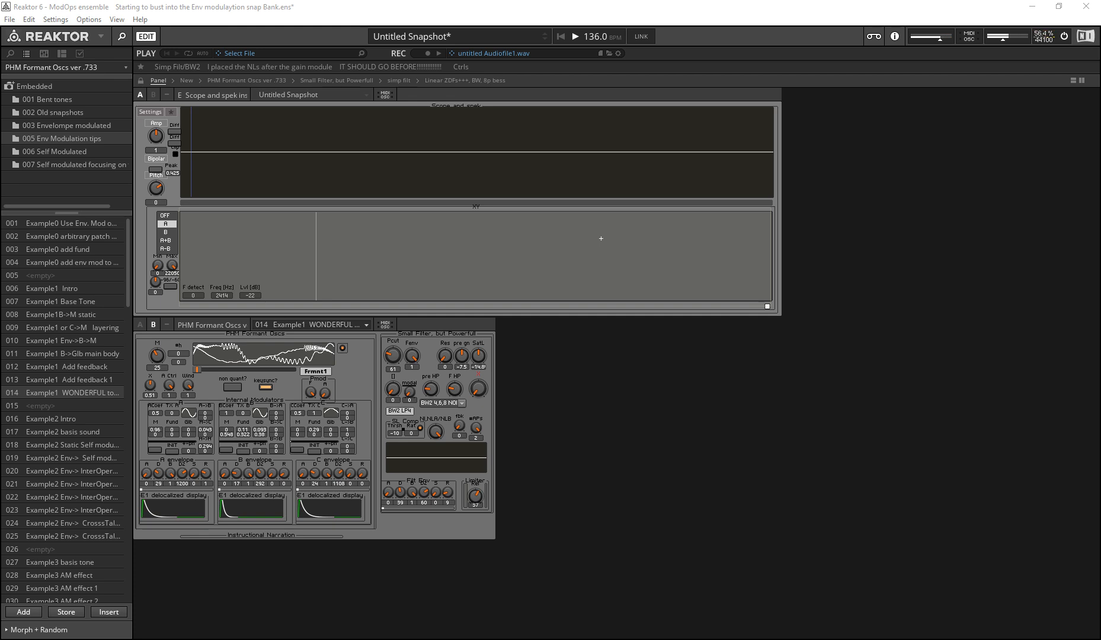
# Step: Look through the embedded snapshot banks, including 007 Self modulated and 006 Self Modulated
pyautogui.click(62, 165)
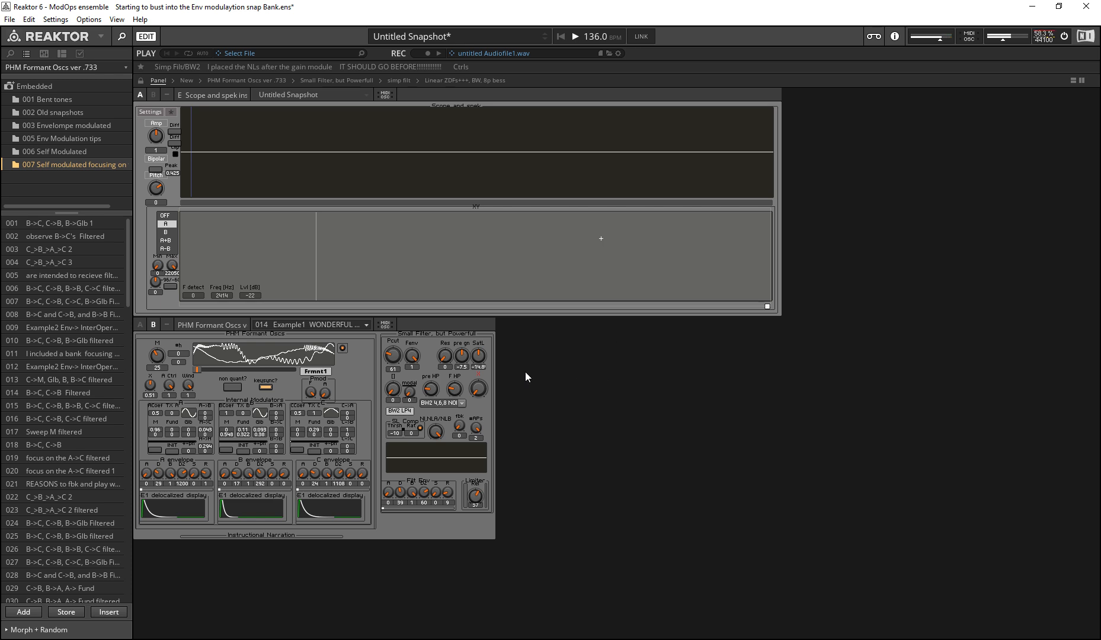
pyautogui.click(386, 359)
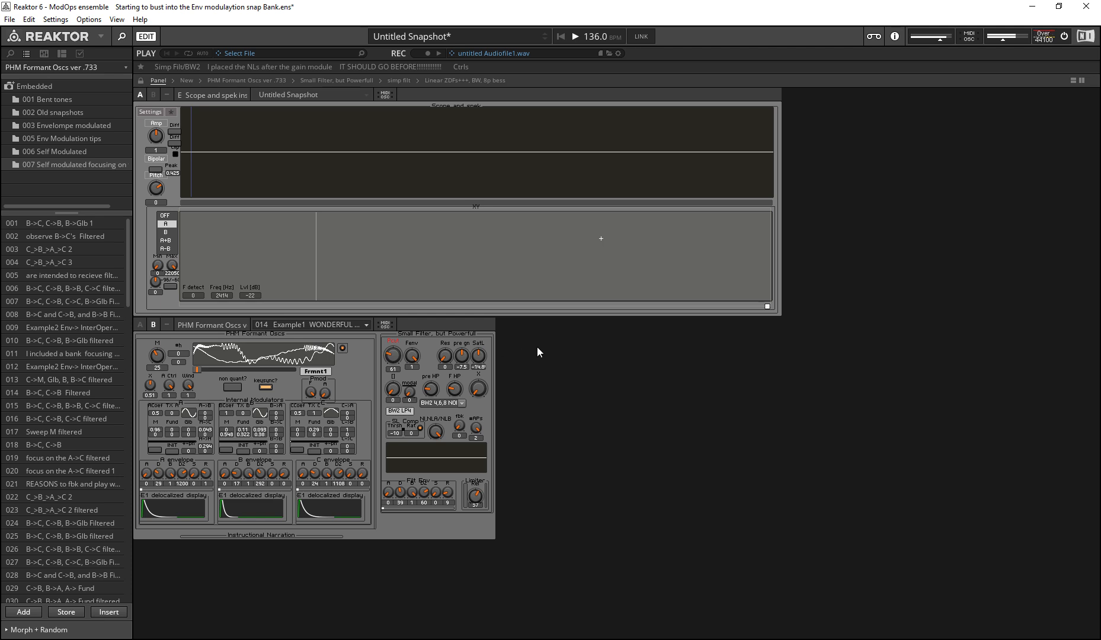
pyautogui.click(393, 388)
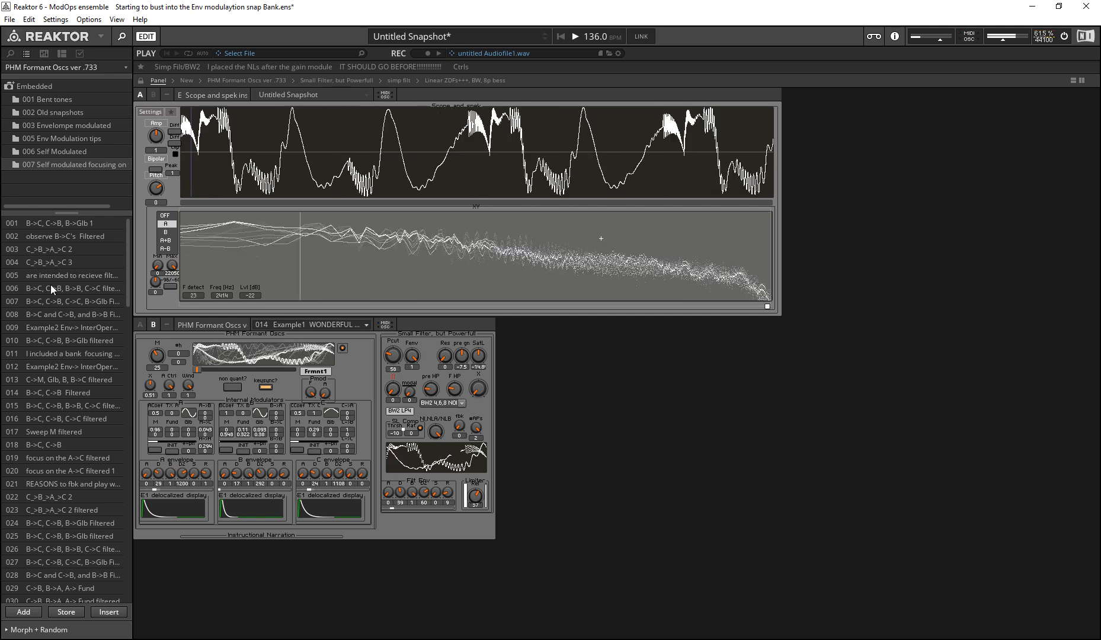
pyautogui.click(61, 152)
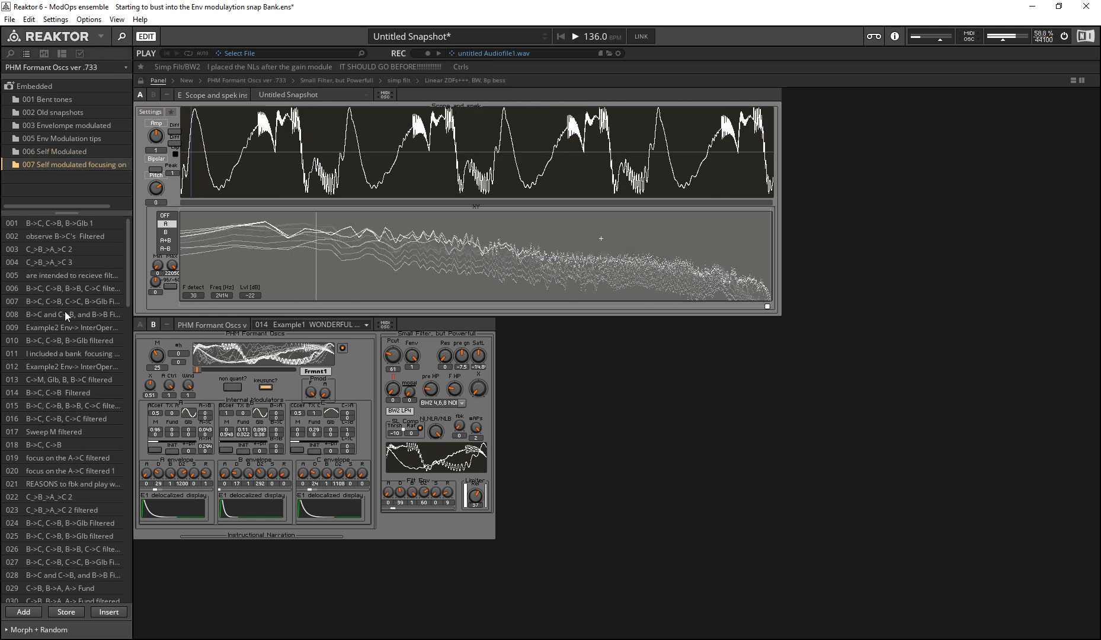
pyautogui.click(85, 166)
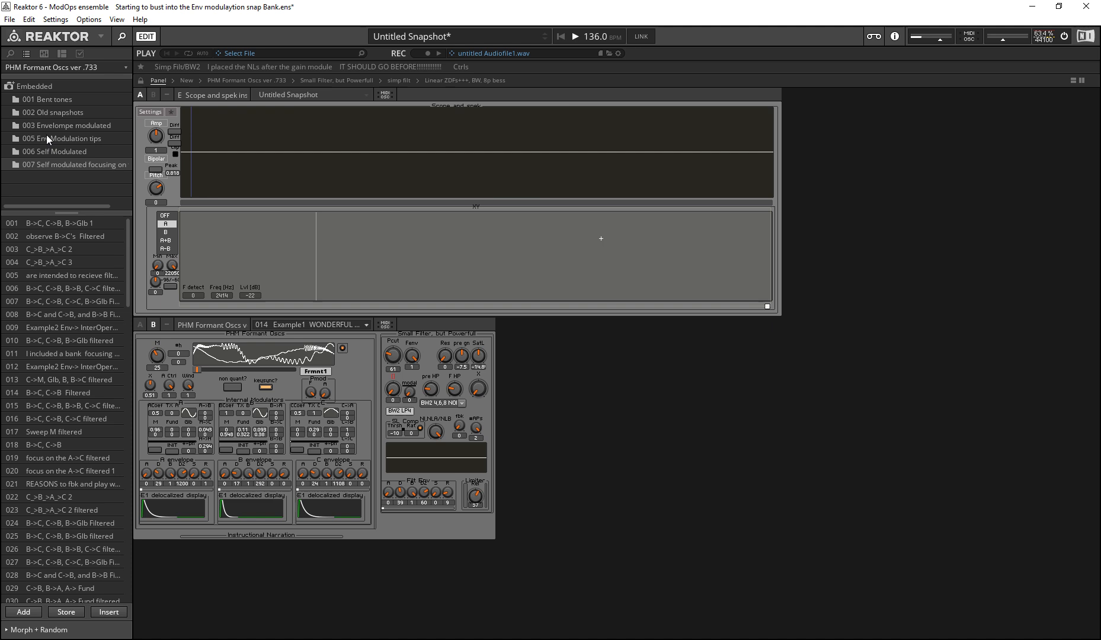
pyautogui.click(53, 112)
pyautogui.click(54, 152)
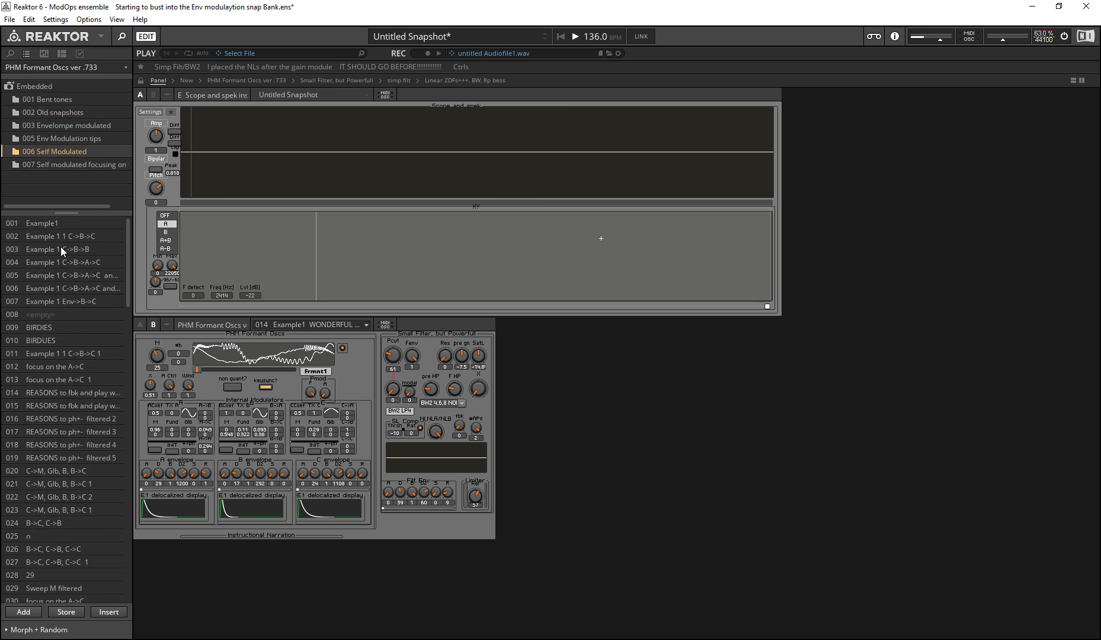
# Step: Load snapshot 014 Example1 WONDERFUL and then snapshot 025 Example2 Env-> from the 005 Env Modulation tips bank
pyautogui.click(64, 137)
pyautogui.click(68, 392)
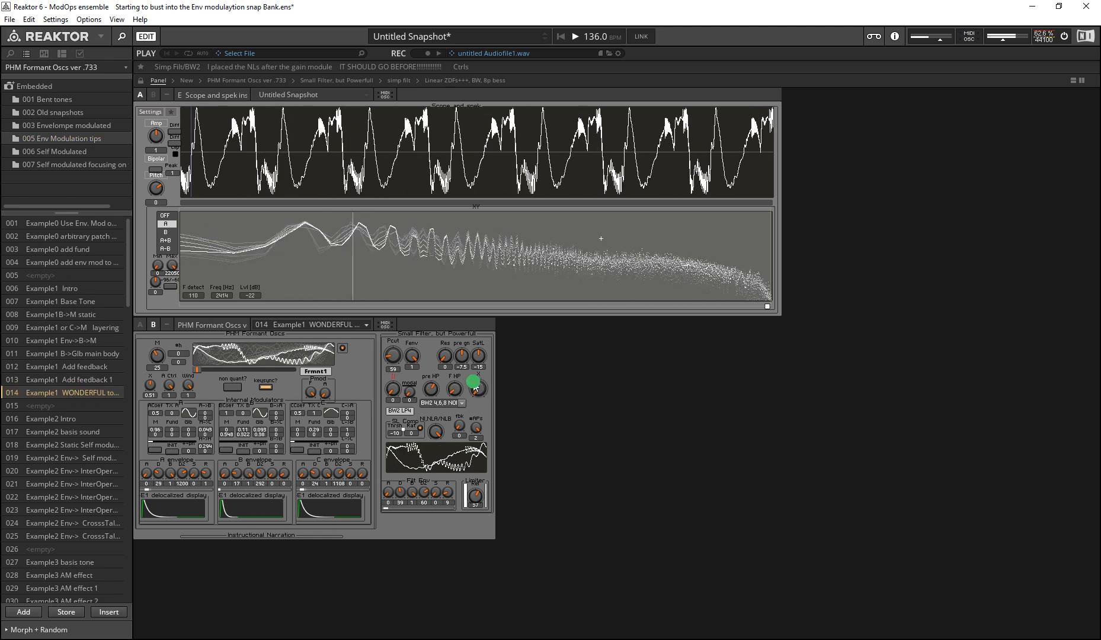
pyautogui.click(78, 536)
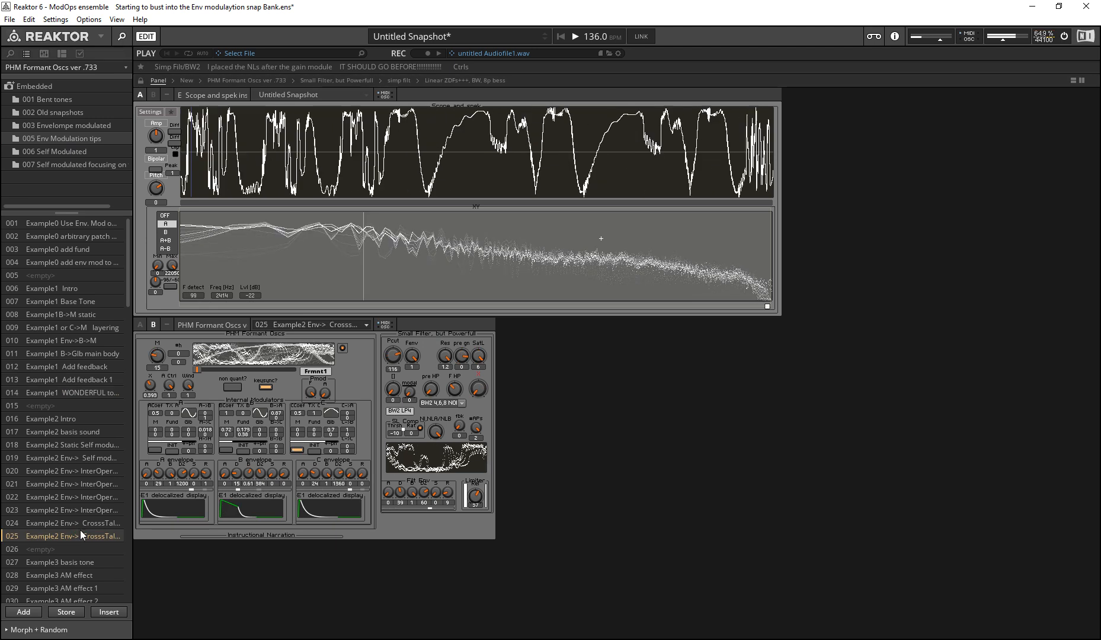
# Step: Sweep the small filter's Pcut cutoff down to 35 and up to 138, settling at about 76
pyautogui.moveTo(384, 362); pyautogui.dragTo(384, 374)
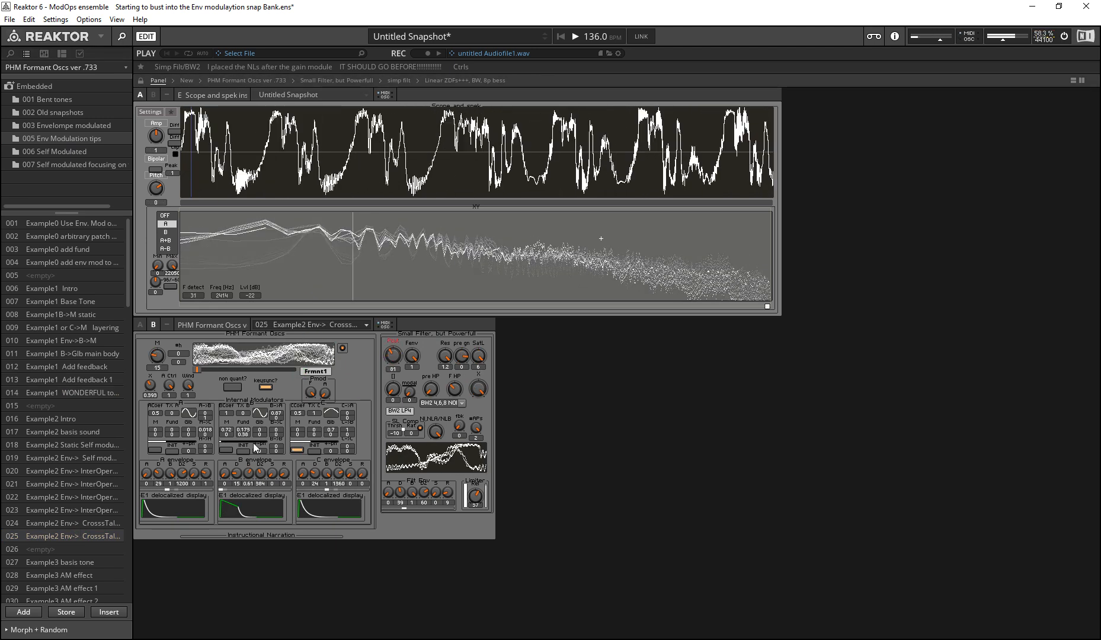
pyautogui.moveTo(203, 418); pyautogui.dragTo(203, 473)
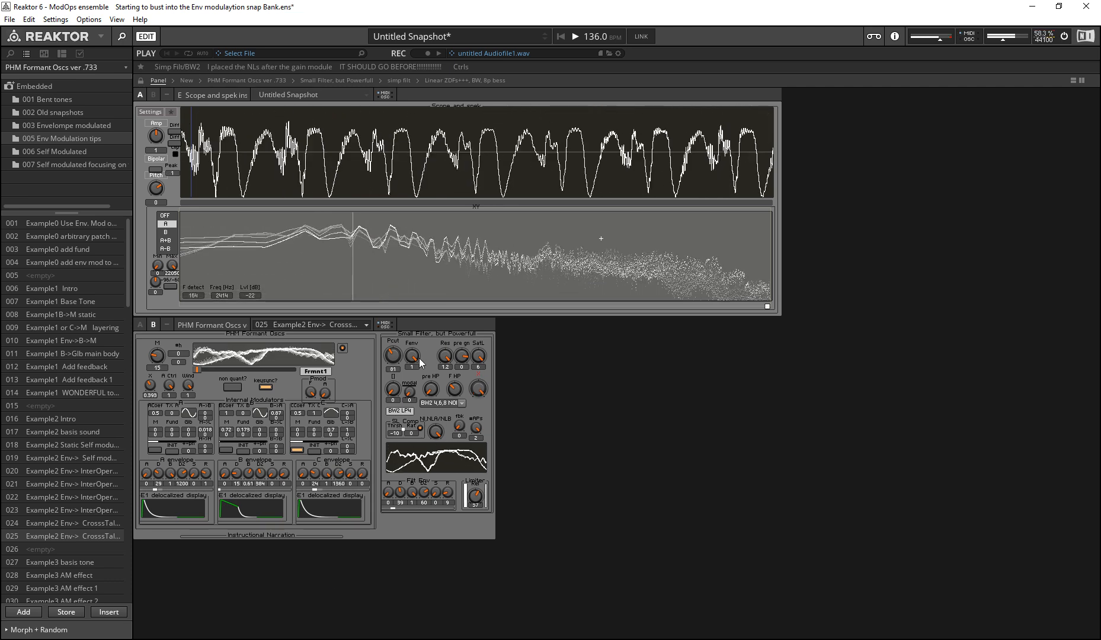
pyautogui.moveTo(397, 359); pyautogui.dragTo(397, 352)
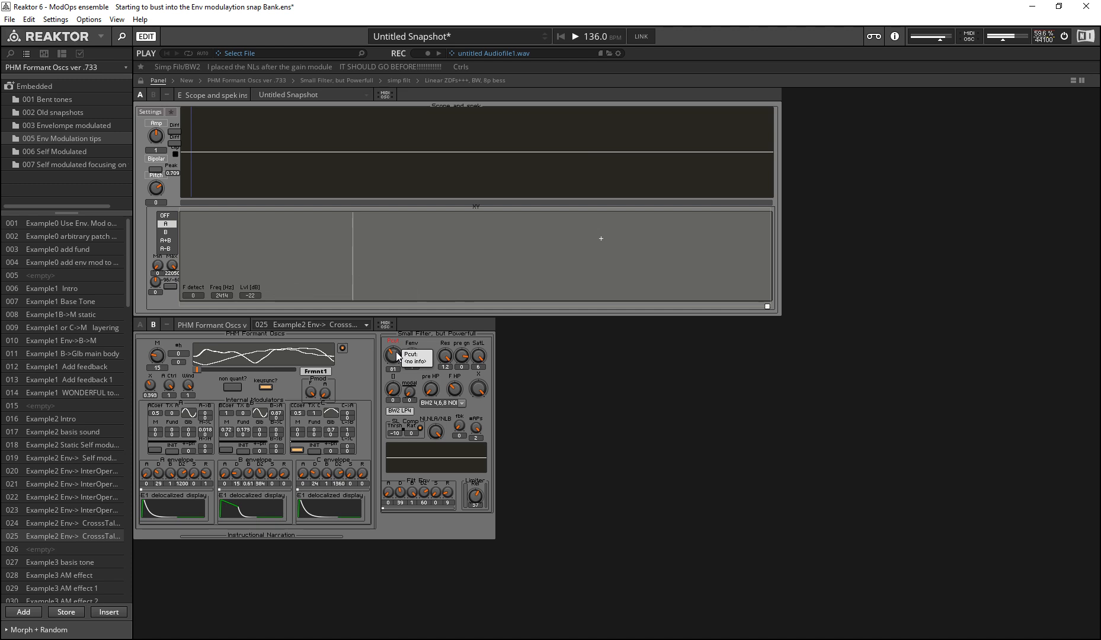
pyautogui.moveTo(400, 358); pyautogui.dragTo(396, 423)
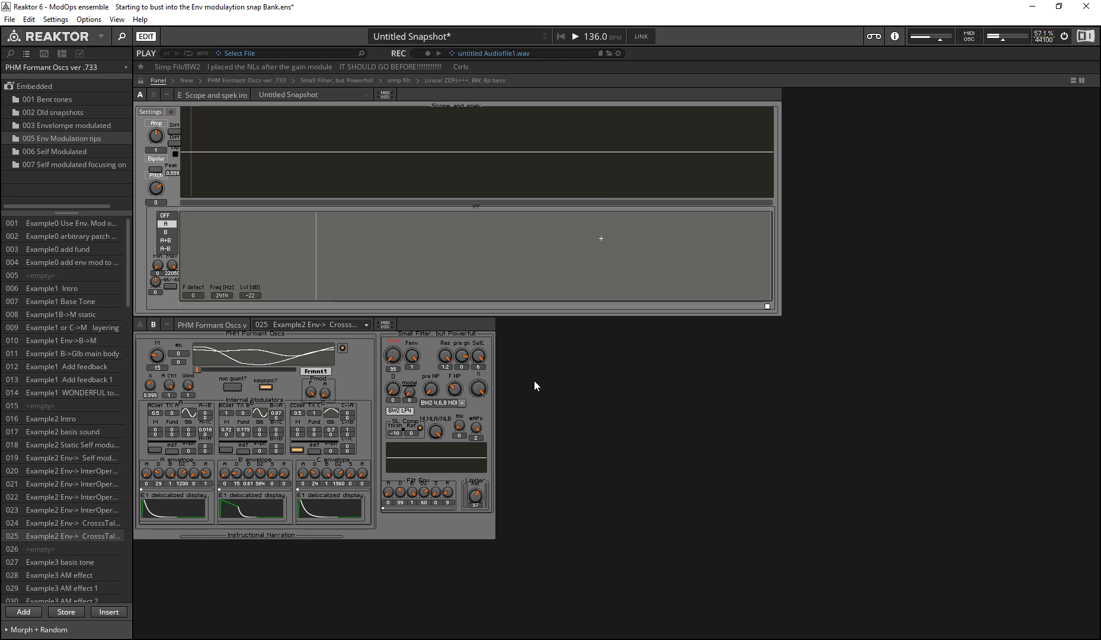
pyautogui.moveTo(392, 358); pyautogui.dragTo(170, 99)
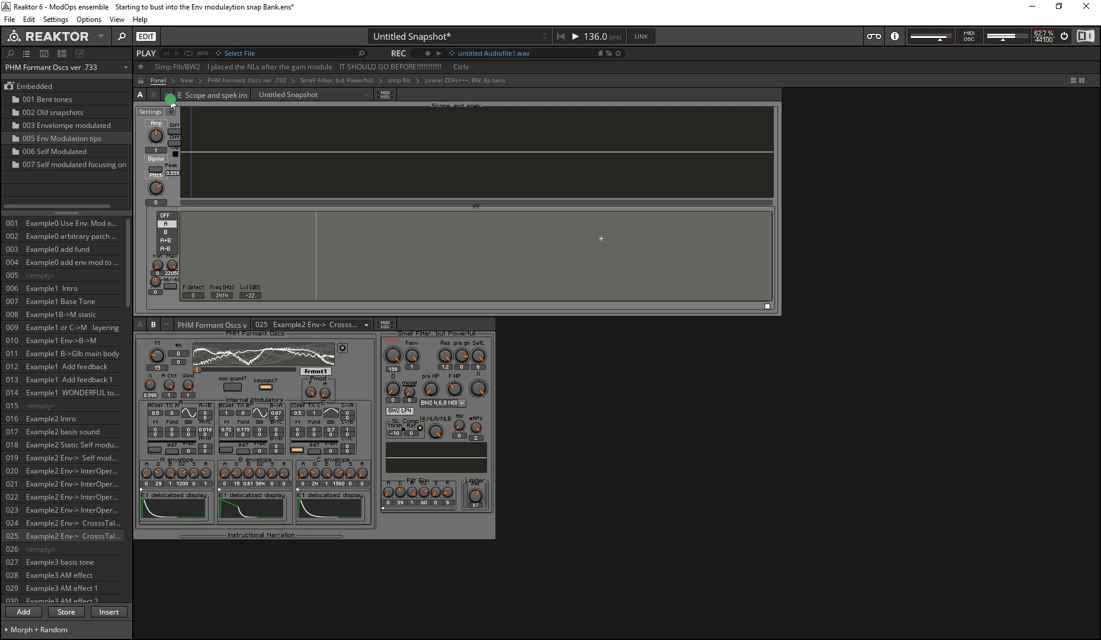
pyautogui.click(611, 456)
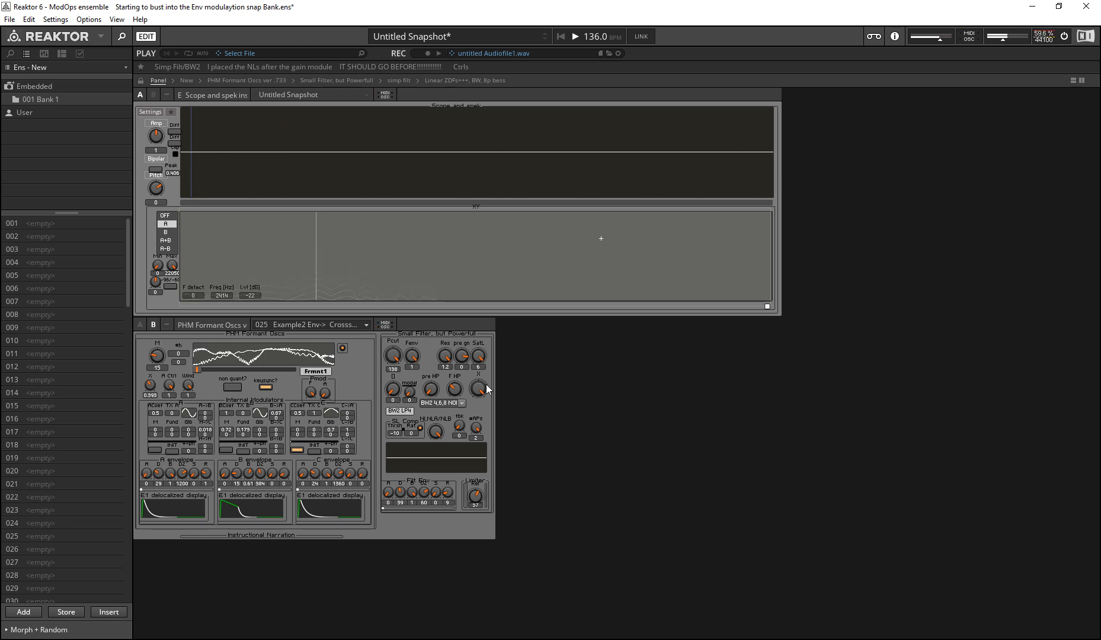
pyautogui.moveTo(397, 359); pyautogui.dragTo(374, 311)
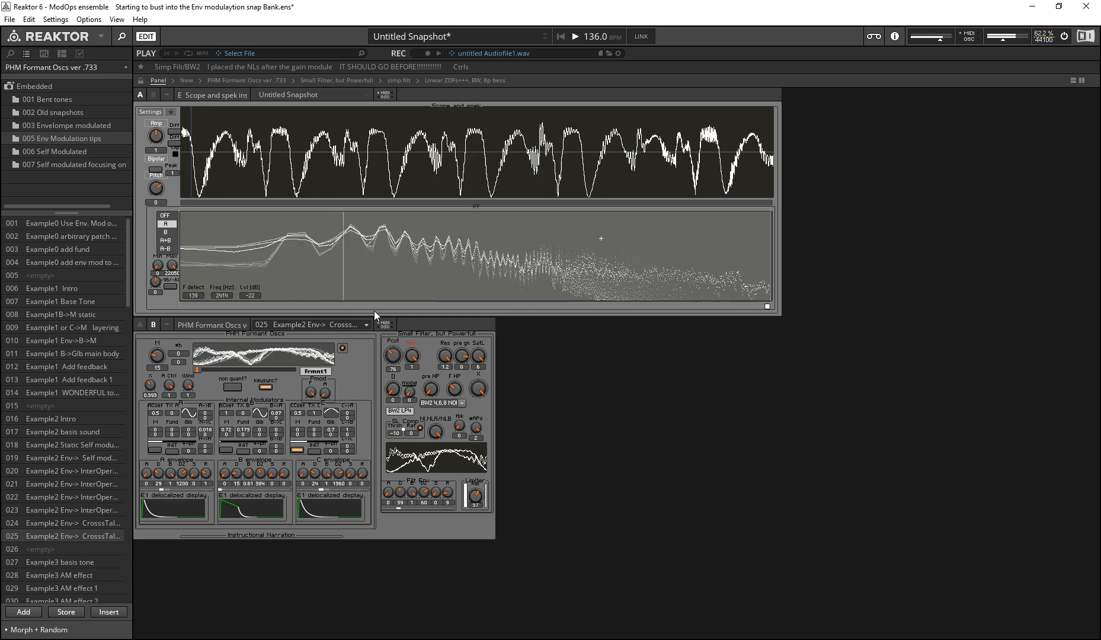
# Step: Sweep the filter envelope amount Fenv down and bring it back to 1
pyautogui.moveTo(415, 365); pyautogui.dragTo(386, 581)
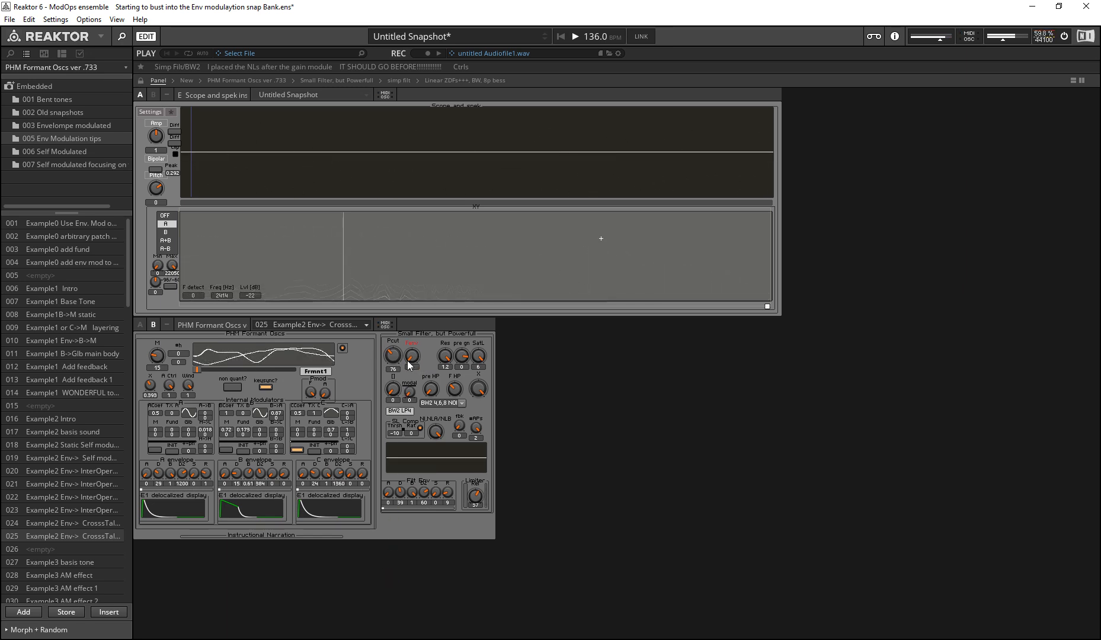
pyautogui.moveTo(414, 361); pyautogui.dragTo(264, 143)
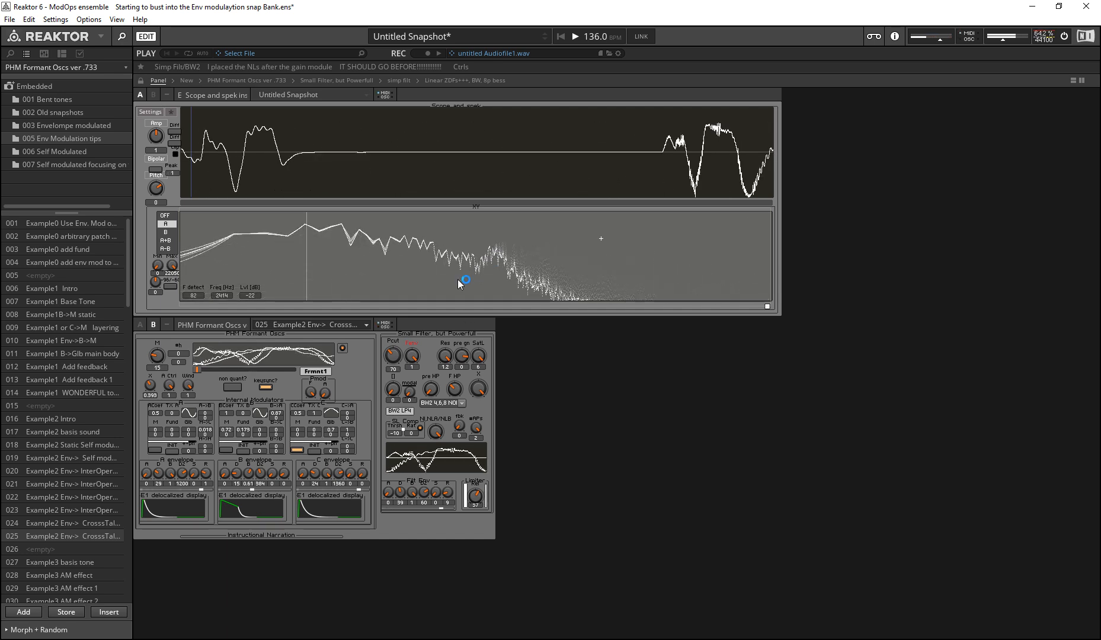
pyautogui.moveTo(413, 357)
pyautogui.mouseDown()
pyautogui.moveTo(427, 373)
pyautogui.moveTo(412, 360)
pyautogui.moveTo(418, 339)
pyautogui.moveTo(405, 389)
pyautogui.moveTo(415, 345)
pyautogui.moveTo(388, 294)
pyautogui.mouseUp()
# Step: Sweep the filter resonance Res while varying the Pcut cutoff, and return Res to 1.2
pyautogui.click(448, 360)
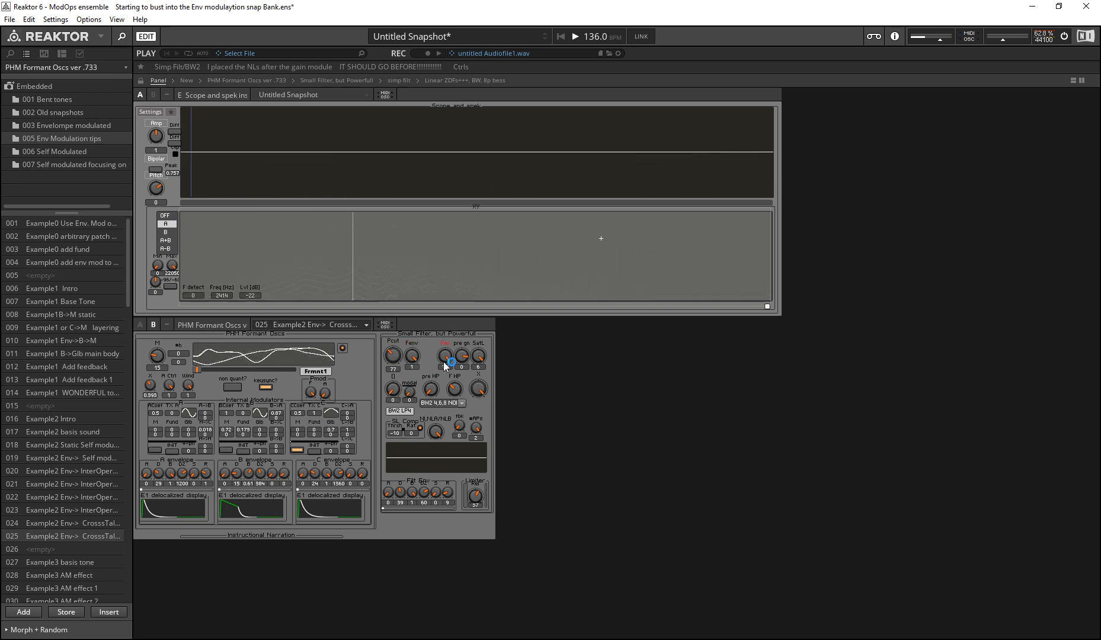
pyautogui.moveTo(447, 360); pyautogui.dragTo(428, 425)
pyautogui.moveTo(394, 359)
pyautogui.mouseDown()
pyautogui.moveTo(398, 386)
pyautogui.moveTo(397, 358)
pyautogui.moveTo(441, 366)
pyautogui.moveTo(403, 300)
pyautogui.mouseUp()
pyautogui.click(472, 402)
pyautogui.moveTo(441, 359); pyautogui.dragTo(462, 592)
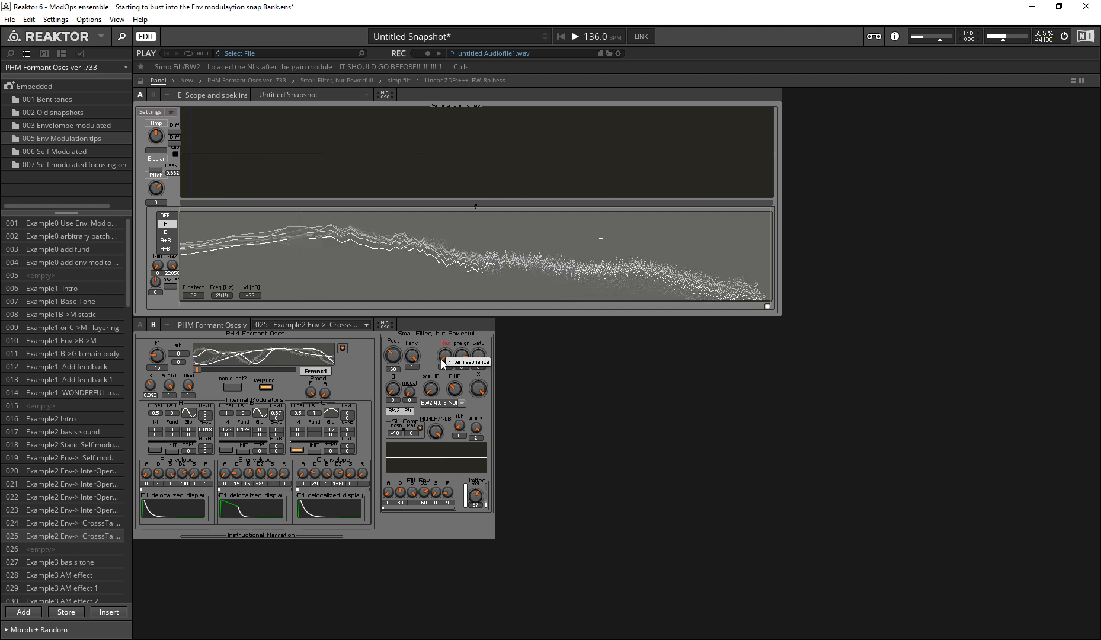
pyautogui.moveTo(443, 360); pyautogui.dragTo(295, 173)
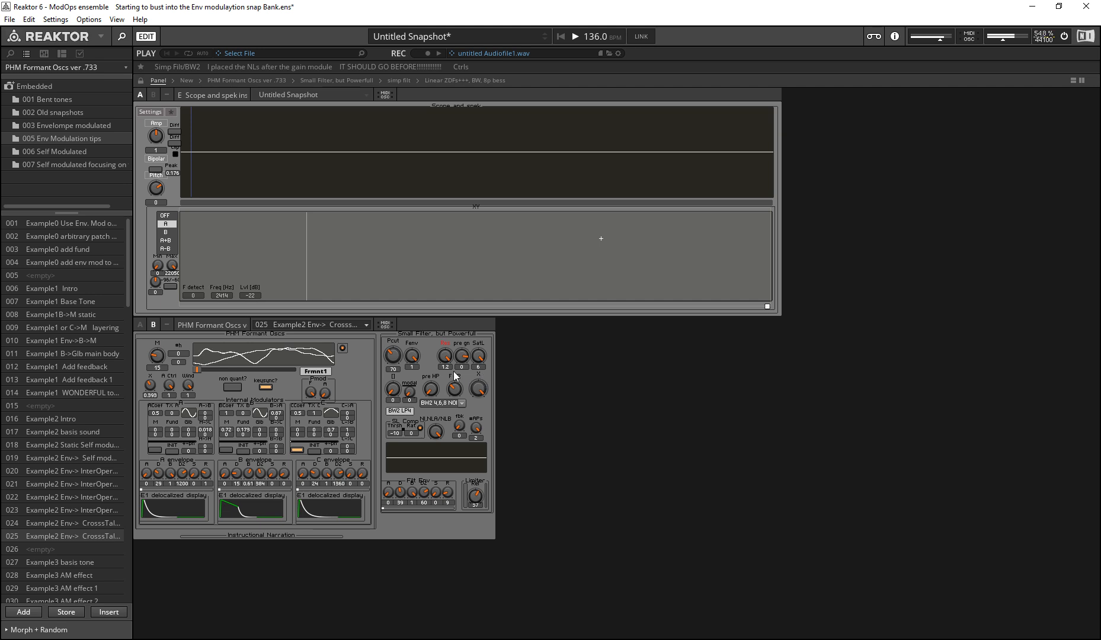
# Step: Go through the filter type options and keep BW2 4,6,8 NONLINEAR
pyautogui.click(460, 409)
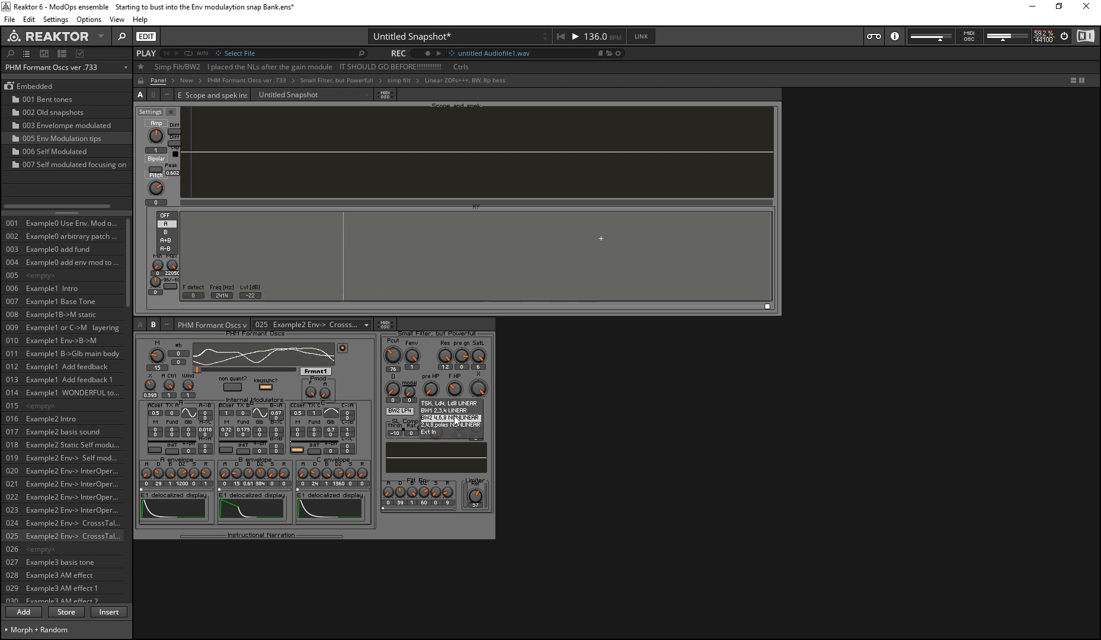
pyautogui.click(454, 425)
pyautogui.click(461, 420)
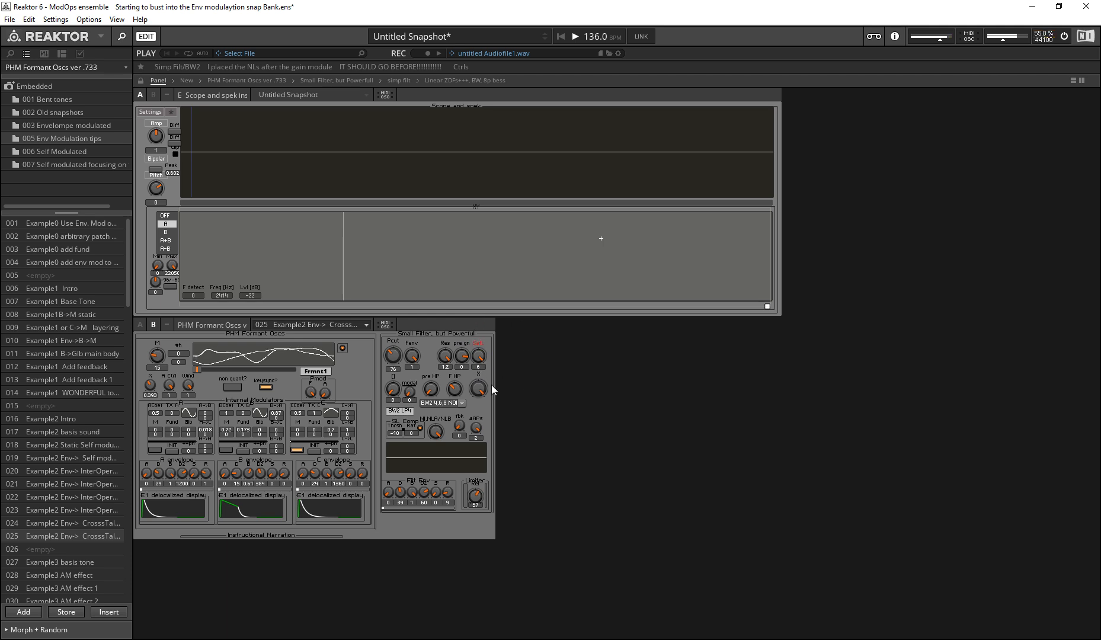
# Step: Sweep the resonance saturation level SatL down and up, ending back at 6
pyautogui.moveTo(477, 358); pyautogui.dragTo(474, 456)
pyautogui.moveTo(485, 361)
pyautogui.mouseDown()
pyautogui.moveTo(481, 324)
pyautogui.moveTo(439, 254)
pyautogui.mouseUp()
pyautogui.moveTo(479, 357)
pyautogui.mouseDown()
pyautogui.moveTo(460, 418)
pyautogui.moveTo(438, 438)
pyautogui.moveTo(452, 566)
pyautogui.moveTo(437, 462)
pyautogui.mouseUp()
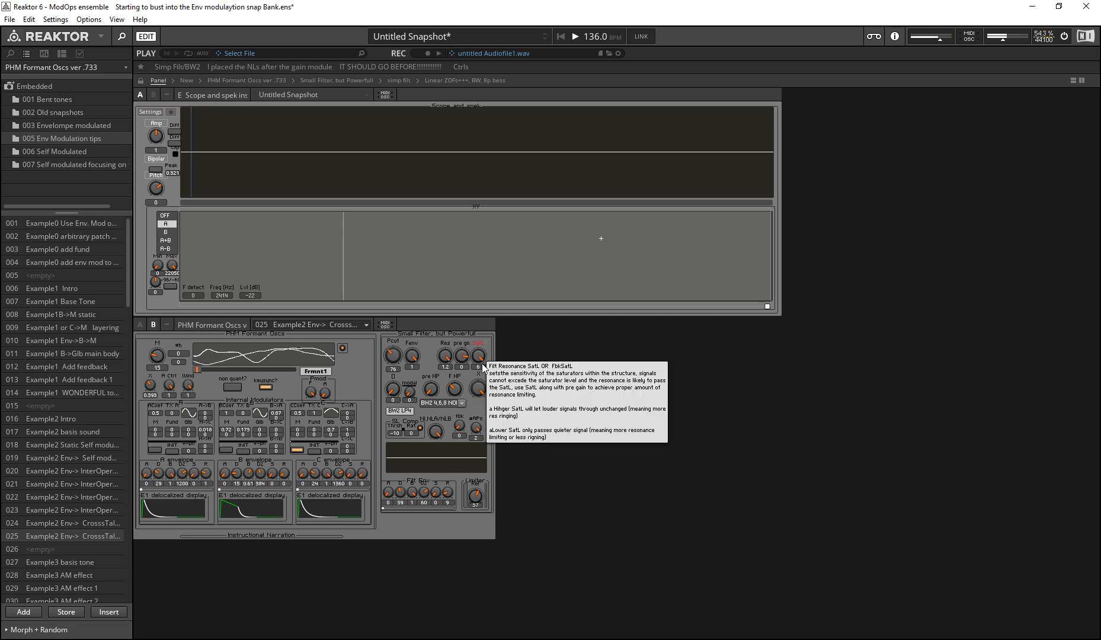
# Step: Vary the filter's pre gain (pre gn) and reset it to 0
pyautogui.moveTo(467, 360); pyautogui.dragTo(456, 337)
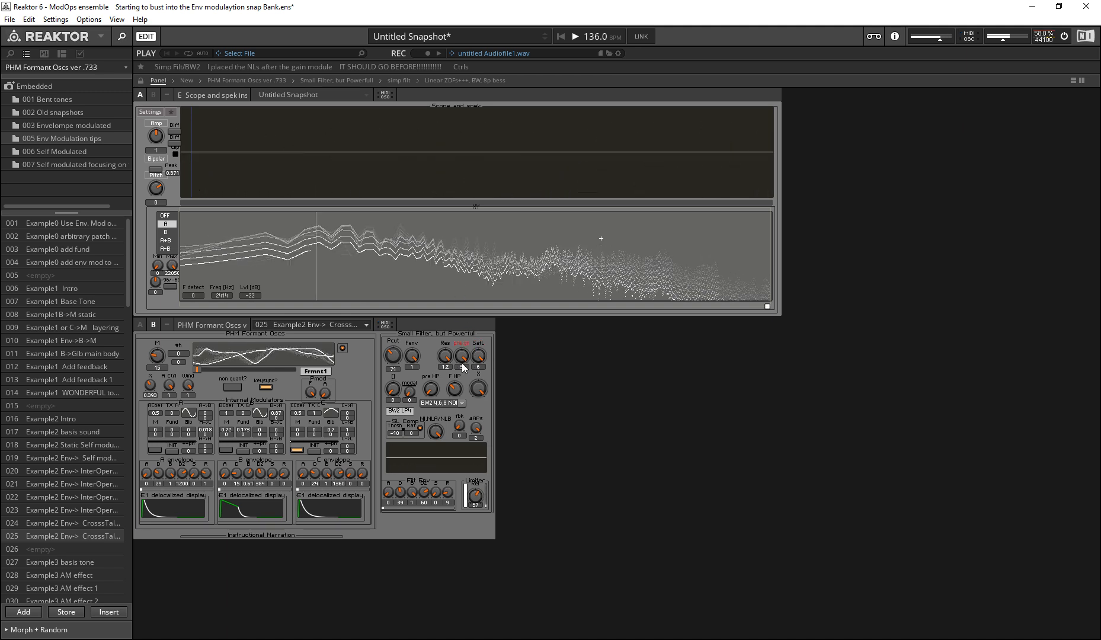
pyautogui.doubleClick(464, 361)
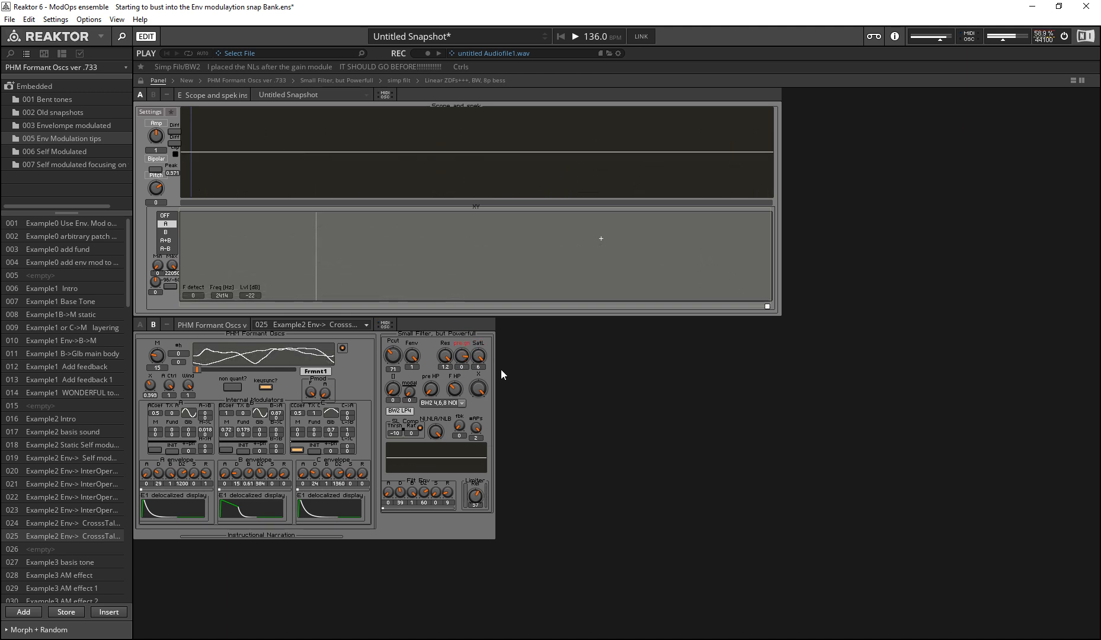
pyautogui.click(466, 358)
# Step: Lower the saturation level SatL to about -13 while trying the pre gain, and restore SatL to 6
pyautogui.moveTo(479, 358); pyautogui.dragTo(455, 401)
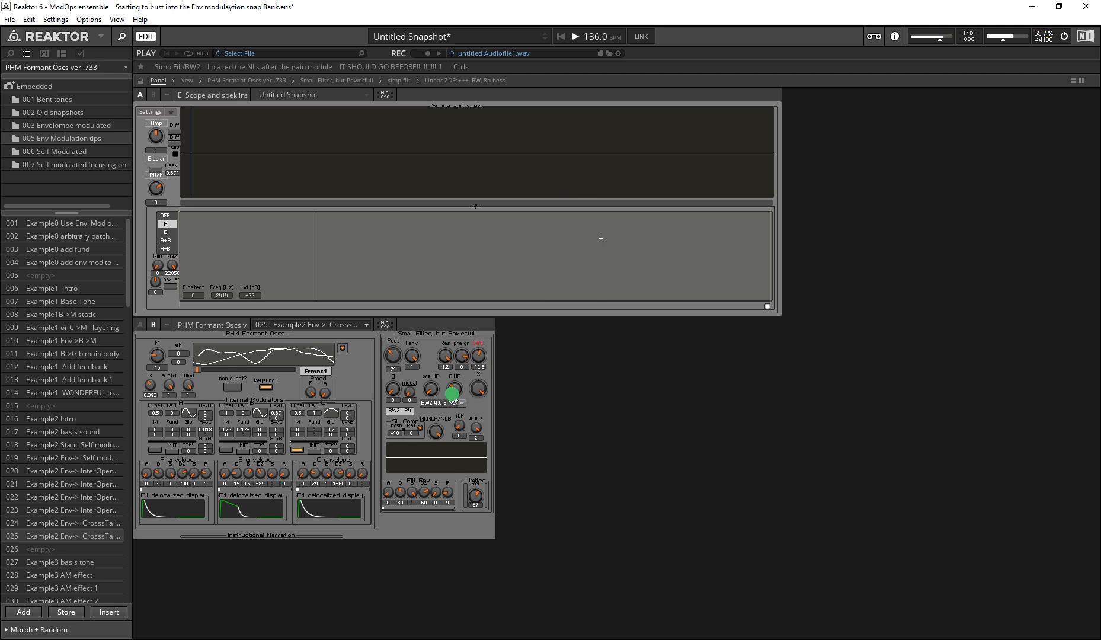
pyautogui.click(483, 364)
pyautogui.moveTo(466, 360)
pyautogui.mouseDown()
pyautogui.moveTo(463, 406)
pyautogui.moveTo(480, 462)
pyautogui.moveTo(440, 321)
pyautogui.moveTo(482, 370)
pyautogui.moveTo(481, 386)
pyautogui.moveTo(480, 363)
pyautogui.moveTo(468, 412)
pyautogui.moveTo(371, 150)
pyautogui.moveTo(454, 411)
pyautogui.moveTo(469, 354)
pyautogui.moveTo(474, 364)
pyautogui.moveTo(423, 254)
pyautogui.moveTo(459, 420)
pyautogui.moveTo(479, 357)
pyautogui.mouseUp()
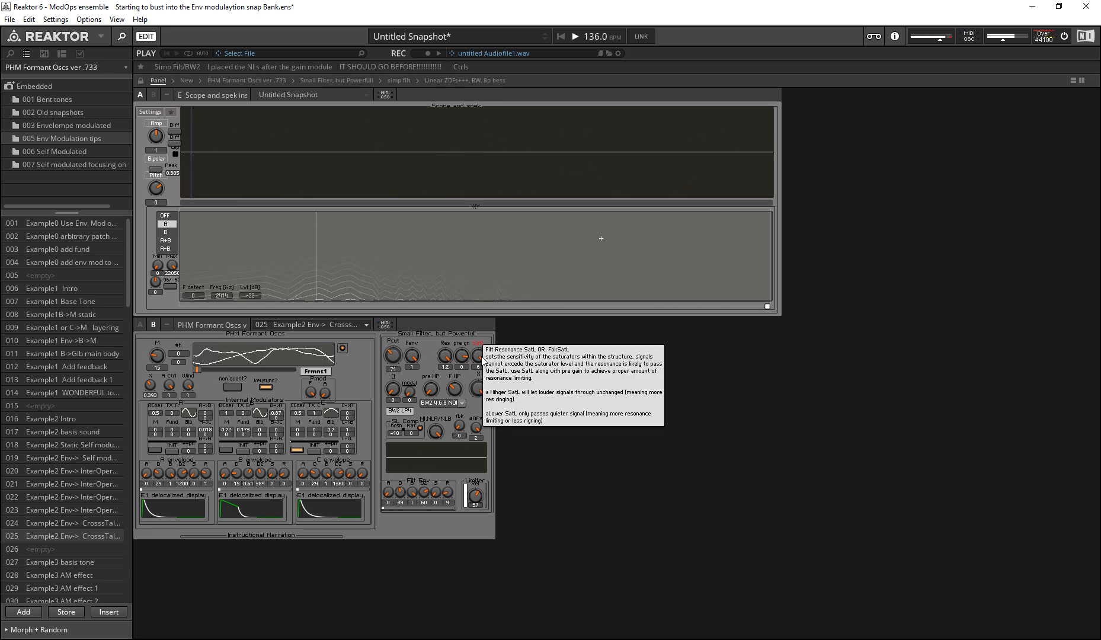
pyautogui.moveTo(479, 356); pyautogui.dragTo(476, 421)
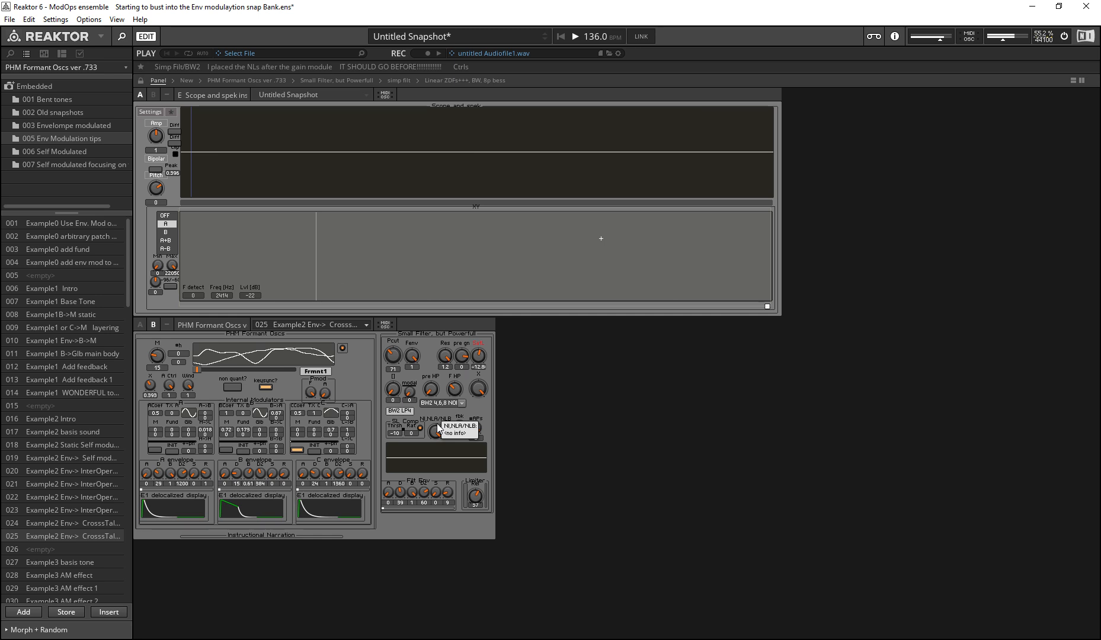
pyautogui.moveTo(477, 356); pyautogui.dragTo(427, 354)
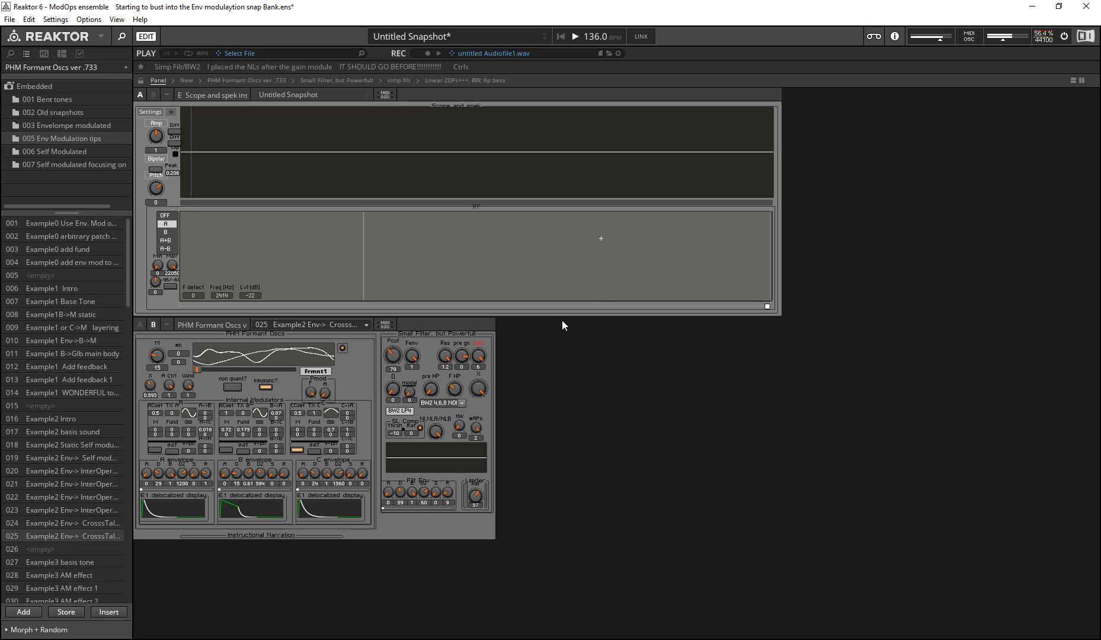
# Step: Reselect BW2 4,6,8 NONLINEAR as the filter type and try out SatL, leaving it at 6
pyautogui.click(464, 402)
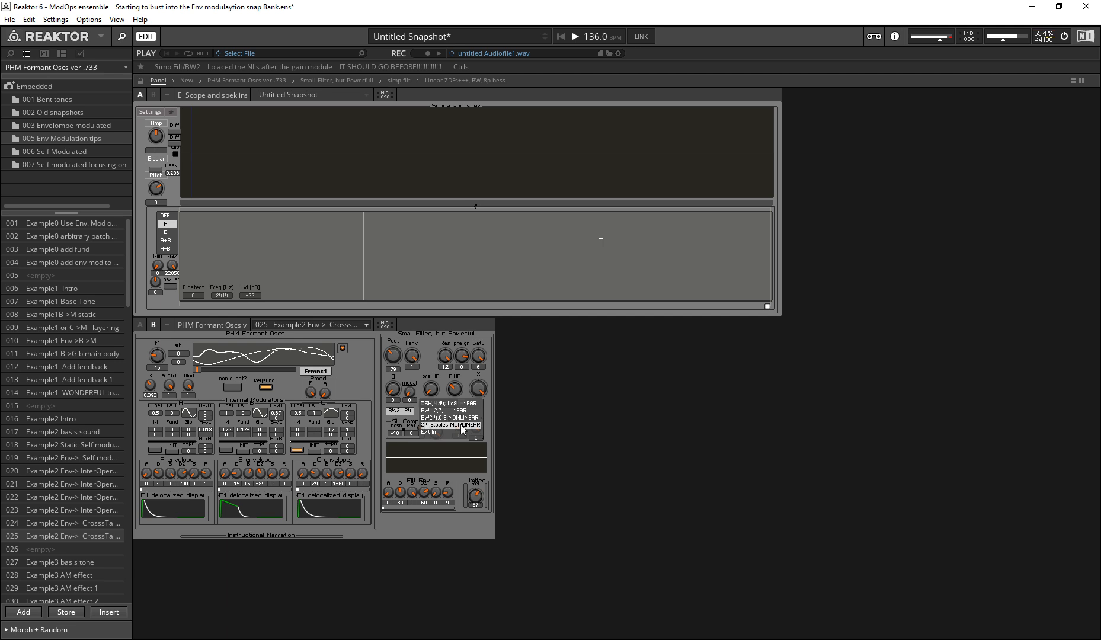
pyautogui.click(469, 417)
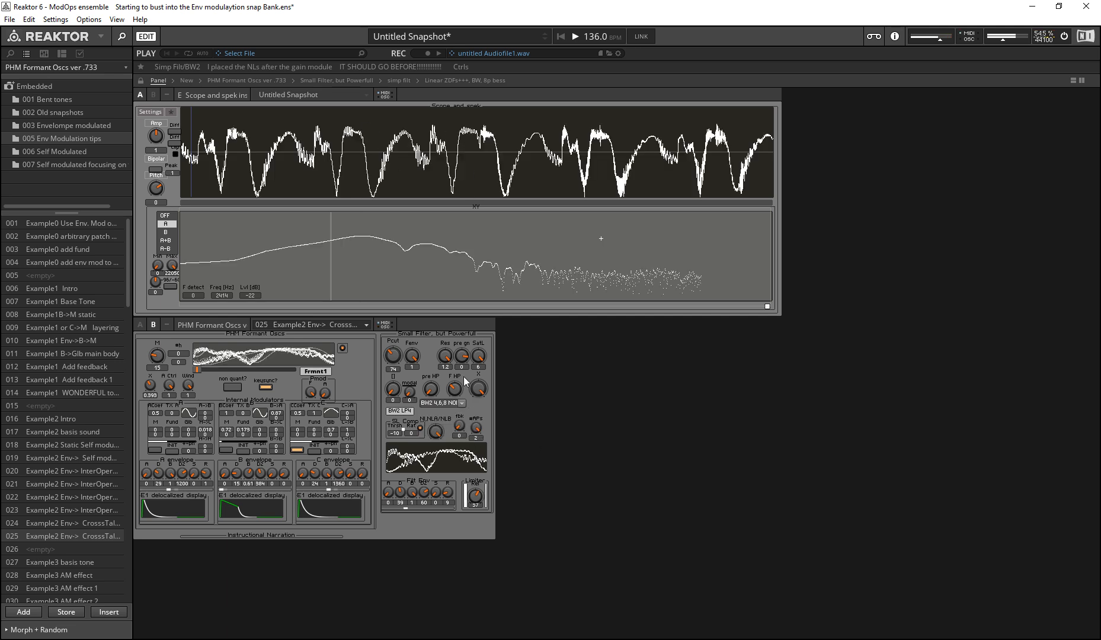
pyautogui.moveTo(479, 356); pyautogui.dragTo(416, 327)
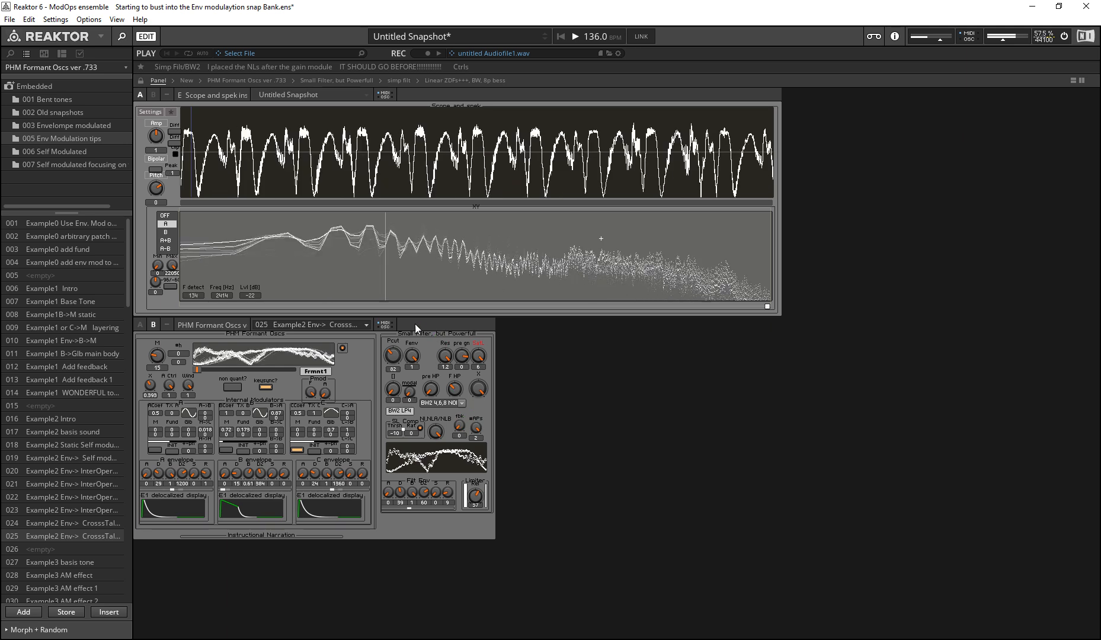
# Step: Switch the filter type to TSK, Ld4, Ld8 LINEAR and raise its II control to 2 for the Ld8 LP8 mode
pyautogui.click(393, 392)
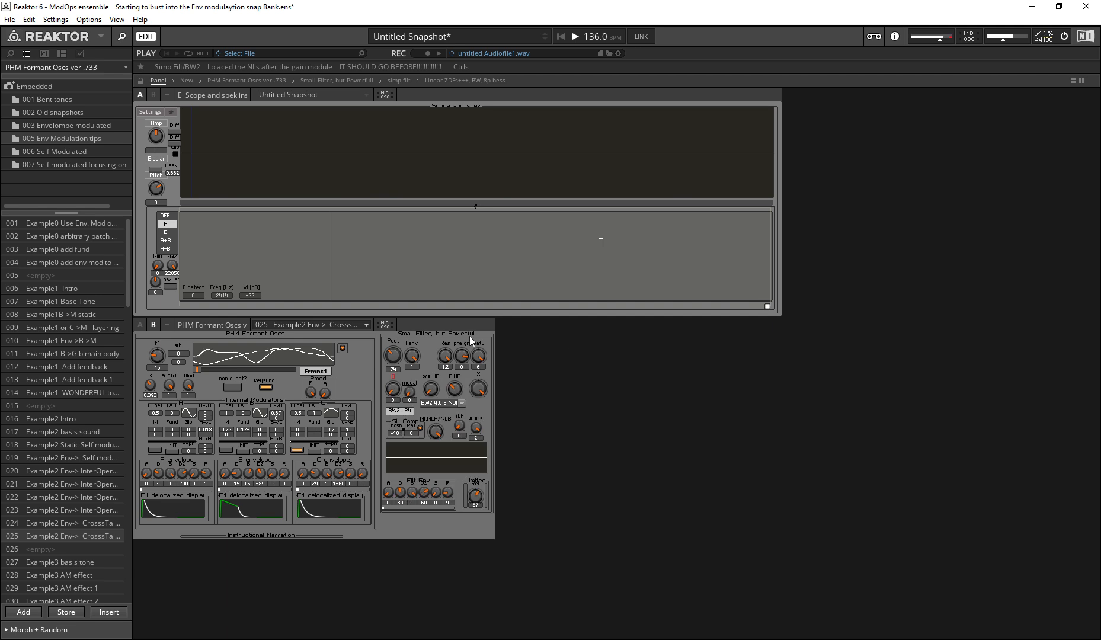
pyautogui.click(443, 405)
pyautogui.click(580, 428)
pyautogui.click(461, 404)
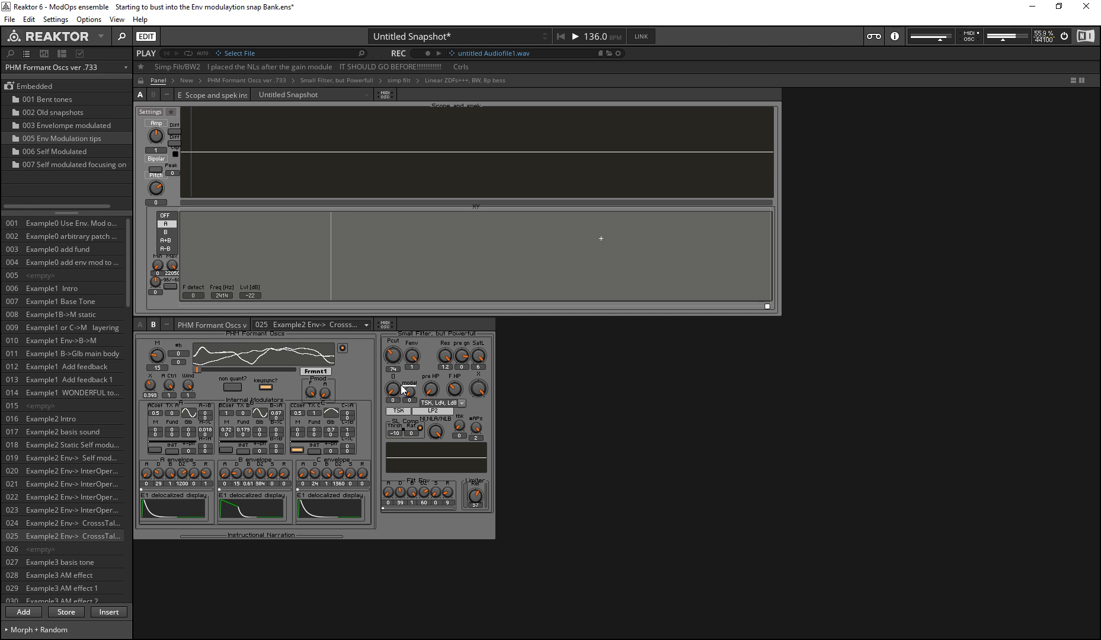
pyautogui.press('Up')
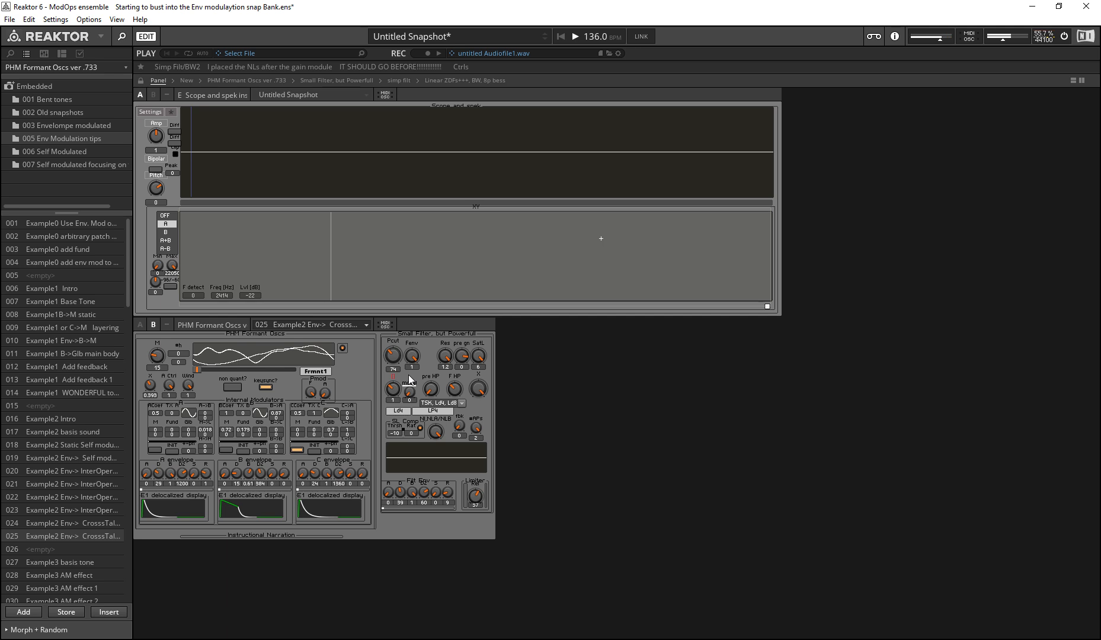
pyautogui.press('Up')
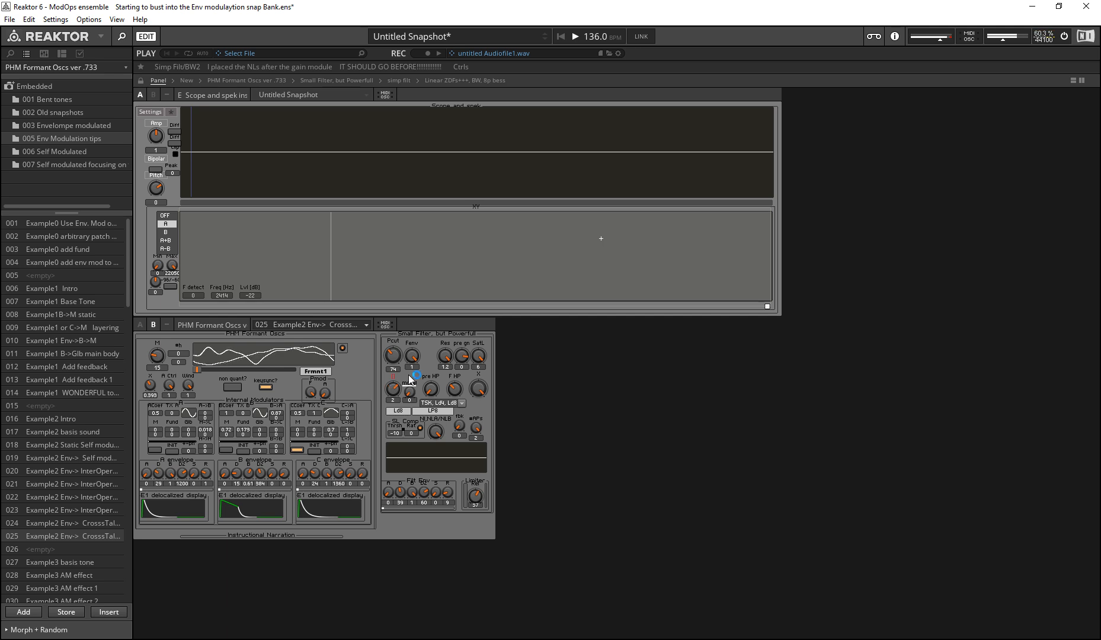
# Step: Step the filter's II control through its TSK LP2, Ld4 LP4 and Ld8 LP8 types
pyautogui.moveTo(387, 390); pyautogui.dragTo(384, 408)
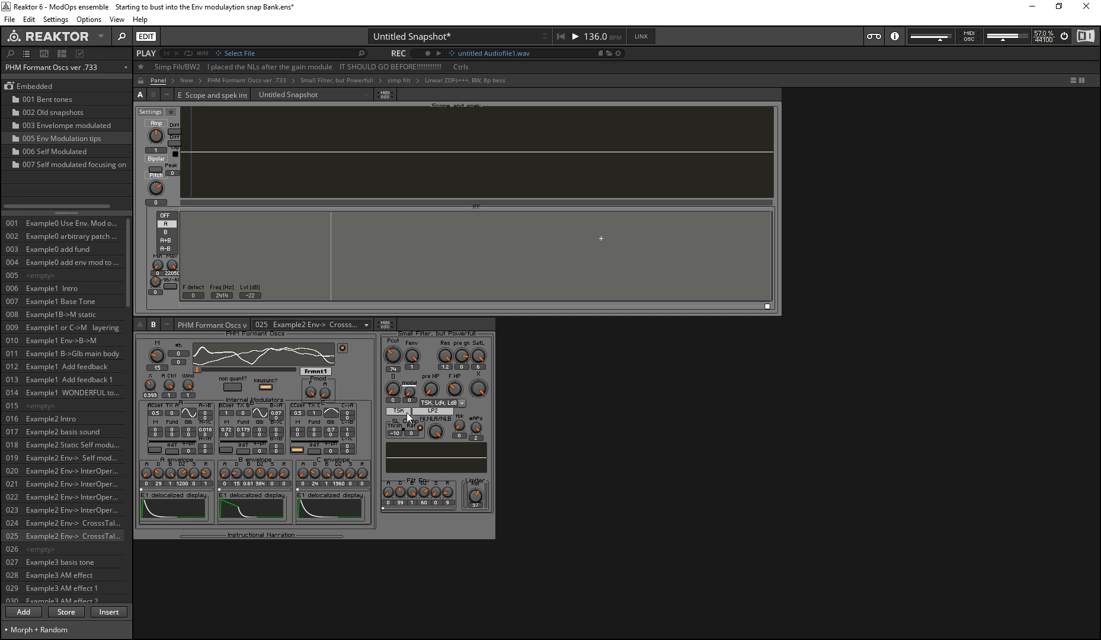
pyautogui.click(395, 390)
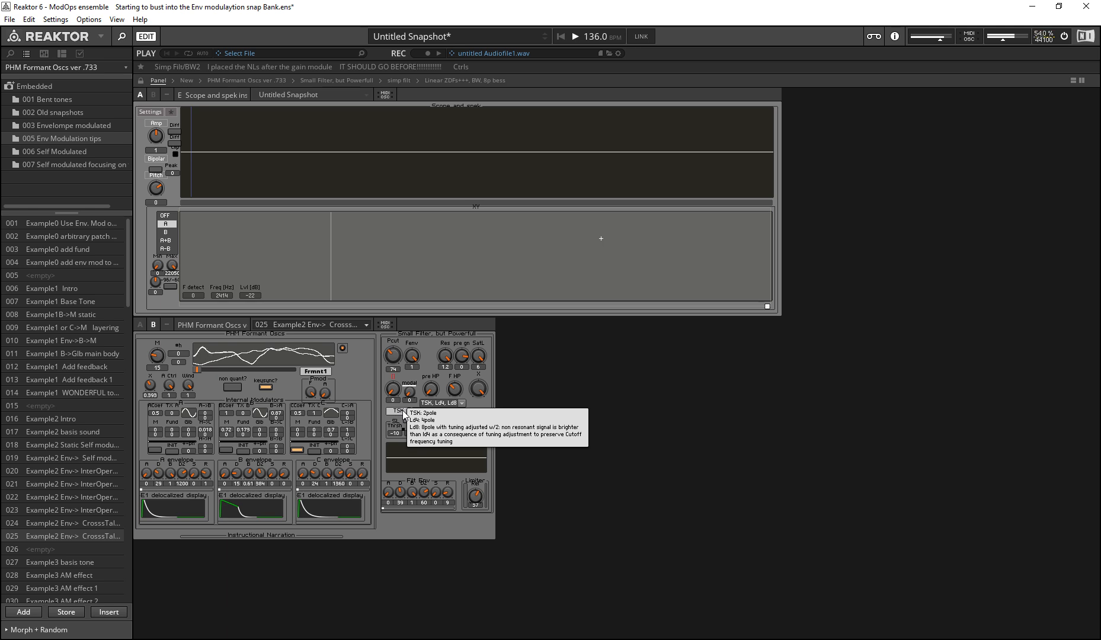
pyautogui.click(402, 410)
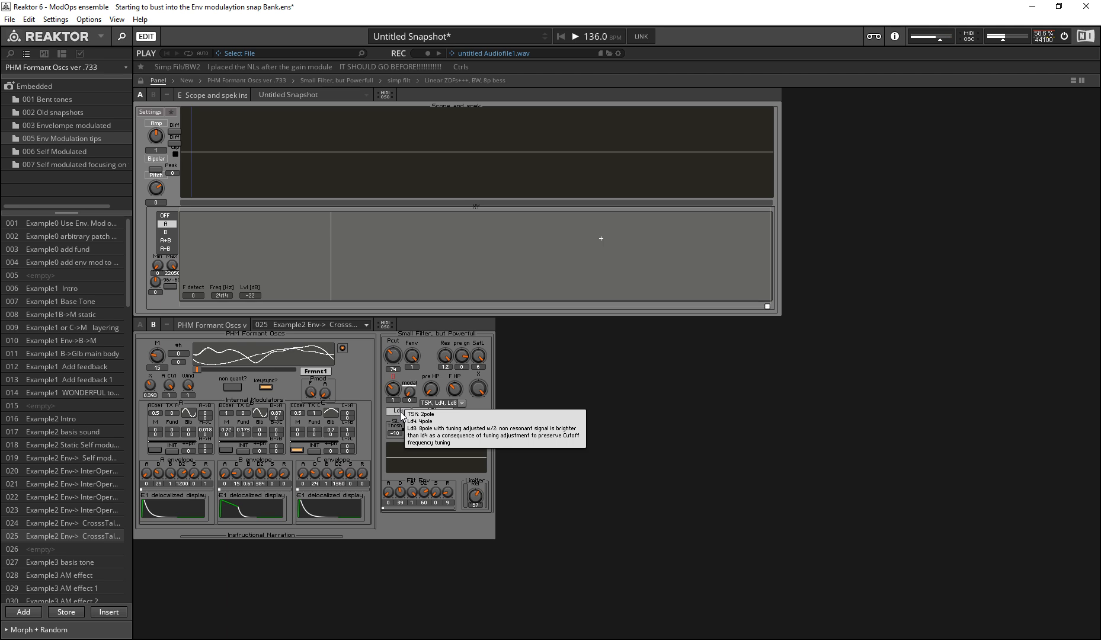
pyautogui.click(401, 412)
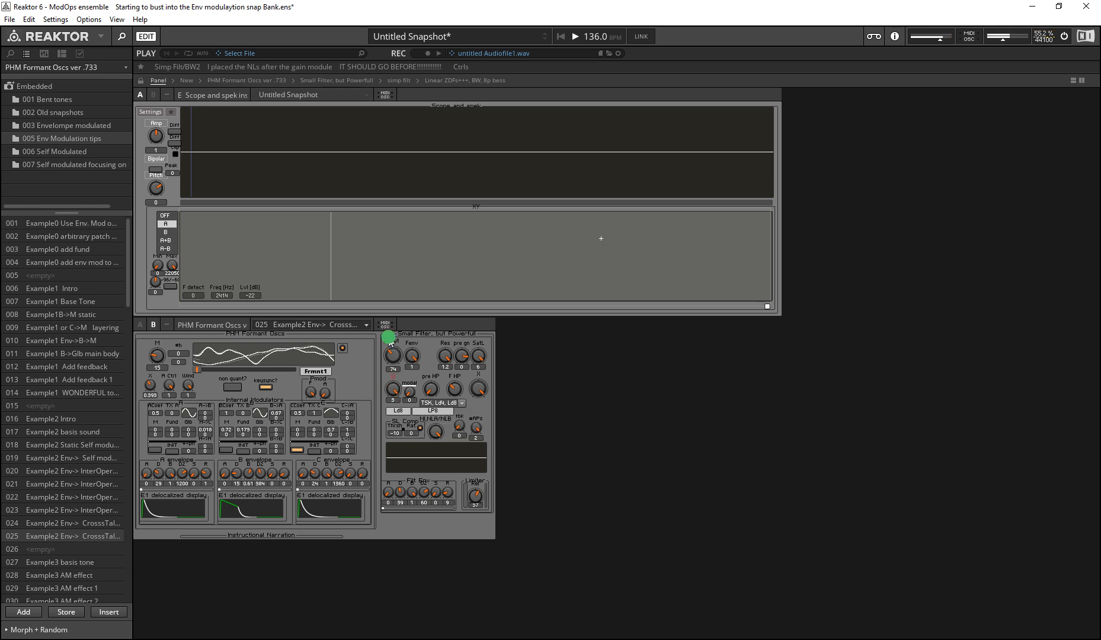
pyautogui.click(397, 411)
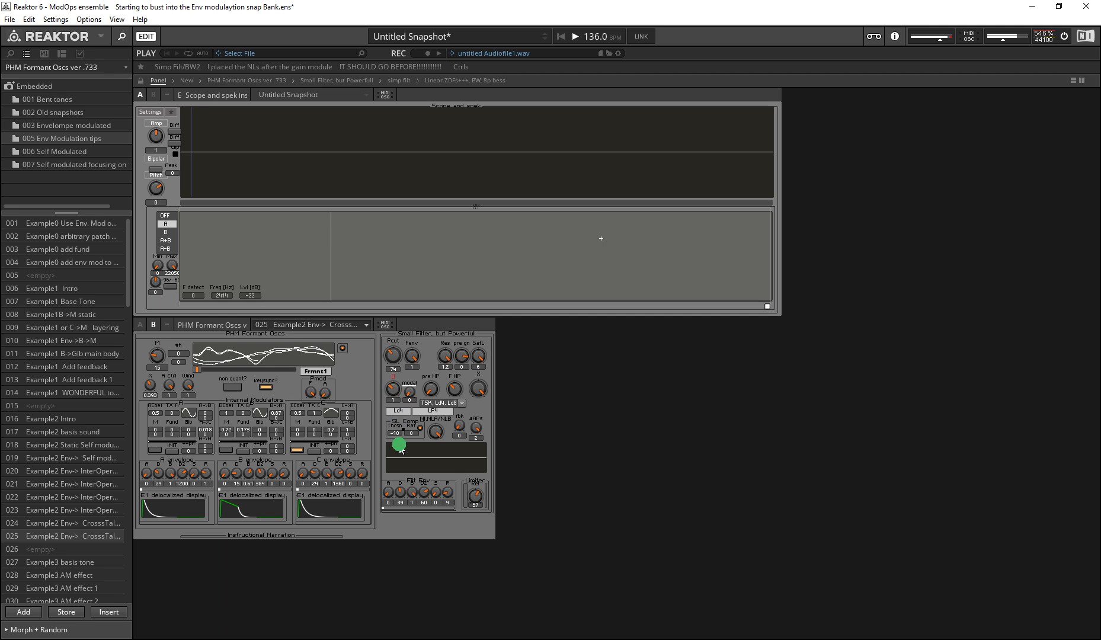
# Step: Raise the filter's mode control to 1 to change the TSK filter from LP2 to BP2
pyautogui.click(406, 392)
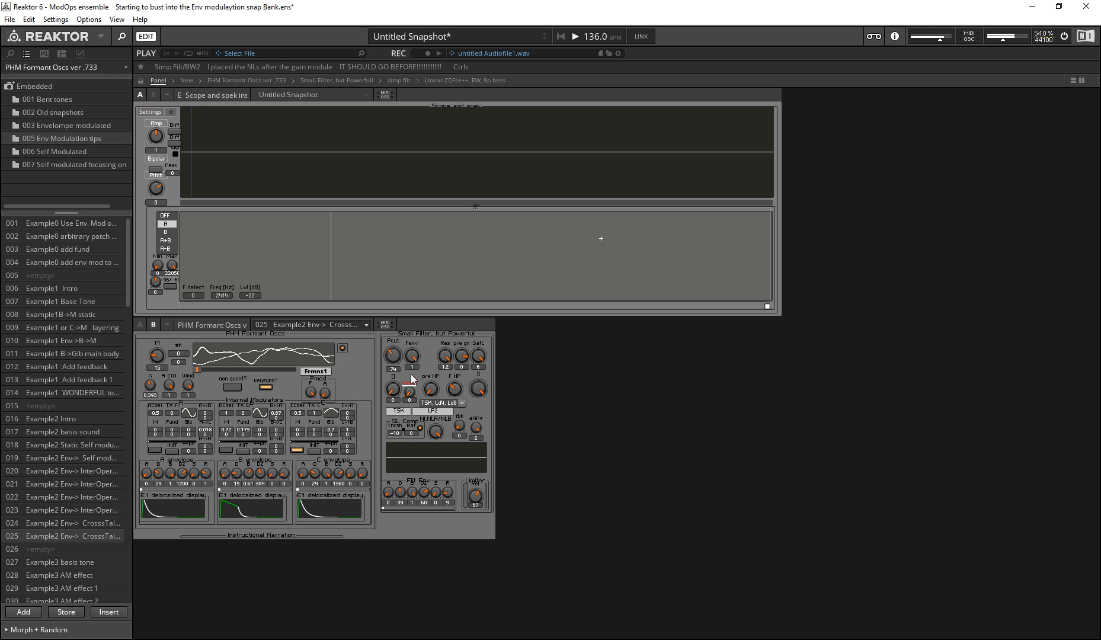
pyautogui.click(406, 376)
pyautogui.click(413, 394)
pyautogui.moveTo(410, 394); pyautogui.dragTo(394, 377)
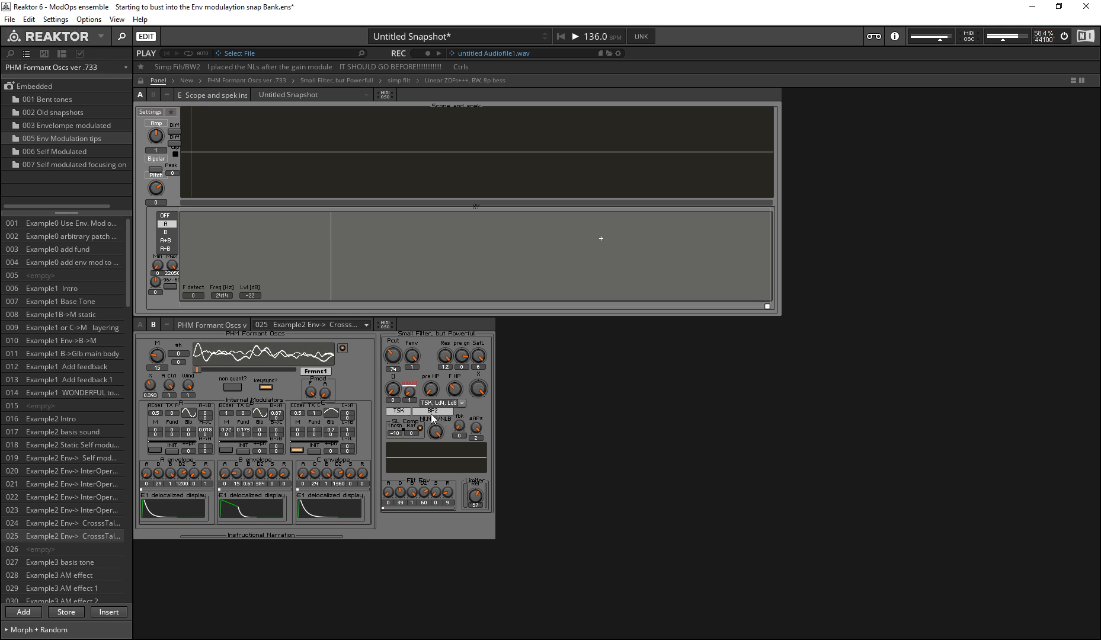
pyautogui.click(396, 410)
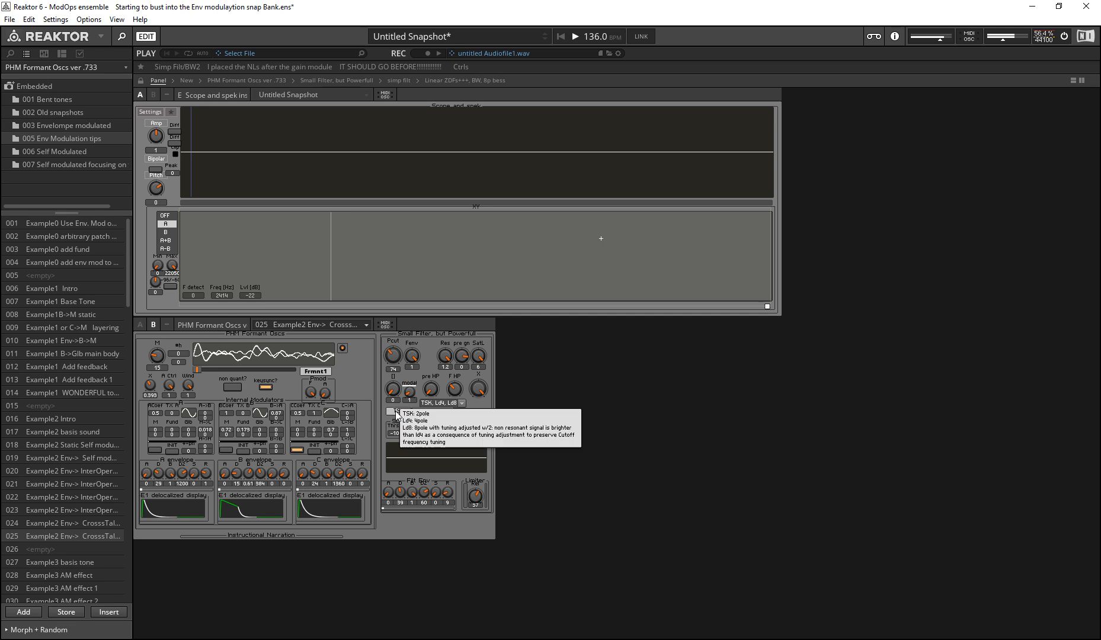
# Step: Try mode 1 with the Ld8 type for LP7, and return the mode to 0 for Ld8 LP8
pyautogui.click(409, 389)
pyautogui.moveTo(410, 391); pyautogui.dragTo(389, 456)
pyautogui.click(410, 392)
pyautogui.click(403, 387)
pyautogui.click(405, 387)
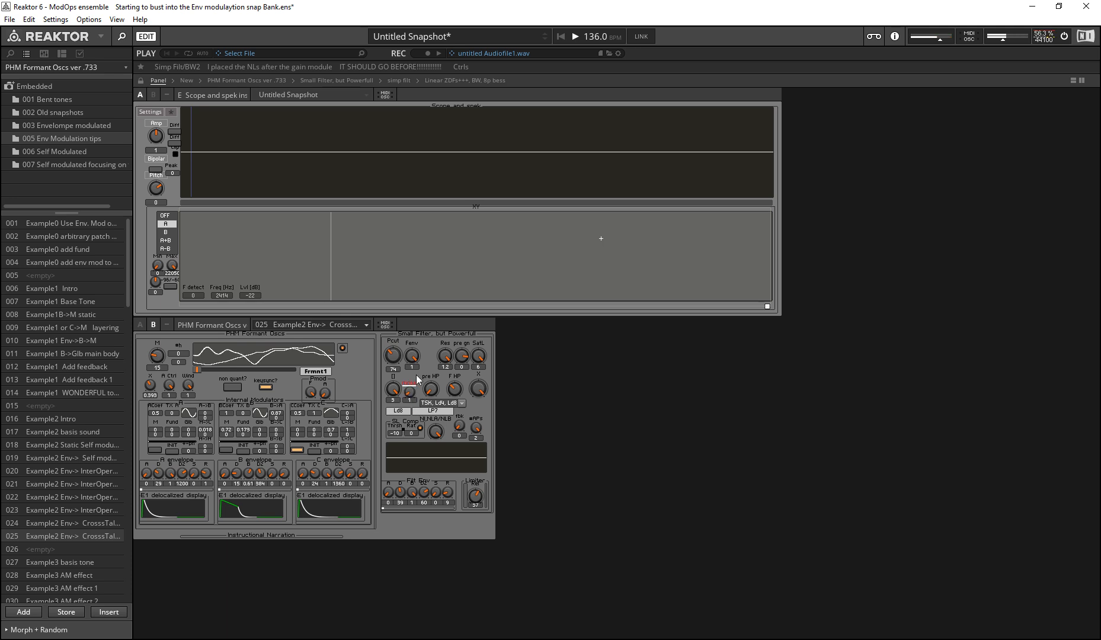
pyautogui.moveTo(414, 393); pyautogui.dragTo(441, 568)
pyautogui.click(406, 395)
# Step: Try out the pre HP highpass control ahead of the Ld8 LP8 filter by turning it down and up
pyautogui.click(431, 393)
pyautogui.click(448, 442)
pyautogui.click(477, 389)
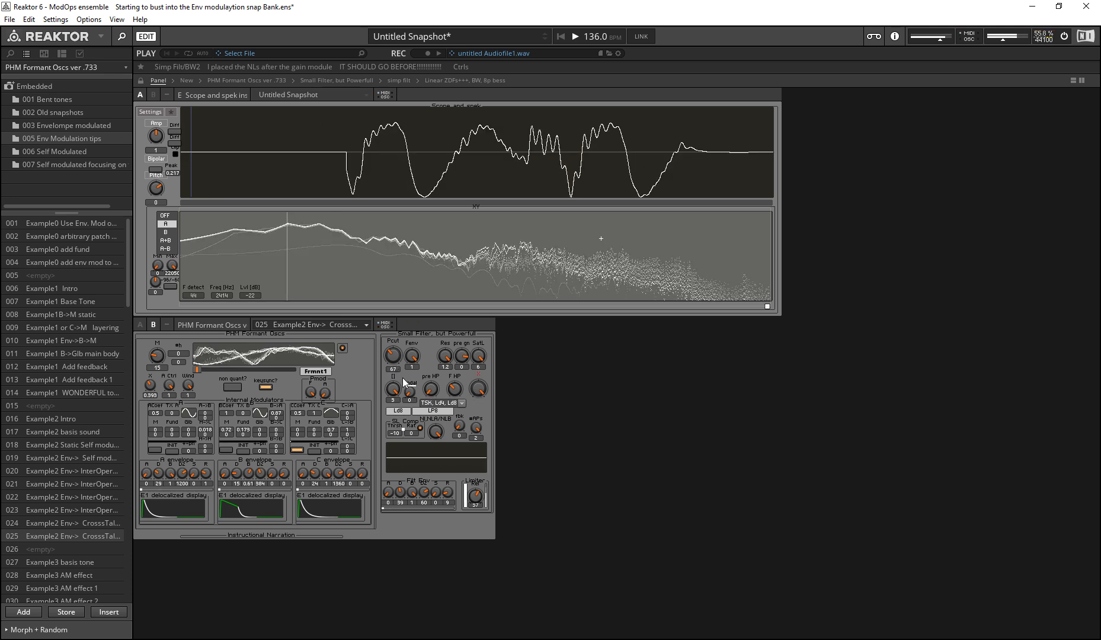
pyautogui.moveTo(435, 394); pyautogui.dragTo(427, 560)
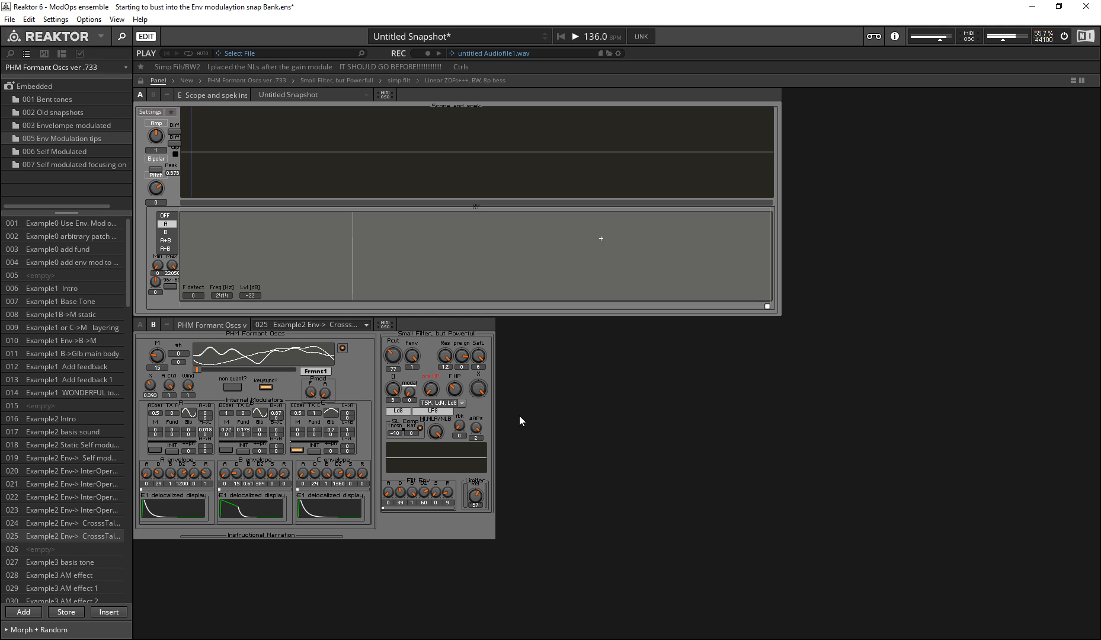
pyautogui.click(437, 394)
pyautogui.moveTo(437, 395); pyautogui.dragTo(395, 336)
pyautogui.click(405, 435)
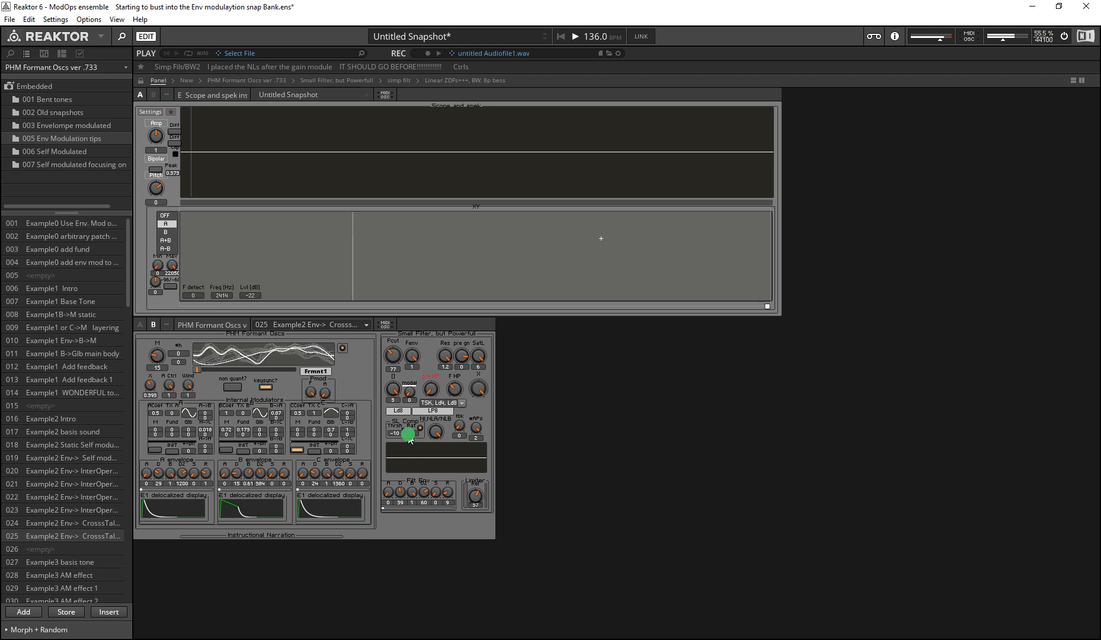
pyautogui.click(531, 431)
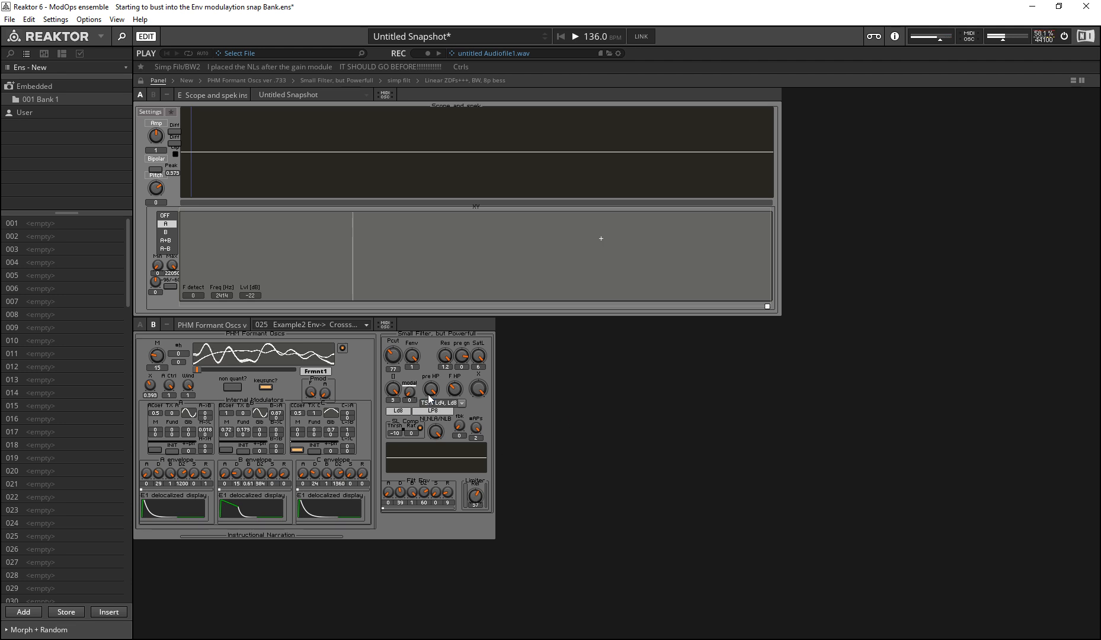
pyautogui.click(429, 445)
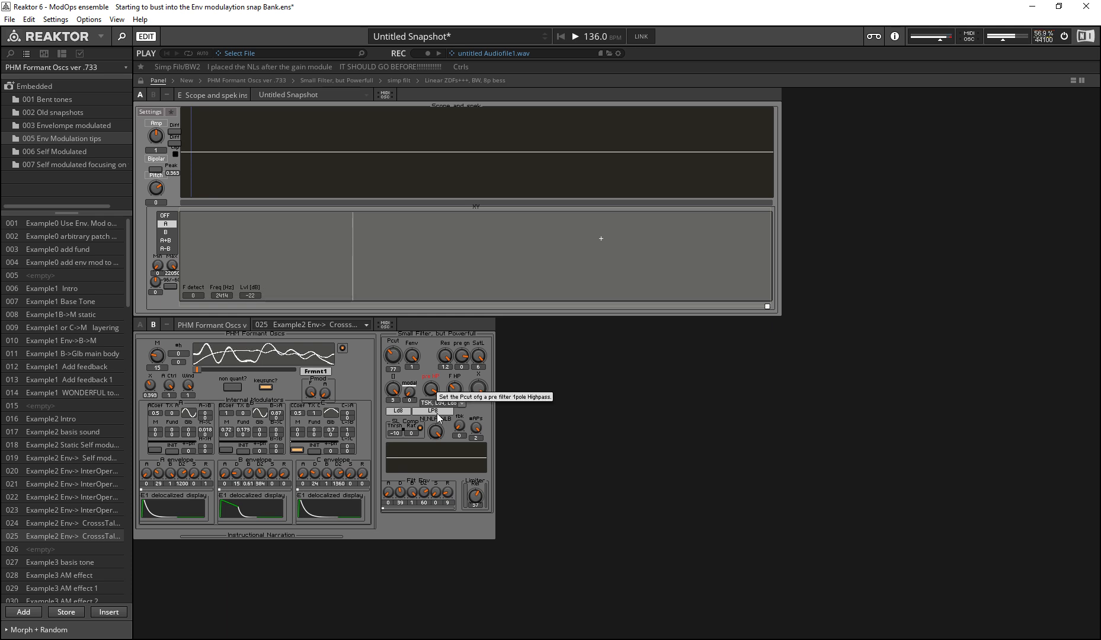
pyautogui.click(576, 513)
# Step: Set the limiter to 61 and raise the filter's pre gain (pre gn)
pyautogui.moveTo(477, 498); pyautogui.dragTo(209, 148)
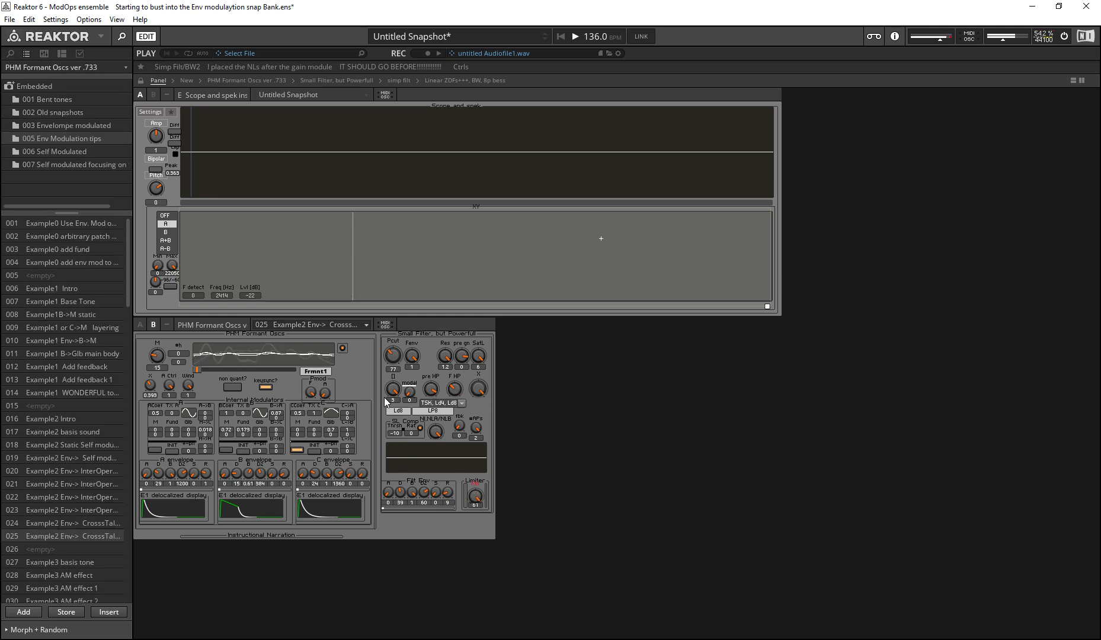
pyautogui.click(479, 356)
pyautogui.moveTo(478, 495); pyautogui.dragTo(416, 430)
pyautogui.click(462, 355)
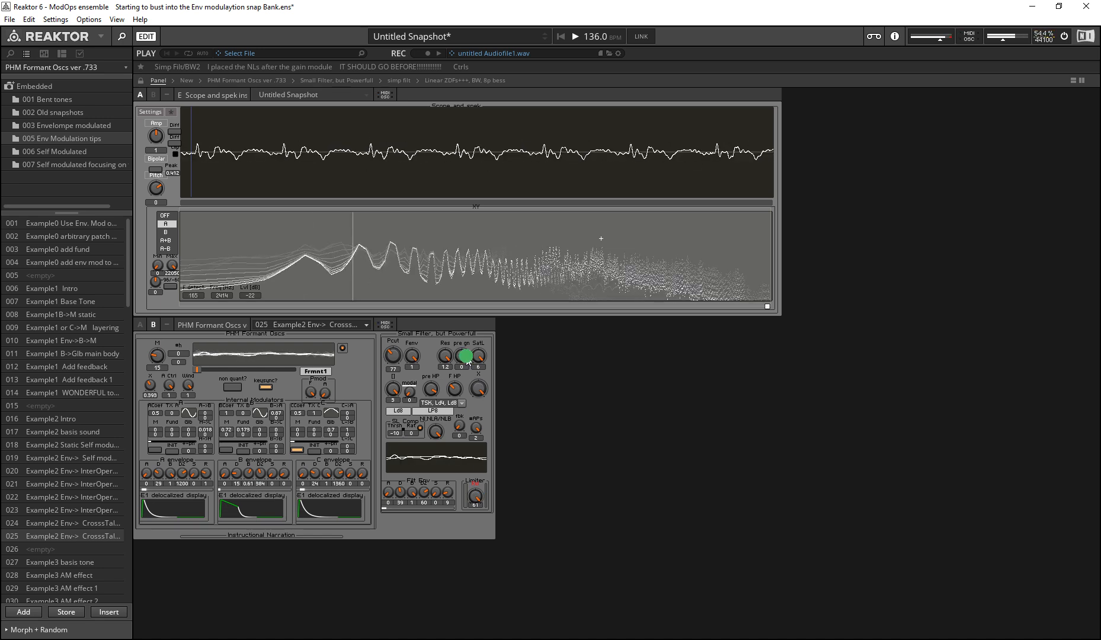
pyautogui.click(478, 363)
pyautogui.moveTo(463, 359); pyautogui.dragTo(438, 178)
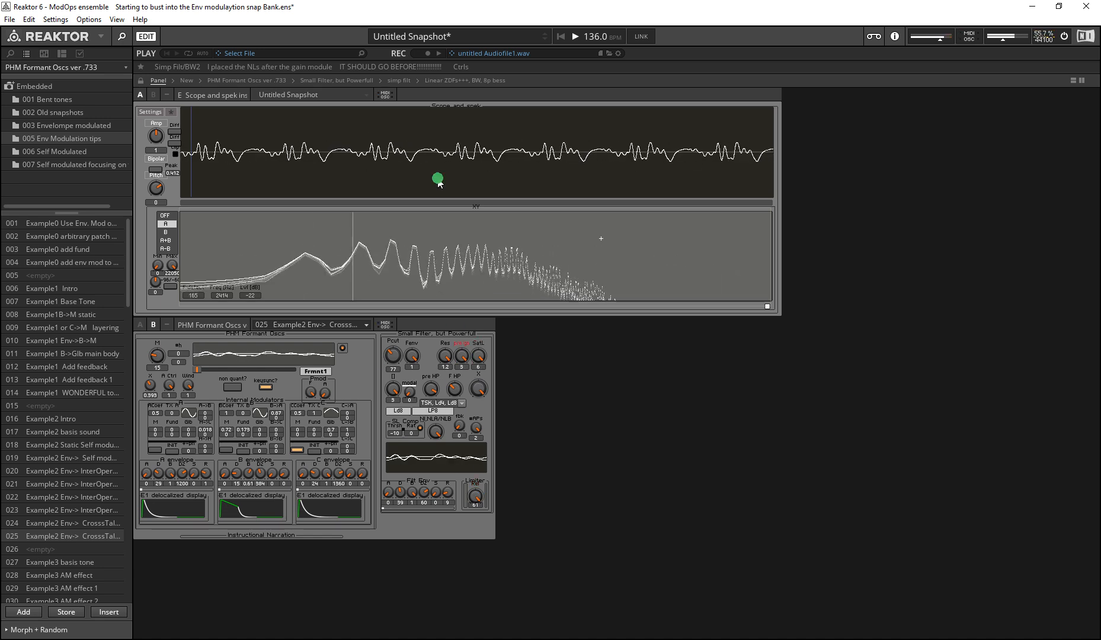
# Step: Turn down the pre HP control and lower the limiter value
pyautogui.moveTo(431, 389)
pyautogui.mouseDown()
pyautogui.moveTo(418, 423)
pyautogui.moveTo(420, 603)
pyautogui.moveTo(359, 442)
pyautogui.moveTo(369, 481)
pyautogui.moveTo(432, 394)
pyautogui.moveTo(415, 456)
pyautogui.moveTo(422, 400)
pyautogui.moveTo(423, 442)
pyautogui.moveTo(314, 249)
pyautogui.moveTo(314, 295)
pyautogui.moveTo(415, 424)
pyautogui.mouseUp()
pyautogui.moveTo(477, 498)
pyautogui.mouseDown()
pyautogui.moveTo(486, 558)
pyautogui.moveTo(510, 569)
pyautogui.mouseUp()
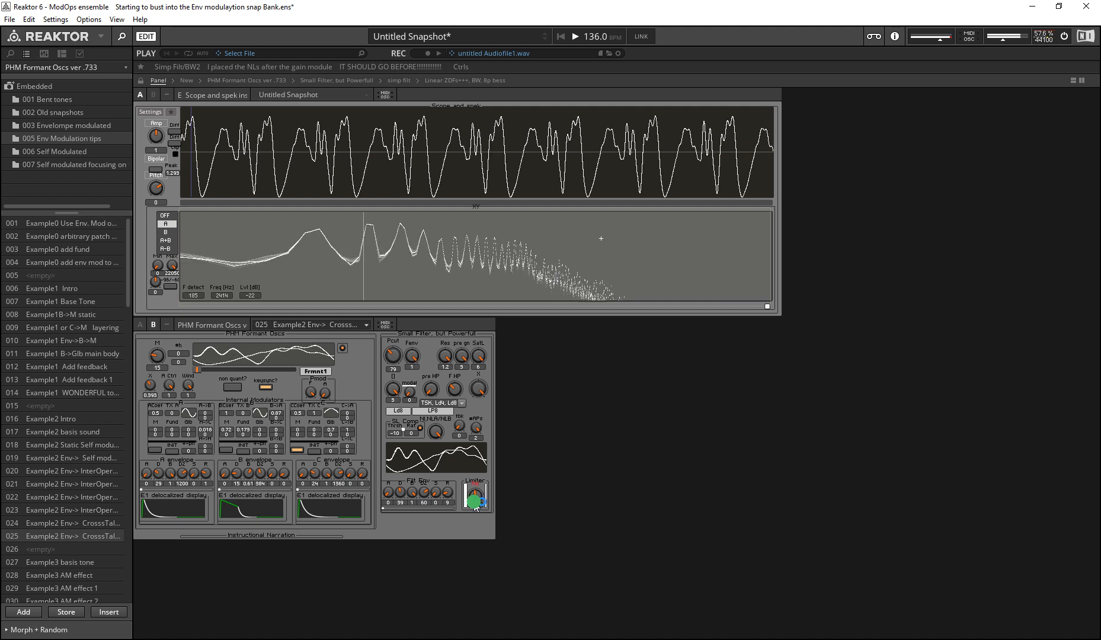
pyautogui.moveTo(429, 388)
pyautogui.mouseDown()
pyautogui.moveTo(313, 104)
pyautogui.moveTo(381, 337)
pyautogui.moveTo(344, 175)
pyautogui.moveTo(384, 356)
pyautogui.moveTo(382, 322)
pyautogui.moveTo(428, 394)
pyautogui.moveTo(313, 147)
pyautogui.moveTo(408, 339)
pyautogui.moveTo(401, 398)
pyautogui.moveTo(414, 406)
pyautogui.moveTo(430, 387)
pyautogui.moveTo(354, 103)
pyautogui.moveTo(450, 457)
pyautogui.moveTo(401, 345)
pyautogui.moveTo(451, 475)
pyautogui.mouseUp()
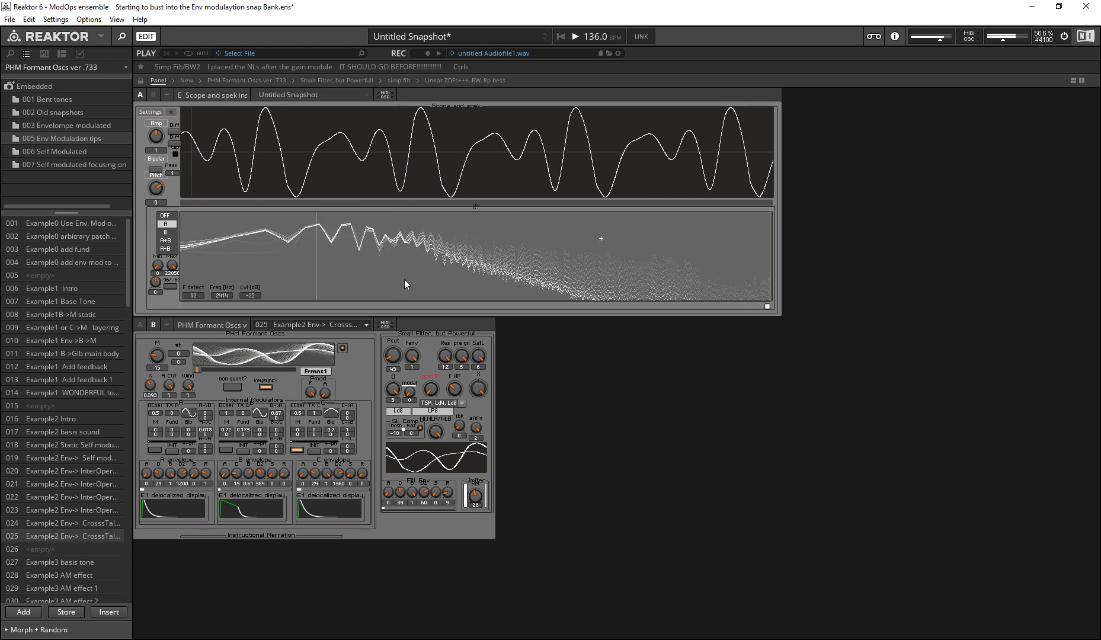
# Step: Raise the cutoff Pcut to 138 and sweep the K control down and up
pyautogui.moveTo(392, 354); pyautogui.dragTo(401, 339)
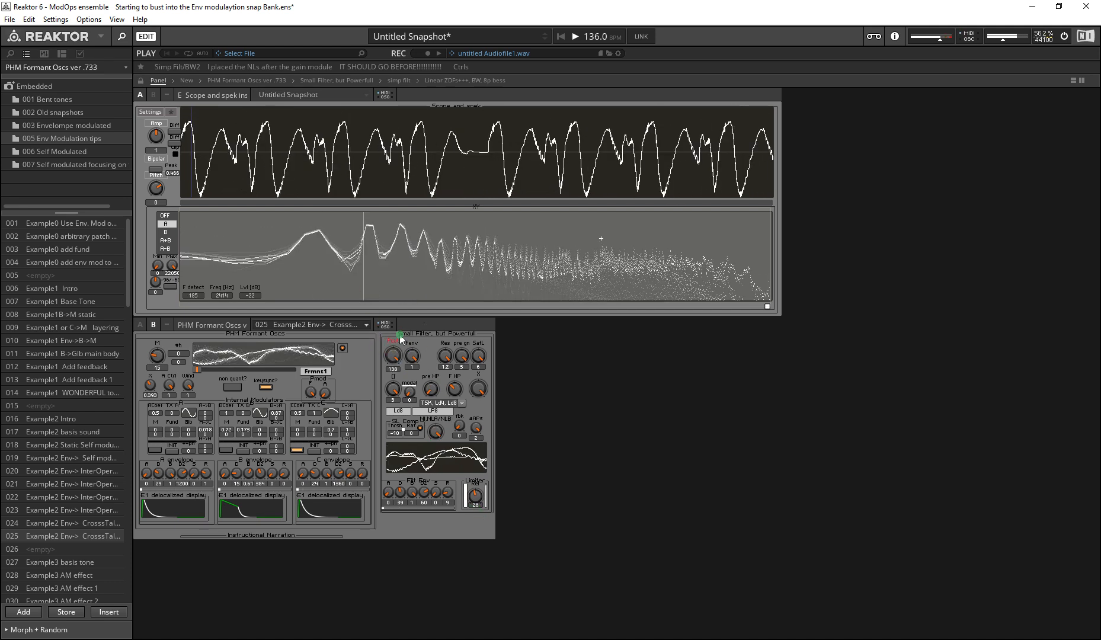
pyautogui.click(481, 384)
pyautogui.moveTo(481, 386); pyautogui.dragTo(644, 609)
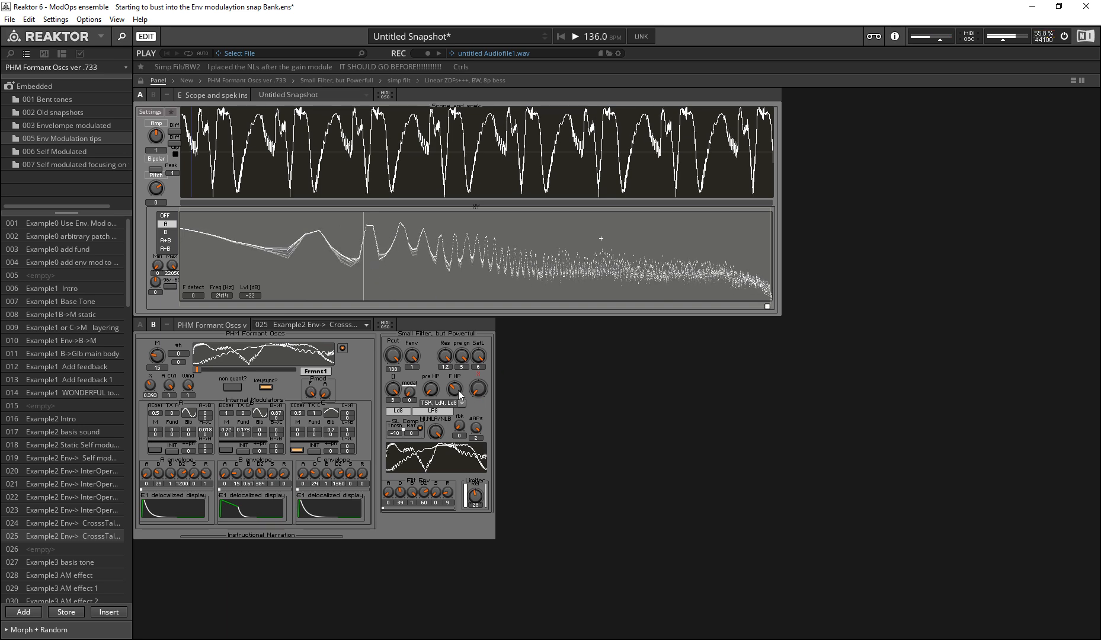
pyautogui.moveTo(477, 387); pyautogui.dragTo(419, 289)
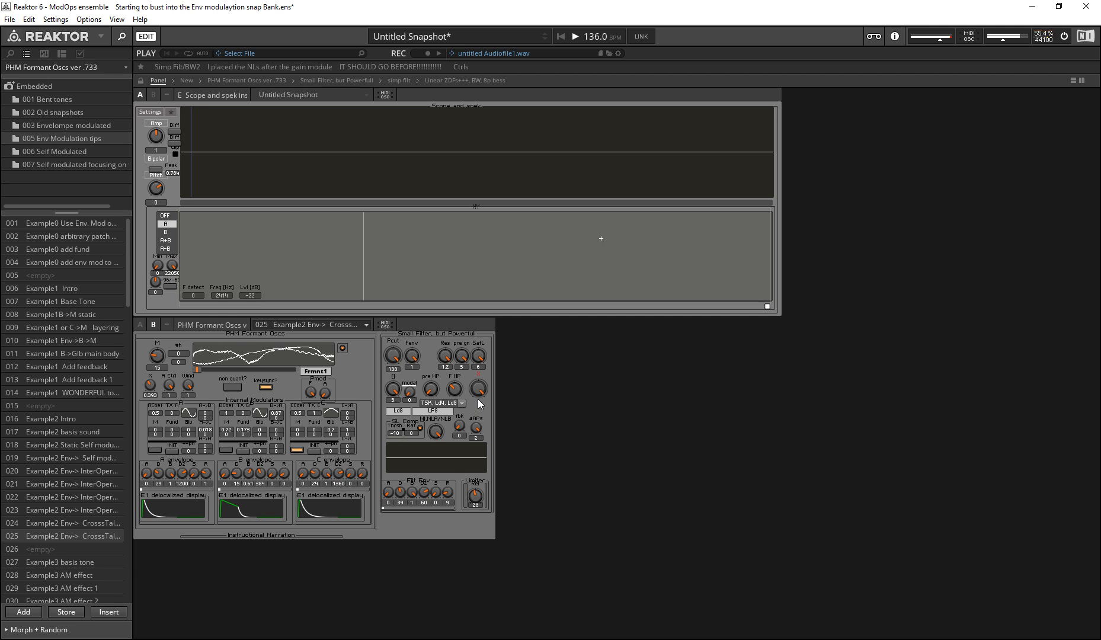
pyautogui.click(660, 562)
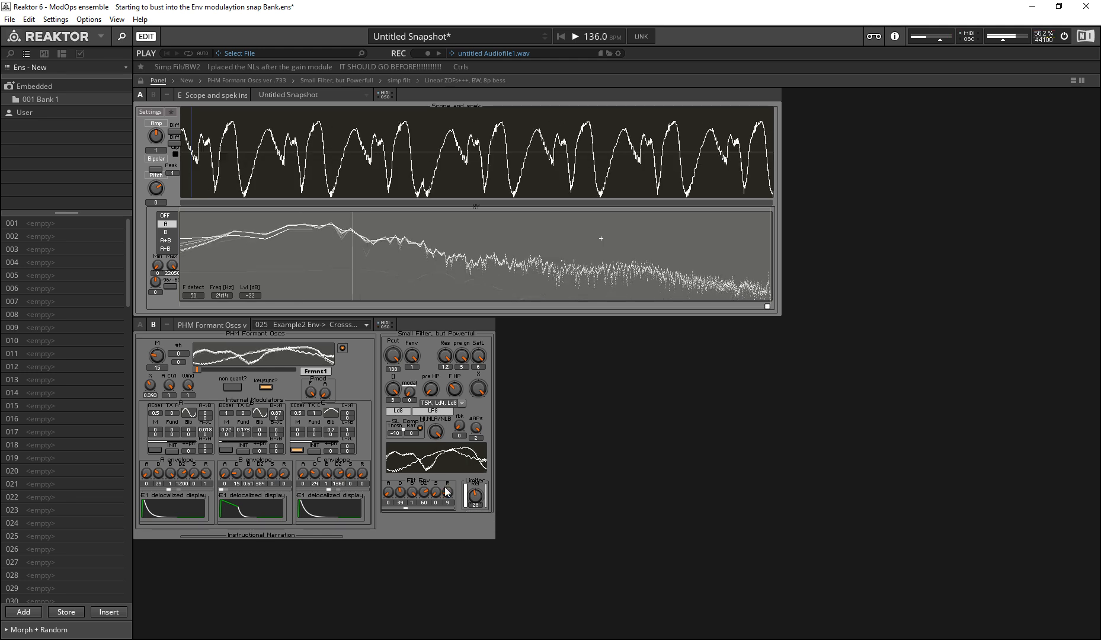
# Step: Vary the pre HP control with the limiter raised to 61, and lower the limiter to 22
pyautogui.moveTo(428, 391); pyautogui.dragTo(394, 5)
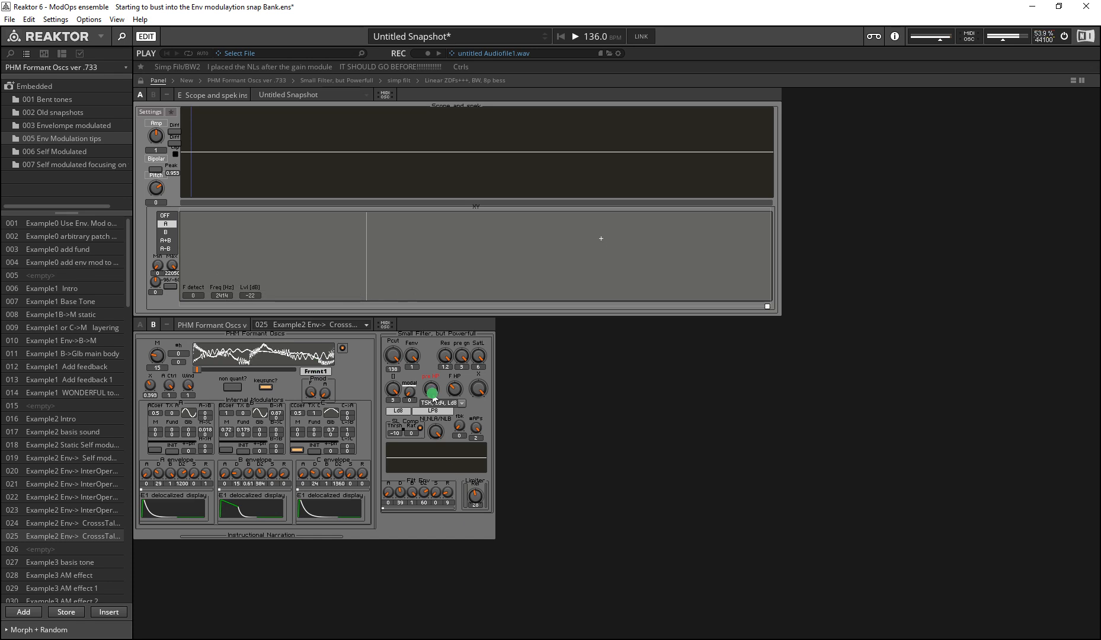
pyautogui.moveTo(476, 496); pyautogui.dragTo(401, 226)
pyautogui.moveTo(432, 384)
pyautogui.mouseDown()
pyautogui.moveTo(431, 355)
pyautogui.moveTo(386, 635)
pyautogui.moveTo(344, 353)
pyautogui.mouseUp()
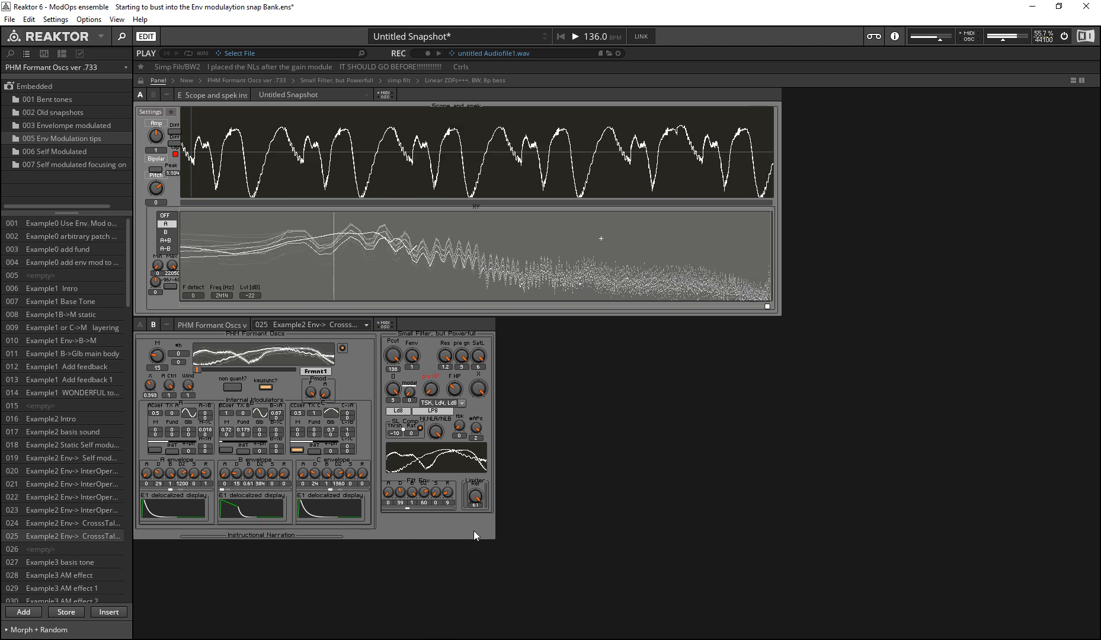
pyautogui.moveTo(476, 496); pyautogui.dragTo(455, 542)
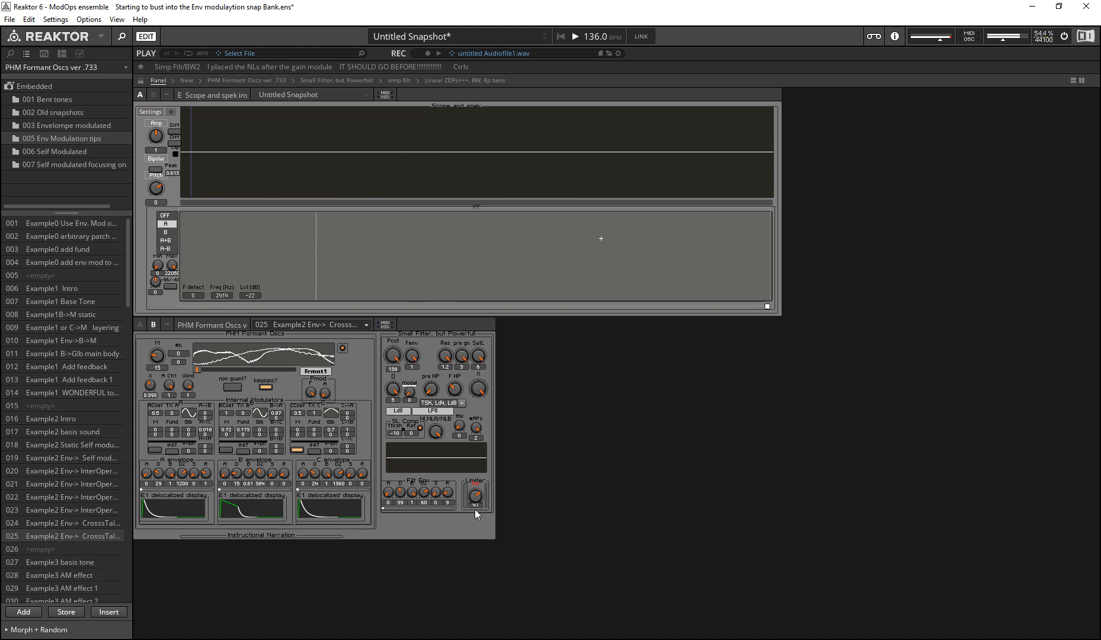
pyautogui.moveTo(478, 494); pyautogui.dragTo(472, 550)
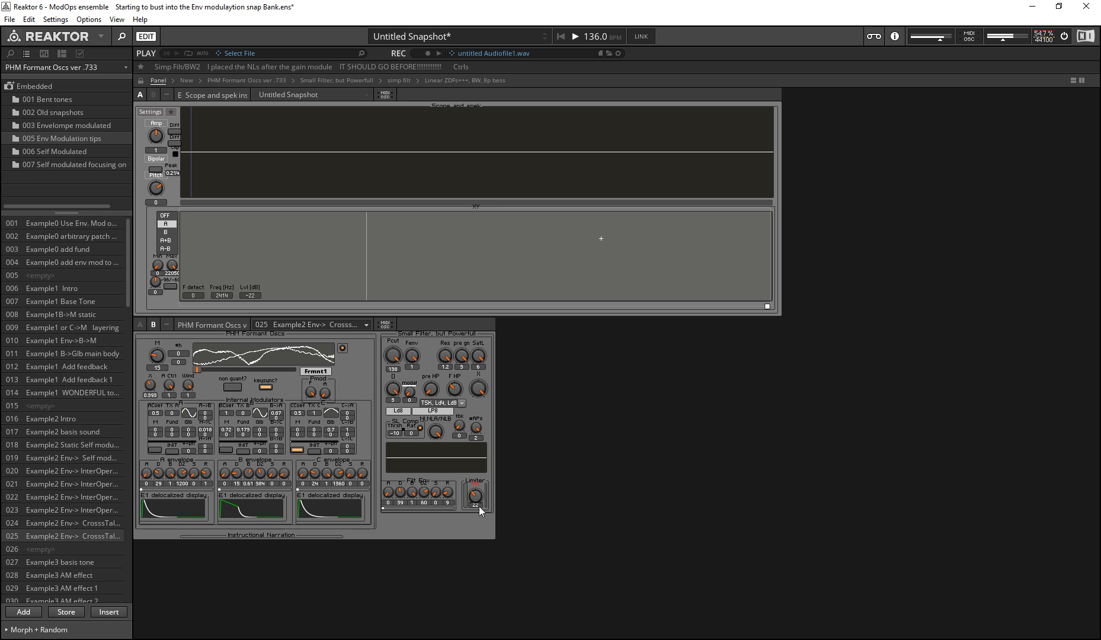
# Step: Lower the cutoff Pcut to 49 and hide the audio play and record bar
pyautogui.moveTo(400, 345); pyautogui.dragTo(390, 475)
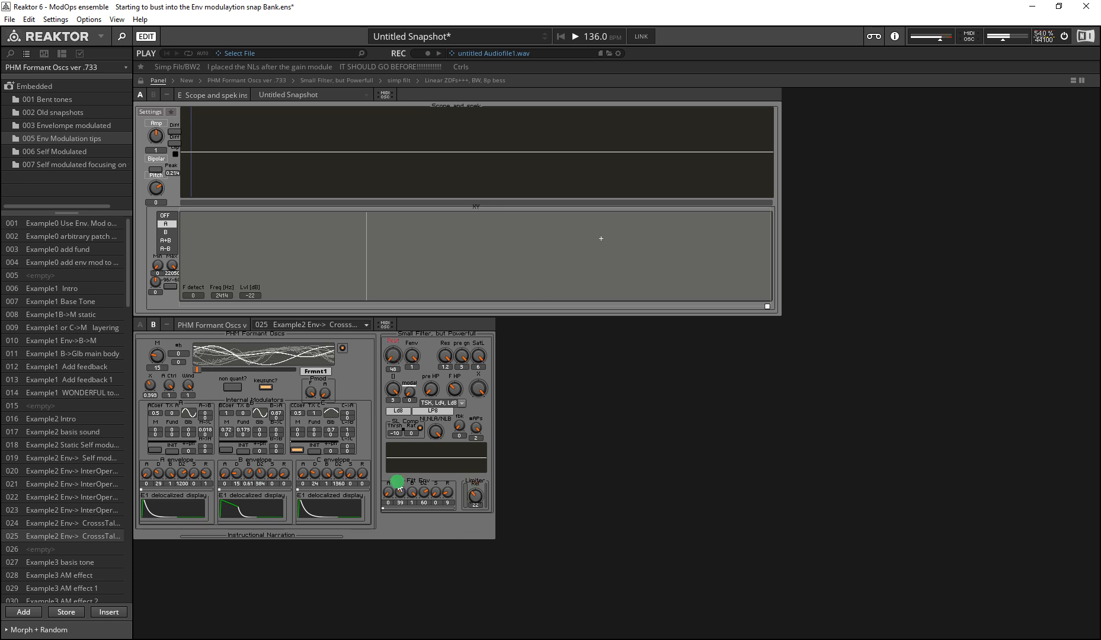
pyautogui.click(480, 389)
pyautogui.press('F8')
pyautogui.click(479, 488)
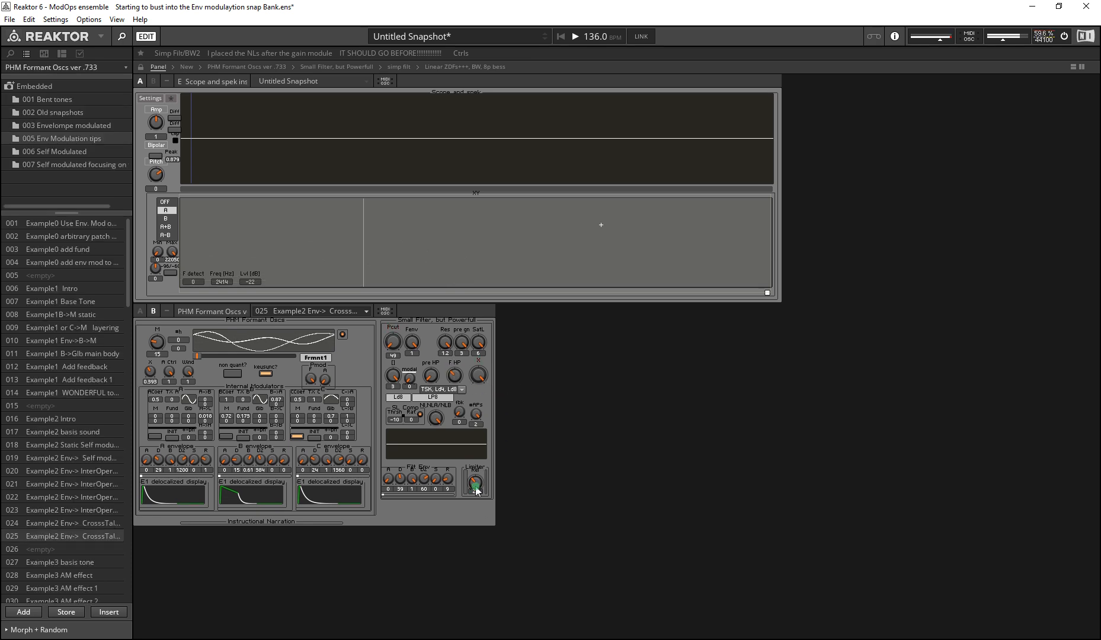
# Step: Compare the pre HP and F HP controls and read the info text of F HP
pyautogui.click(432, 379)
pyautogui.click(431, 375)
pyautogui.click(455, 376)
pyautogui.click(435, 374)
pyautogui.click(455, 375)
pyautogui.moveTo(455, 374)
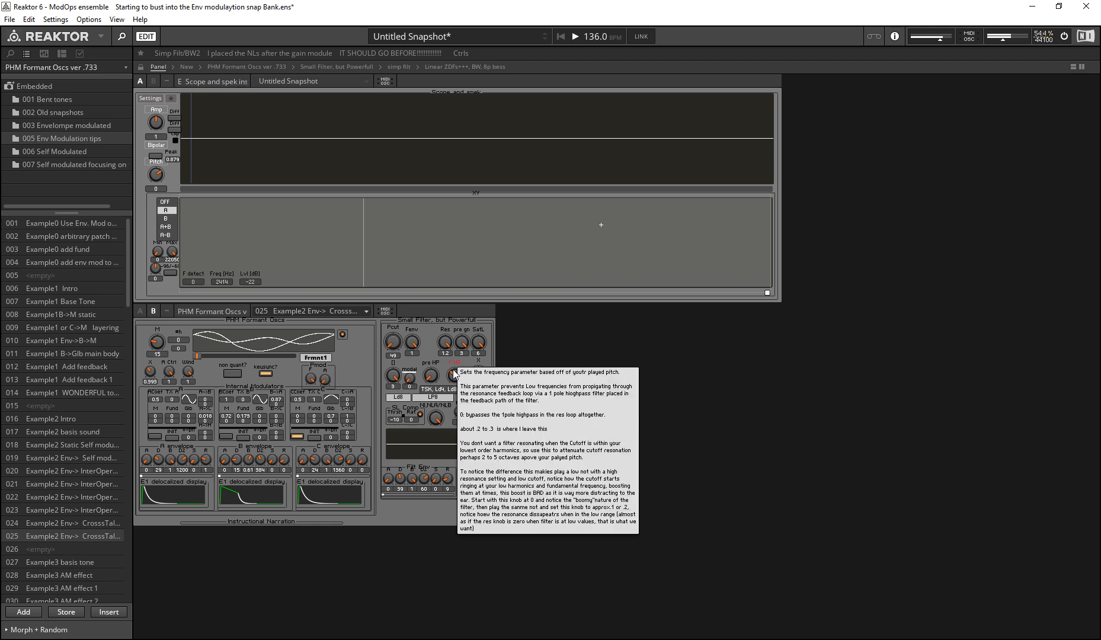
pyautogui.moveTo(490, 369)
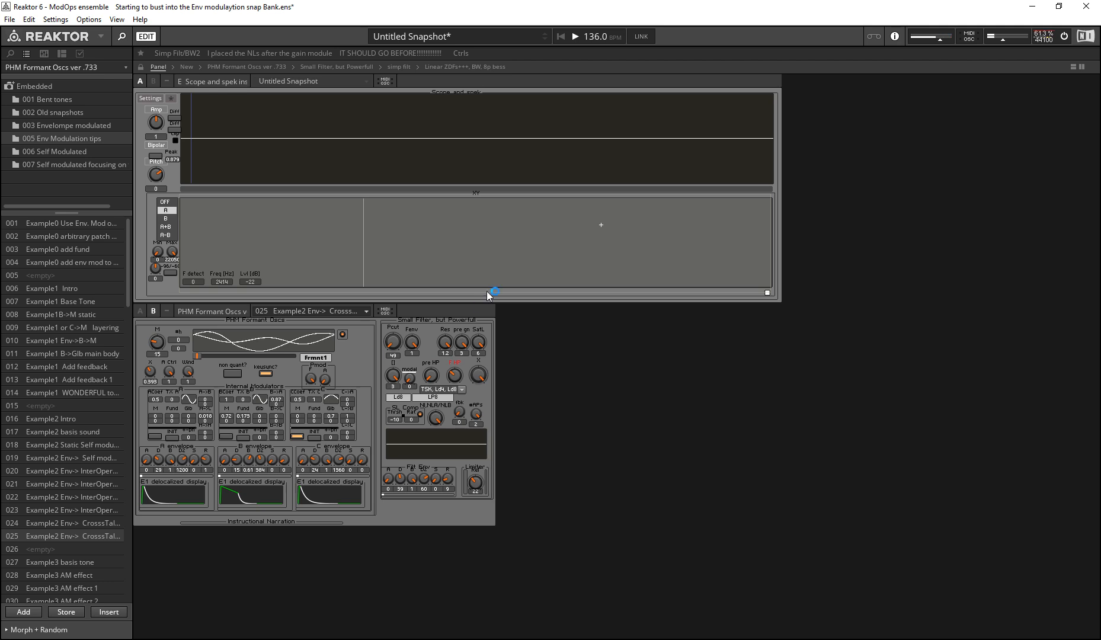
pyautogui.click(508, 373)
# Step: Move the cutoff Pcut to 48 and up to 59, and turn up the F HP feedback highpass
pyautogui.moveTo(394, 342); pyautogui.dragTo(393, 350)
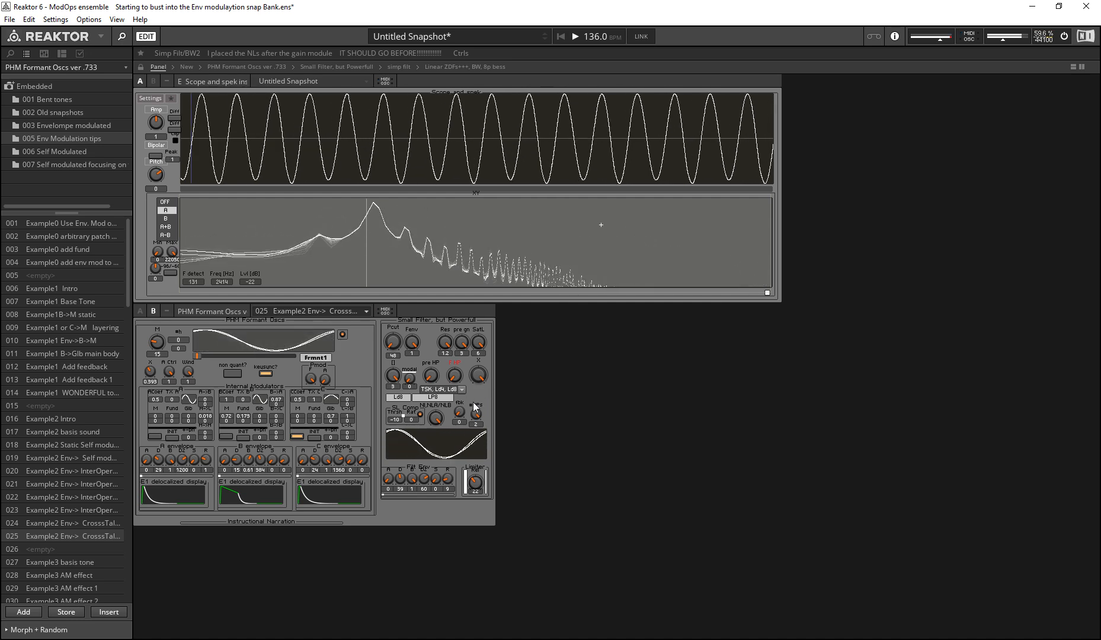
pyautogui.moveTo(392, 342); pyautogui.dragTo(381, 337)
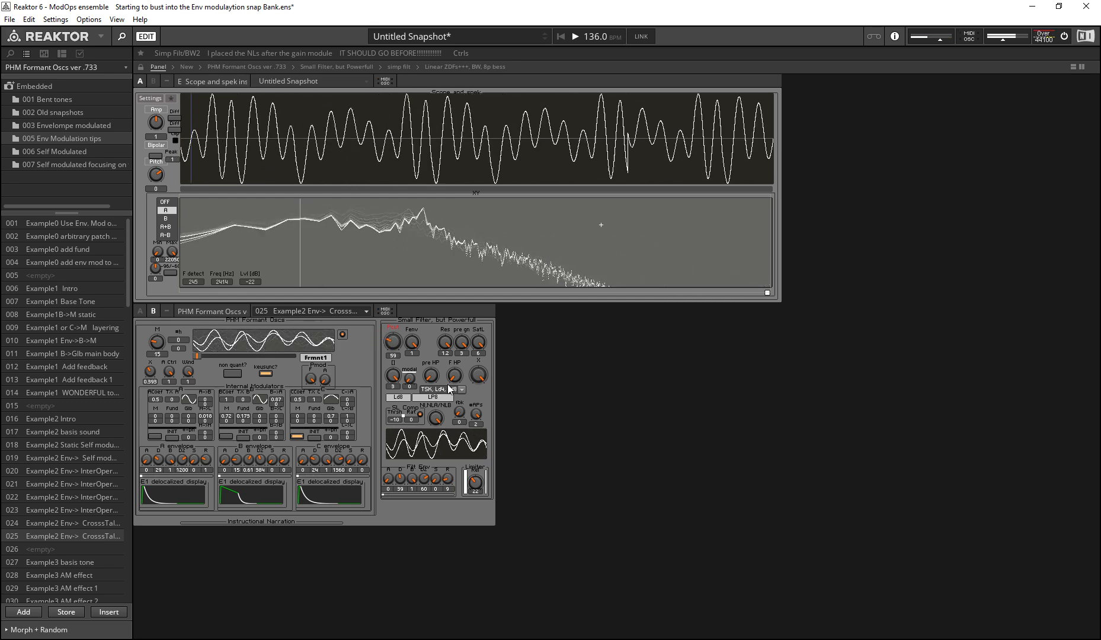
pyautogui.moveTo(455, 377); pyautogui.dragTo(426, 353)
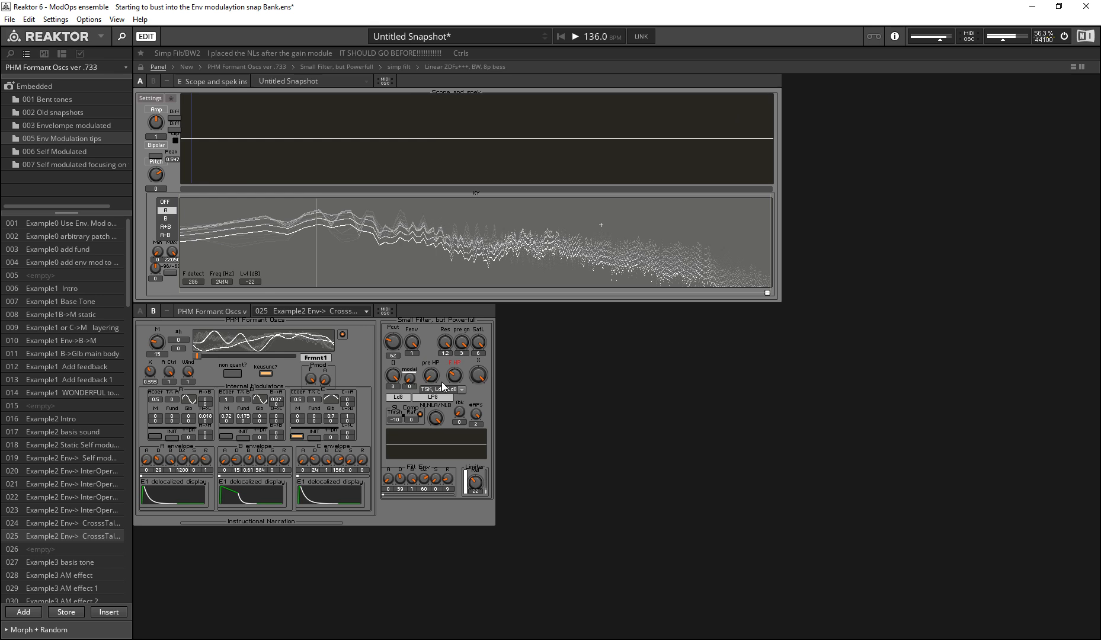
pyautogui.moveTo(454, 380)
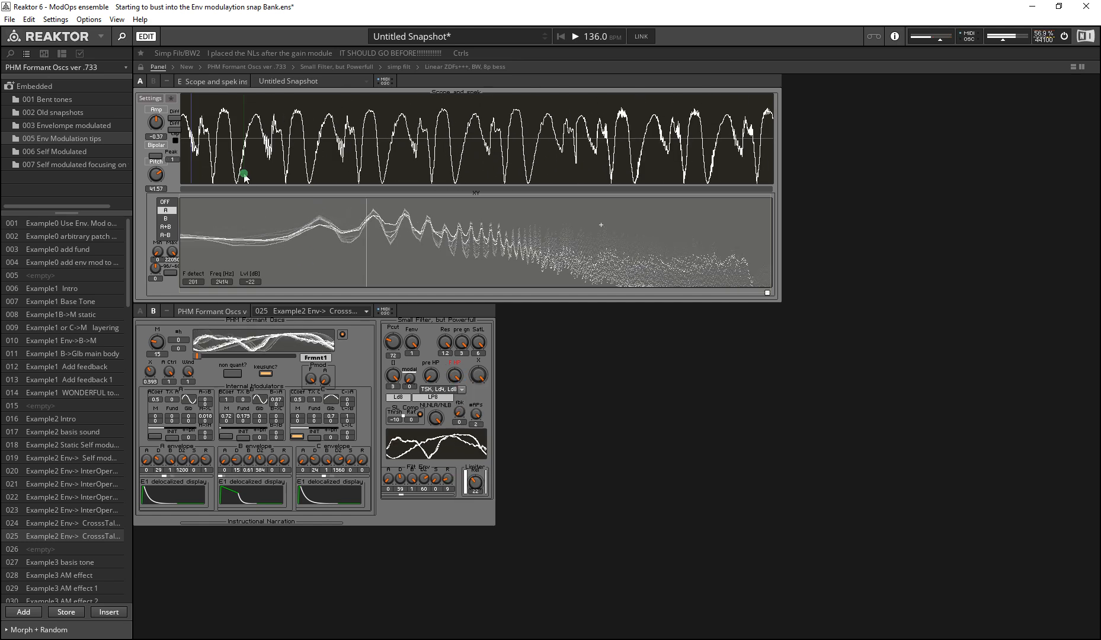
# Step: Turn the F HP feedback highpass down, lower the cutoff Pcut to 48, and raise F HP again
pyautogui.moveTo(452, 377)
pyautogui.mouseDown()
pyautogui.moveTo(425, 494)
pyautogui.moveTo(420, 478)
pyautogui.mouseUp()
pyautogui.moveTo(454, 377); pyautogui.dragTo(417, 442)
pyautogui.moveTo(393, 341)
pyautogui.mouseDown()
pyautogui.moveTo(389, 374)
pyautogui.moveTo(390, 364)
pyautogui.mouseUp()
pyautogui.moveTo(455, 376); pyautogui.dragTo(451, 366)
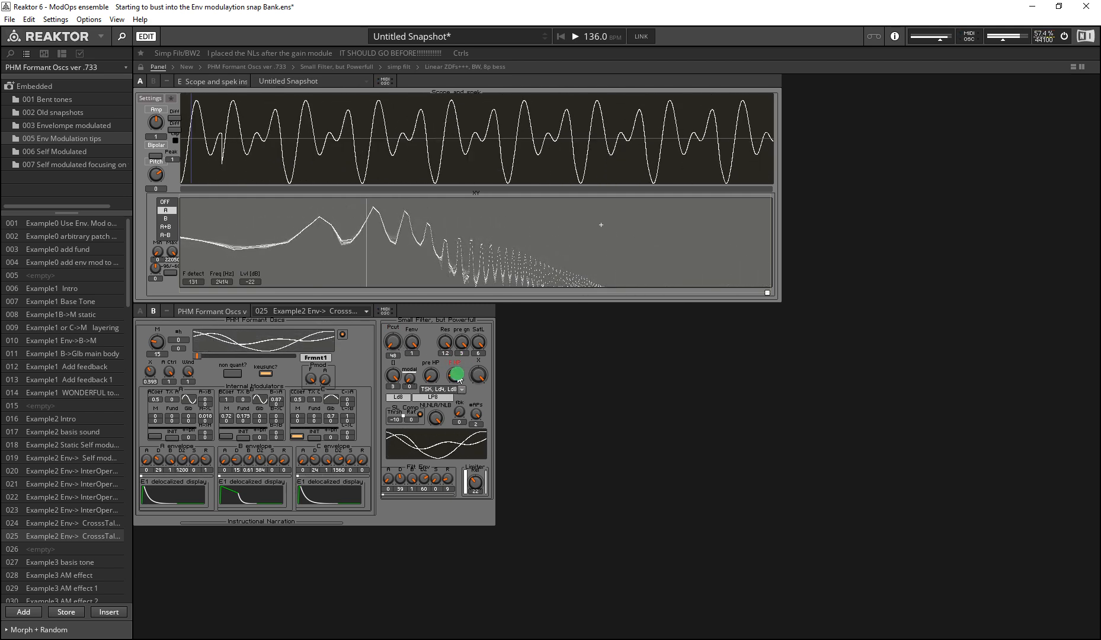
# Step: Turn F HP up further while sweeping the cutoff Pcut up to 91 and back down to 52
pyautogui.moveTo(456, 378); pyautogui.dragTo(453, 365)
pyautogui.moveTo(391, 347); pyautogui.dragTo(383, 342)
pyautogui.moveTo(454, 378); pyautogui.dragTo(399, 325)
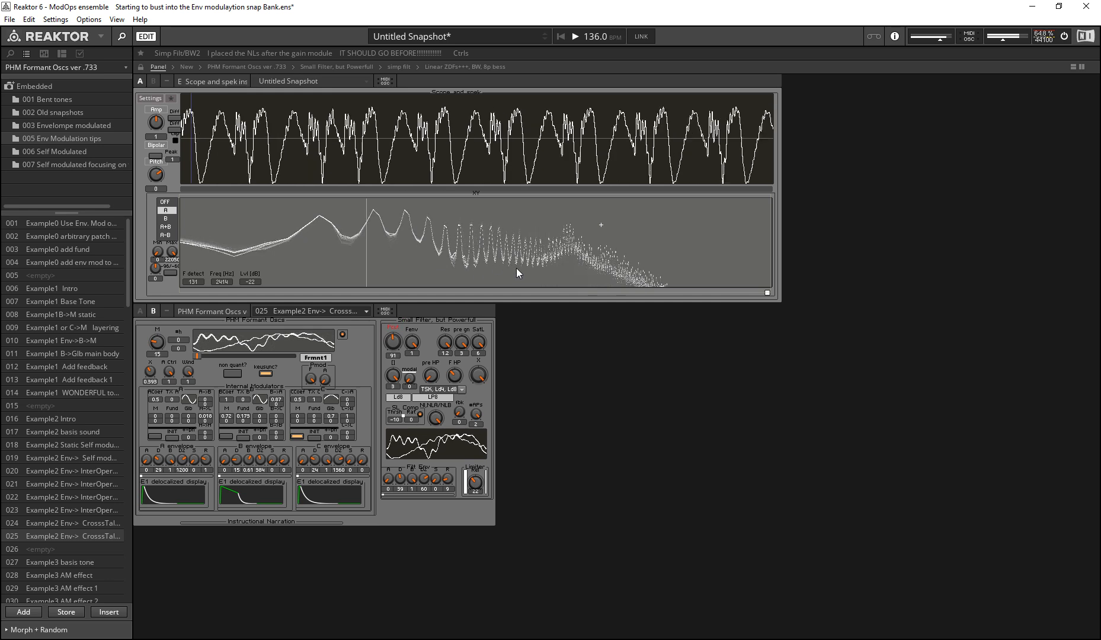
pyautogui.moveTo(393, 340); pyautogui.dragTo(386, 380)
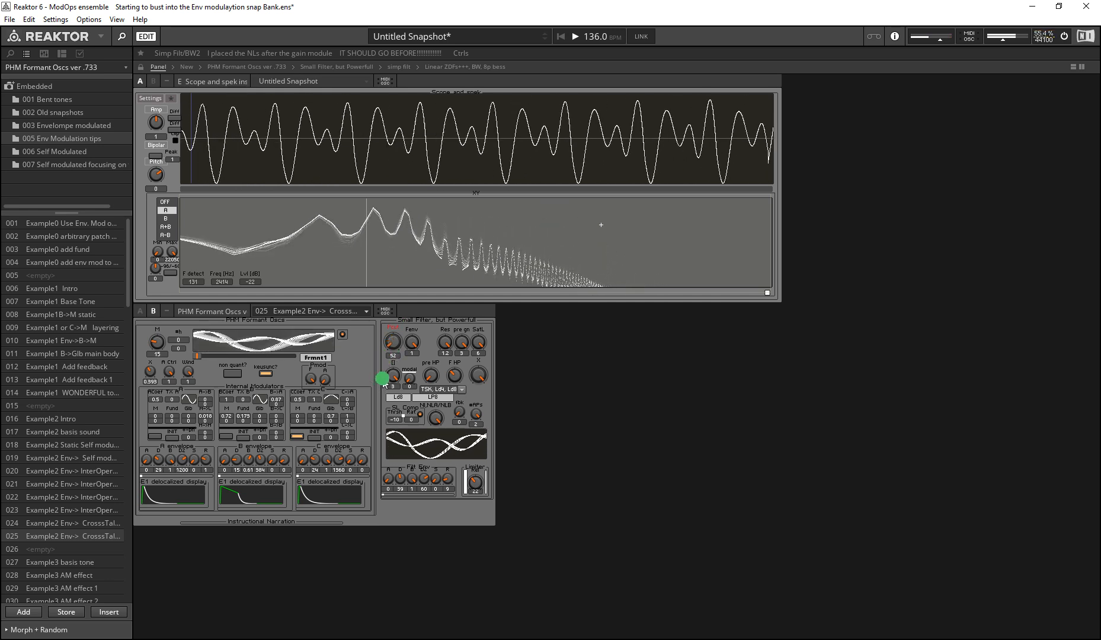
# Step: Turn F HP down, sweep the cutoff Pcut to 48, and adjust F HP at that low cutoff
pyautogui.moveTo(453, 381); pyautogui.dragTo(440, 451)
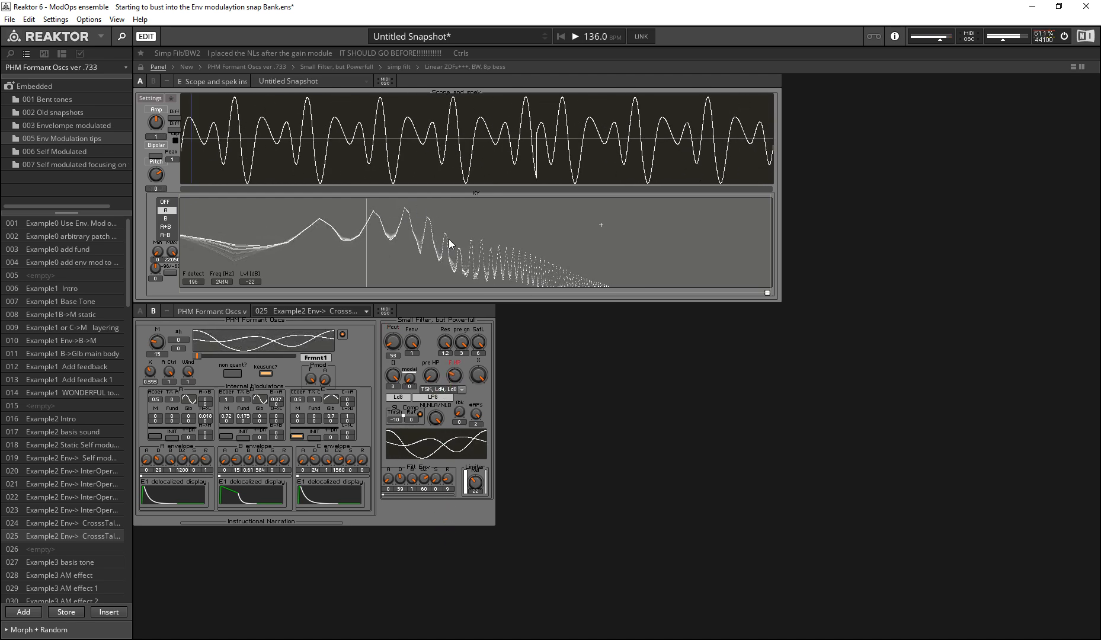
pyautogui.moveTo(384, 344); pyautogui.dragTo(441, 560)
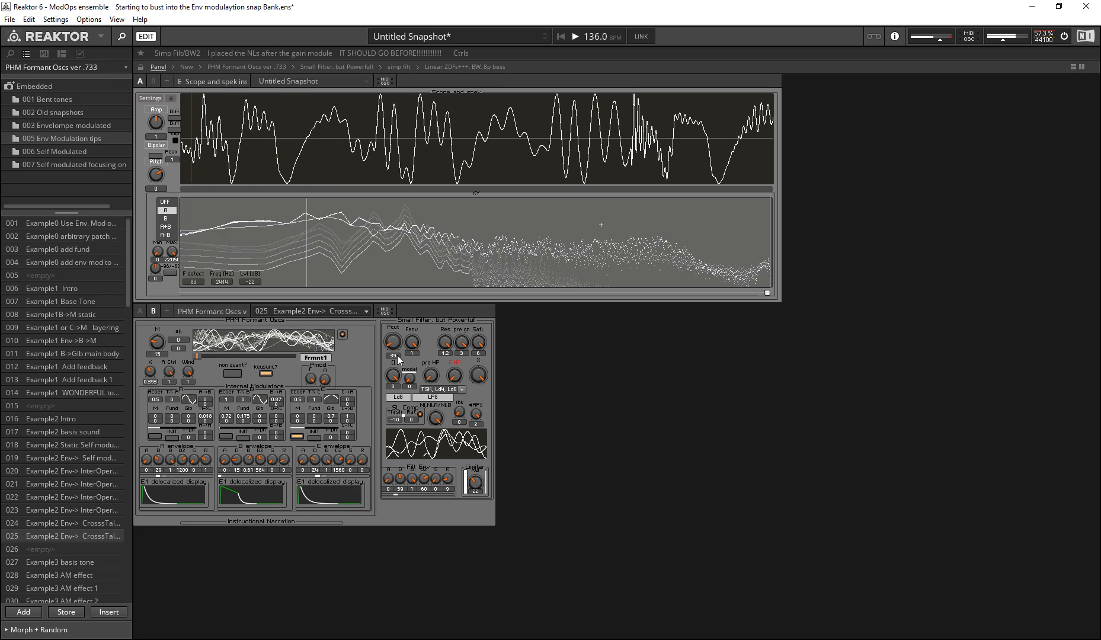
pyautogui.moveTo(395, 345); pyautogui.dragTo(394, 488)
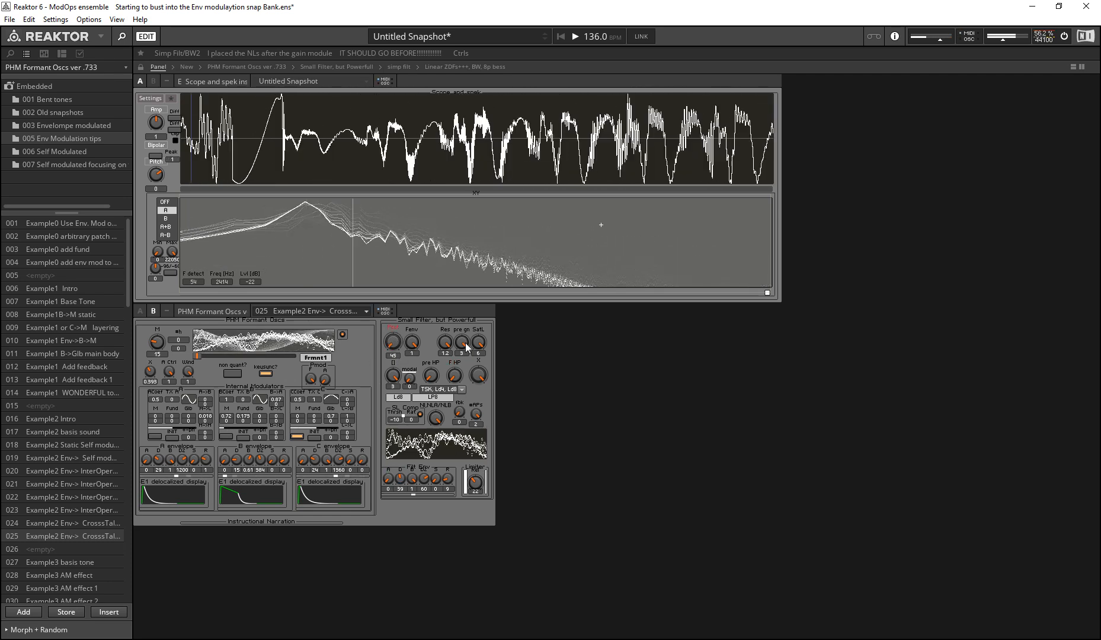
pyautogui.moveTo(454, 376)
pyautogui.mouseDown()
pyautogui.moveTo(364, 239)
pyautogui.moveTo(386, 359)
pyautogui.moveTo(383, 416)
pyautogui.mouseUp()
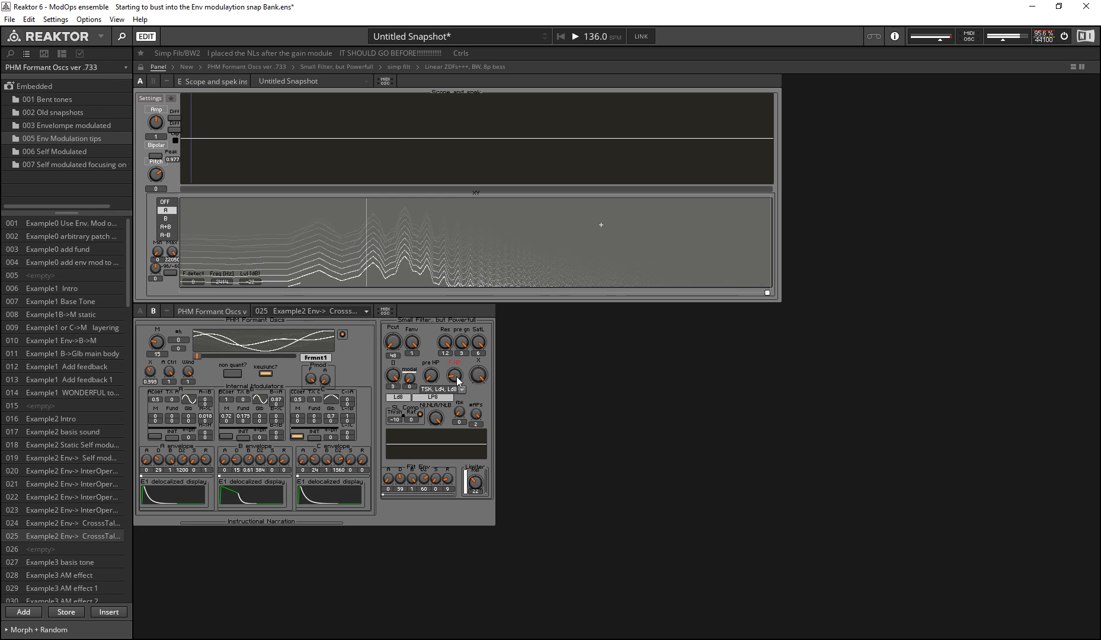
# Step: Examine the pre HP and F HP controls and reread the F HP info text on resonance-loop highpass filtering
pyautogui.click(467, 391)
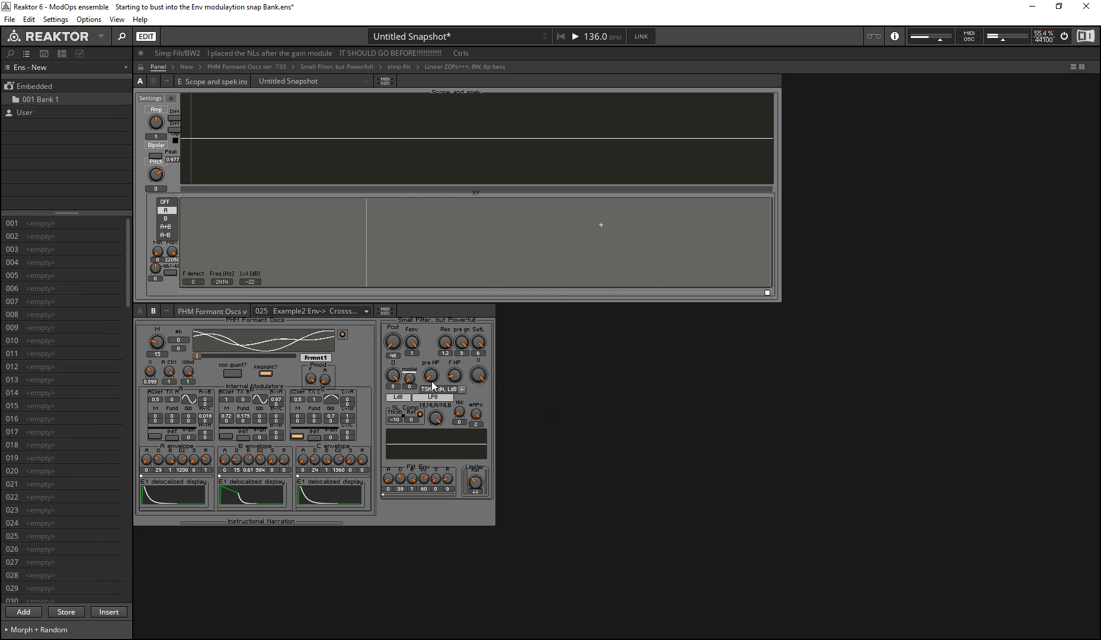
pyautogui.click(430, 384)
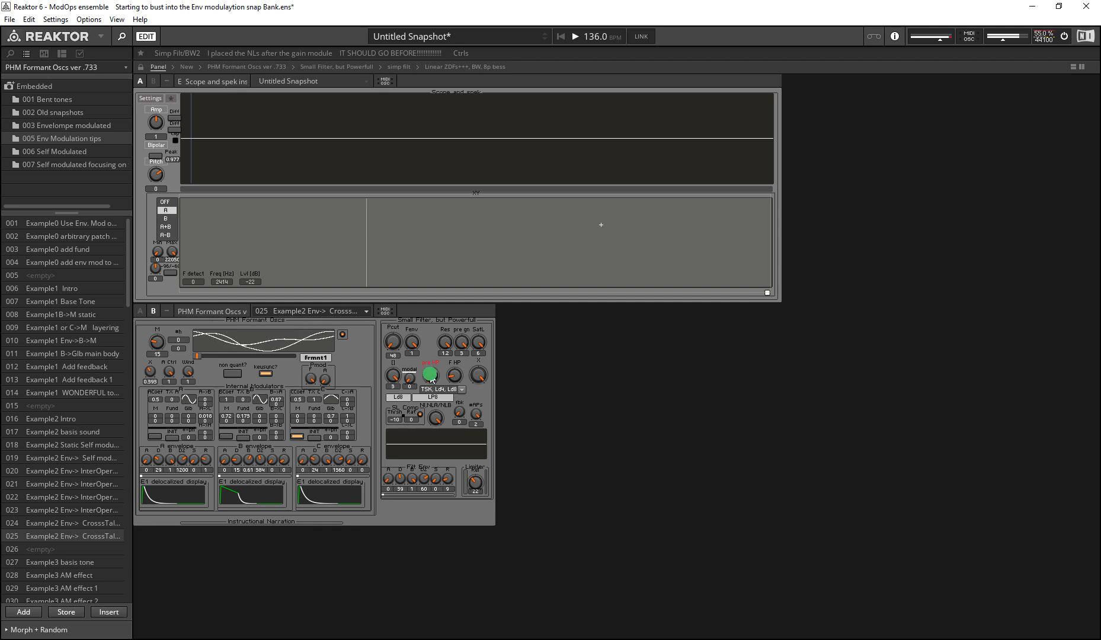
pyautogui.click(435, 412)
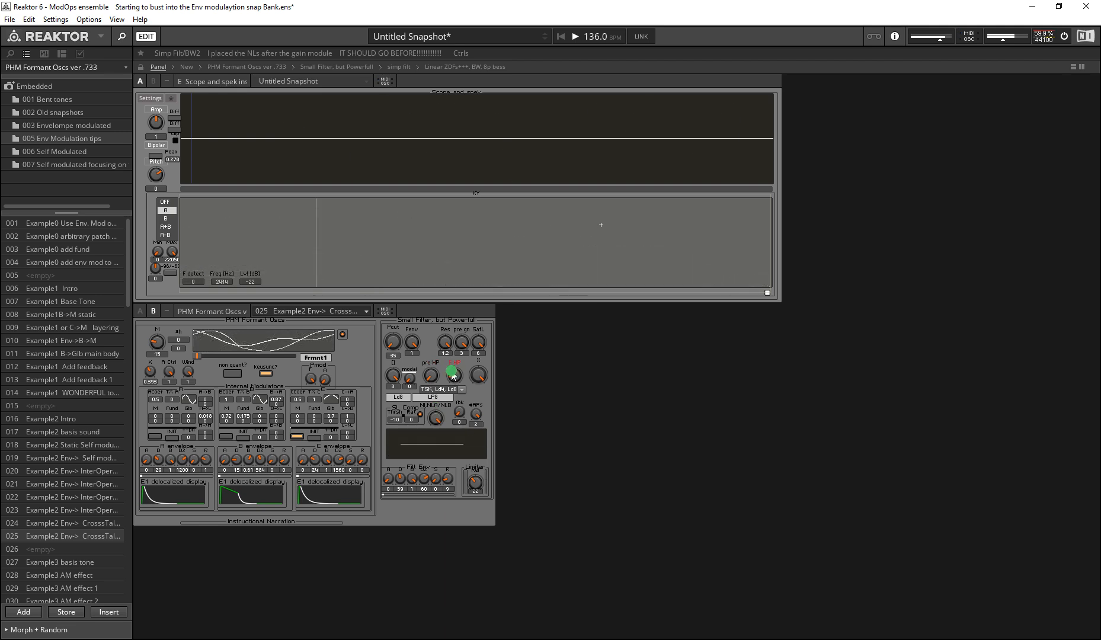
pyautogui.moveTo(455, 383)
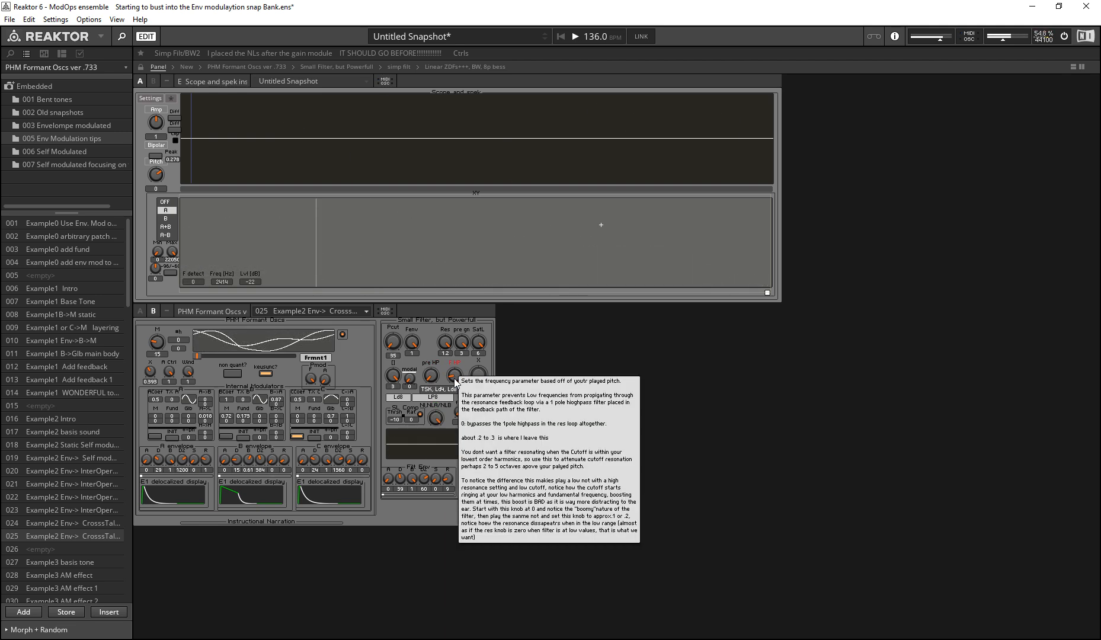
pyautogui.click(437, 415)
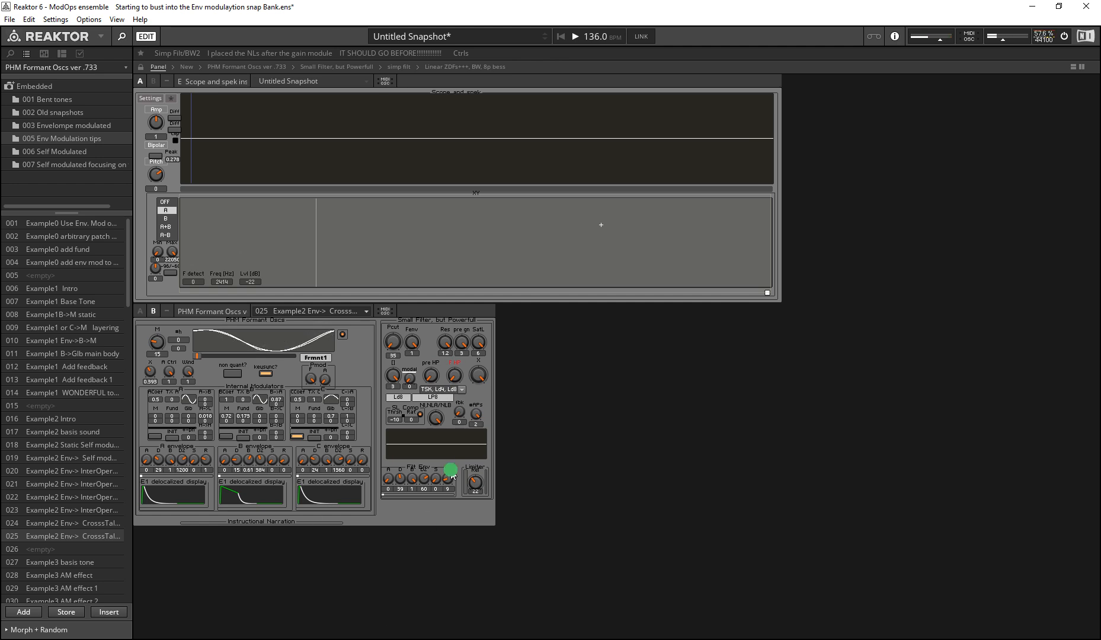
# Step: Sweep Pcut from 31 to 52 with F HP turned up, and switch the filter through TSK LP2 to Ld4 LP4
pyautogui.moveTo(398, 349); pyautogui.dragTo(399, 347)
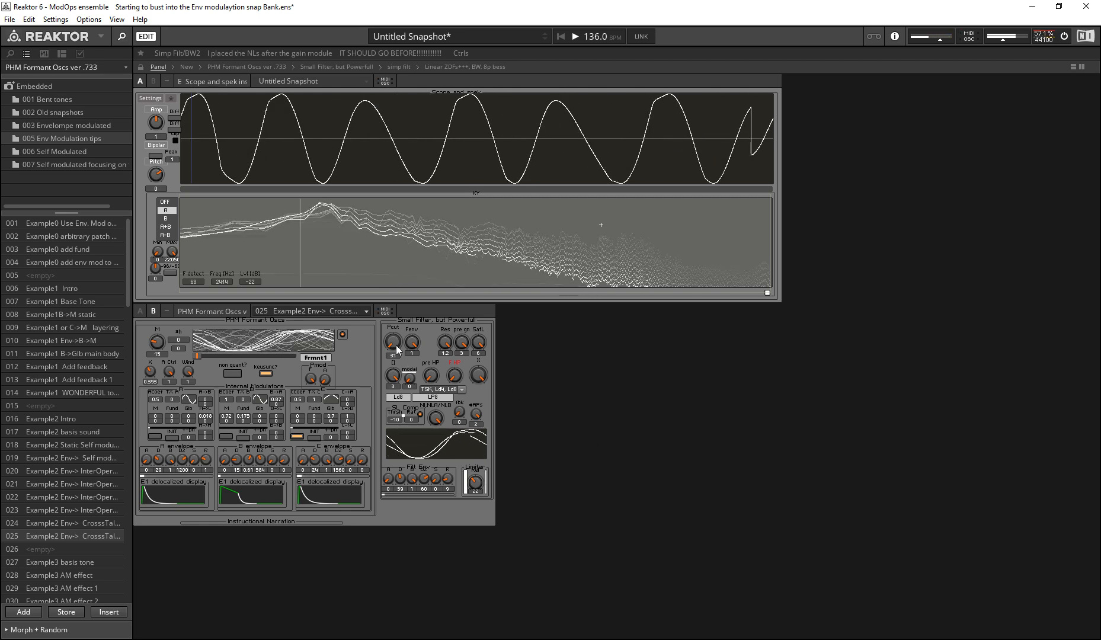
pyautogui.moveTo(394, 347); pyautogui.dragTo(393, 348)
pyautogui.moveTo(451, 379)
pyautogui.mouseDown()
pyautogui.moveTo(439, 354)
pyautogui.moveTo(451, 330)
pyautogui.mouseUp()
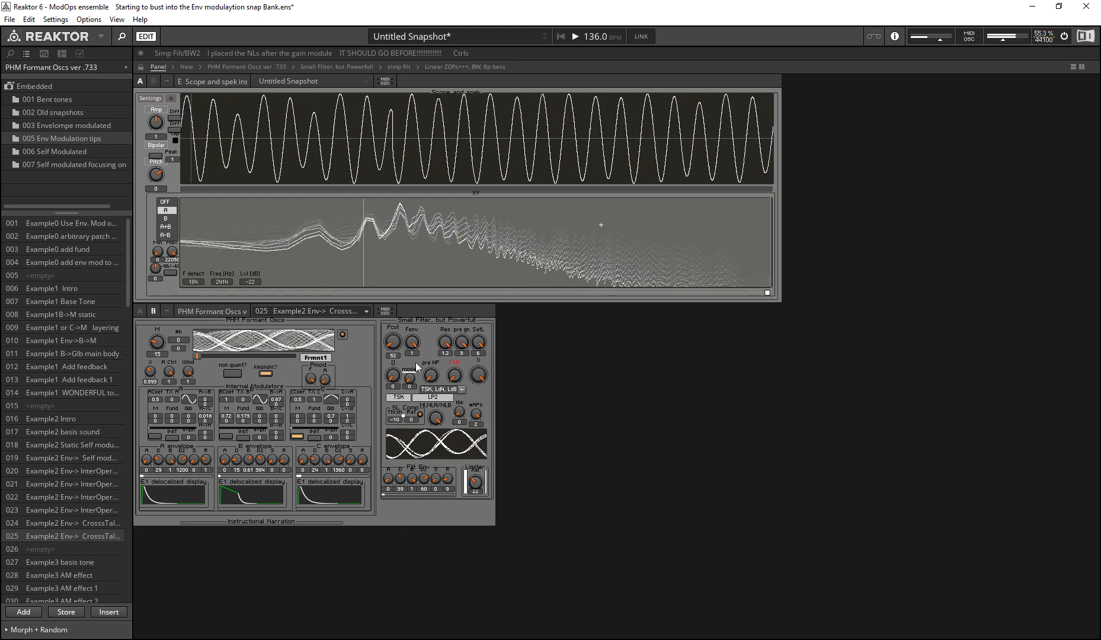
pyautogui.moveTo(457, 378)
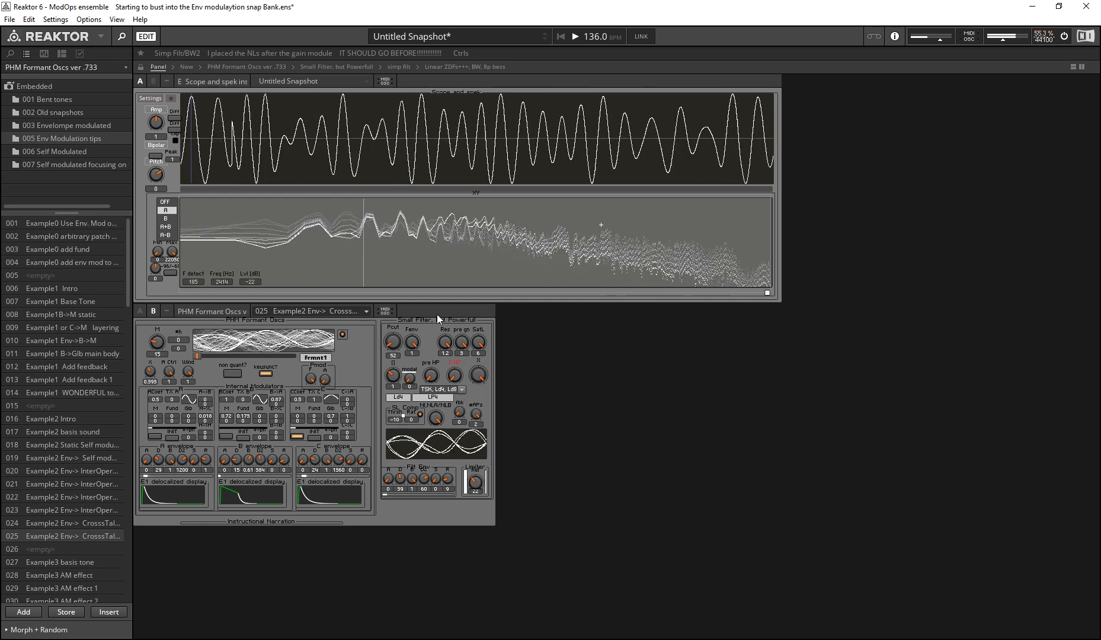
# Step: Set the cutoff Pcut to 67 and the limiter to 61, and vary the resonance between 1.12 and 1.2
pyautogui.moveTo(386, 335)
pyautogui.mouseDown()
pyautogui.moveTo(386, 320)
pyautogui.moveTo(385, 336)
pyautogui.mouseUp()
pyautogui.moveTo(475, 484); pyautogui.dragTo(474, 461)
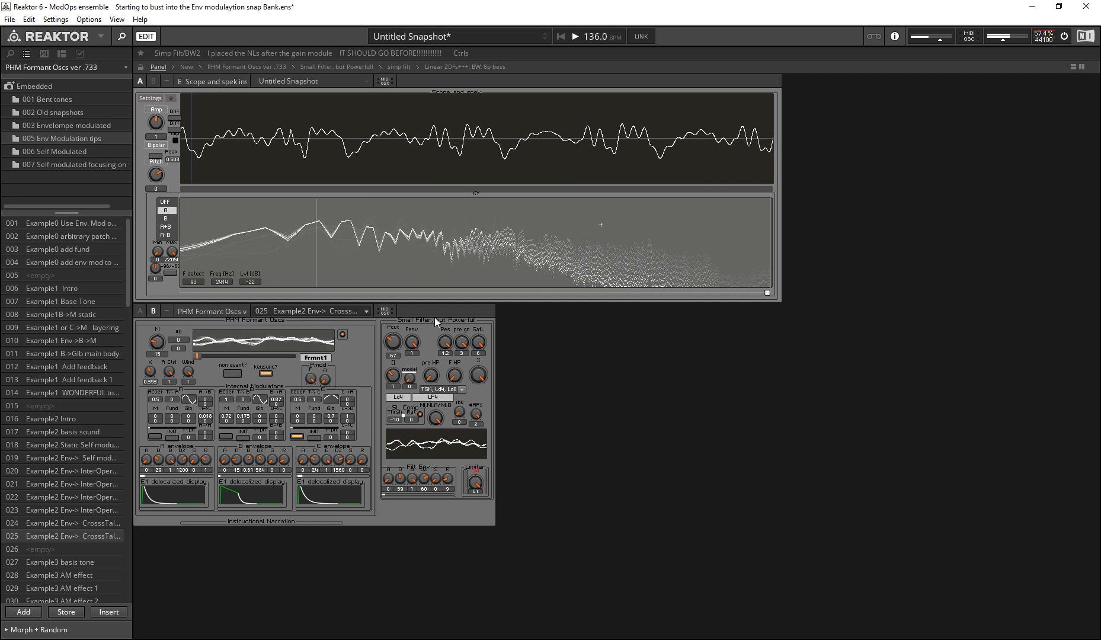
pyautogui.moveTo(446, 342); pyautogui.dragTo(447, 611)
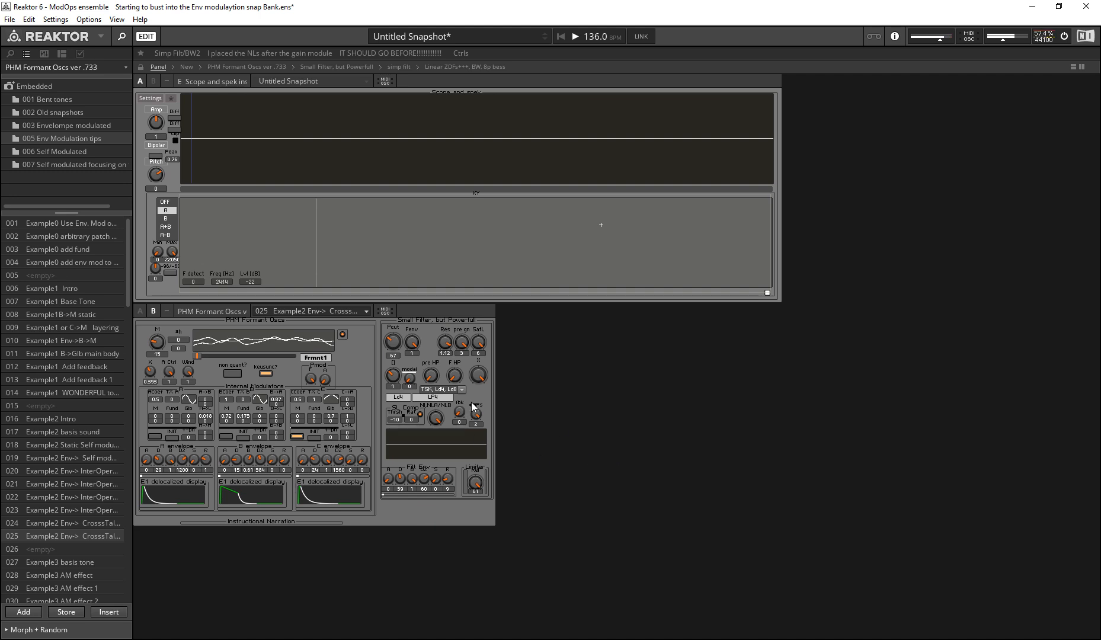
pyautogui.moveTo(445, 346); pyautogui.dragTo(402, 441)
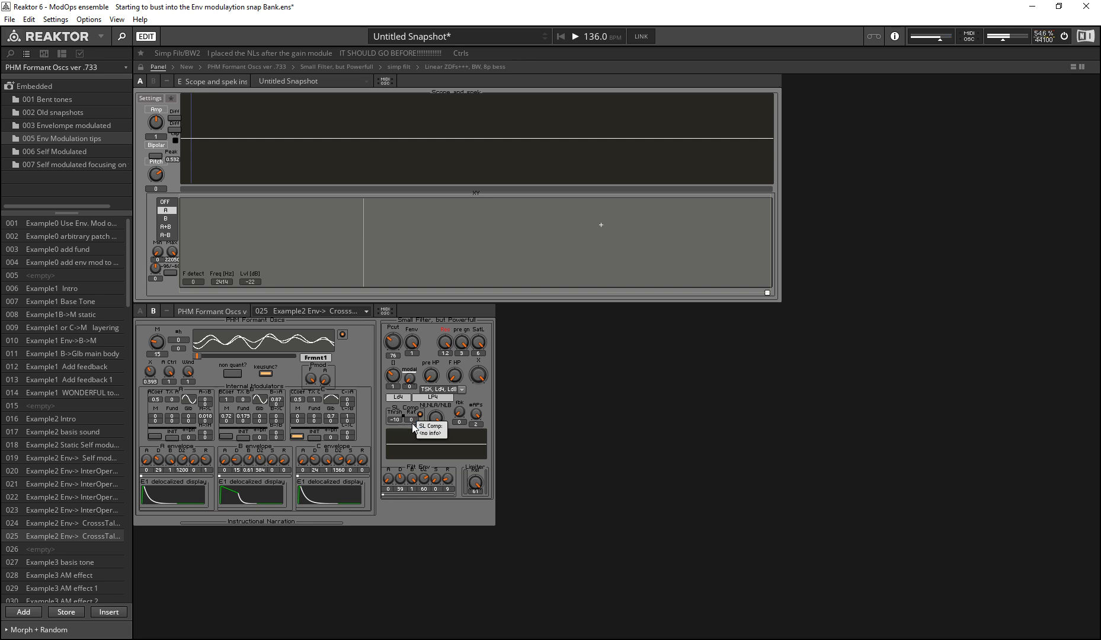
# Step: Vary the F HP feedback highpass on the Ld4 LP4 filter while moving the cutoff Pcut between 67, 35 and 47
pyautogui.click(456, 389)
pyautogui.click(457, 378)
pyautogui.click(456, 369)
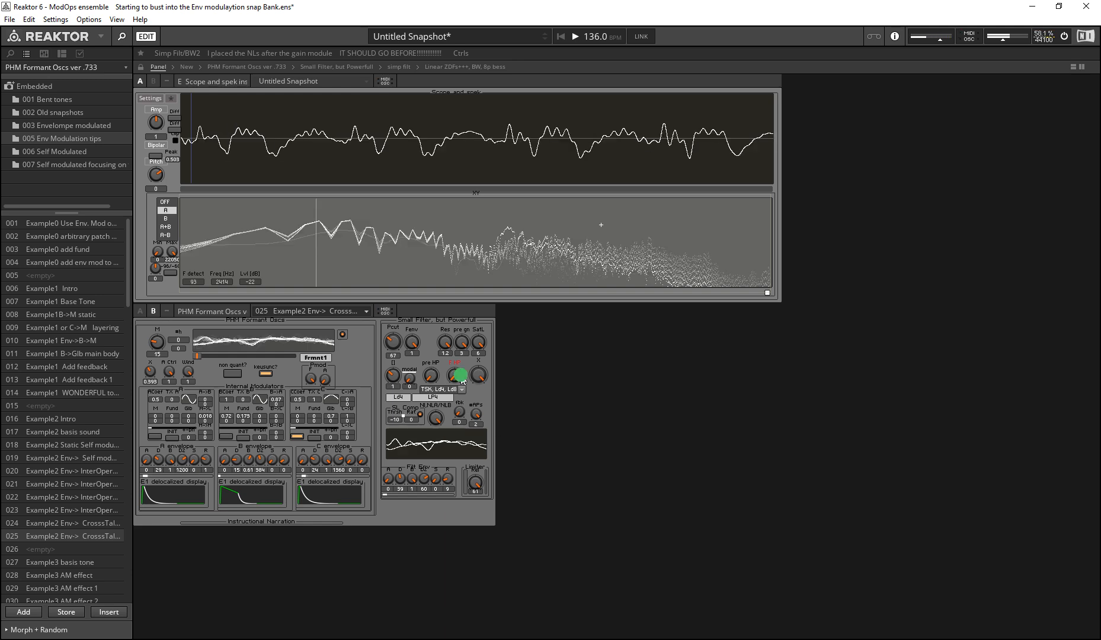
pyautogui.moveTo(457, 364); pyautogui.dragTo(495, 562)
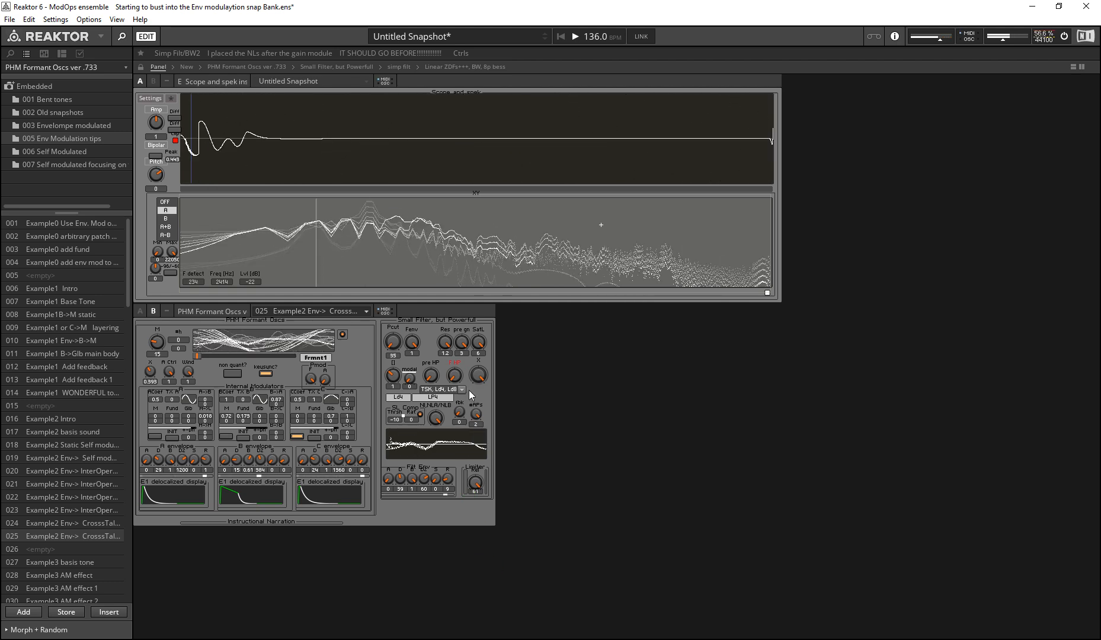
pyautogui.moveTo(455, 371)
pyautogui.mouseDown()
pyautogui.moveTo(455, 348)
pyautogui.moveTo(456, 363)
pyautogui.mouseUp()
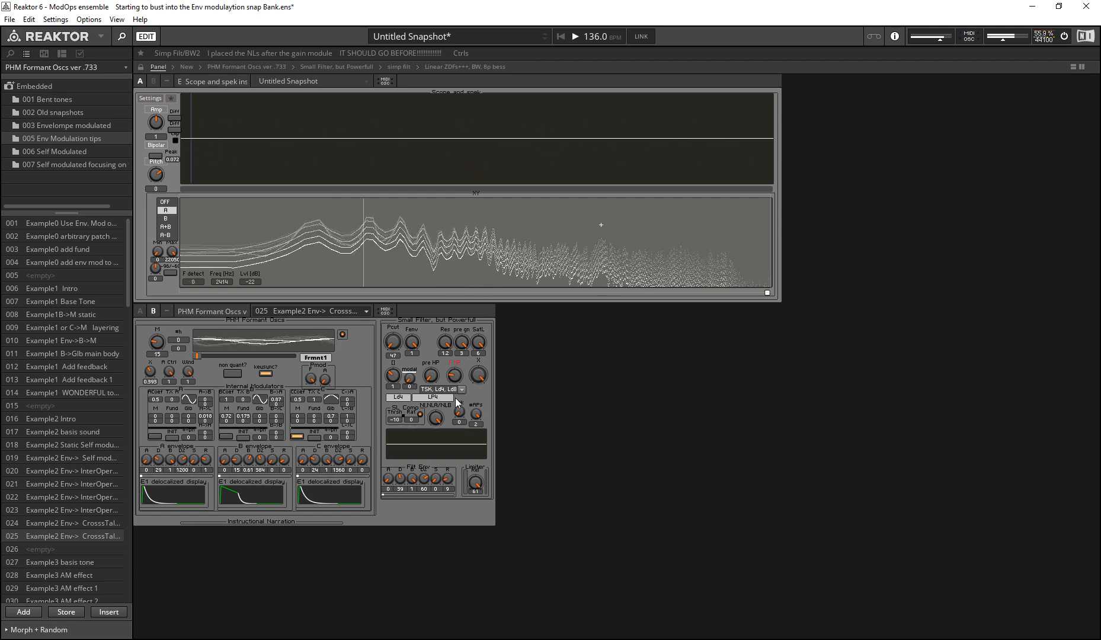
# Step: Set pre gn to 1.016 and the cutoff Pcut to 62, and compare the resonance Res between 0 and 1.2
pyautogui.click(454, 412)
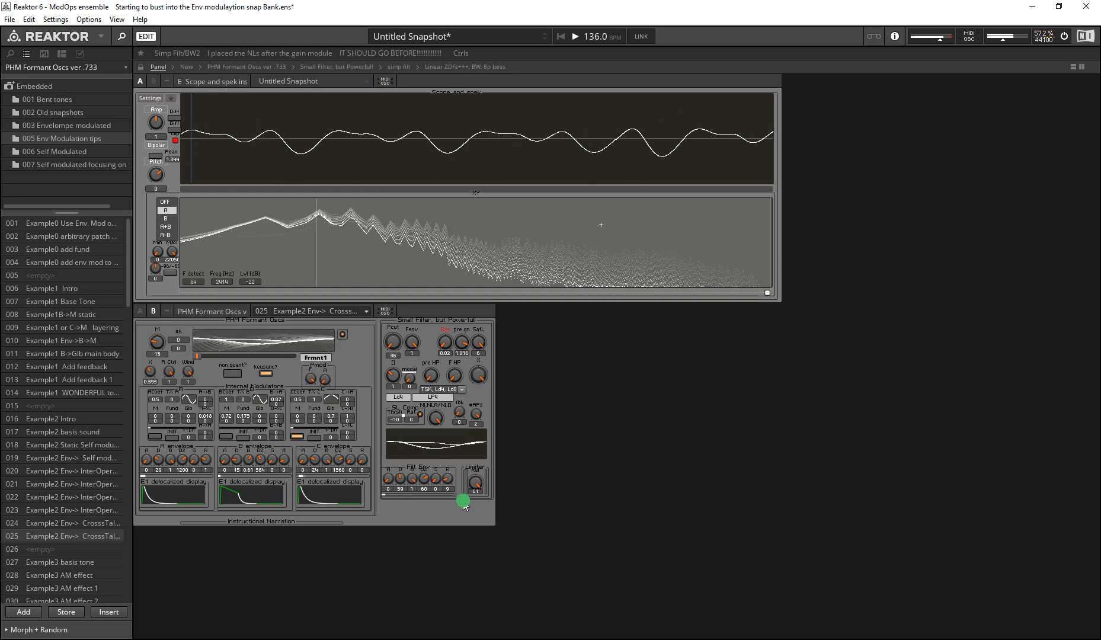
pyautogui.moveTo(396, 344); pyautogui.dragTo(381, 306)
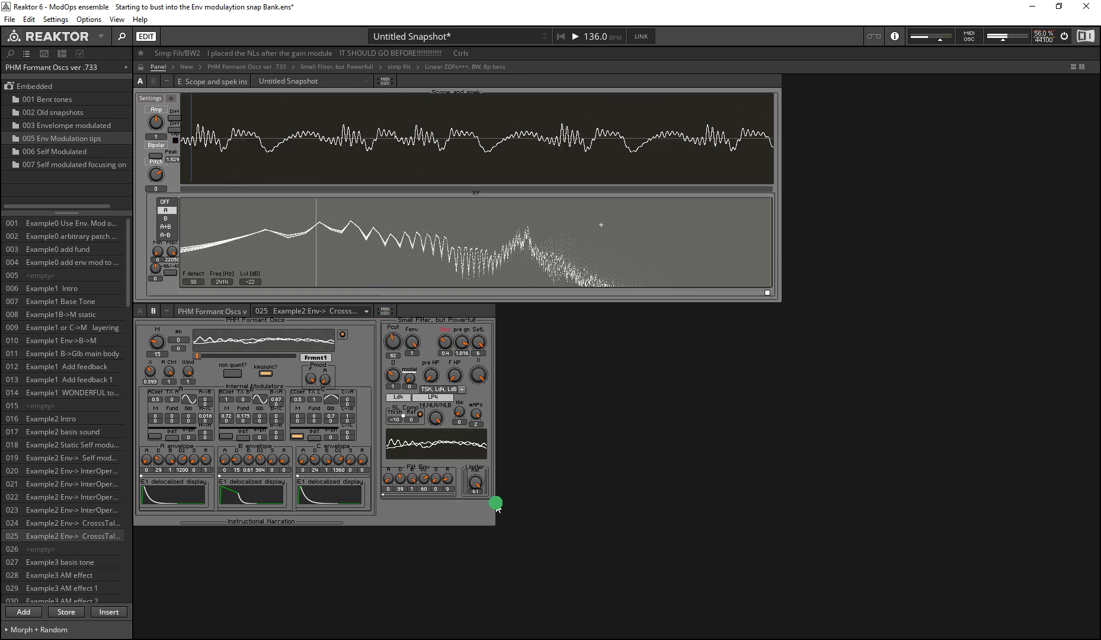
pyautogui.moveTo(496, 504); pyautogui.dragTo(525, 599)
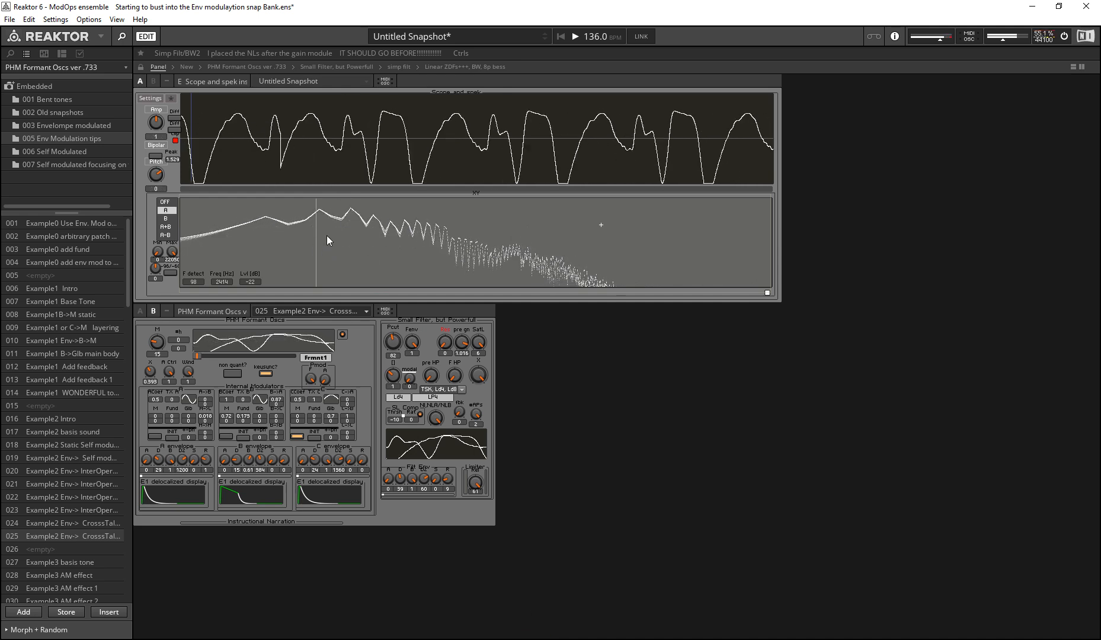
pyautogui.moveTo(445, 342)
pyautogui.mouseDown()
pyautogui.moveTo(377, 258)
pyautogui.moveTo(285, 49)
pyautogui.mouseUp()
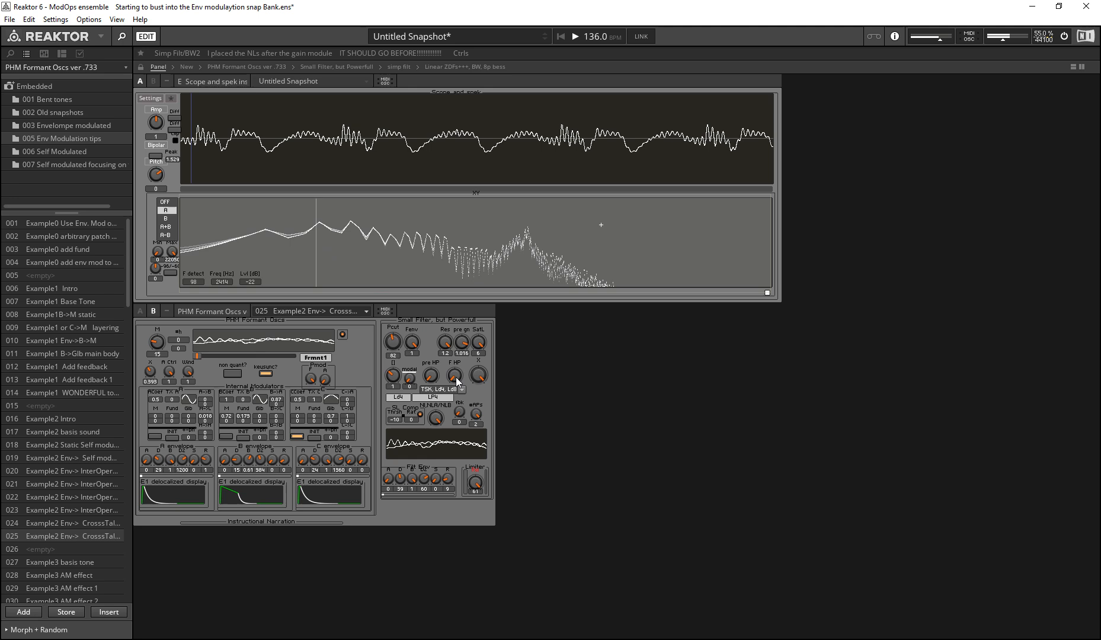
pyautogui.moveTo(449, 343); pyautogui.dragTo(430, 454)
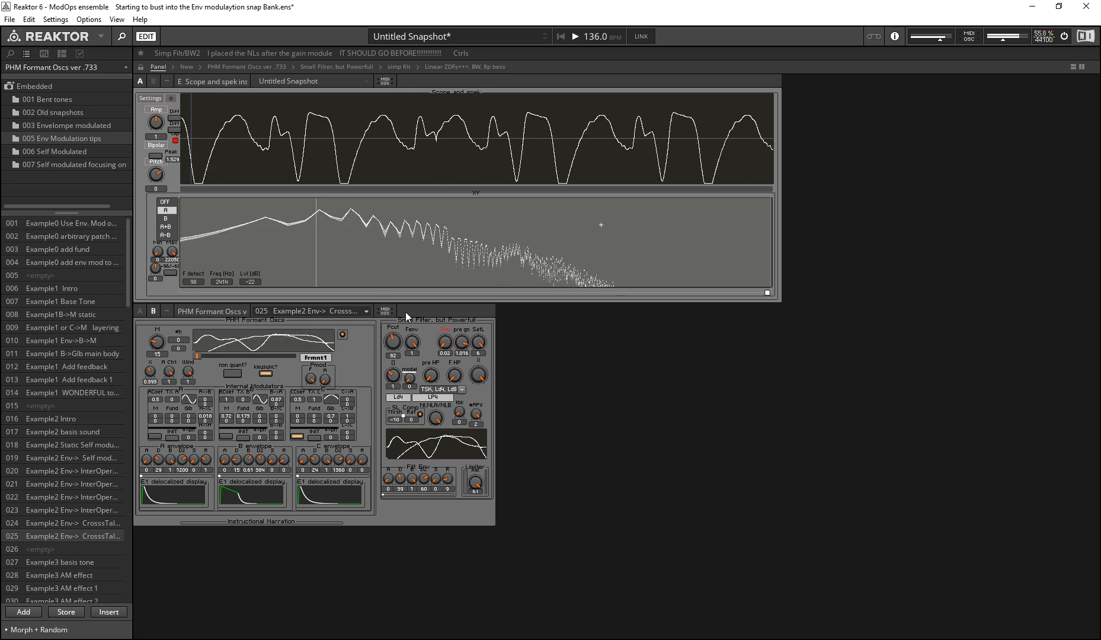
pyautogui.moveTo(446, 345); pyautogui.dragTo(374, 223)
# Step: Adjust F HP with the resonance at 1.2, and lower the limiter
pyautogui.moveTo(460, 384); pyautogui.dragTo(355, 247)
pyautogui.moveTo(451, 383)
pyautogui.mouseDown()
pyautogui.moveTo(428, 446)
pyautogui.moveTo(380, 323)
pyautogui.mouseUp()
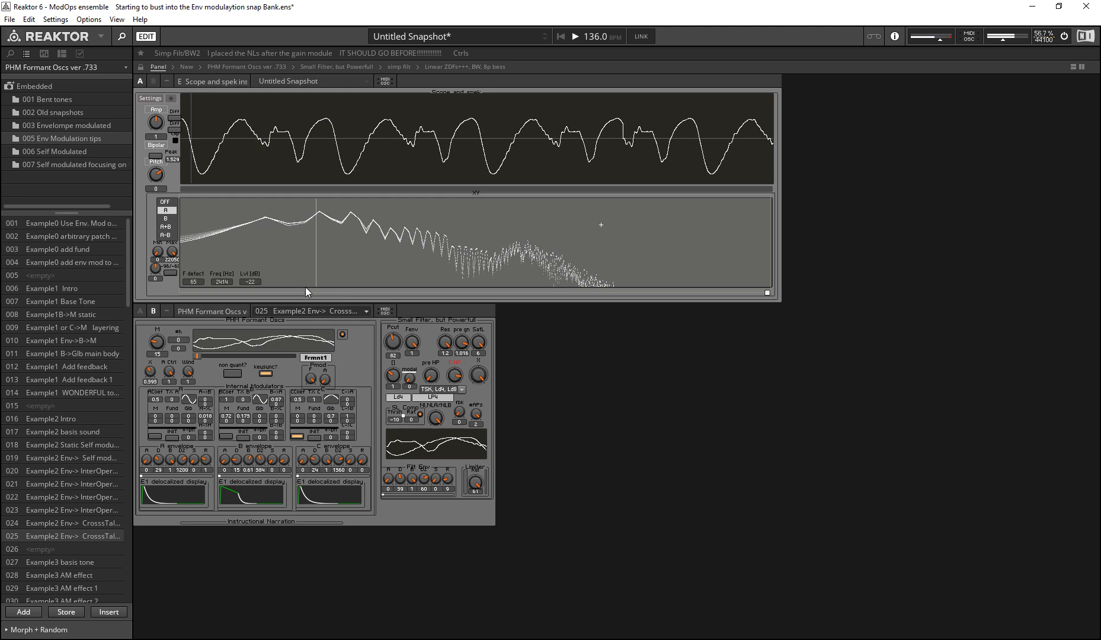
pyautogui.click(442, 410)
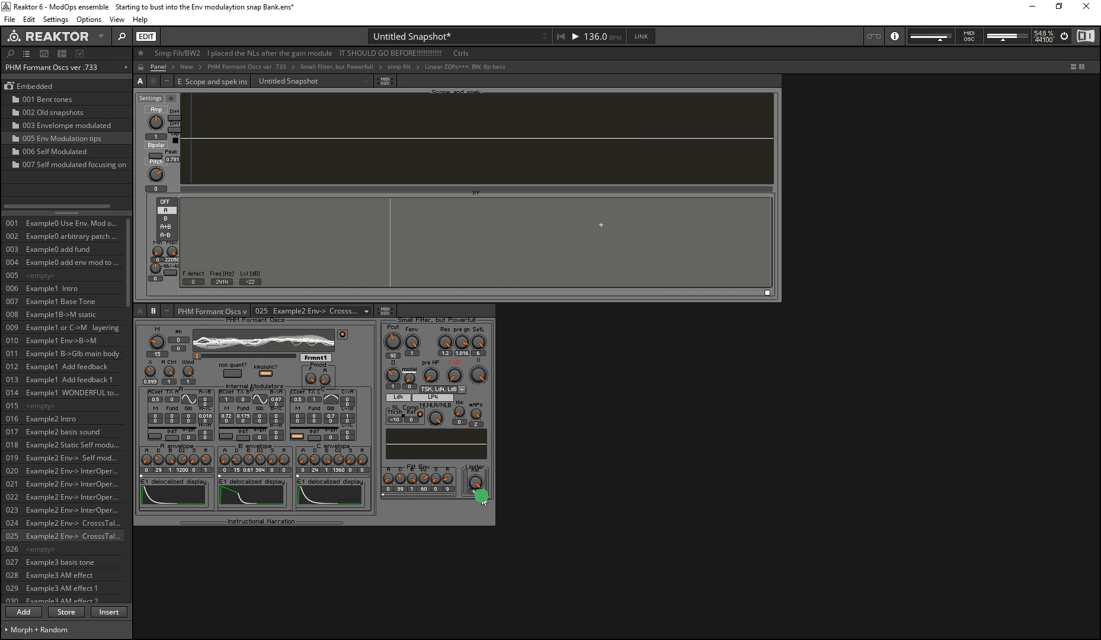
pyautogui.moveTo(452, 378); pyautogui.dragTo(440, 348)
pyautogui.moveTo(473, 485); pyautogui.dragTo(460, 525)
pyautogui.click(473, 375)
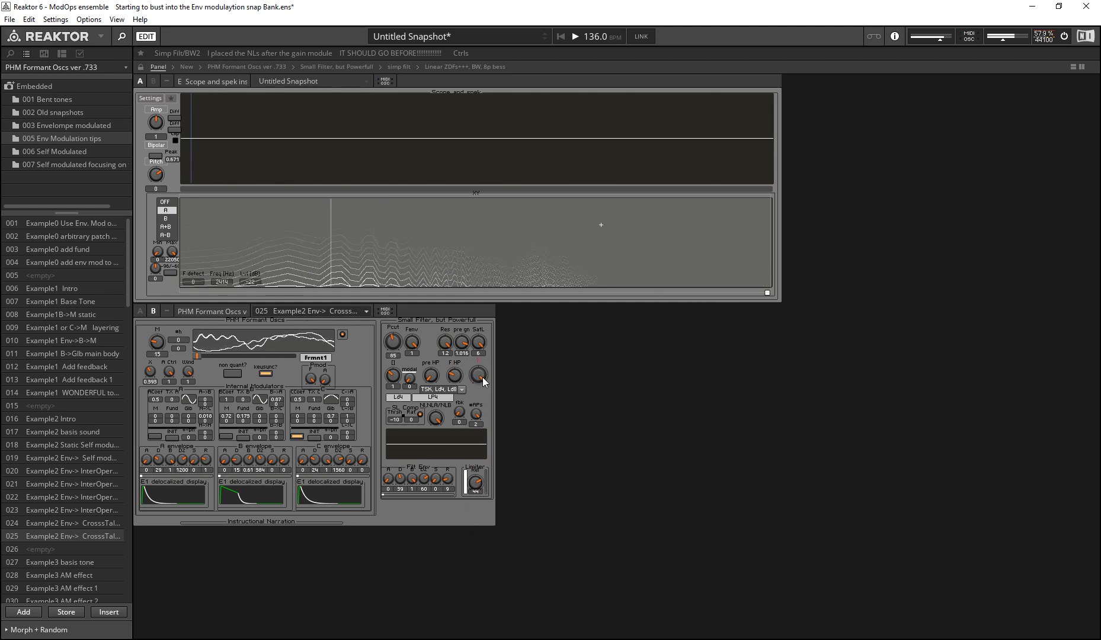
# Step: Point out the filter resonance control, and turn down the X crossfade between the filtered and clean signals
pyautogui.click(453, 352)
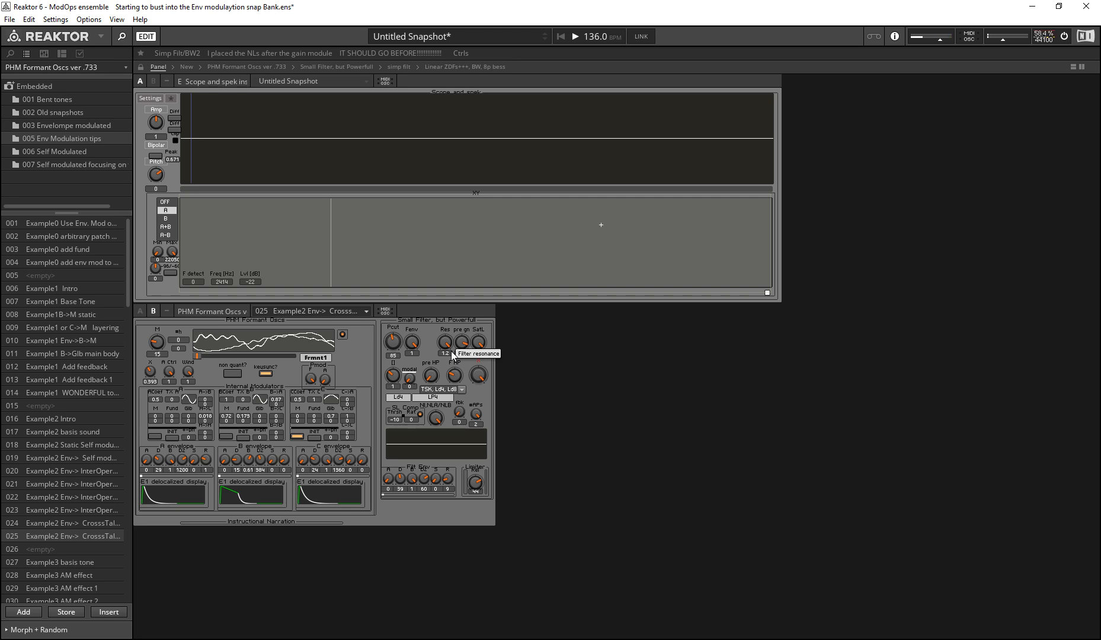
pyautogui.click(453, 353)
pyautogui.click(499, 382)
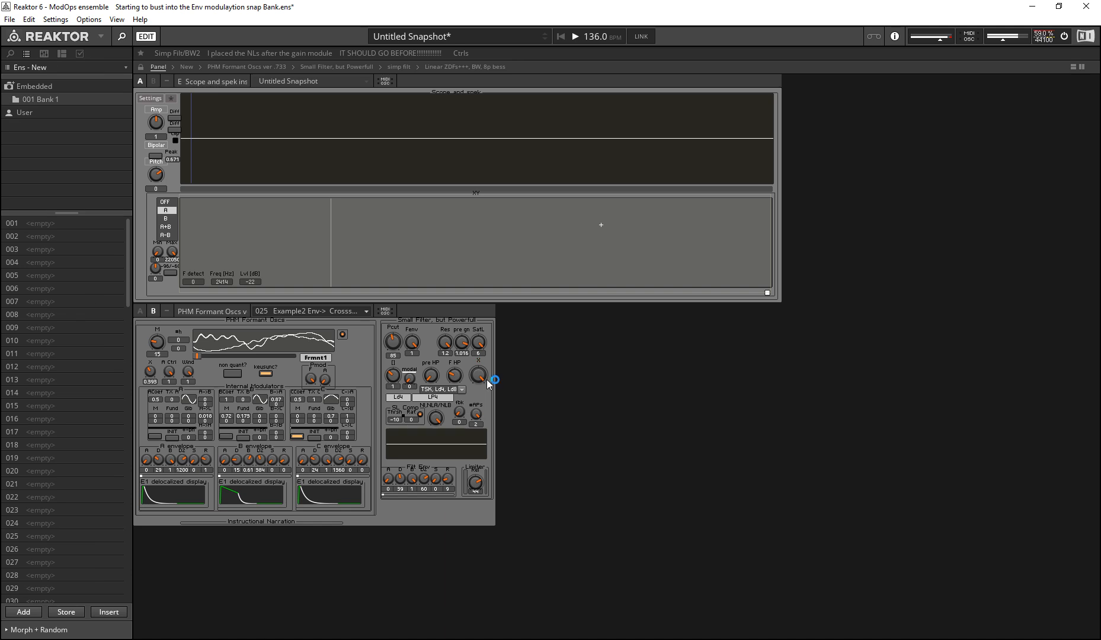
pyautogui.click(478, 381)
pyautogui.moveTo(480, 384)
pyautogui.mouseDown()
pyautogui.moveTo(494, 455)
pyautogui.moveTo(474, 382)
pyautogui.moveTo(482, 433)
pyautogui.moveTo(482, 369)
pyautogui.moveTo(499, 455)
pyautogui.moveTo(481, 380)
pyautogui.moveTo(487, 471)
pyautogui.mouseUp()
pyautogui.click(457, 319)
pyautogui.moveTo(478, 383); pyautogui.dragTo(480, 388)
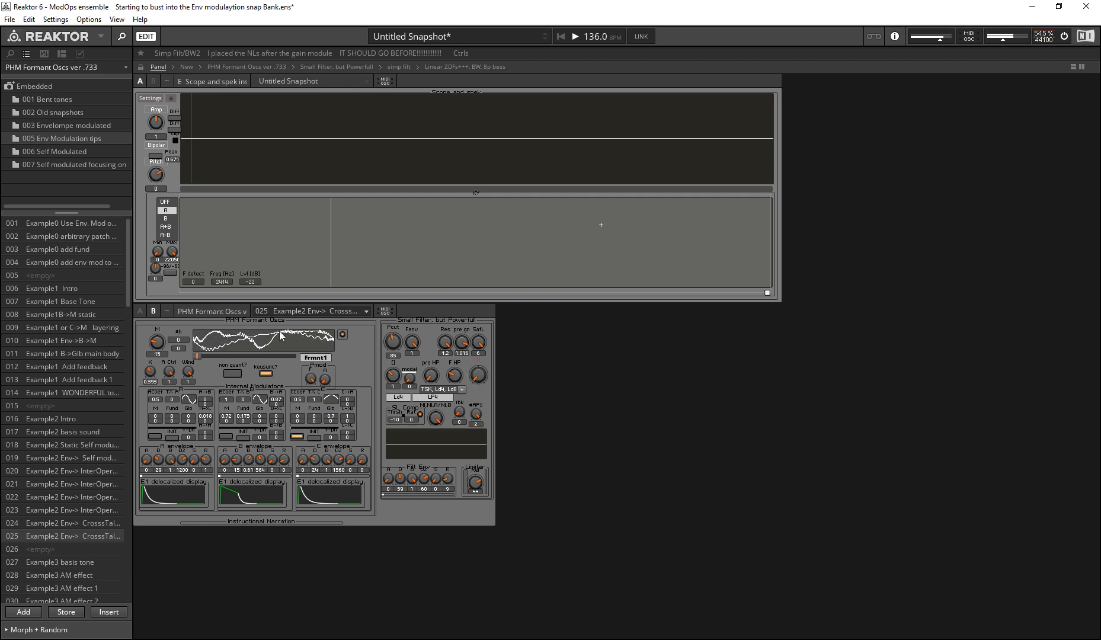
# Step: Sweep the cutoff Pcut down and up to the high end, and turn the X crossfade fully up
pyautogui.moveTo(390, 343)
pyautogui.mouseDown()
pyautogui.moveTo(330, 323)
pyautogui.moveTo(330, 372)
pyautogui.moveTo(311, 395)
pyautogui.mouseUp()
pyautogui.moveTo(386, 343); pyautogui.dragTo(327, 283)
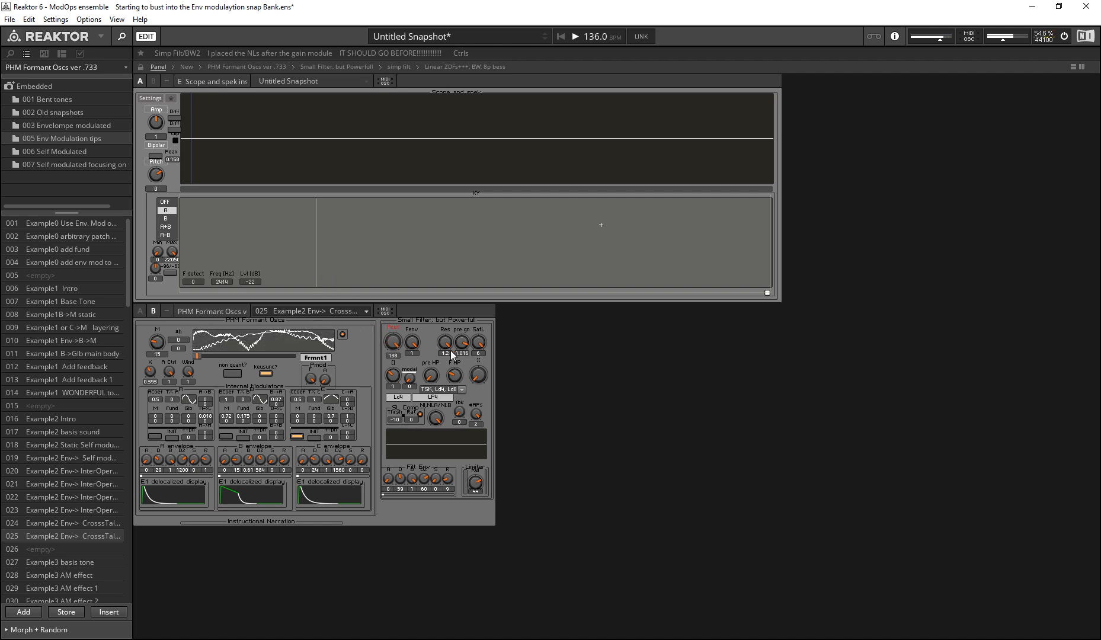
pyautogui.moveTo(479, 375); pyautogui.dragTo(364, 68)
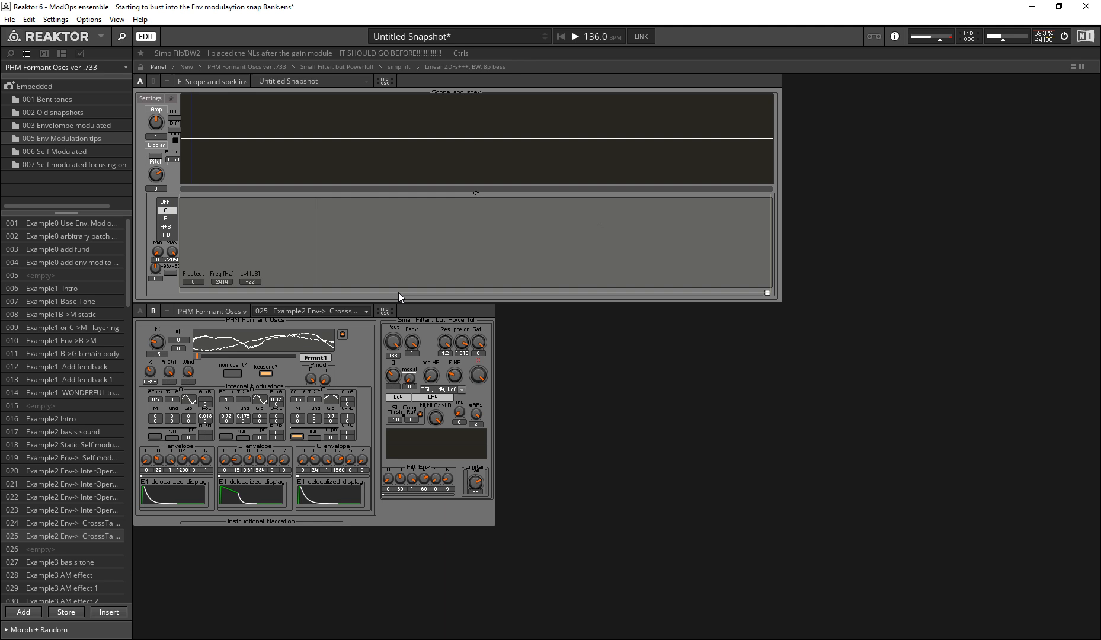
# Step: Read the info text of the X crossfade and turn the control back up
pyautogui.moveTo(392, 344)
pyautogui.mouseDown()
pyautogui.moveTo(392, 413)
pyautogui.moveTo(431, 300)
pyautogui.mouseUp()
pyautogui.moveTo(474, 382)
pyautogui.mouseDown()
pyautogui.moveTo(535, 489)
pyautogui.moveTo(482, 400)
pyautogui.moveTo(509, 543)
pyautogui.moveTo(483, 364)
pyautogui.mouseUp()
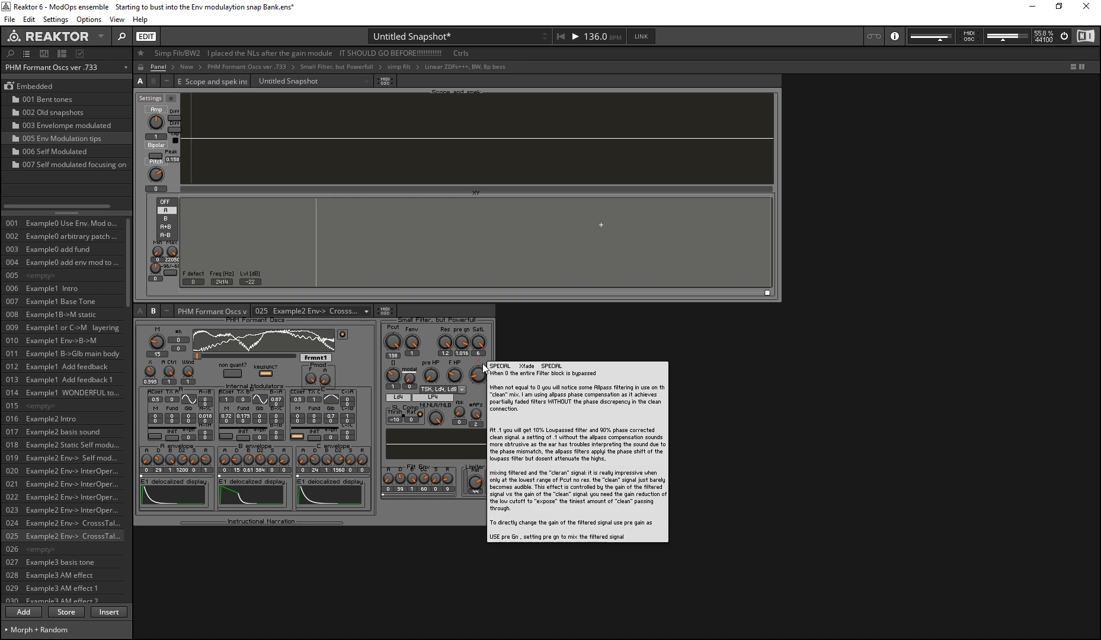
pyautogui.moveTo(475, 383); pyautogui.dragTo(450, 278)
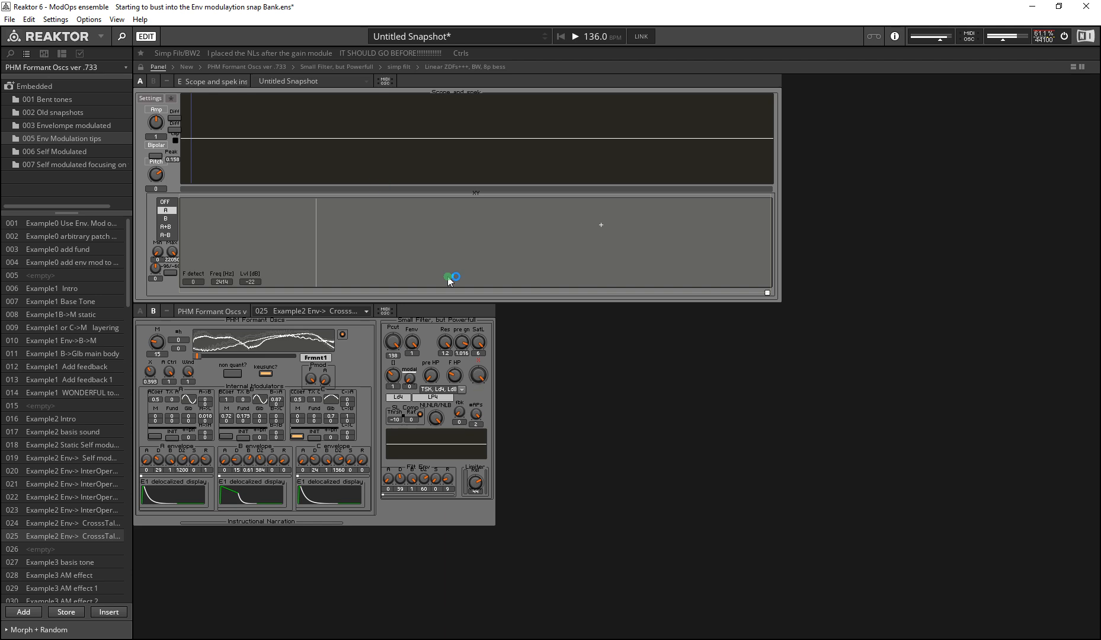
# Step: Sweep the X crossfade up and down between the filtered and clean signals, with Pcut at the high end
pyautogui.moveTo(483, 377)
pyautogui.mouseDown()
pyautogui.moveTo(432, 217)
pyautogui.moveTo(505, 3)
pyautogui.mouseUp()
pyautogui.moveTo(482, 381); pyautogui.dragTo(507, 529)
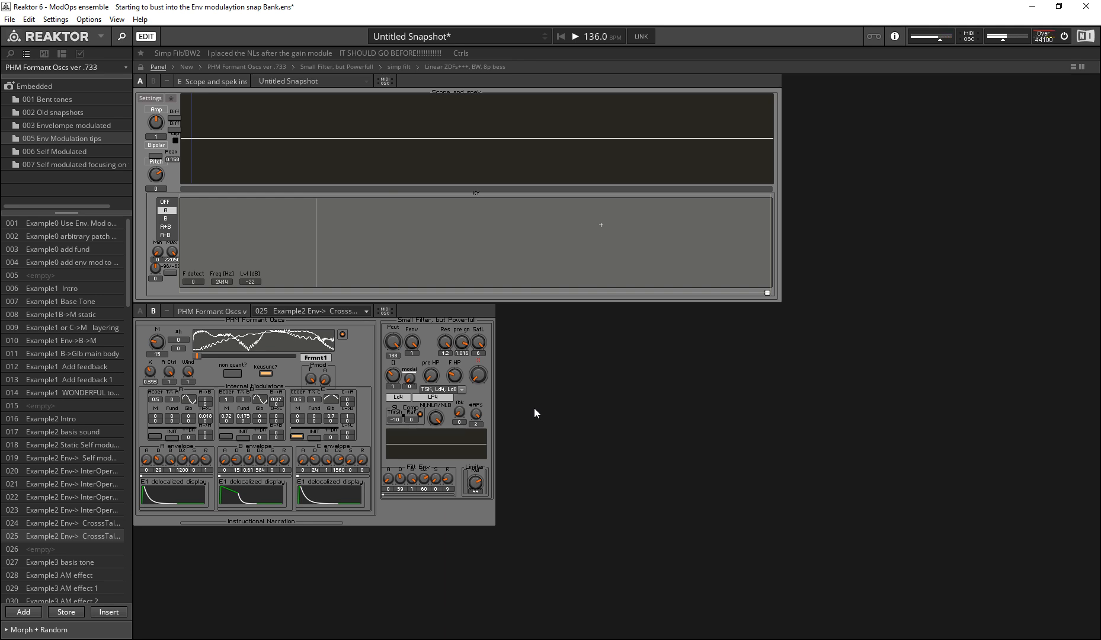
pyautogui.moveTo(479, 373)
pyautogui.mouseDown()
pyautogui.moveTo(451, 225)
pyautogui.moveTo(446, 391)
pyautogui.mouseUp()
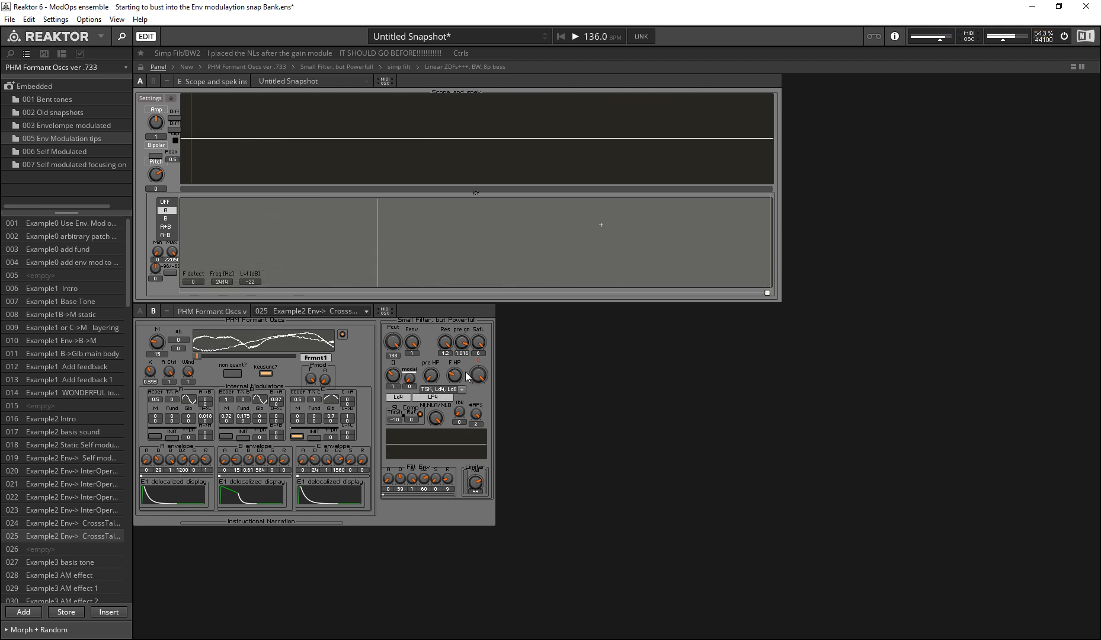
# Step: Lower the cutoff Pcut to about 80 and sweep the X crossfade to compare the filtered and clean signals
pyautogui.moveTo(391, 350); pyautogui.dragTo(391, 396)
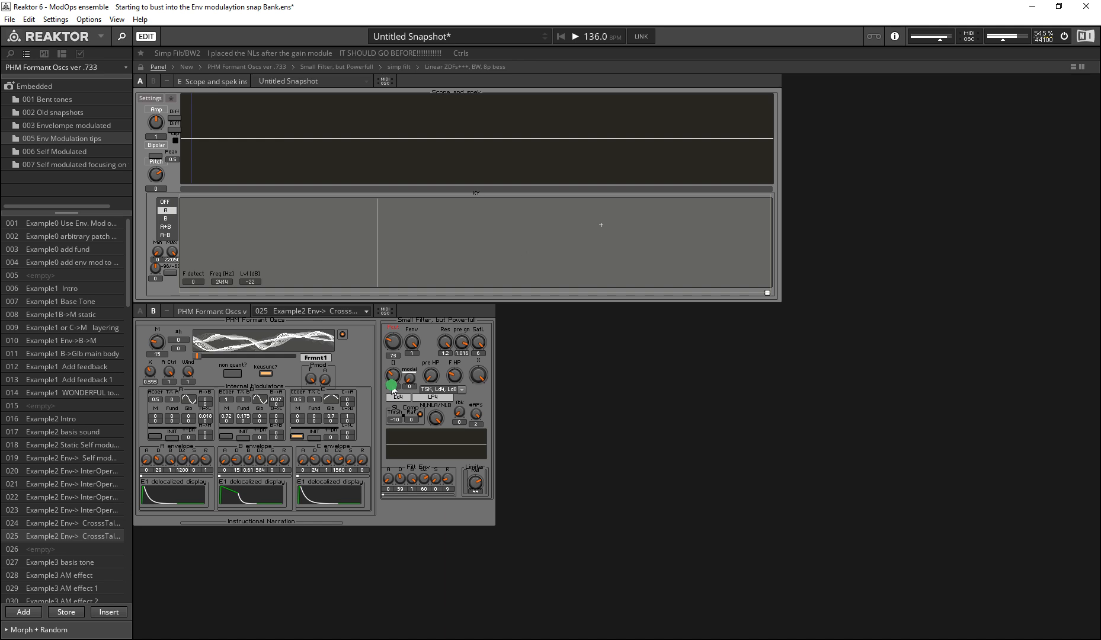
pyautogui.moveTo(479, 374)
pyautogui.mouseDown()
pyautogui.moveTo(467, 298)
pyautogui.moveTo(480, 371)
pyautogui.moveTo(455, 342)
pyautogui.moveTo(453, 360)
pyautogui.moveTo(388, 331)
pyautogui.moveTo(386, 307)
pyautogui.moveTo(380, 356)
pyautogui.moveTo(369, 306)
pyautogui.moveTo(379, 346)
pyautogui.mouseUp()
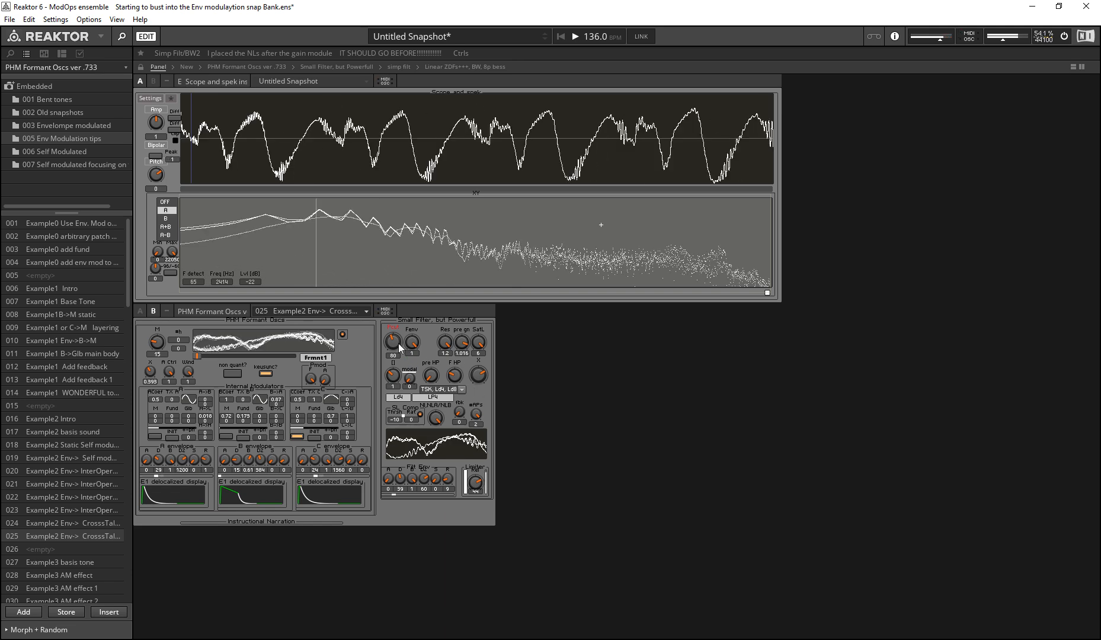
pyautogui.moveTo(396, 343); pyautogui.dragTo(397, 355)
pyautogui.moveTo(479, 376); pyautogui.dragTo(452, 601)
pyautogui.click(484, 374)
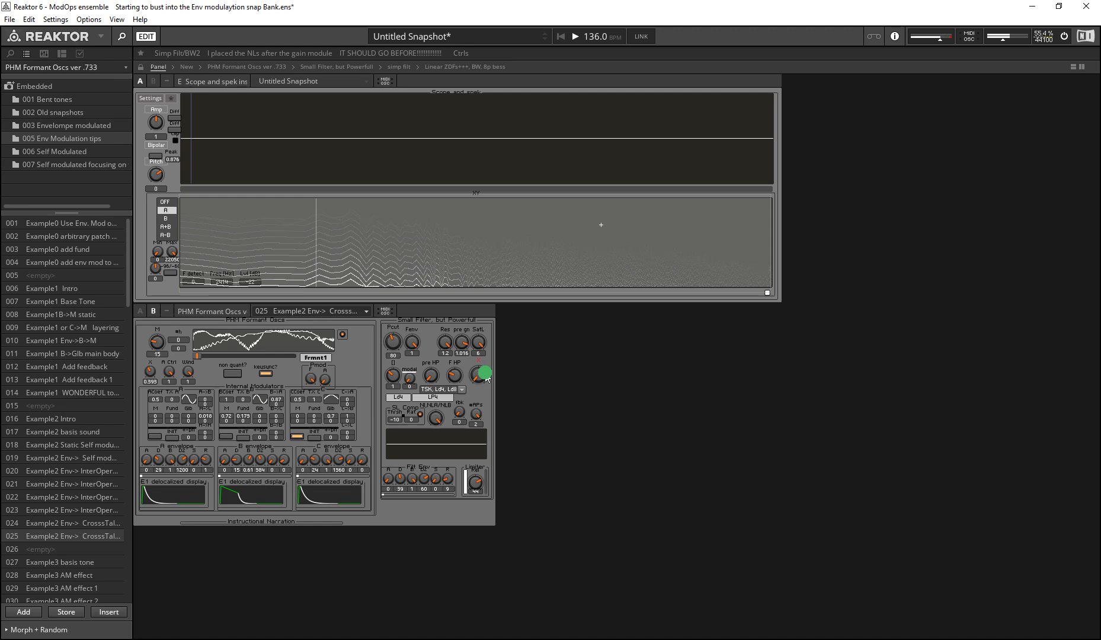
pyautogui.moveTo(482, 377); pyautogui.dragTo(481, 367)
# Step: Lower Pcut to 39 and raise it back to 101, varying the X crossfade between the cutoff changes
pyautogui.moveTo(391, 344); pyautogui.dragTo(412, 388)
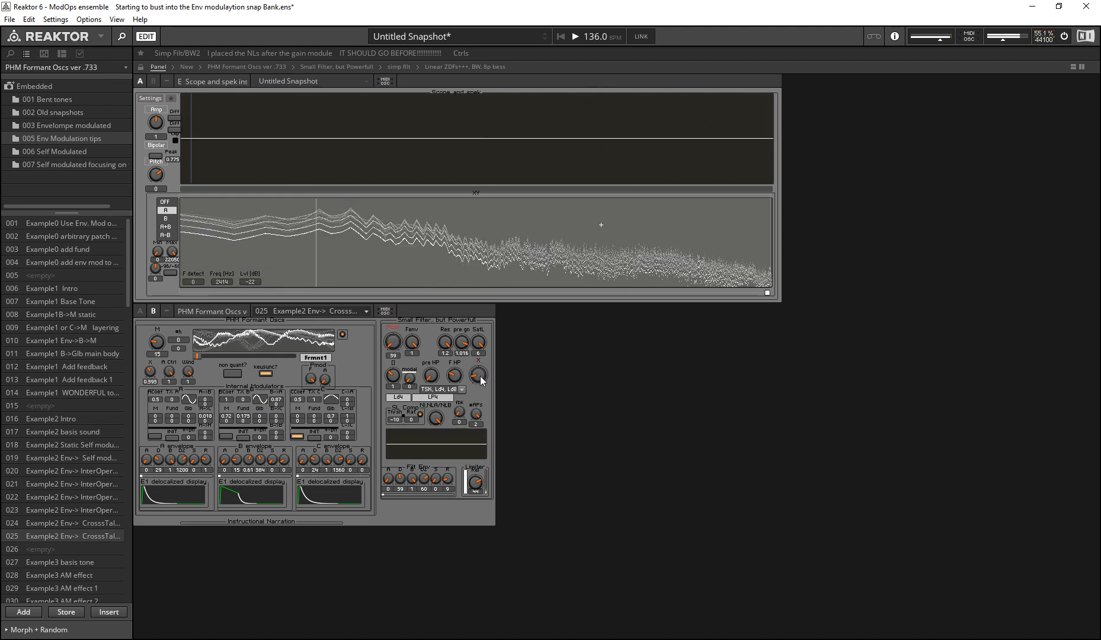
pyautogui.moveTo(393, 346)
pyautogui.mouseDown()
pyautogui.moveTo(374, 289)
pyautogui.moveTo(357, 315)
pyautogui.moveTo(417, 454)
pyautogui.moveTo(349, 284)
pyautogui.moveTo(359, 356)
pyautogui.moveTo(374, 319)
pyautogui.moveTo(334, 302)
pyautogui.moveTo(352, 386)
pyautogui.moveTo(392, 347)
pyautogui.moveTo(388, 426)
pyautogui.mouseUp()
pyautogui.moveTo(482, 377); pyautogui.dragTo(479, 418)
pyautogui.moveTo(393, 342); pyautogui.dragTo(334, 324)
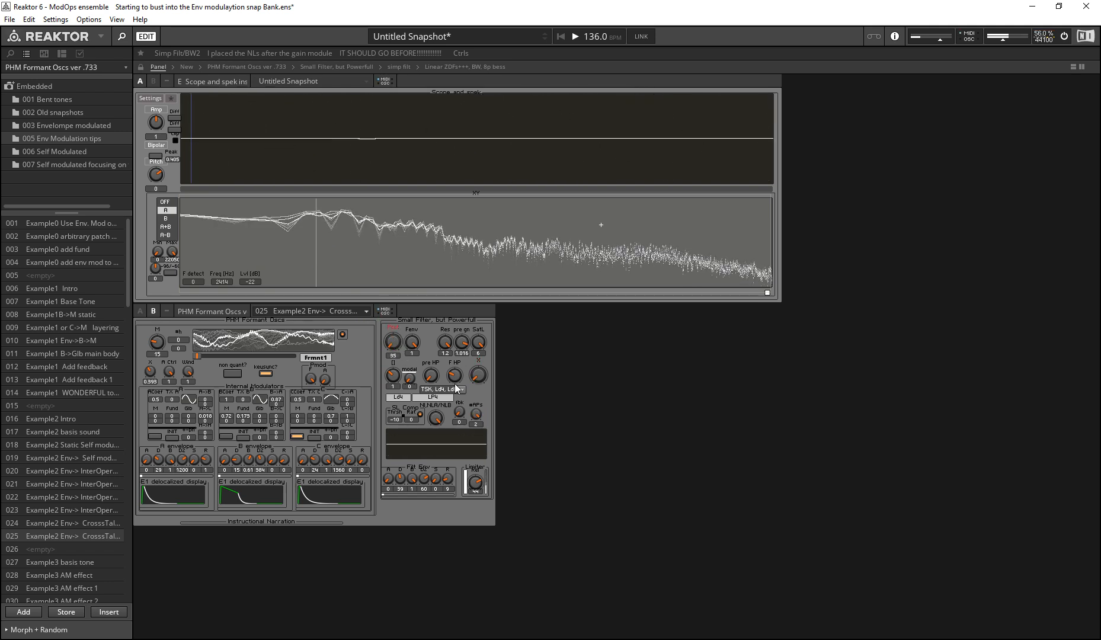
pyautogui.moveTo(479, 379); pyautogui.dragTo(286, 158)
pyautogui.moveTo(393, 344)
pyautogui.mouseDown()
pyautogui.moveTo(395, 352)
pyautogui.moveTo(366, 279)
pyautogui.moveTo(374, 329)
pyautogui.moveTo(399, 340)
pyautogui.mouseUp()
pyautogui.moveTo(479, 379); pyautogui.dragTo(398, 269)
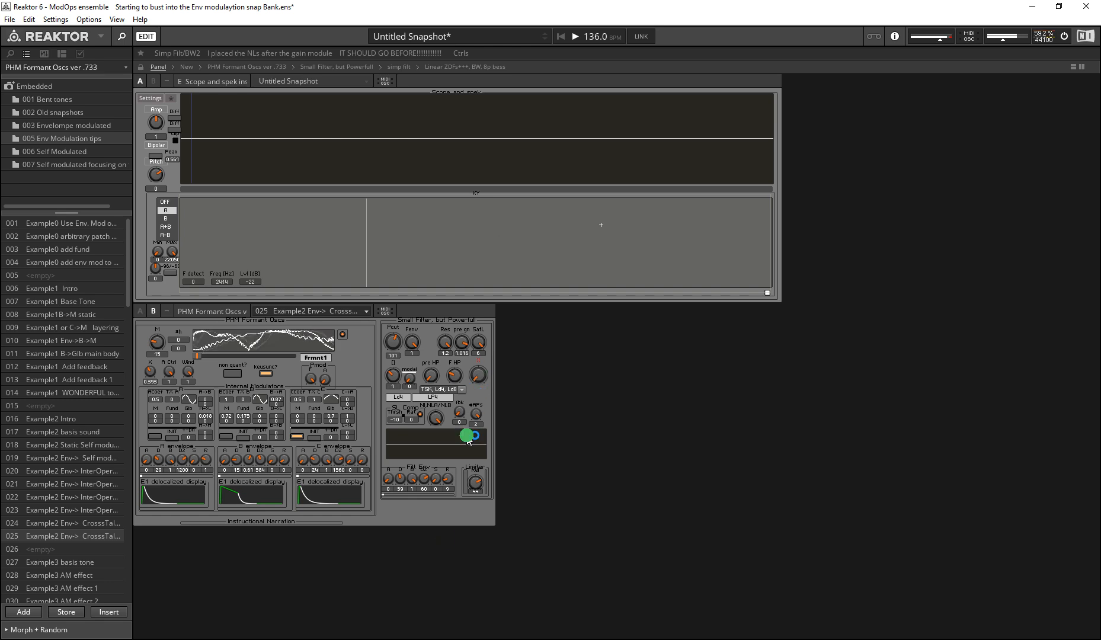
# Step: Set the small filter's order control to 3 for Ld8 with LP8, Pcut to 90 and SatL to -20.4
pyautogui.moveTo(423, 319); pyautogui.dragTo(408, 451)
pyautogui.moveTo(393, 376); pyautogui.dragTo(347, 316)
pyautogui.moveTo(385, 352); pyautogui.dragTo(409, 329)
pyautogui.moveTo(474, 347); pyautogui.dragTo(454, 428)
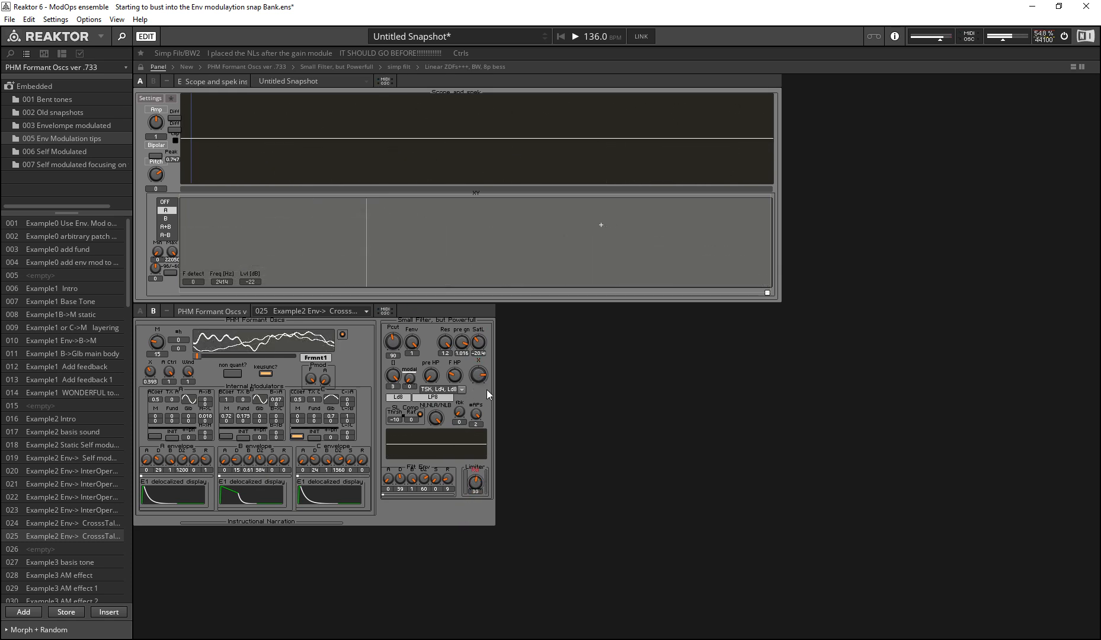
# Step: Show the panelsets list, and look through modulator C's TX waveform choices without changing the selection
pyautogui.press('F7')
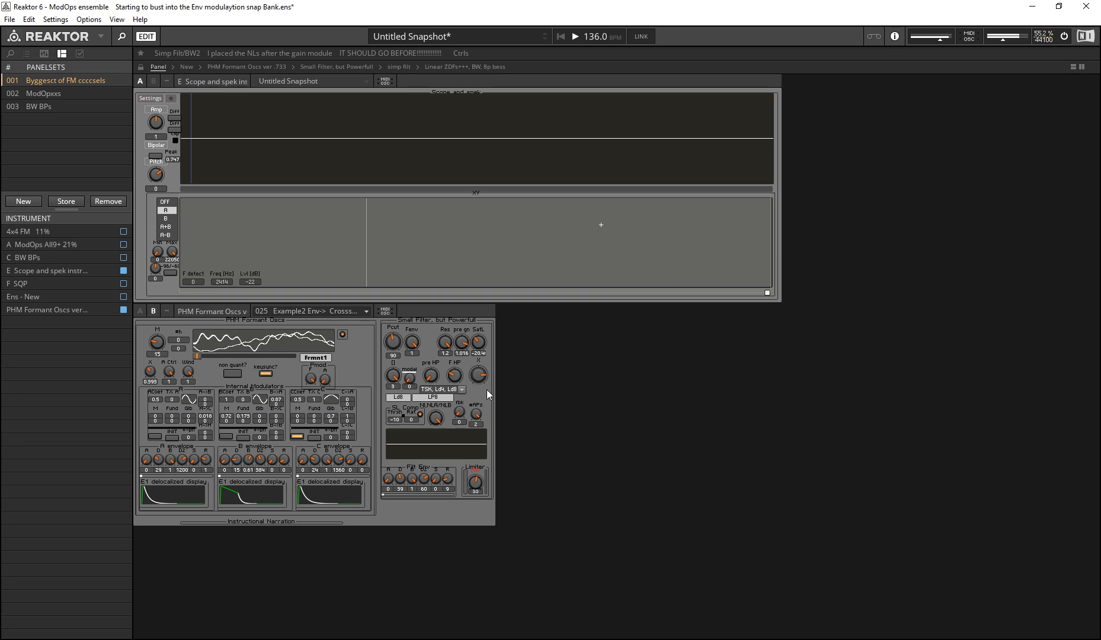
pyautogui.click(309, 400)
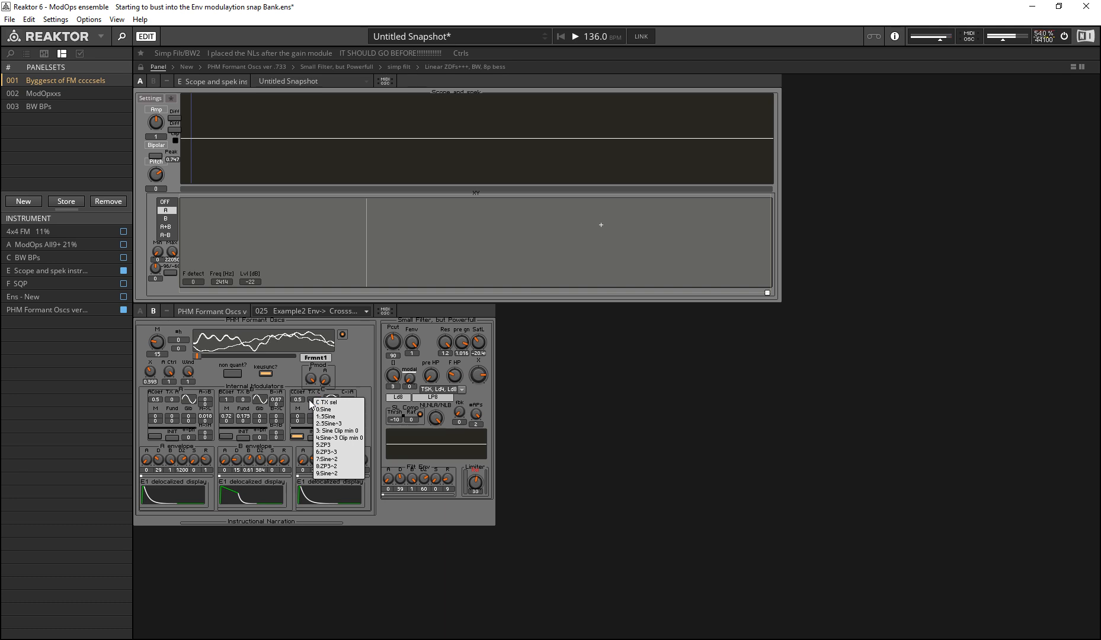
pyautogui.click(505, 445)
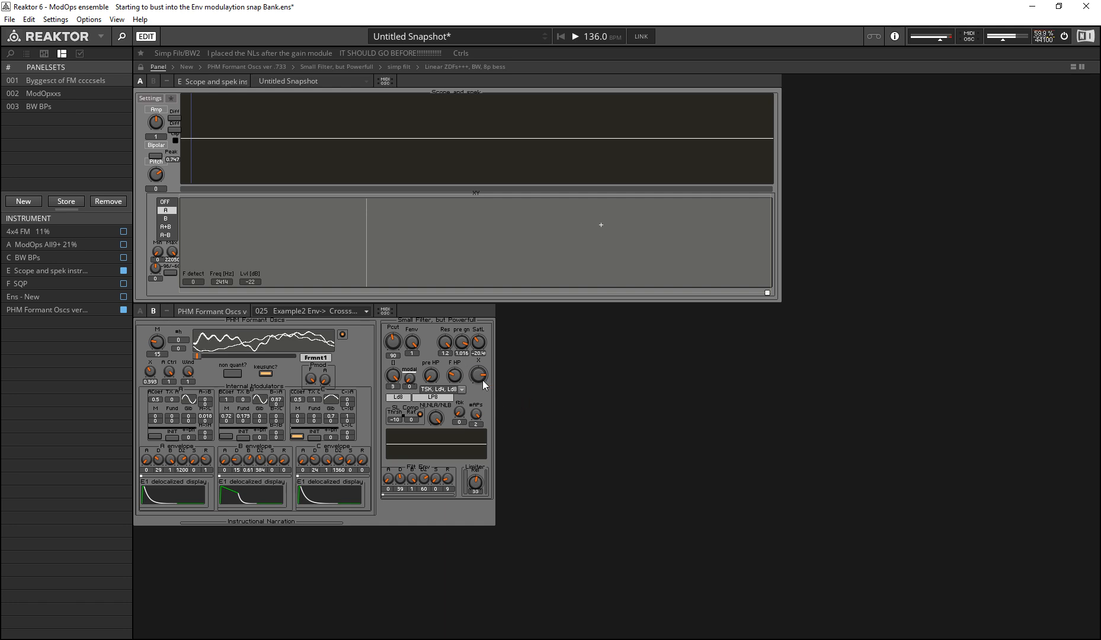
# Step: Switch the filter type to BW2 4,6,8 NONLINEAR with a low cutoff, set Pcut to 36 and turn the X crossfade up
pyautogui.moveTo(477, 380); pyautogui.dragTo(488, 438)
pyautogui.moveTo(400, 351); pyautogui.dragTo(407, 400)
pyautogui.click(442, 388)
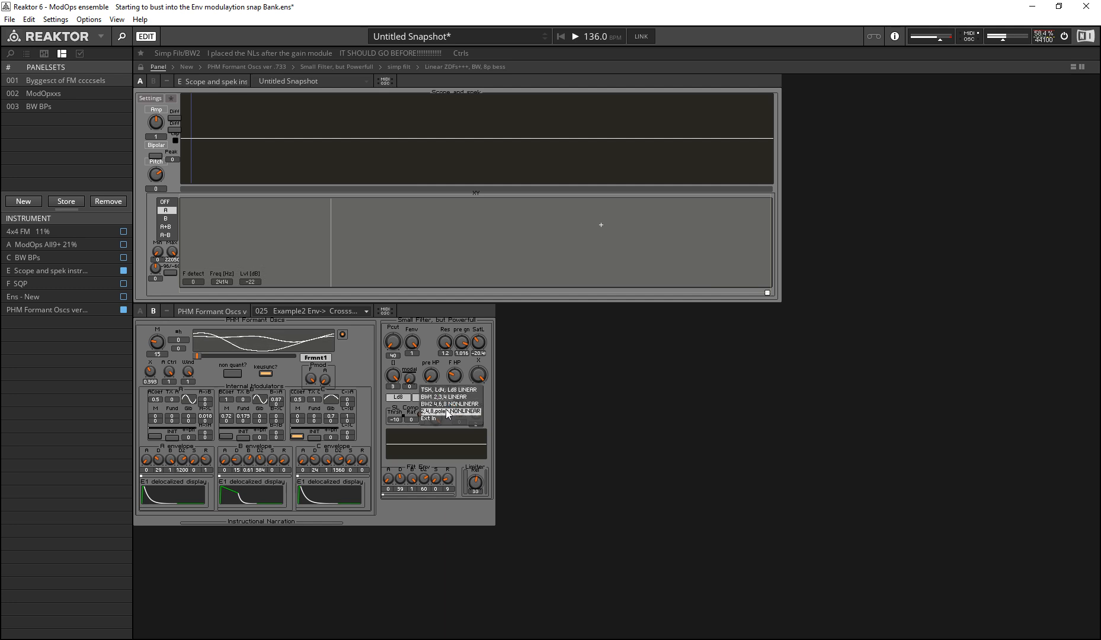
pyautogui.click(443, 404)
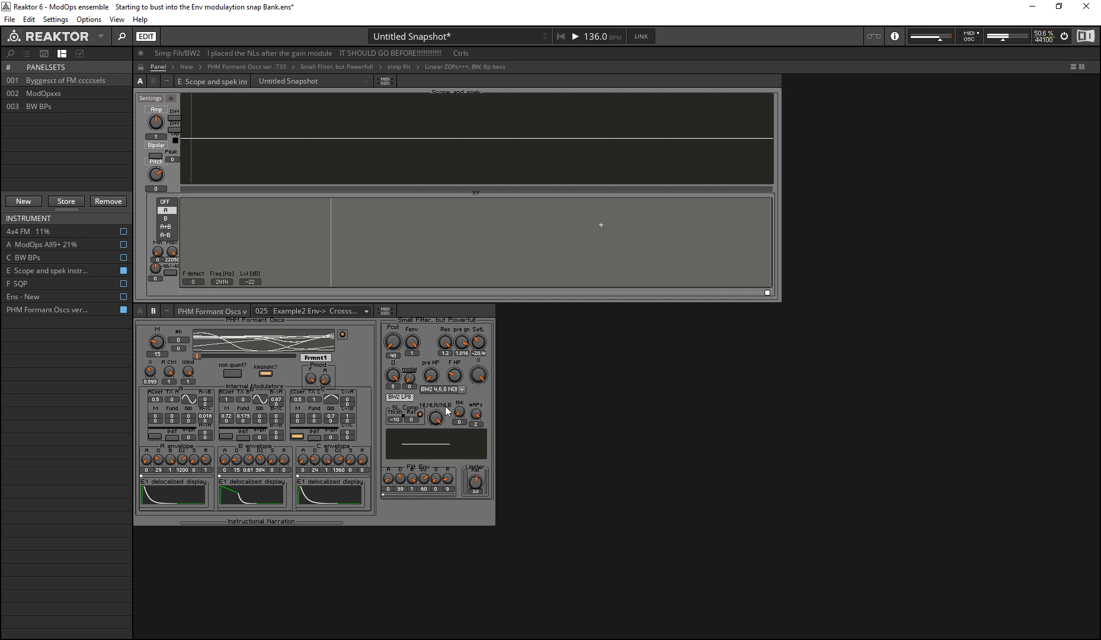
pyautogui.moveTo(392, 343); pyautogui.dragTo(344, 278)
pyautogui.moveTo(342, 324); pyautogui.dragTo(471, 398)
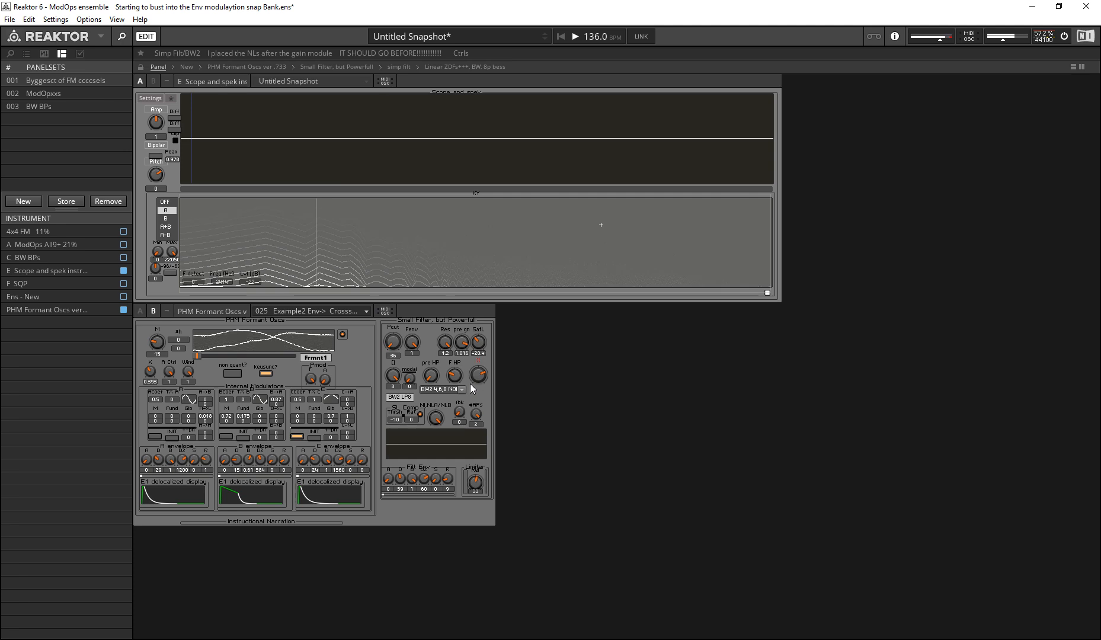
# Step: Lower the limiter to 20 and sweep the X crossfade between the filtered and clean signals
pyautogui.moveTo(473, 387)
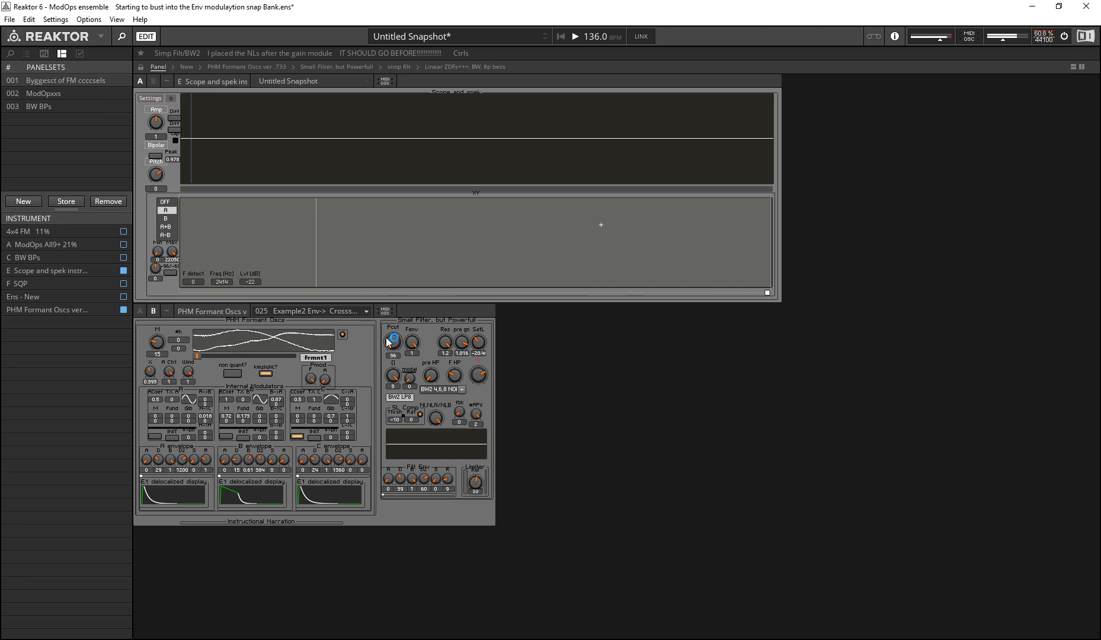
pyautogui.click(474, 467)
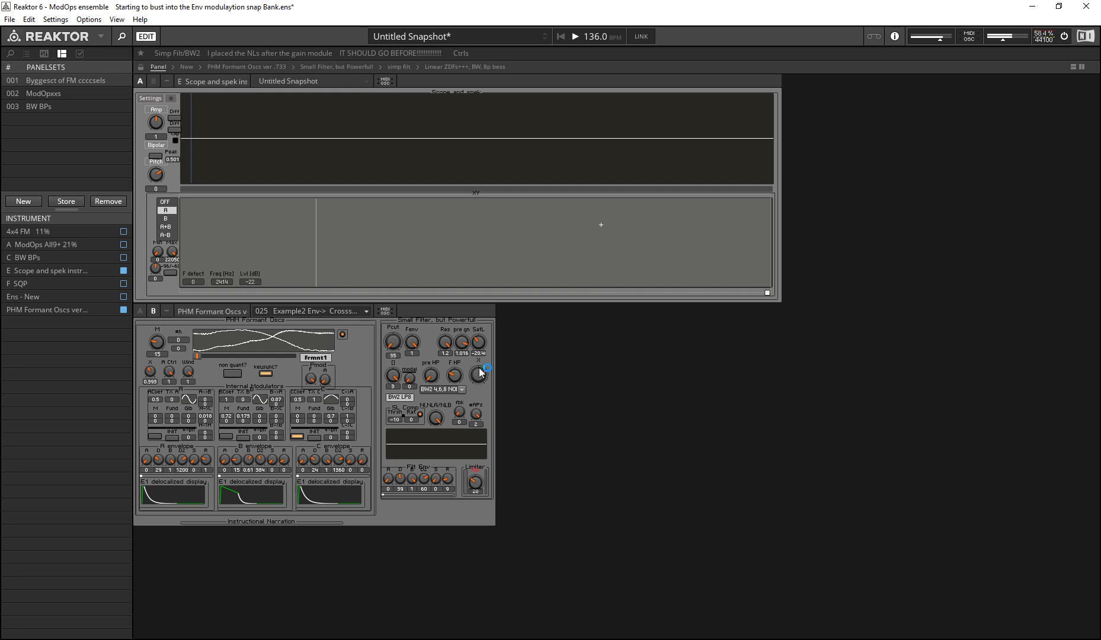
pyautogui.moveTo(479, 368); pyautogui.dragTo(380, 266)
pyautogui.moveTo(477, 373); pyautogui.dragTo(346, 247)
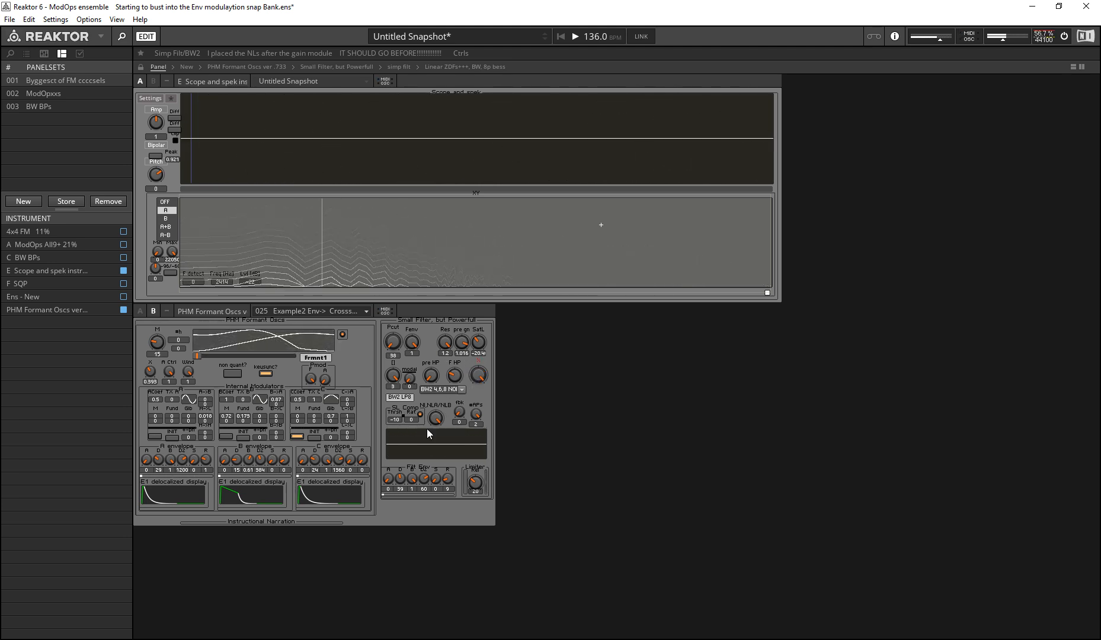
pyautogui.moveTo(474, 382); pyautogui.dragTo(462, 380)
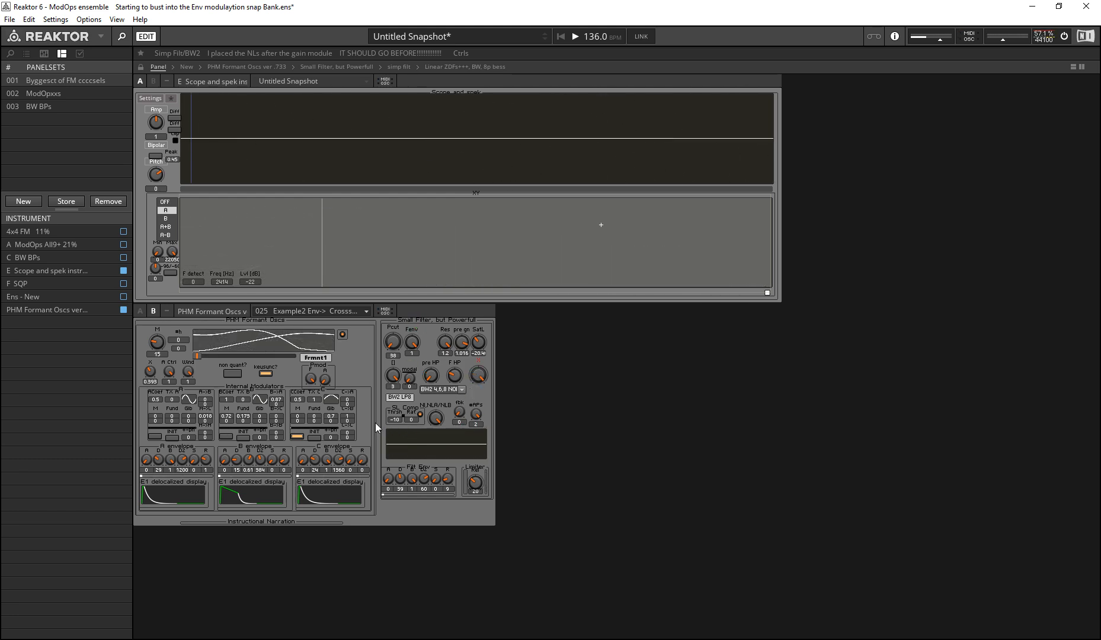
# Step: Try the compressor's ratio at 0.35, and return it to 0
pyautogui.click(402, 407)
pyautogui.moveTo(411, 418); pyautogui.dragTo(373, 316)
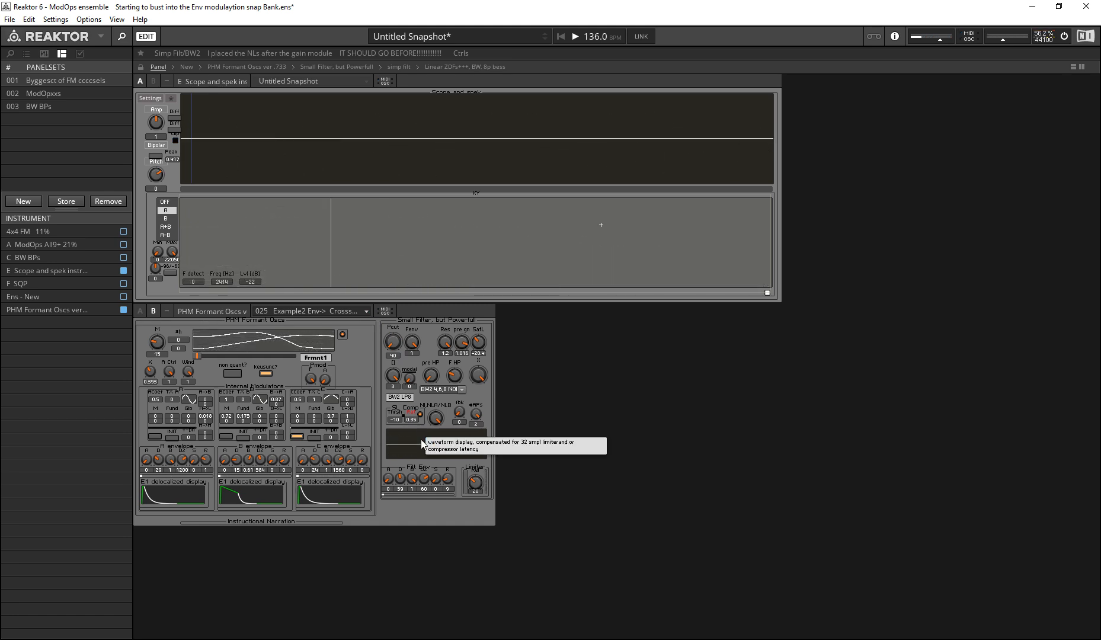
pyautogui.click(414, 404)
pyautogui.click(418, 408)
pyautogui.click(417, 404)
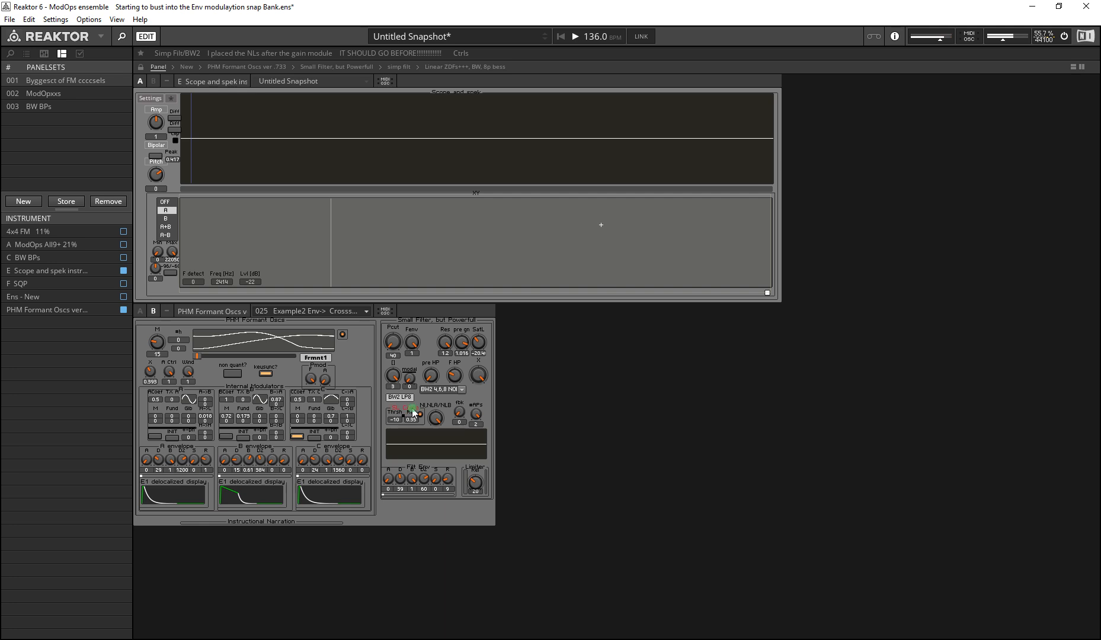
pyautogui.moveTo(413, 421); pyautogui.dragTo(443, 635)
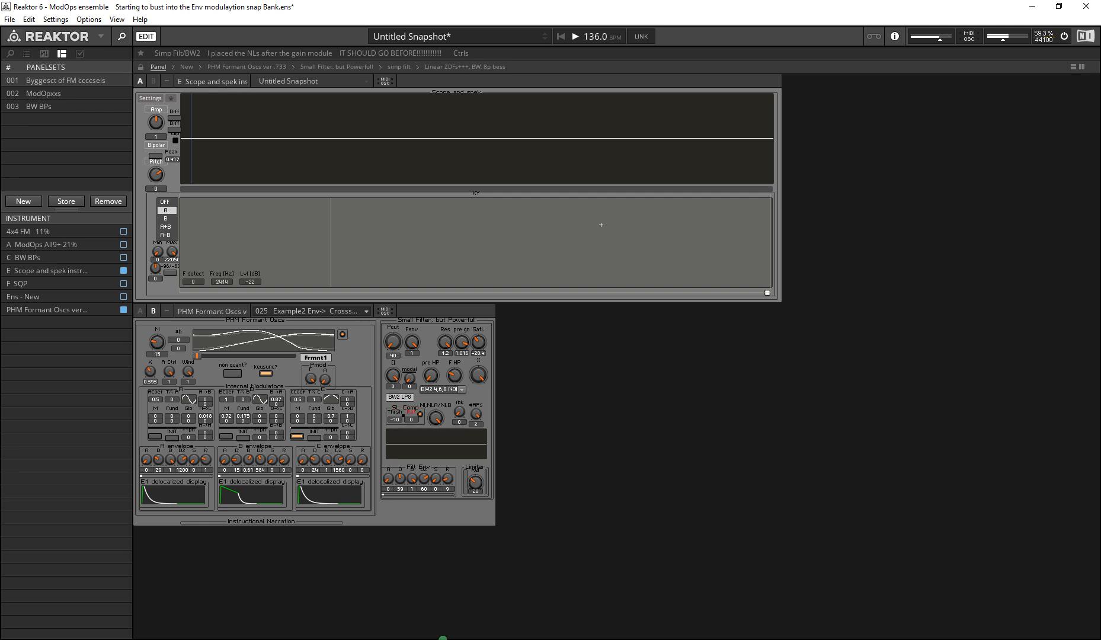
pyautogui.click(423, 418)
pyautogui.click(584, 445)
# Step: Switch the filter type to 2,4,8 poles NONLINEAR and set its order control to 0 for TSK NL with LP2
pyautogui.click(442, 408)
pyautogui.click(445, 391)
pyautogui.click(449, 393)
pyautogui.click(449, 392)
pyautogui.click(452, 412)
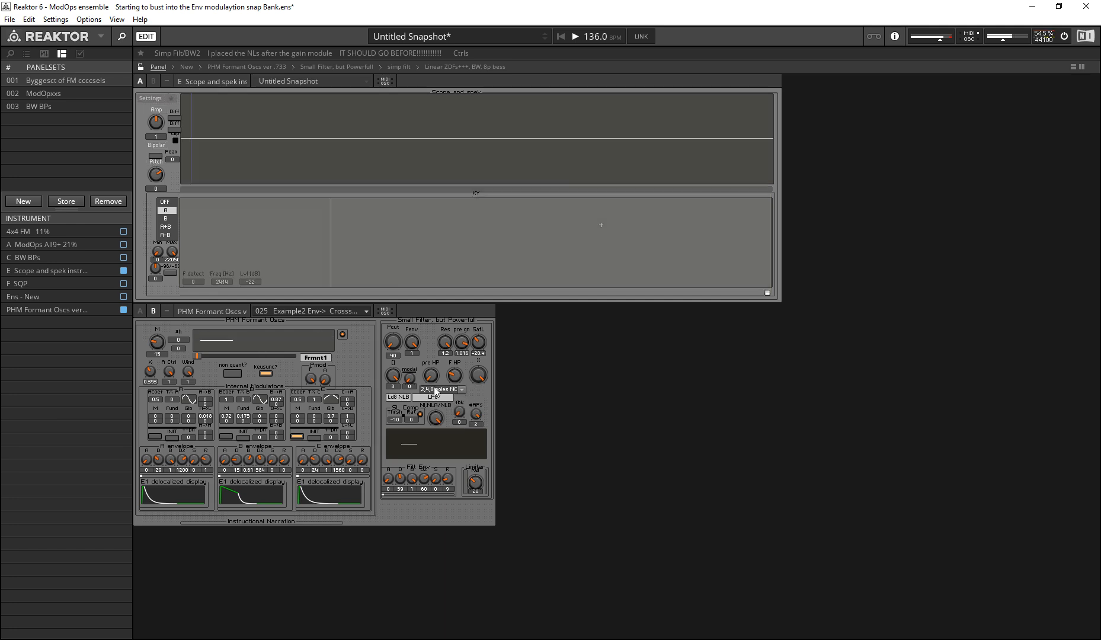
pyautogui.click(445, 390)
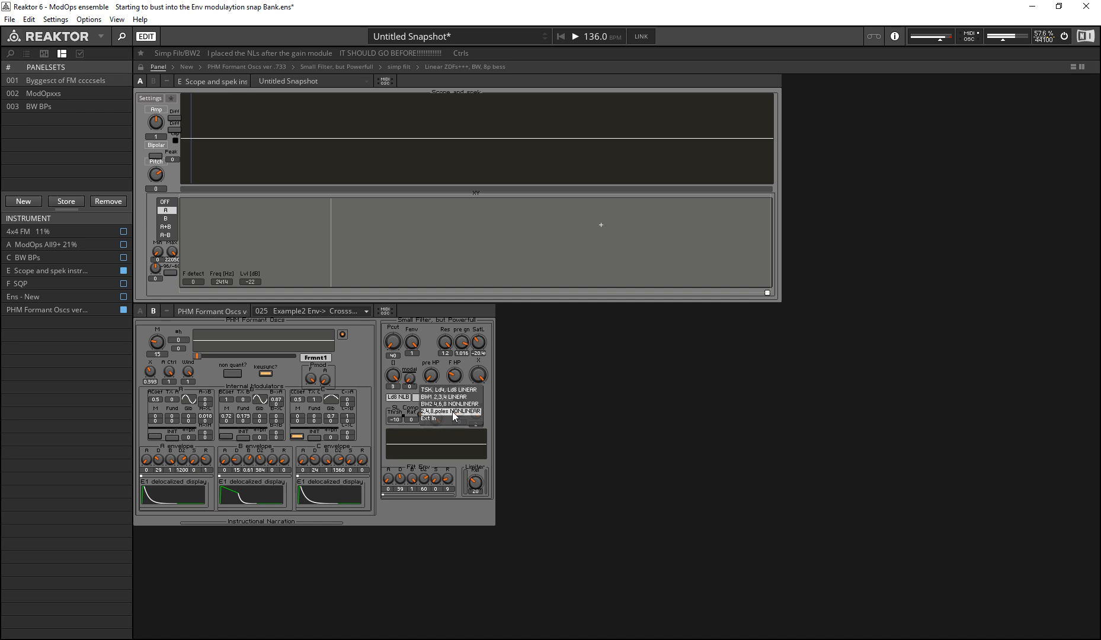
pyautogui.click(469, 412)
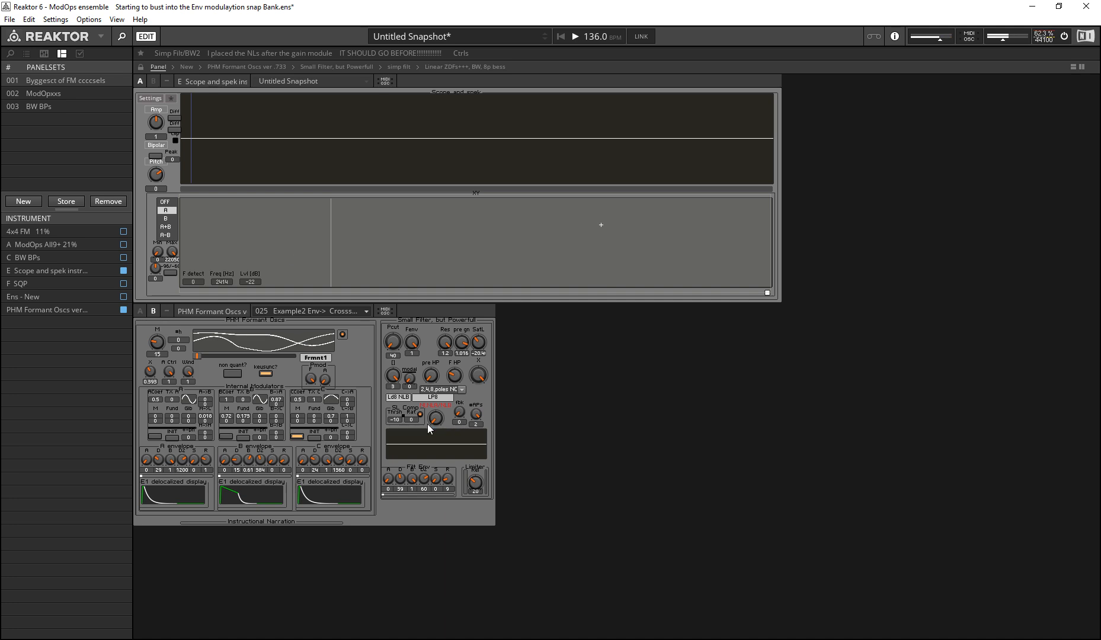
pyautogui.click(422, 487)
pyautogui.moveTo(393, 377); pyautogui.dragTo(393, 548)
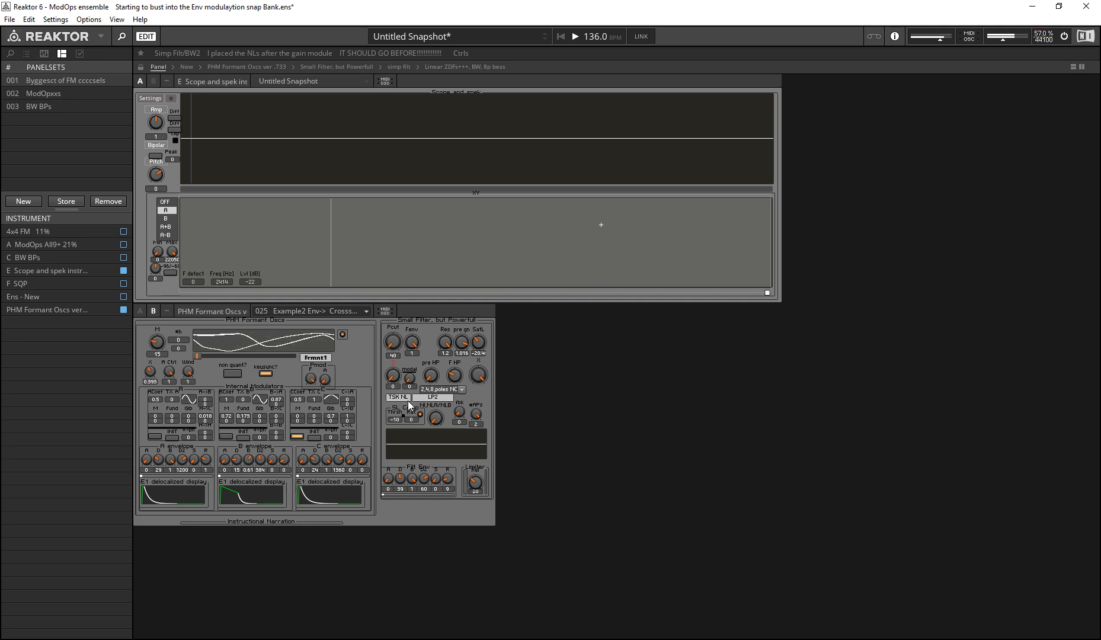
# Step: Step the filter's nonlinearity control through NLA, NLB and SKF, starting with Pcut at 95
pyautogui.moveTo(400, 402)
pyautogui.click(422, 409)
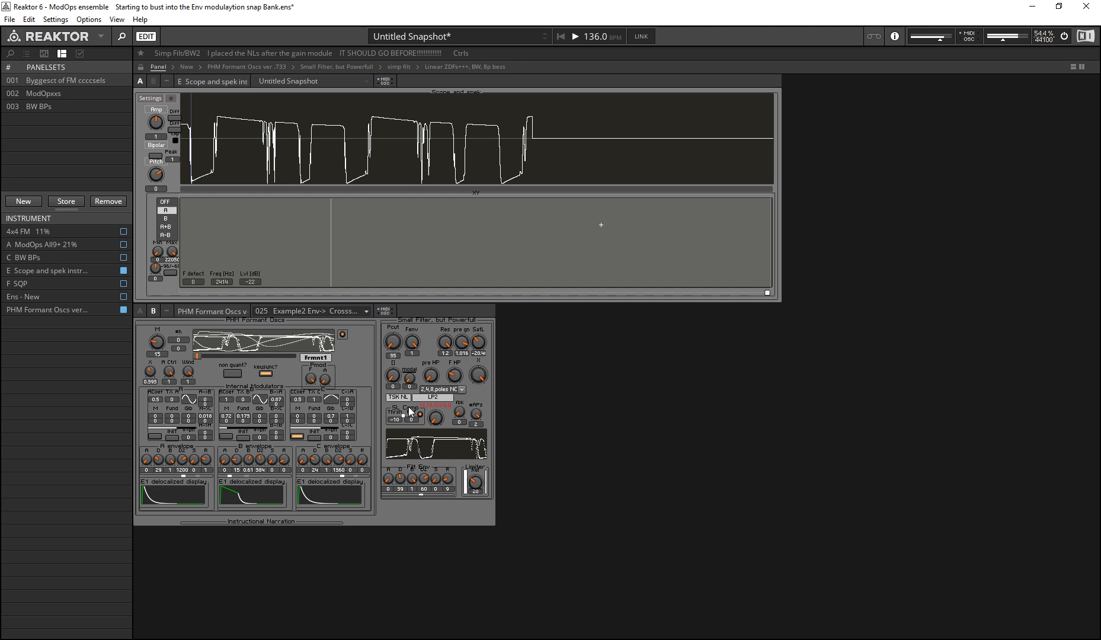
pyautogui.click(446, 405)
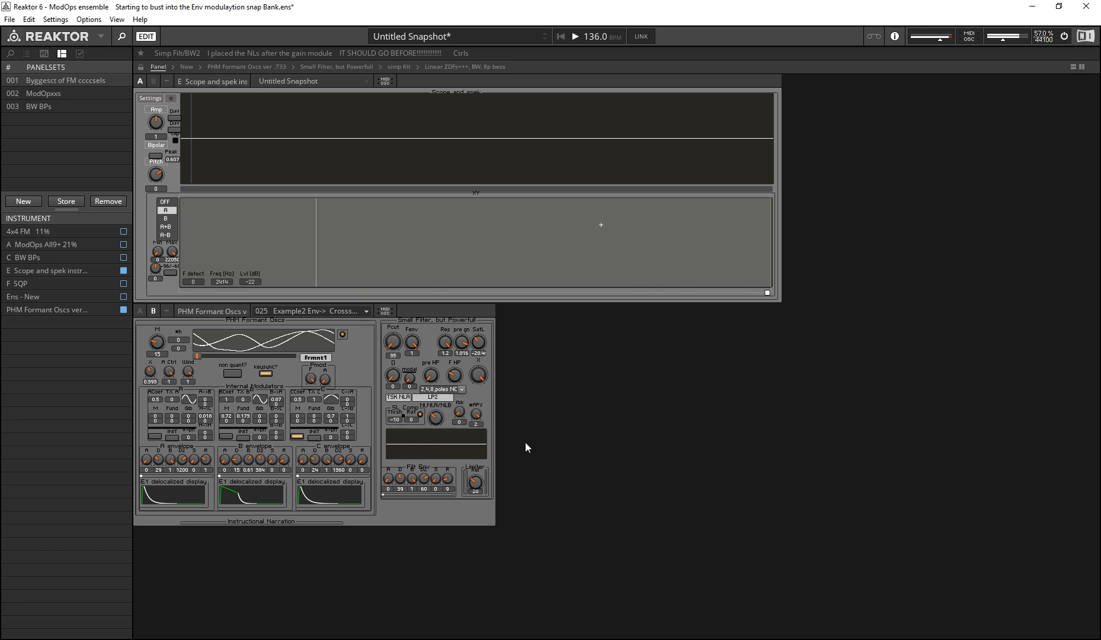
pyautogui.moveTo(432, 417); pyautogui.dragTo(433, 396)
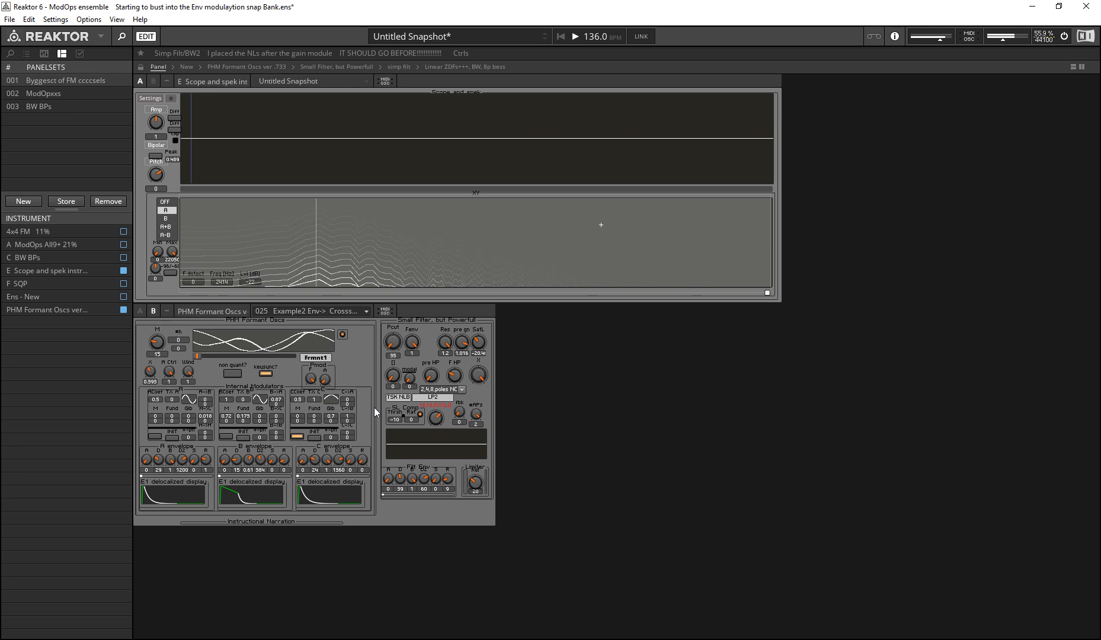
pyautogui.click(404, 415)
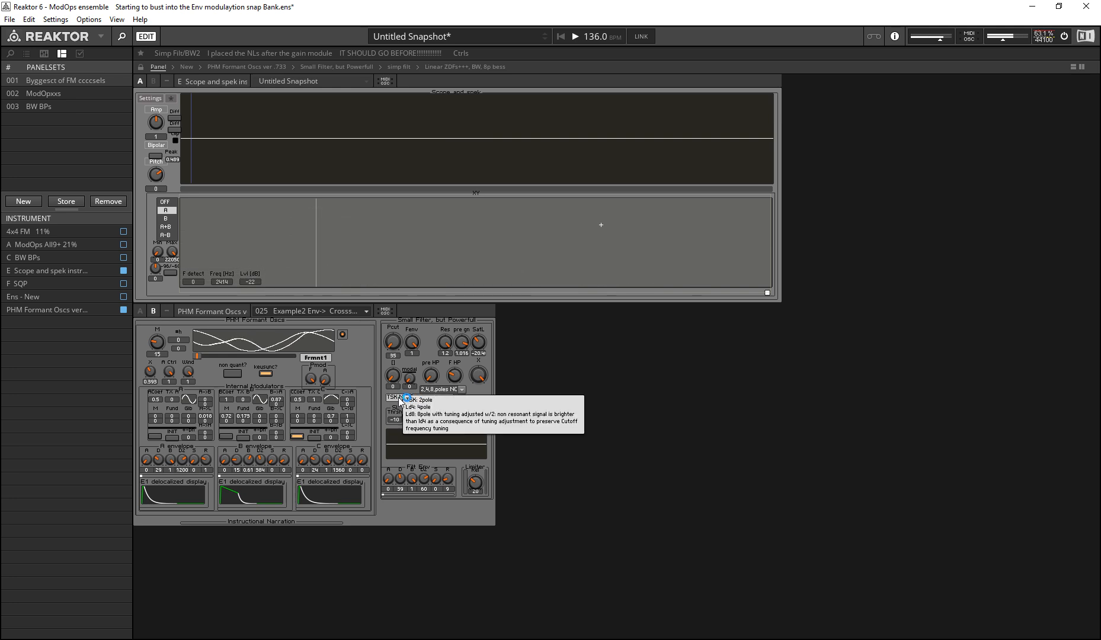
pyautogui.click(435, 416)
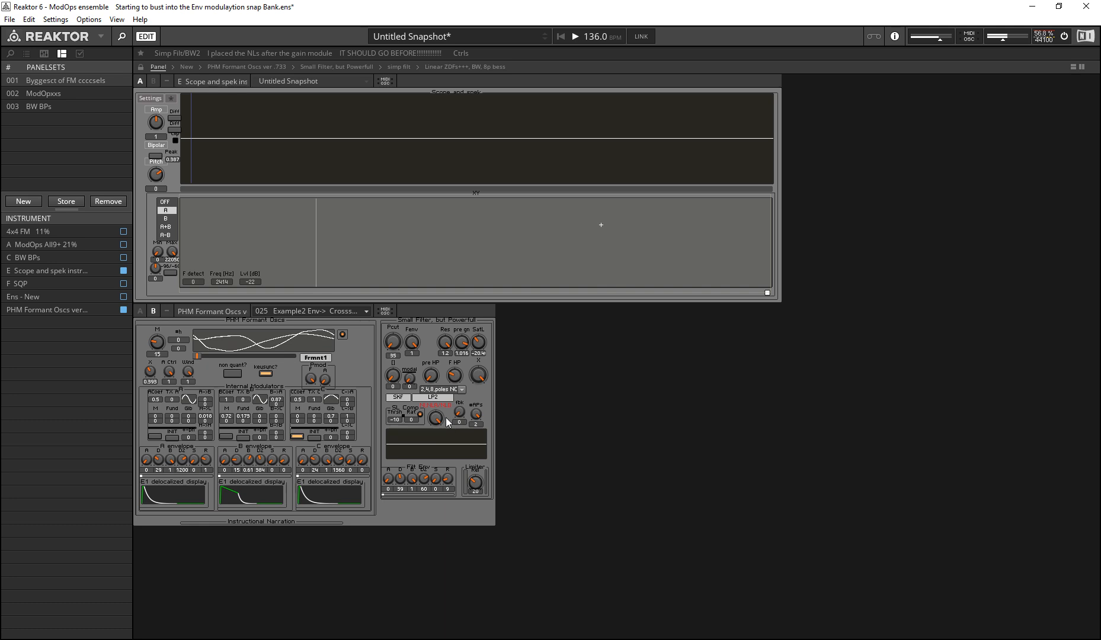
pyautogui.click(401, 399)
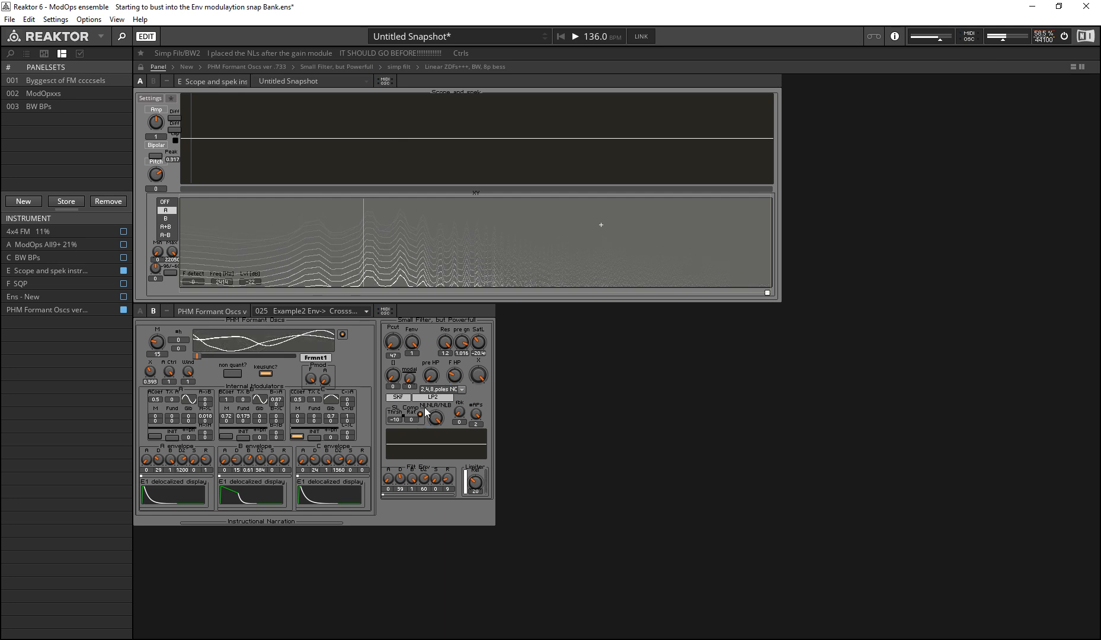
# Step: Return the nonlinearity control to TSK NL, and view the filter type choices without changing the type
pyautogui.click(437, 411)
pyautogui.moveTo(437, 436); pyautogui.dragTo(423, 547)
pyautogui.click(447, 389)
pyautogui.click(579, 387)
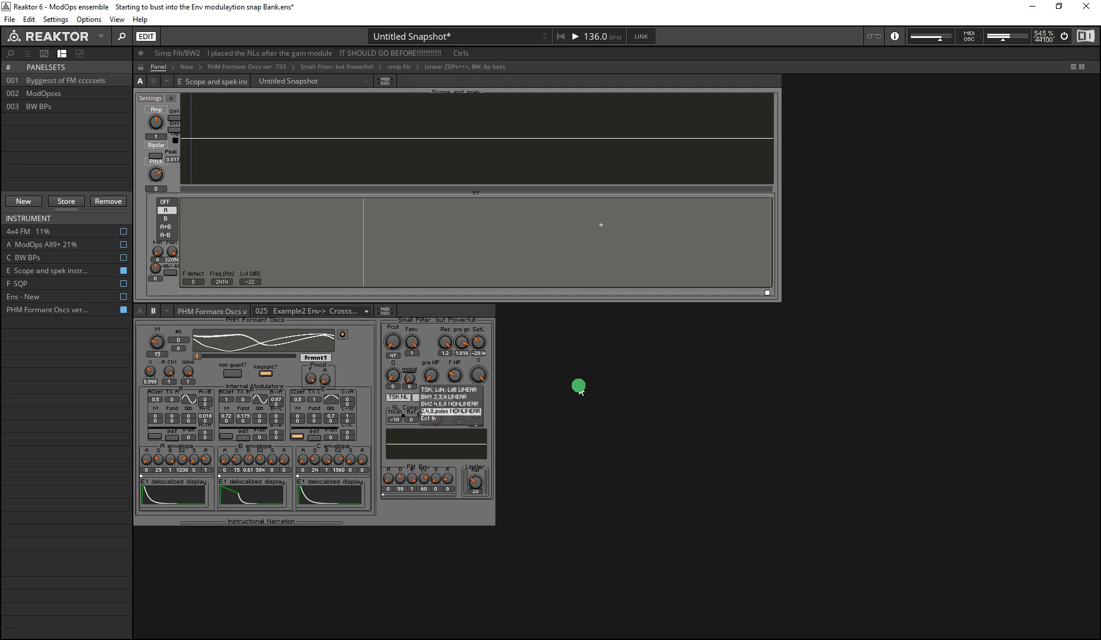
# Step: Set the filter's order control to 1 for Ld4 with LP4, choose the NLA nonlinearity and set SatL to 2.04
pyautogui.click(391, 374)
pyautogui.moveTo(392, 378); pyautogui.dragTo(394, 357)
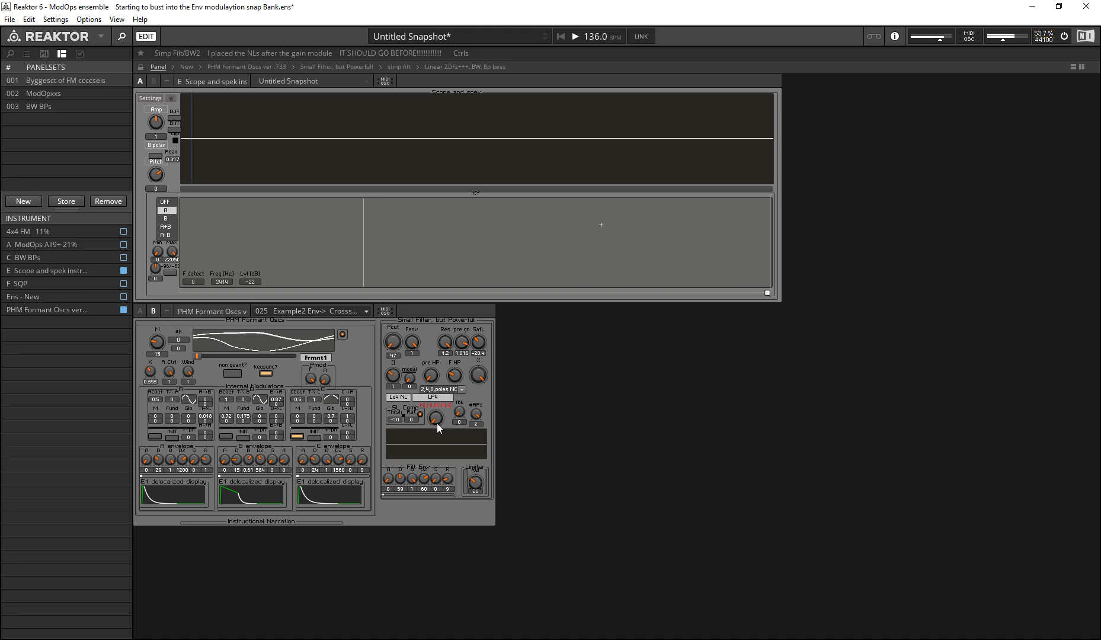
pyautogui.click(400, 397)
pyautogui.moveTo(479, 342)
pyautogui.mouseDown()
pyautogui.moveTo(452, 394)
pyautogui.moveTo(458, 351)
pyautogui.moveTo(442, 339)
pyautogui.moveTo(474, 340)
pyautogui.moveTo(433, 288)
pyautogui.moveTo(439, 316)
pyautogui.moveTo(422, 295)
pyautogui.moveTo(400, 337)
pyautogui.moveTo(393, 296)
pyautogui.moveTo(486, 356)
pyautogui.moveTo(472, 349)
pyautogui.moveTo(454, 373)
pyautogui.moveTo(442, 325)
pyautogui.moveTo(442, 431)
pyautogui.moveTo(407, 383)
pyautogui.moveTo(429, 422)
pyautogui.mouseUp()
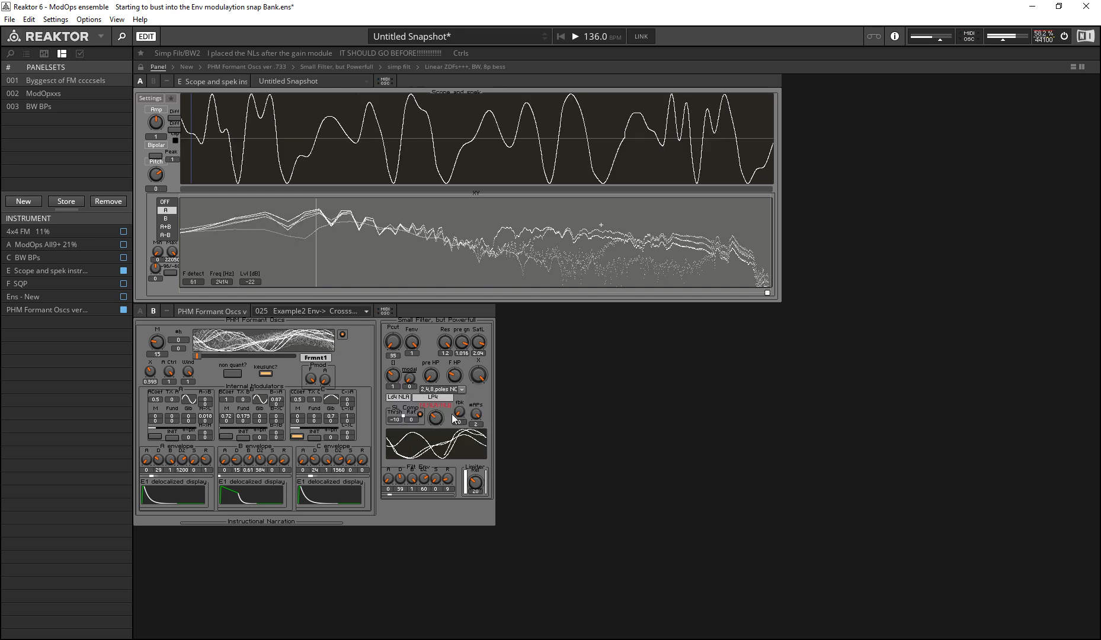
# Step: Try the small filter's SatL at about -15.8, set SatL to 6 with Res at 0.9, and set Pcut to 56
pyautogui.moveTo(478, 342); pyautogui.dragTo(481, 383)
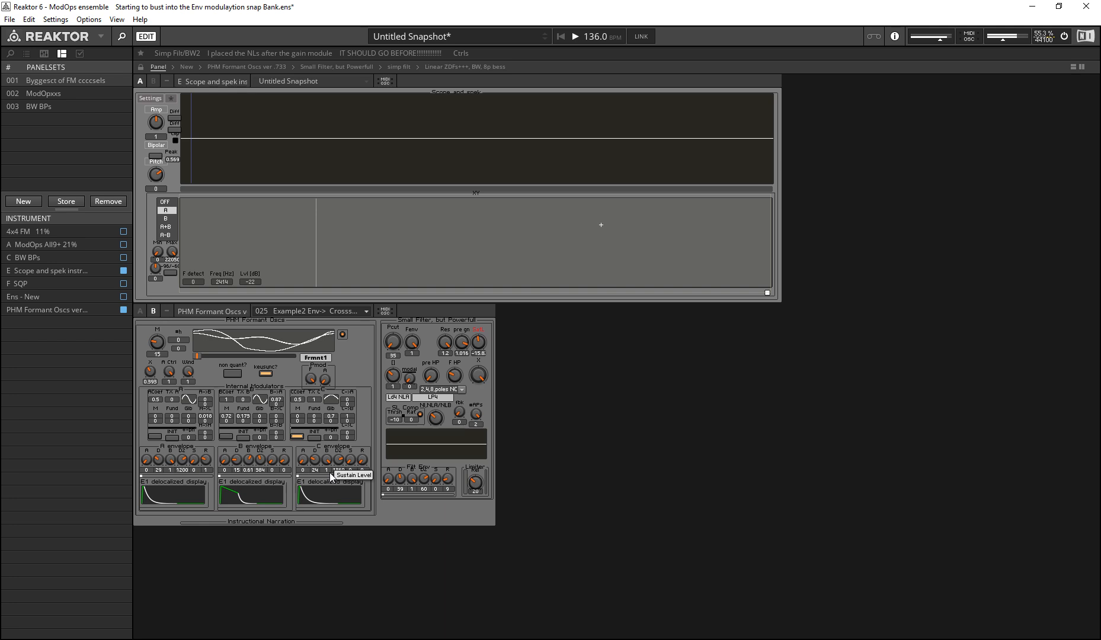
pyautogui.click(330, 472)
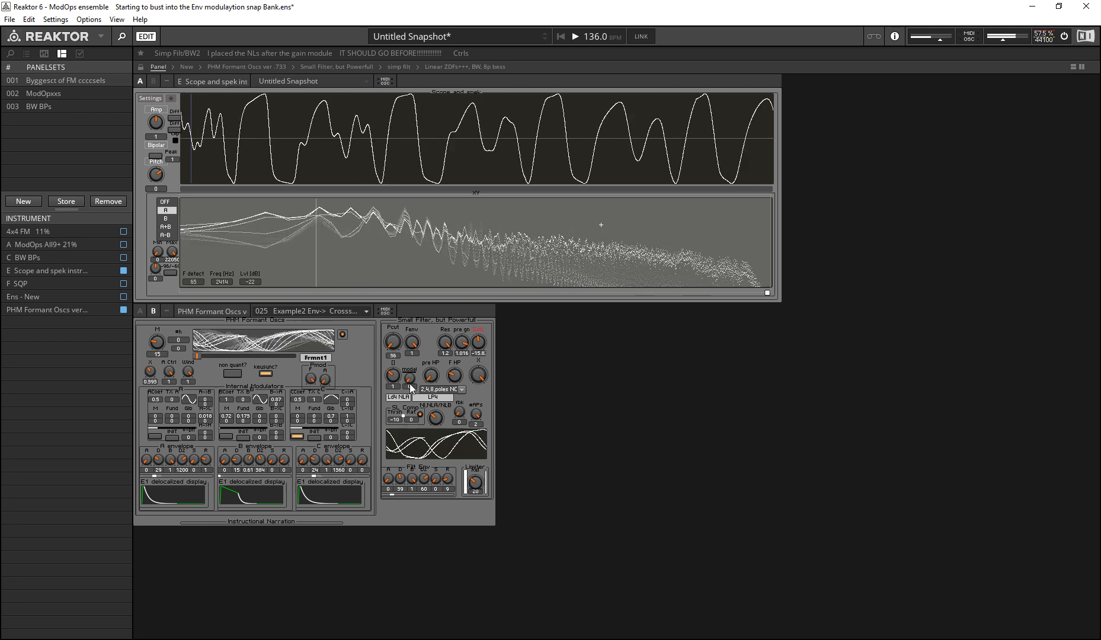
pyautogui.moveTo(478, 342)
pyautogui.mouseDown()
pyautogui.moveTo(422, 298)
pyautogui.moveTo(474, 359)
pyautogui.moveTo(440, 360)
pyautogui.moveTo(460, 298)
pyautogui.moveTo(485, 356)
pyautogui.mouseUp()
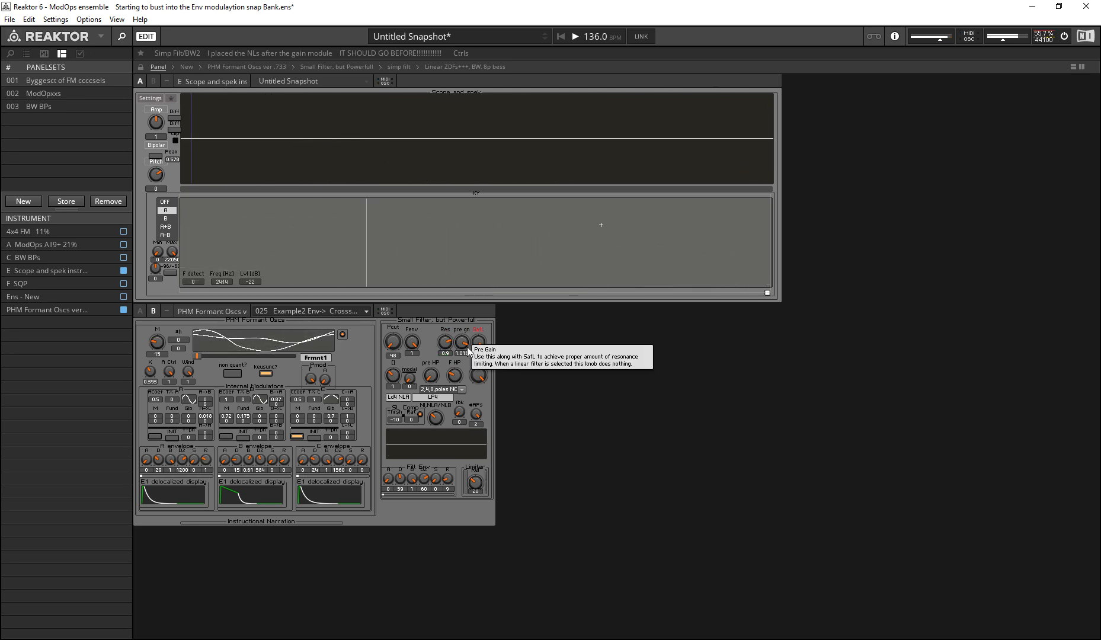
pyautogui.moveTo(477, 348); pyautogui.dragTo(489, 342)
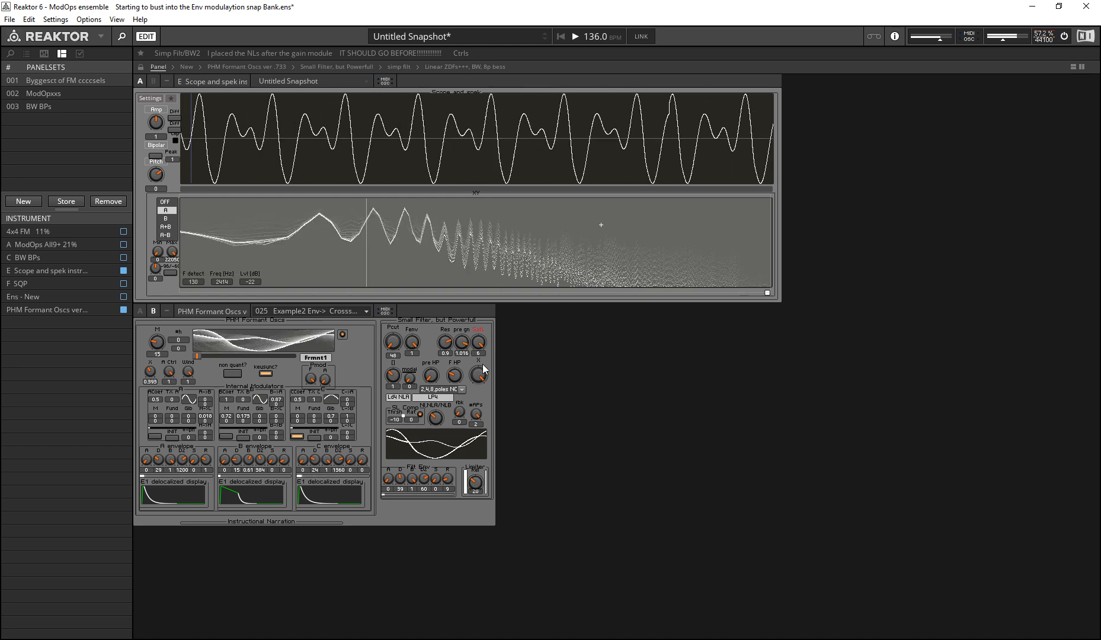
pyautogui.moveTo(391, 333)
pyautogui.mouseDown()
pyautogui.moveTo(391, 313)
pyautogui.moveTo(393, 327)
pyautogui.mouseUp()
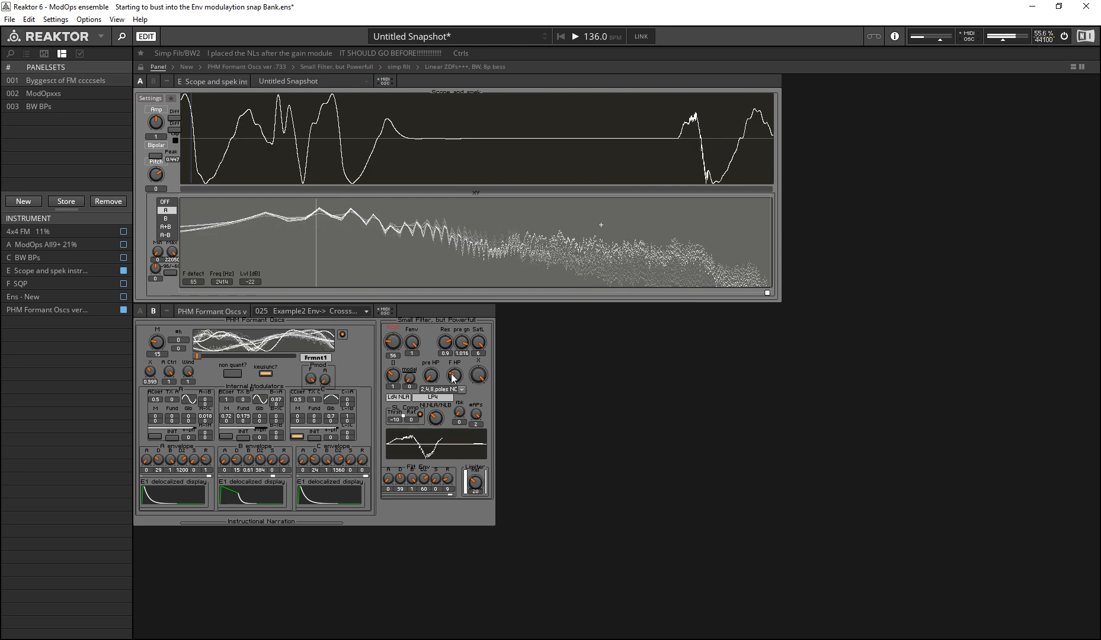
# Step: Switch the small filter's nonlinearity to NLB and lower SatL to about -12.5
pyautogui.moveTo(437, 417); pyautogui.dragTo(453, 389)
pyautogui.moveTo(479, 343); pyautogui.dragTo(478, 378)
pyautogui.moveTo(438, 423)
pyautogui.mouseDown()
pyautogui.moveTo(433, 449)
pyautogui.moveTo(439, 421)
pyautogui.mouseUp()
pyautogui.click(481, 376)
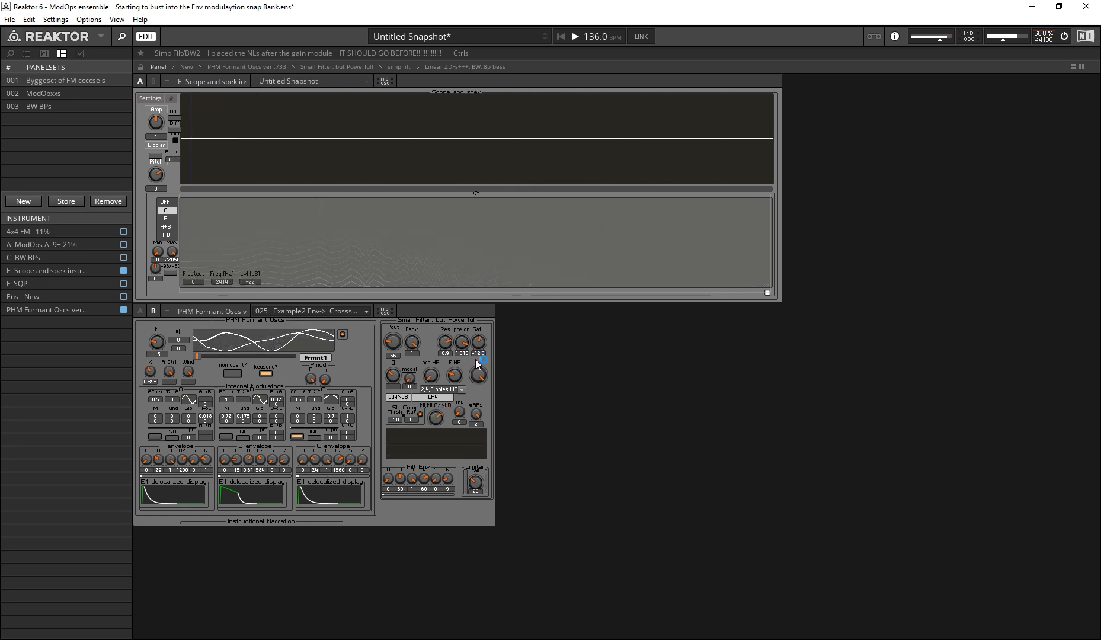
# Step: Try SatL at about -36 with the NLB nonlinearity, and set it to about -10.8 with Pcut at 67
pyautogui.moveTo(478, 343); pyautogui.dragTo(457, 451)
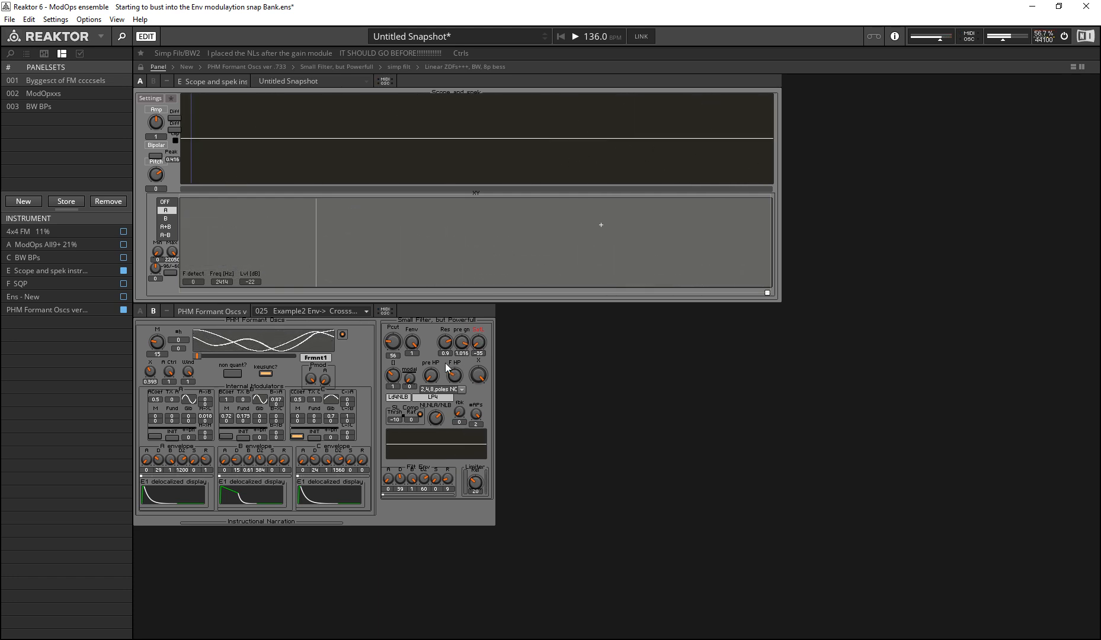
pyautogui.moveTo(479, 349)
pyautogui.mouseDown()
pyautogui.moveTo(375, 269)
pyautogui.moveTo(409, 379)
pyautogui.mouseUp()
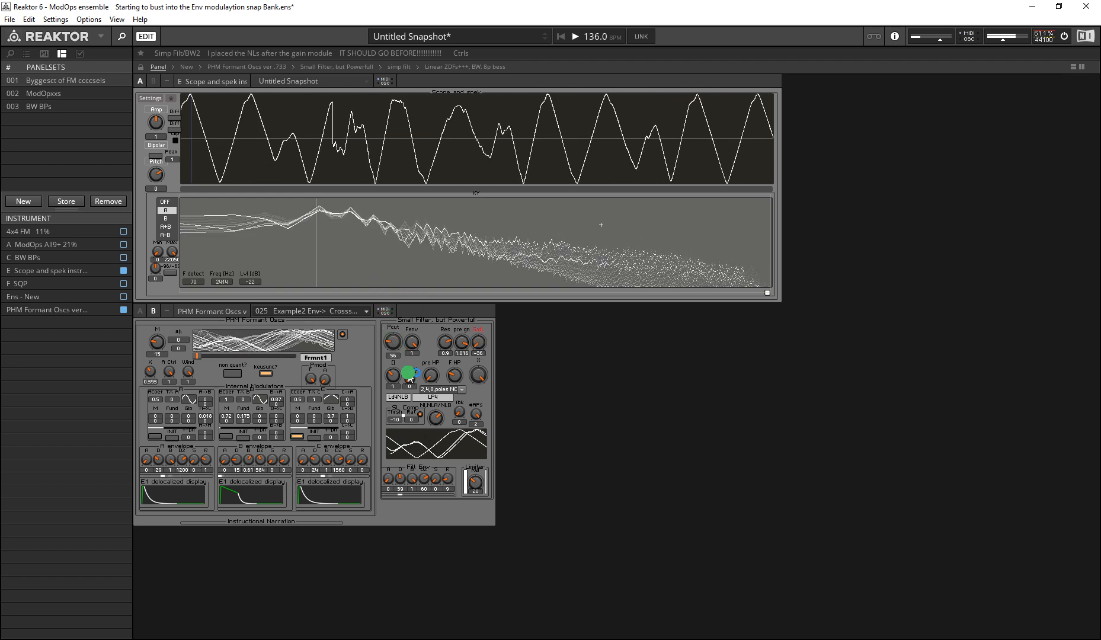
pyautogui.moveTo(437, 418)
pyautogui.mouseDown()
pyautogui.moveTo(437, 432)
pyautogui.moveTo(426, 408)
pyautogui.moveTo(442, 403)
pyautogui.mouseUp()
pyautogui.moveTo(477, 349); pyautogui.dragTo(347, 305)
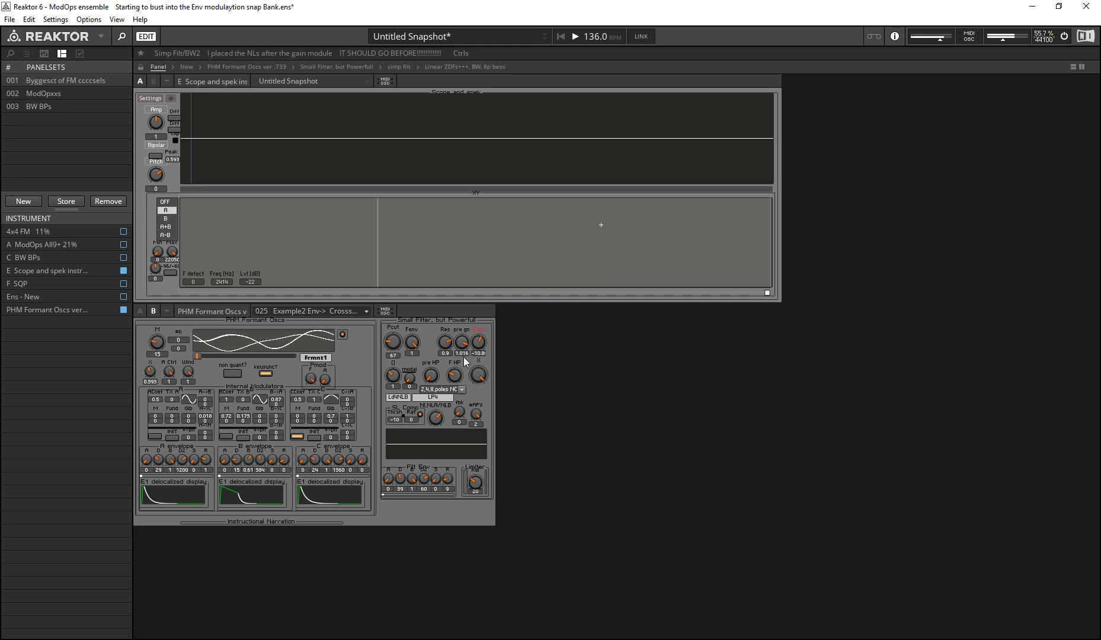
# Step: Switch the filter's nonlinearity to NLA and back to NLB to compare the two ladder variants
pyautogui.click(463, 357)
pyautogui.moveTo(436, 423); pyautogui.dragTo(425, 449)
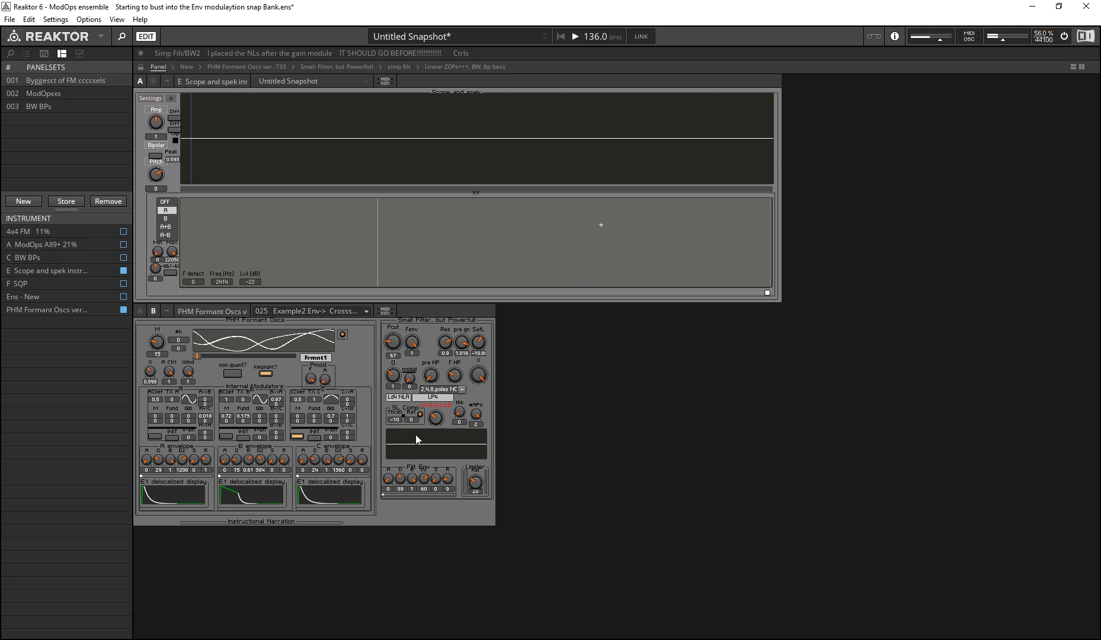
pyautogui.click(534, 427)
pyautogui.moveTo(440, 415); pyautogui.dragTo(443, 395)
pyautogui.click(512, 415)
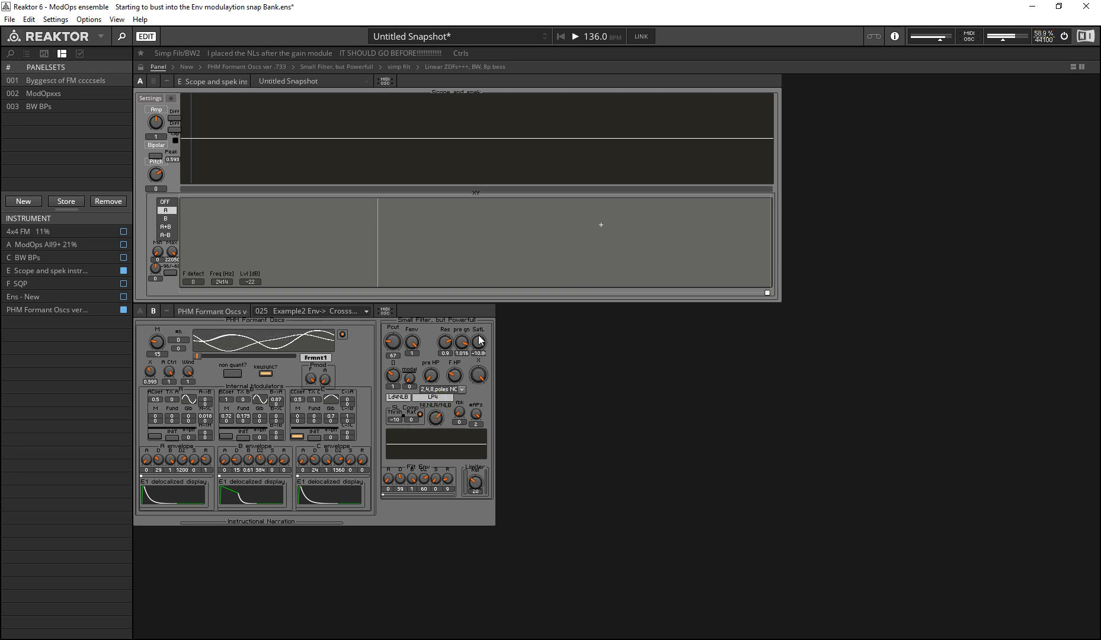
# Step: Vary SatL between about -19 and -12.9, switch the nonlinearity to NLA, and set pre gain to 1.181 and SatL to about -15.5
pyautogui.moveTo(482, 347)
pyautogui.mouseDown()
pyautogui.moveTo(484, 367)
pyautogui.moveTo(451, 398)
pyautogui.moveTo(420, 334)
pyautogui.moveTo(424, 378)
pyautogui.moveTo(426, 367)
pyautogui.mouseUp()
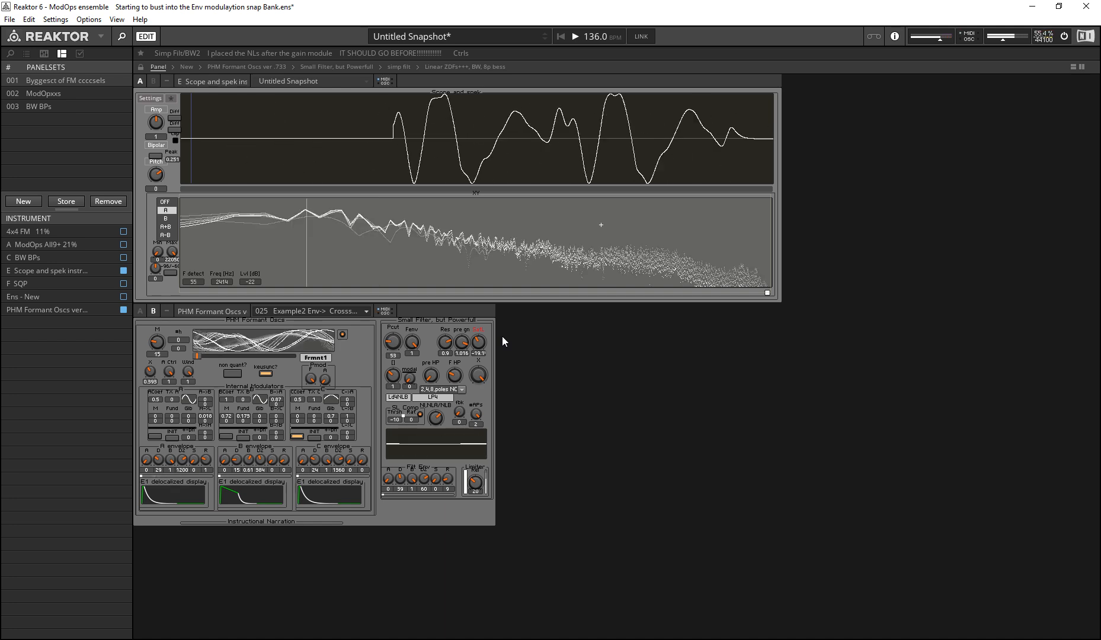
pyautogui.moveTo(476, 343); pyautogui.dragTo(453, 325)
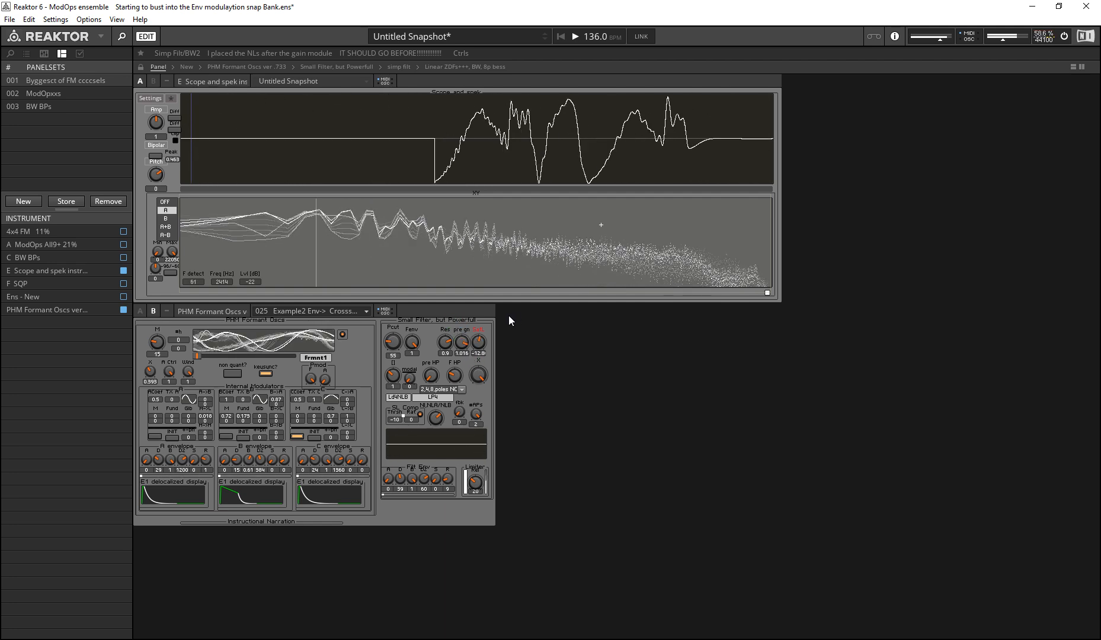
pyautogui.click(436, 416)
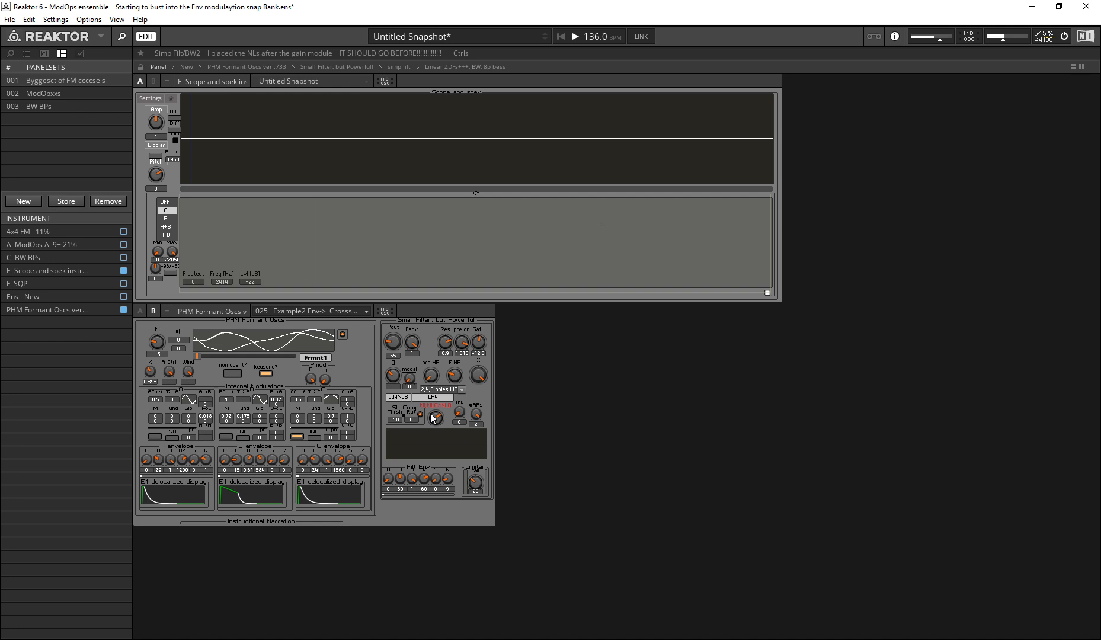
pyautogui.moveTo(439, 422); pyautogui.dragTo(438, 441)
pyautogui.moveTo(464, 354); pyautogui.dragTo(475, 345)
pyautogui.click(478, 344)
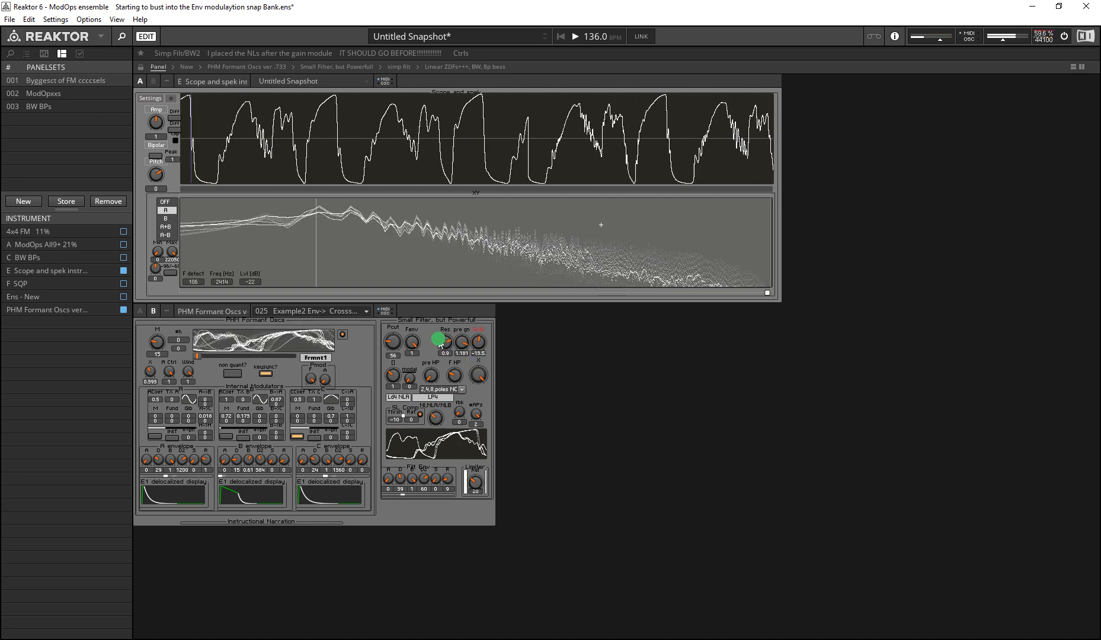
# Step: Step the nonlinearity through NLB to Diode while adjusting SatL, ending with SatL at -8.22
pyautogui.moveTo(440, 426); pyautogui.dragTo(418, 412)
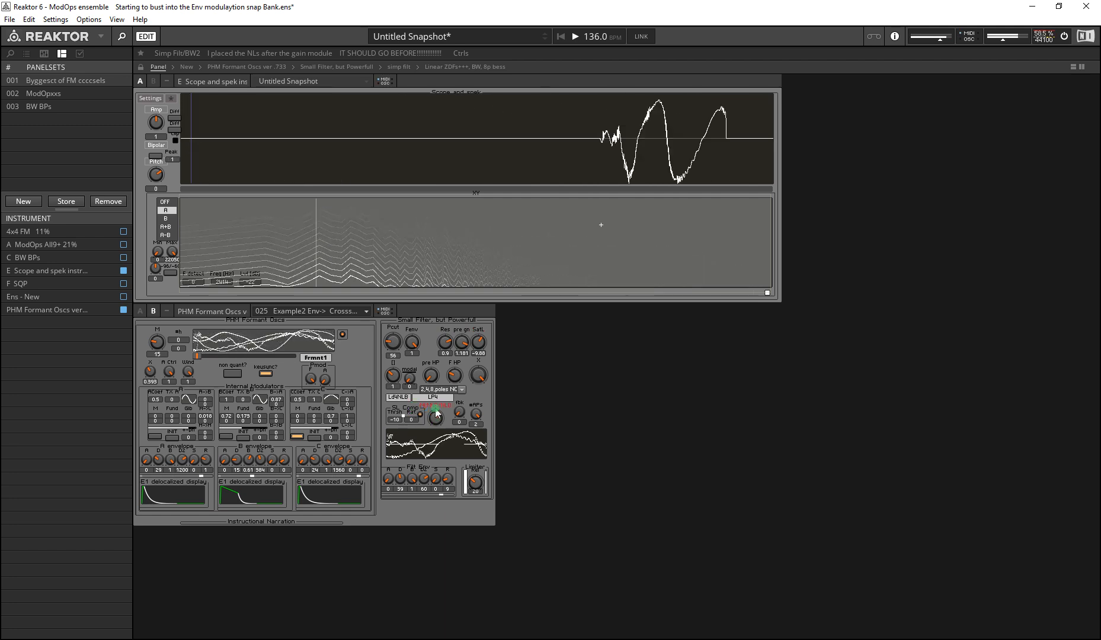
pyautogui.moveTo(477, 346); pyautogui.dragTo(447, 341)
pyautogui.moveTo(440, 421); pyautogui.dragTo(427, 373)
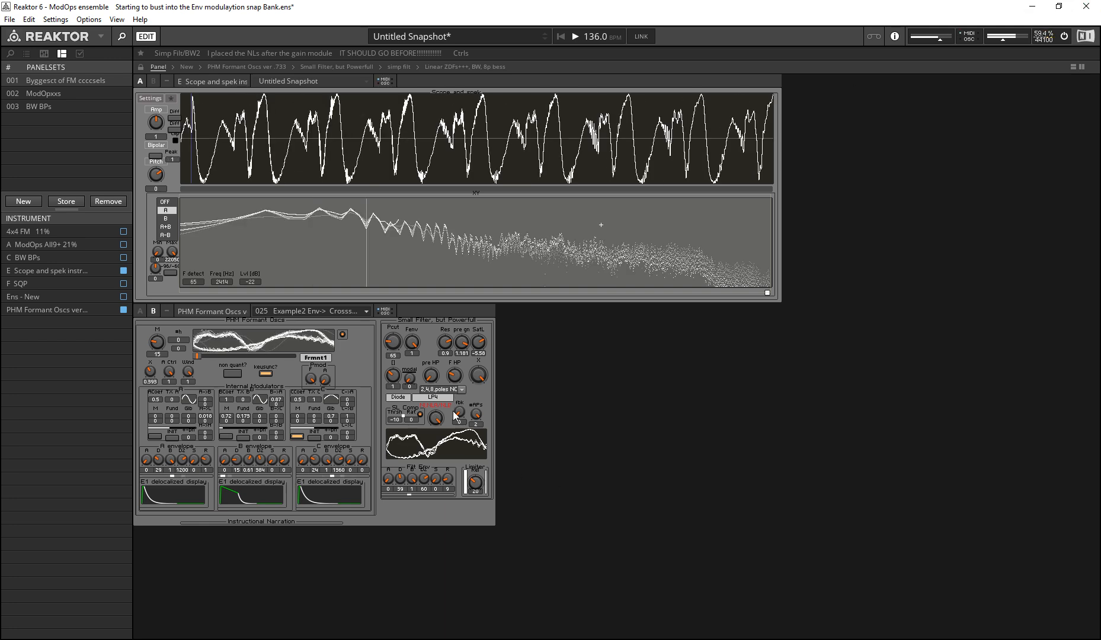
pyautogui.moveTo(478, 343); pyautogui.dragTo(375, 372)
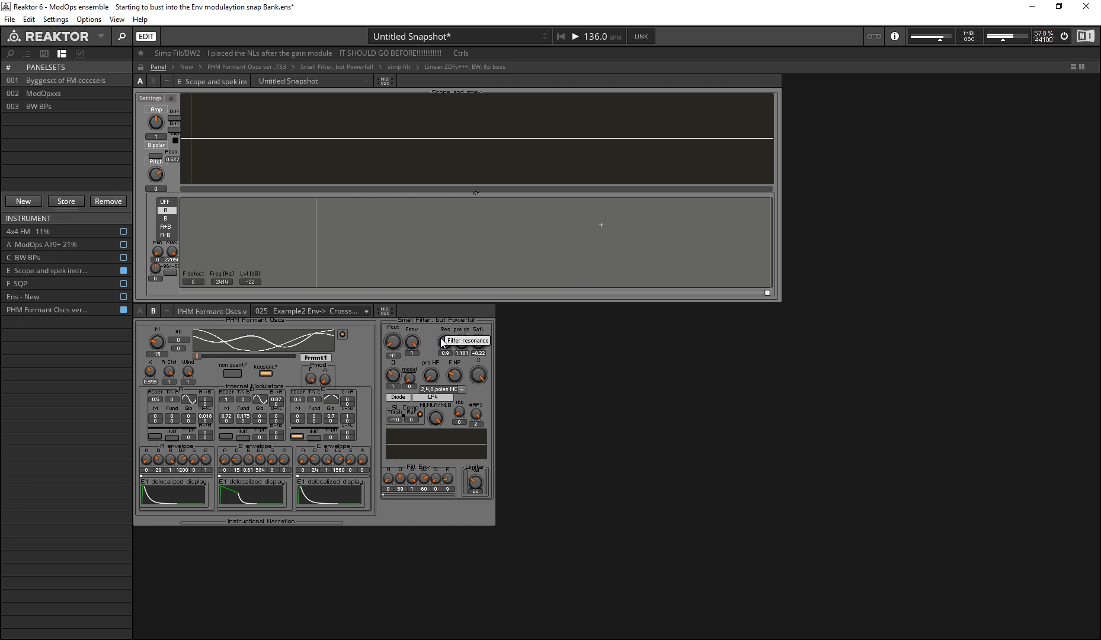
# Step: Raise the Diode filter's resonance to 1.08 and pre gain to 2.559, and lower SatL to about -18
pyautogui.click(442, 342)
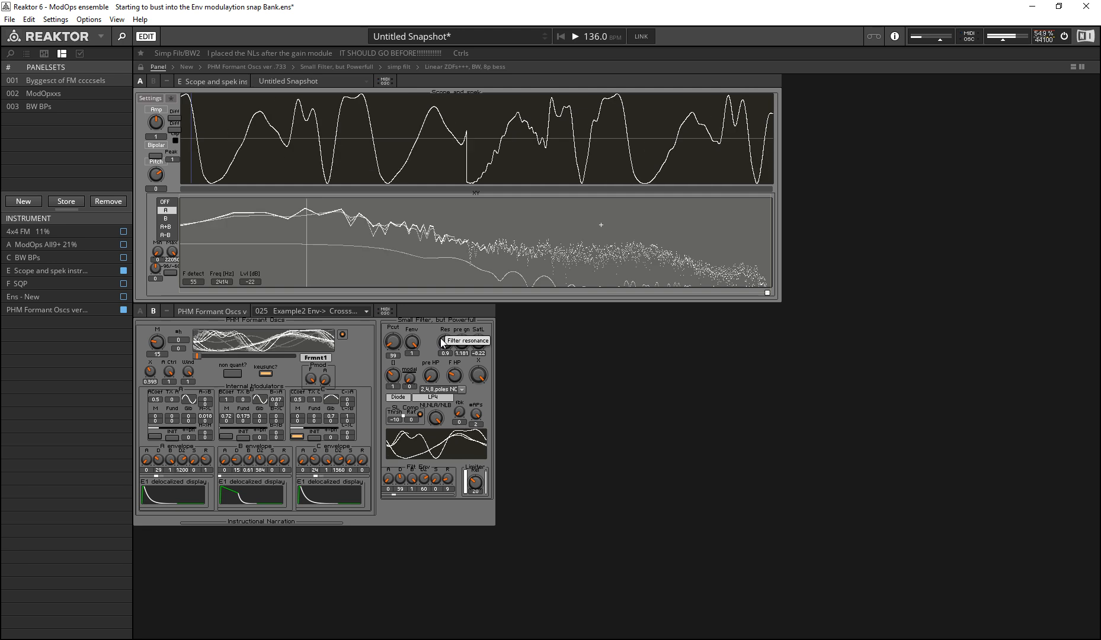
pyautogui.moveTo(444, 342); pyautogui.dragTo(437, 310)
pyautogui.moveTo(465, 347); pyautogui.dragTo(472, 378)
pyautogui.moveTo(482, 347)
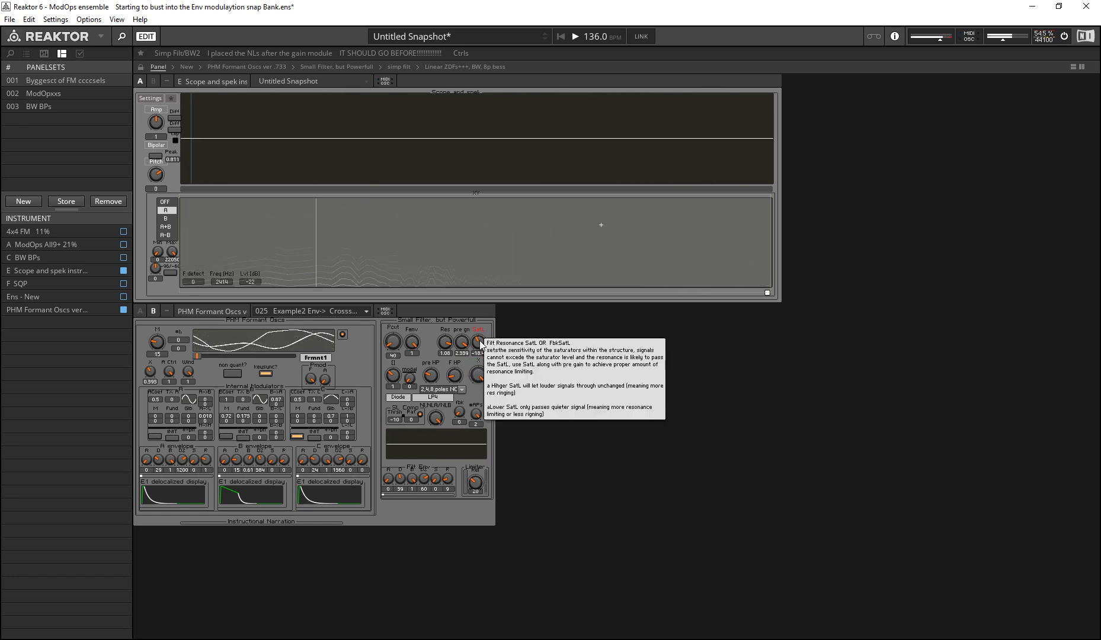
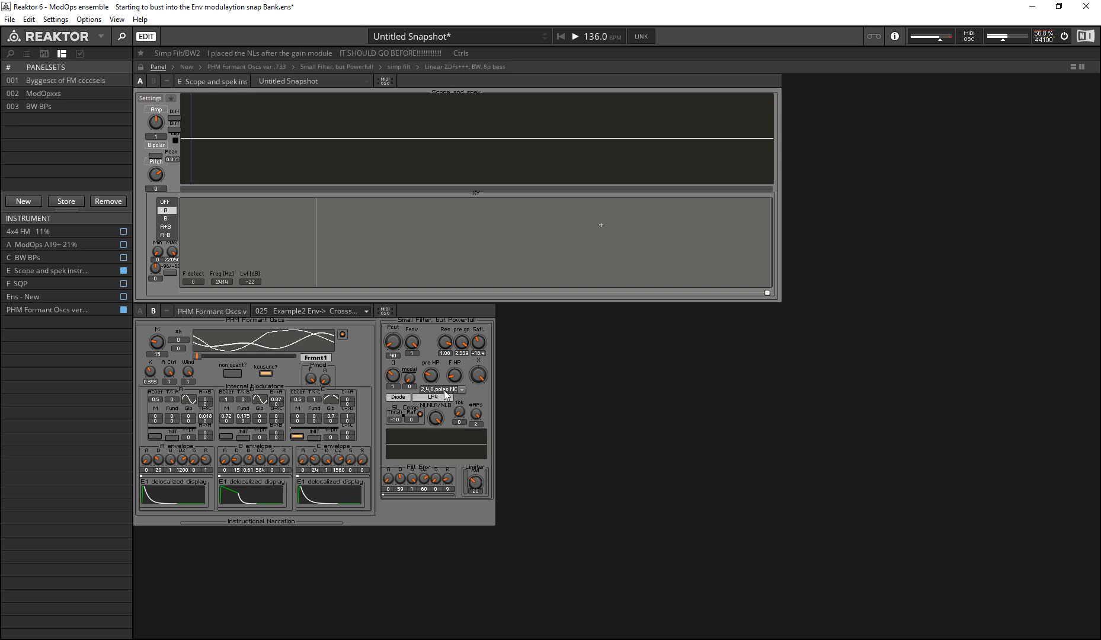
# Step: Raise the filter's O value to 2 for the eight-pole LP8 ladder and switch its nonlinearity to NLA
pyautogui.moveTo(438, 418); pyautogui.dragTo(445, 560)
pyautogui.click(392, 375)
pyautogui.click(392, 376)
pyautogui.moveTo(391, 375); pyautogui.dragTo(393, 356)
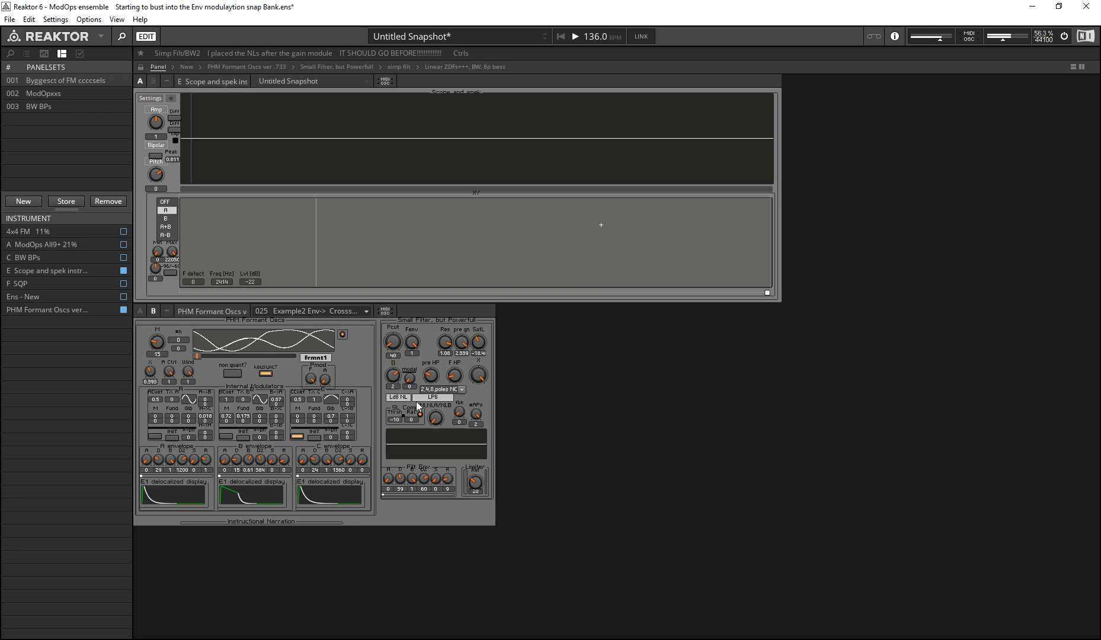
pyautogui.moveTo(438, 416)
pyautogui.mouseDown()
pyautogui.moveTo(465, 633)
pyautogui.moveTo(439, 453)
pyautogui.mouseUp()
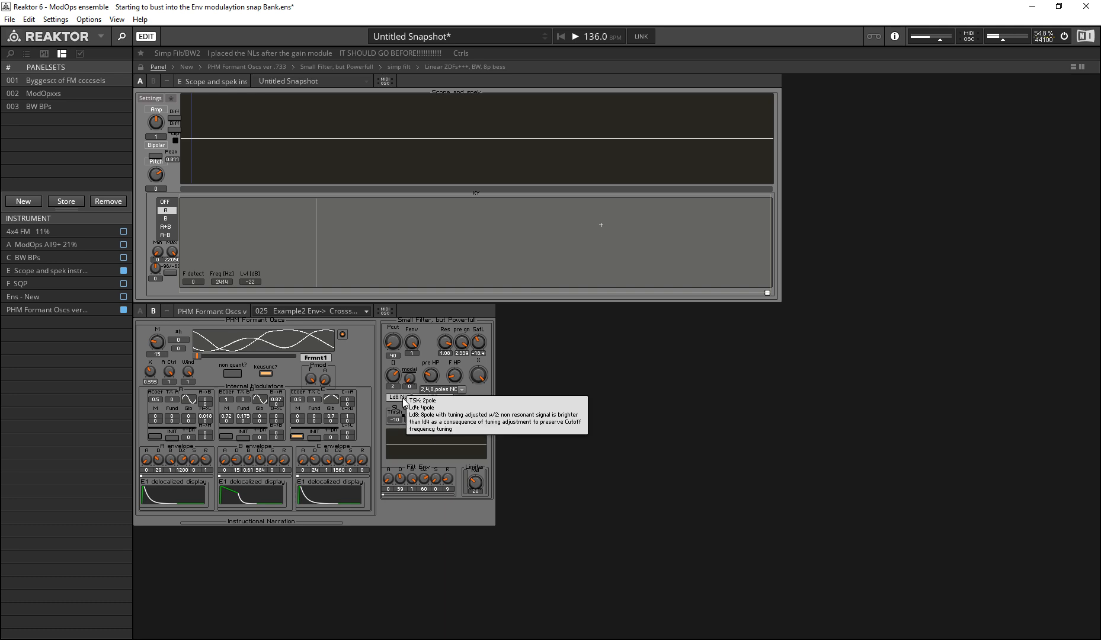
# Step: Vary SatL through about -2.6 and -11.2, switch the nonlinearity to NLB, and lower SatL to about -24.1
pyautogui.moveTo(478, 348)
pyautogui.mouseDown()
pyautogui.moveTo(430, 313)
pyautogui.moveTo(420, 342)
pyautogui.moveTo(419, 311)
pyautogui.moveTo(425, 345)
pyautogui.moveTo(479, 347)
pyautogui.moveTo(468, 372)
pyautogui.moveTo(474, 362)
pyautogui.moveTo(450, 330)
pyautogui.moveTo(441, 417)
pyautogui.moveTo(439, 392)
pyautogui.mouseUp()
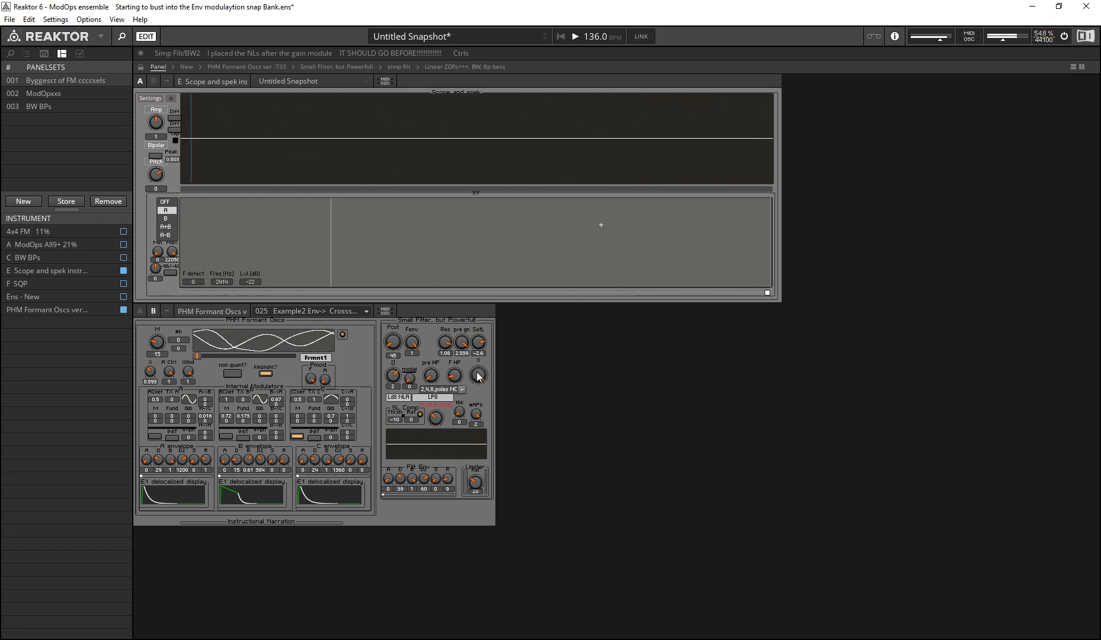
pyautogui.moveTo(478, 342)
pyautogui.mouseDown()
pyautogui.moveTo(473, 385)
pyautogui.moveTo(458, 335)
pyautogui.moveTo(450, 359)
pyautogui.moveTo(479, 340)
pyautogui.mouseUp()
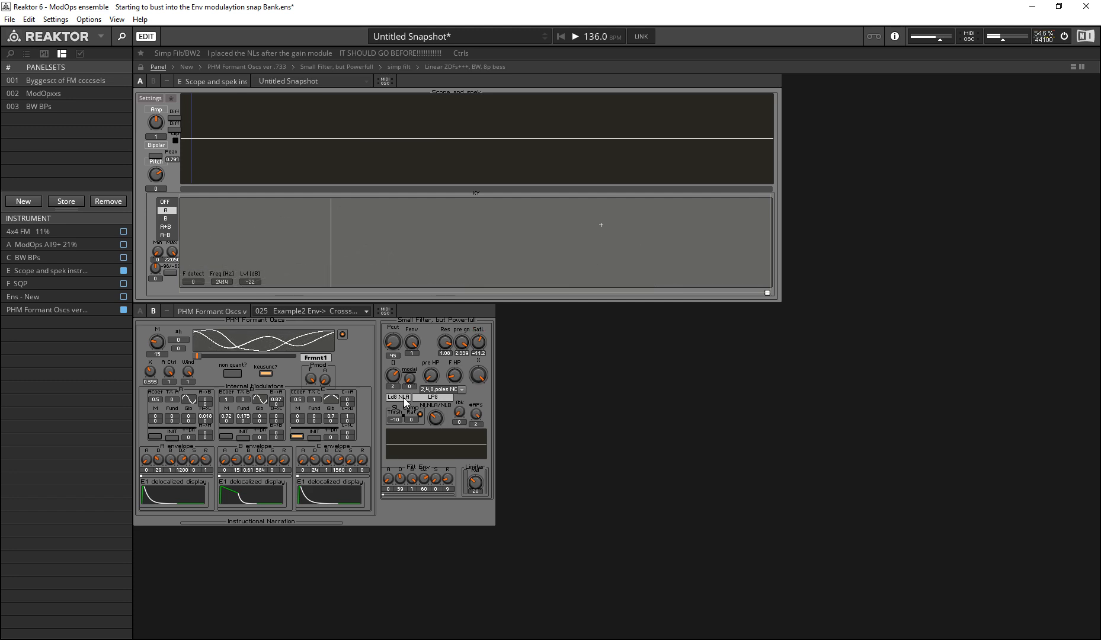
pyautogui.moveTo(435, 415); pyautogui.dragTo(426, 389)
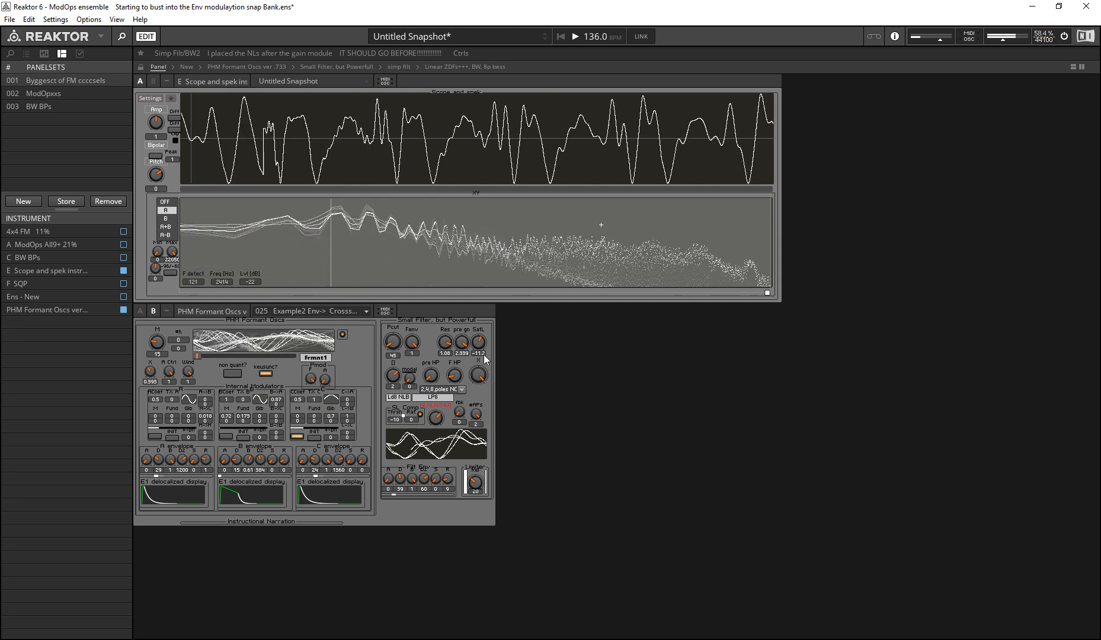
pyautogui.moveTo(479, 345); pyautogui.dragTo(391, 326)
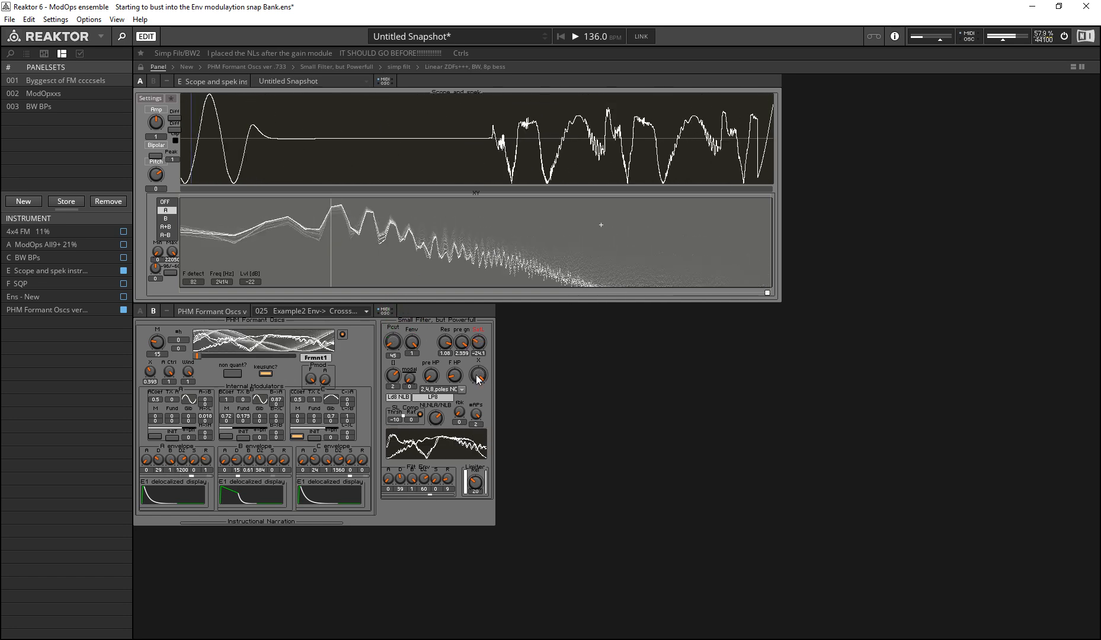
# Step: Raise the limiter setting and sweep the NLA/NLB nonlinearity control to compare the Ld8 variants
pyautogui.moveTo(475, 484); pyautogui.dragTo(452, 456)
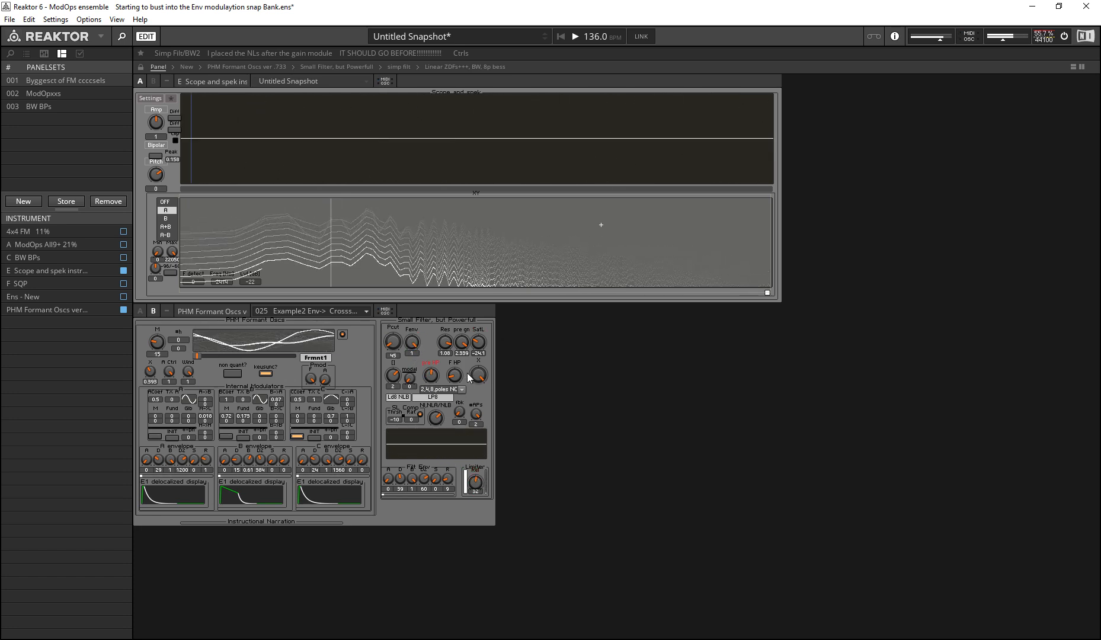
pyautogui.moveTo(436, 420)
pyautogui.mouseDown()
pyautogui.moveTo(373, 375)
pyautogui.moveTo(406, 396)
pyautogui.moveTo(395, 338)
pyautogui.mouseUp()
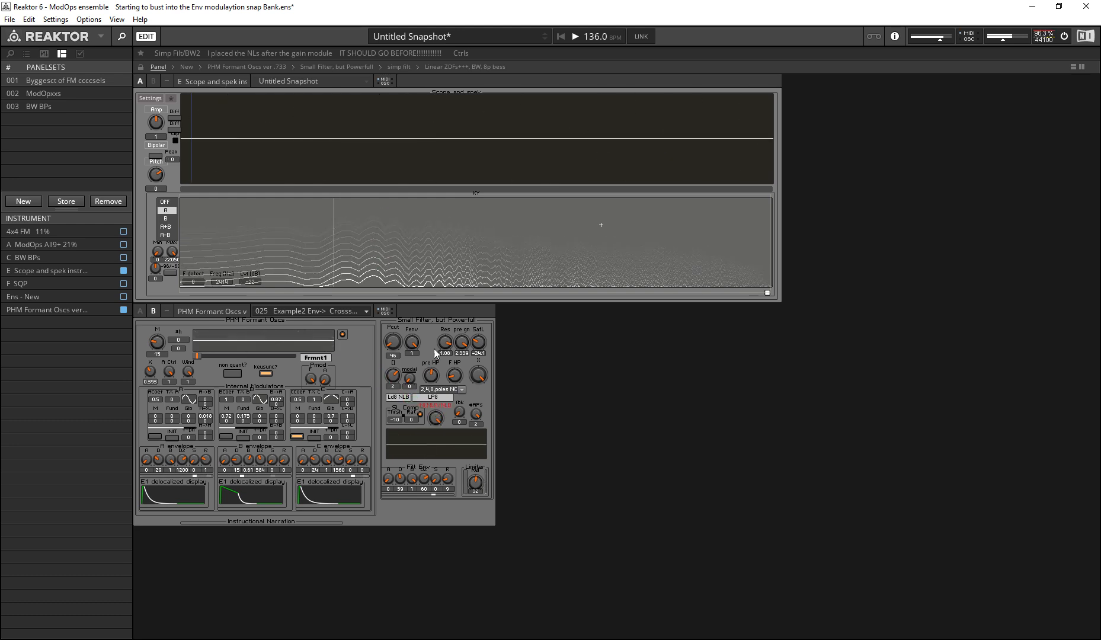
pyautogui.moveTo(435, 424); pyautogui.dragTo(438, 527)
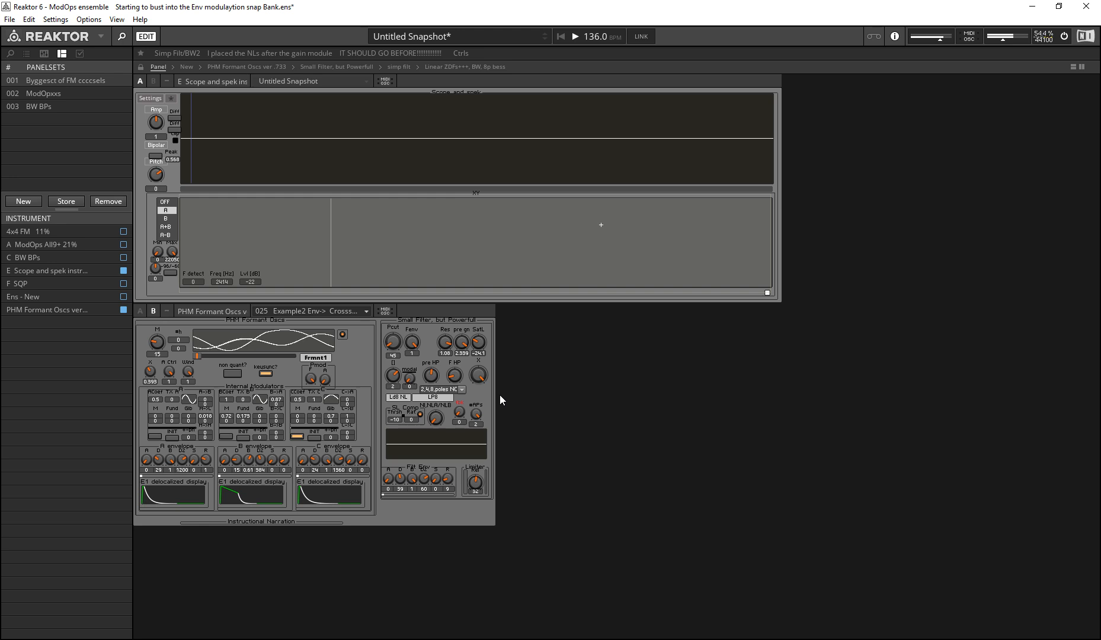
# Step: Set Res to 0 and SatL to about -18, and raise FBk to about 0.585
pyautogui.click(459, 389)
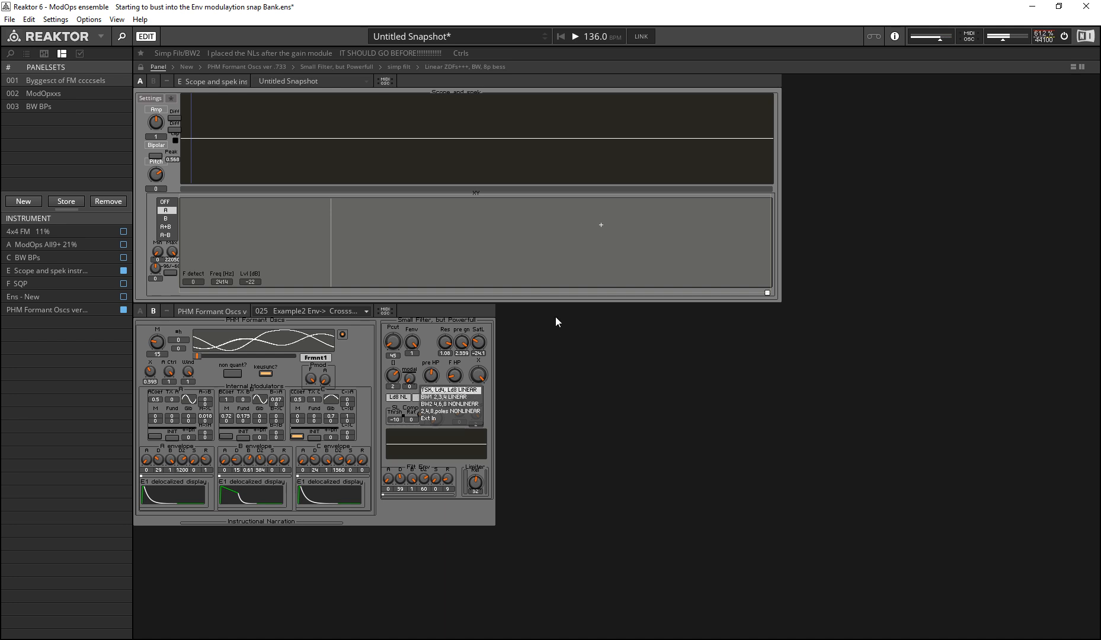
pyautogui.click(481, 348)
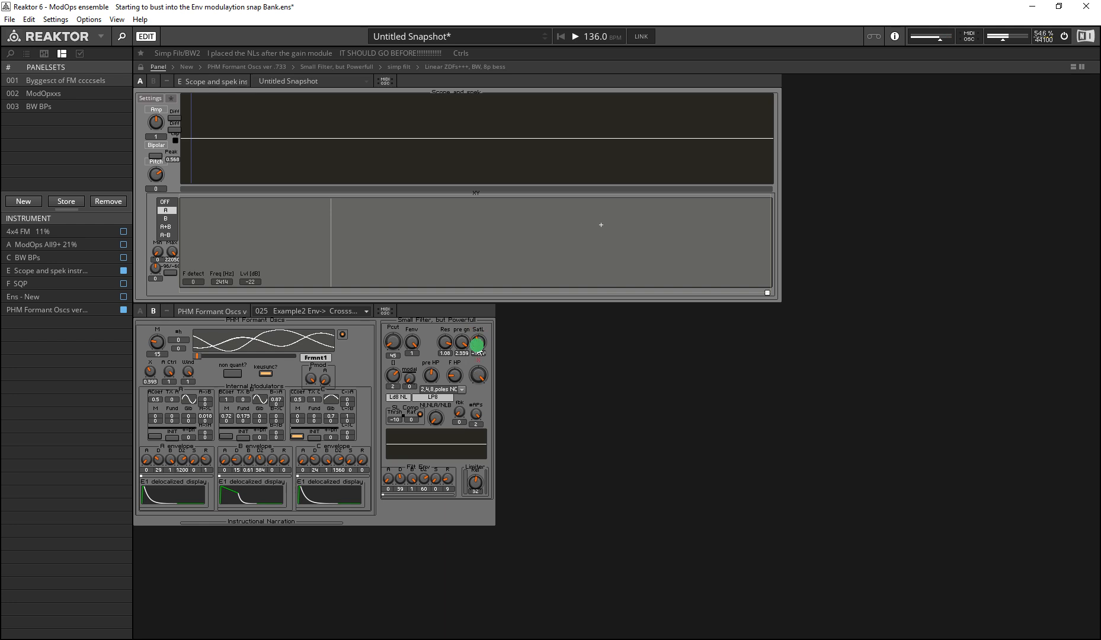
pyautogui.moveTo(466, 412); pyautogui.dragTo(481, 426)
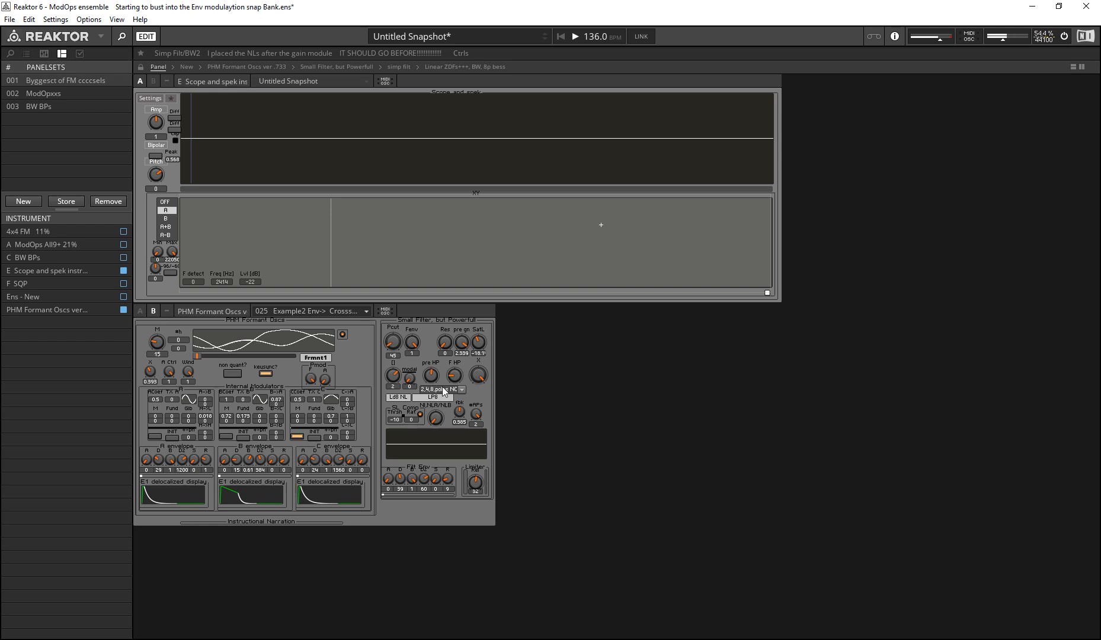
pyautogui.moveTo(459, 415); pyautogui.dragTo(460, 413)
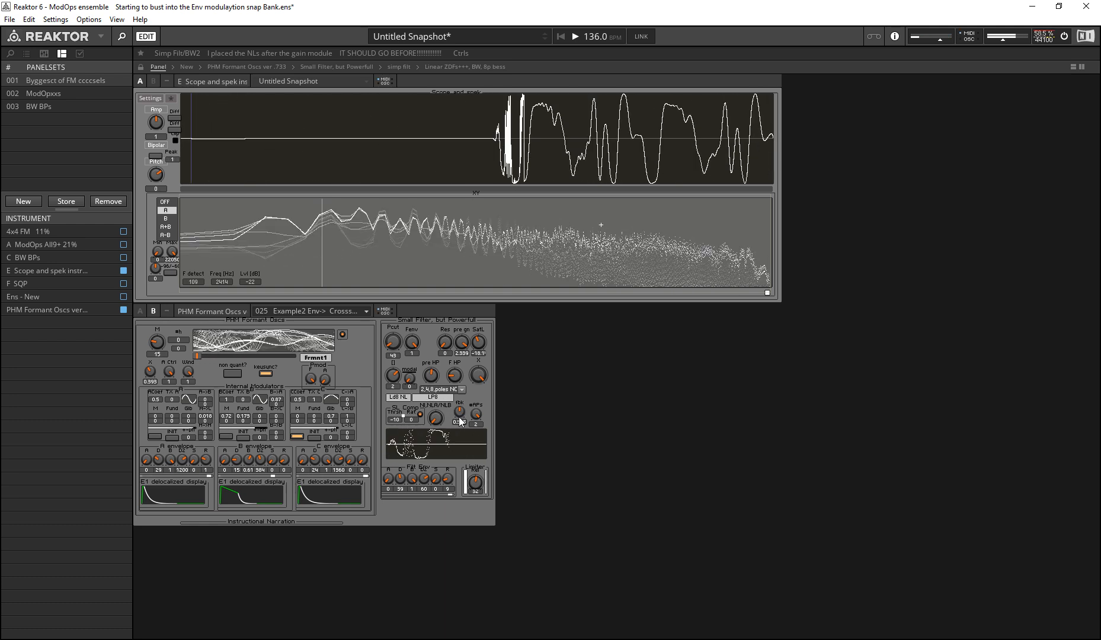
# Step: Lower pre gain to -18, adjust FBk to about 0.4, raise SatL to 6, and set Pcut to 102
pyautogui.moveTo(462, 343); pyautogui.dragTo(397, 271)
pyautogui.moveTo(460, 415); pyautogui.dragTo(435, 423)
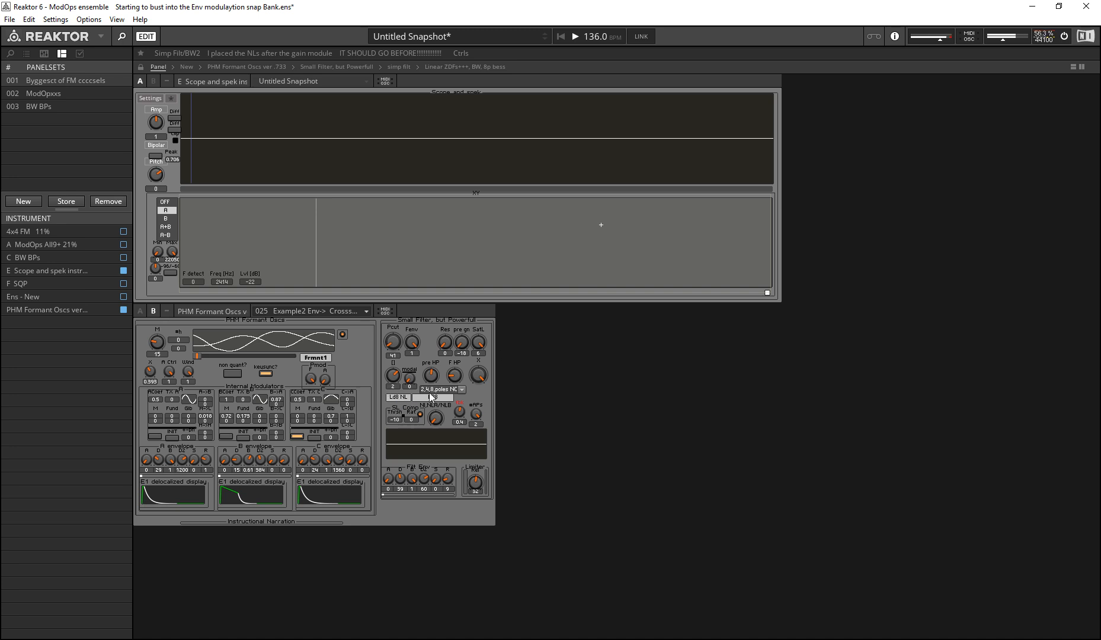
pyautogui.moveTo(478, 342); pyautogui.dragTo(444, 383)
pyautogui.moveTo(393, 342); pyautogui.dragTo(356, 308)
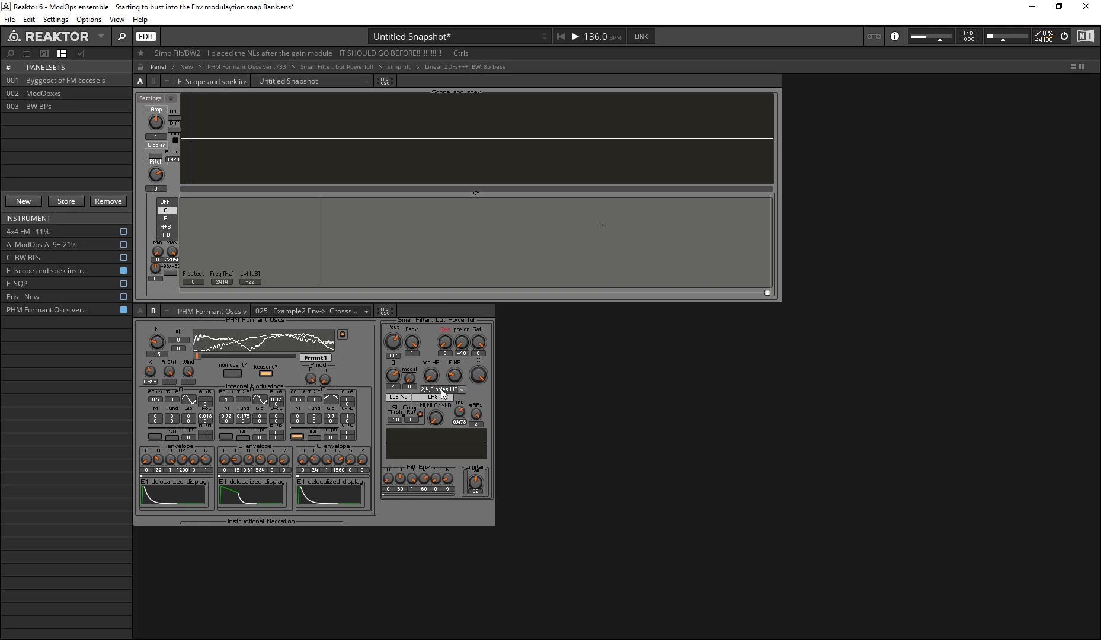
# Step: Set Res to 0.72 and Pcut to 58 while varying FBk, and lower SatL
pyautogui.moveTo(459, 411); pyautogui.dragTo(459, 453)
pyautogui.moveTo(445, 340); pyautogui.dragTo(433, 312)
pyautogui.moveTo(464, 414); pyautogui.dragTo(463, 452)
pyautogui.moveTo(393, 343); pyautogui.dragTo(448, 413)
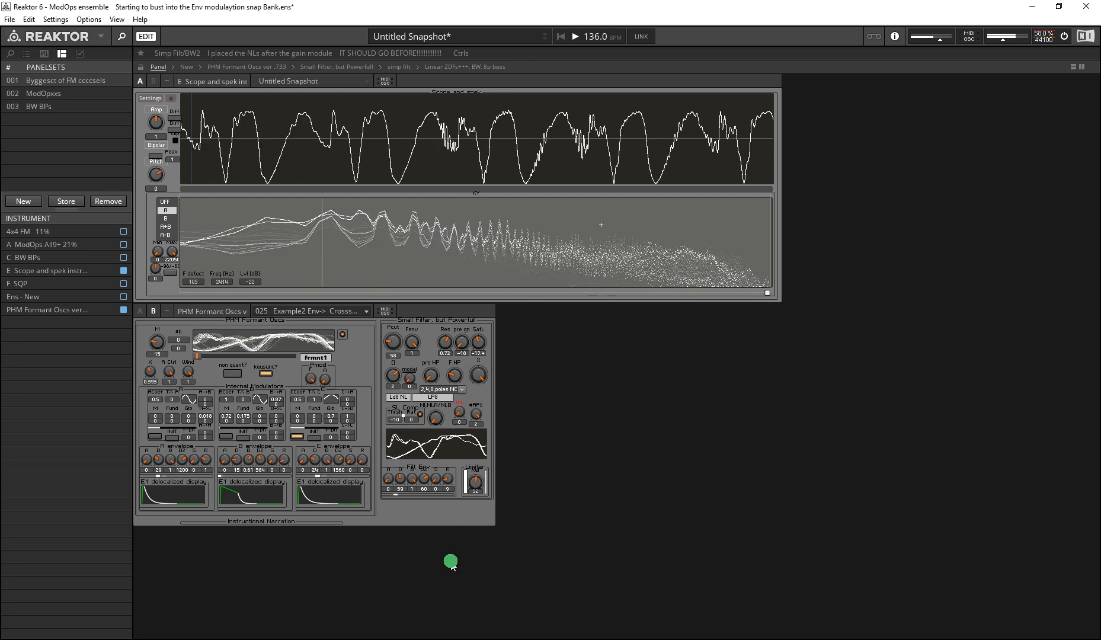
pyautogui.moveTo(428, 497); pyautogui.dragTo(424, 455)
pyautogui.moveTo(479, 345)
pyautogui.mouseDown()
pyautogui.moveTo(458, 374)
pyautogui.moveTo(461, 357)
pyautogui.mouseUp()
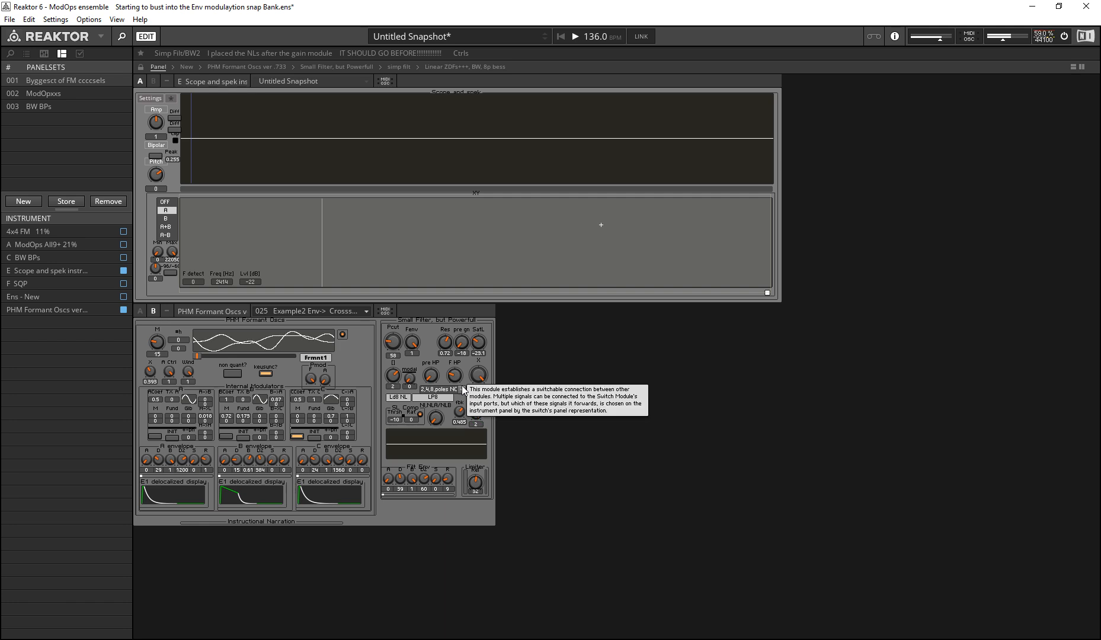
# Step: Set the filter's O value to 3, revisit the filter types while keeping 2,4,8 poles NONLINEAR, and reduce #APs to 0
pyautogui.moveTo(388, 373)
pyautogui.mouseDown()
pyautogui.moveTo(387, 395)
pyautogui.moveTo(394, 391)
pyautogui.mouseUp()
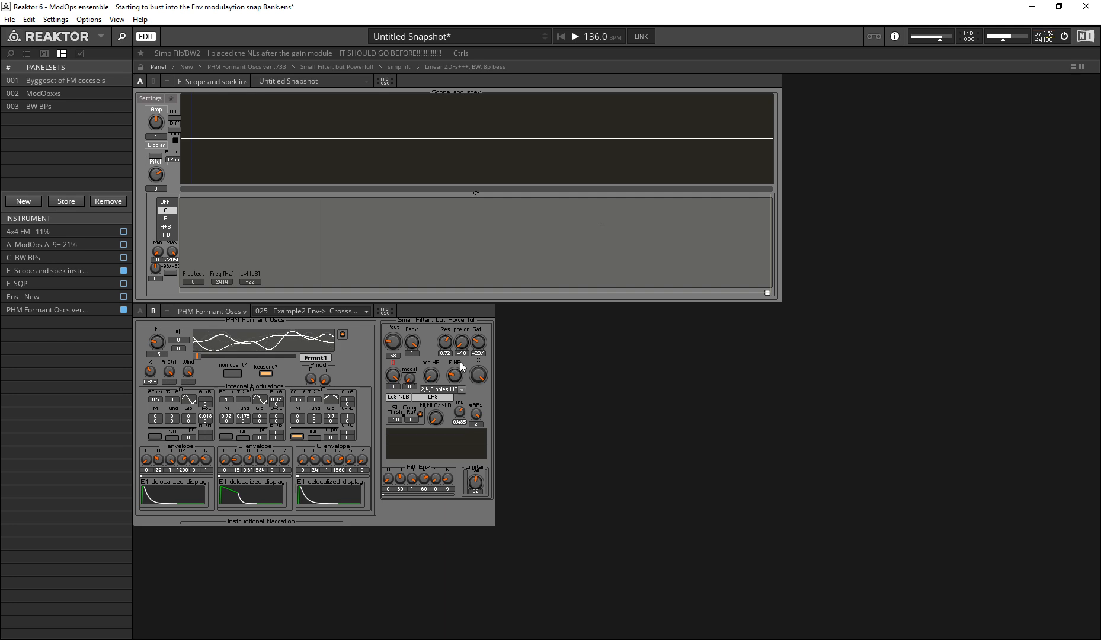
pyautogui.click(454, 393)
pyautogui.click(450, 398)
pyautogui.click(449, 390)
pyautogui.click(445, 402)
pyautogui.click(448, 390)
pyautogui.moveTo(475, 388)
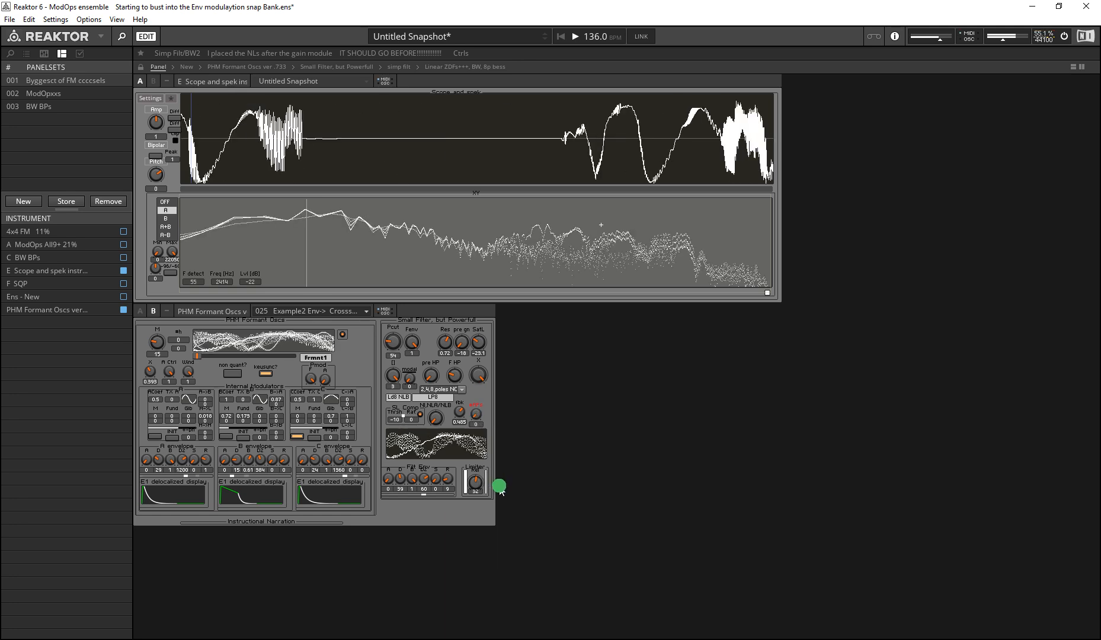
# Step: Set Res to 0 and pre gain to about -14, step #APs through 1 to 2, and lower SatL to about -20.1
pyautogui.moveTo(446, 348)
pyautogui.mouseDown()
pyautogui.moveTo(446, 409)
pyautogui.moveTo(455, 416)
pyautogui.moveTo(444, 393)
pyautogui.moveTo(474, 435)
pyautogui.moveTo(476, 520)
pyautogui.mouseUp()
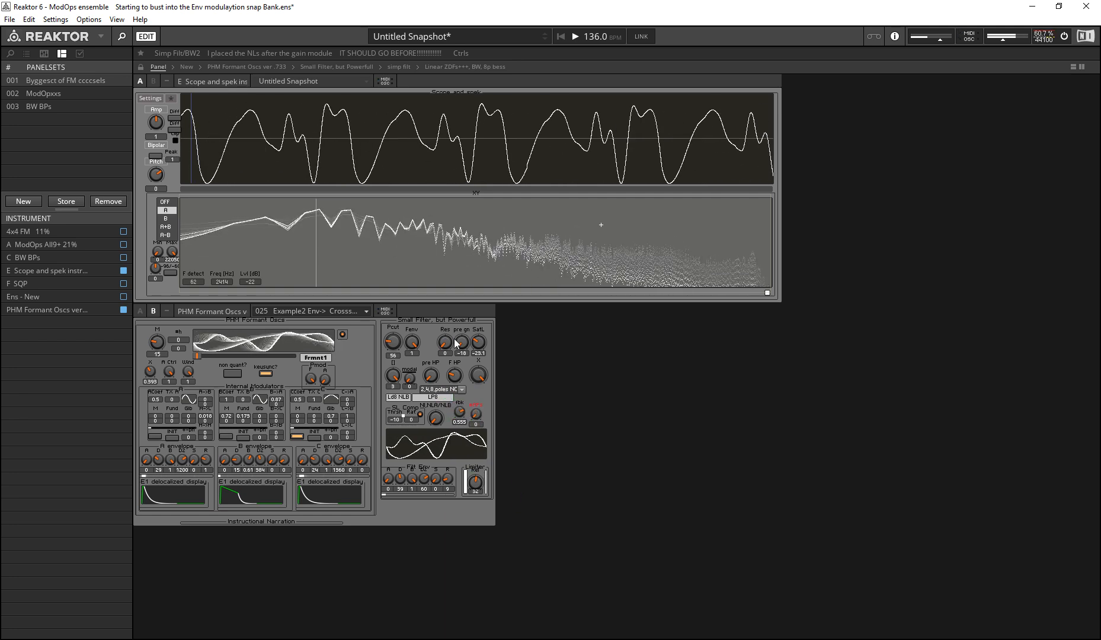
pyautogui.moveTo(463, 349)
pyautogui.mouseDown()
pyautogui.moveTo(454, 337)
pyautogui.moveTo(476, 345)
pyautogui.moveTo(455, 246)
pyautogui.mouseUp()
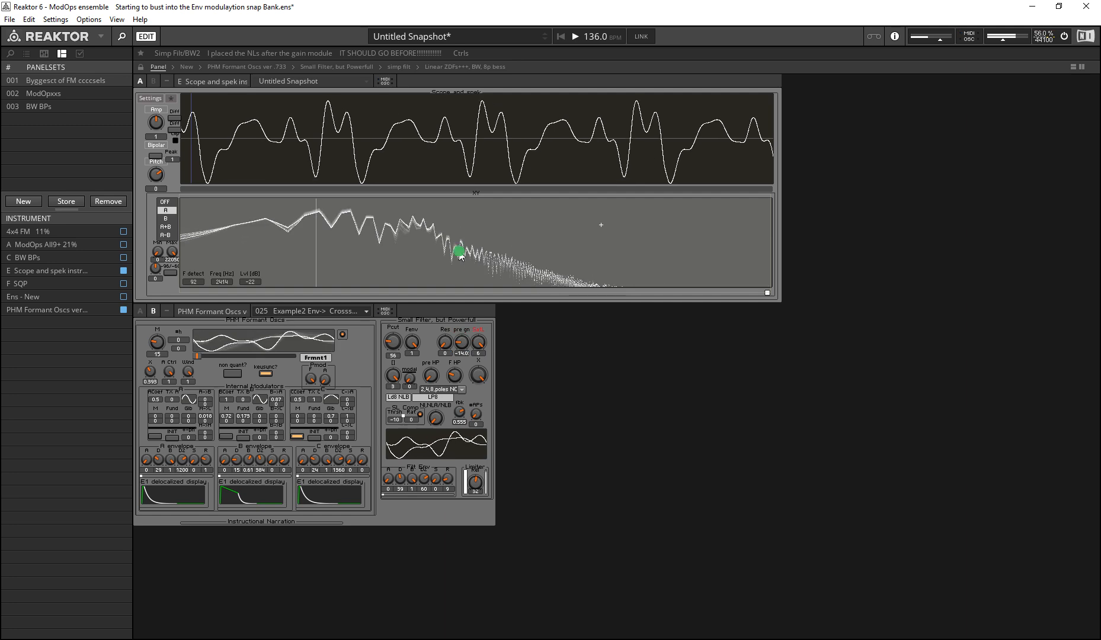
pyautogui.moveTo(475, 417); pyautogui.dragTo(477, 422)
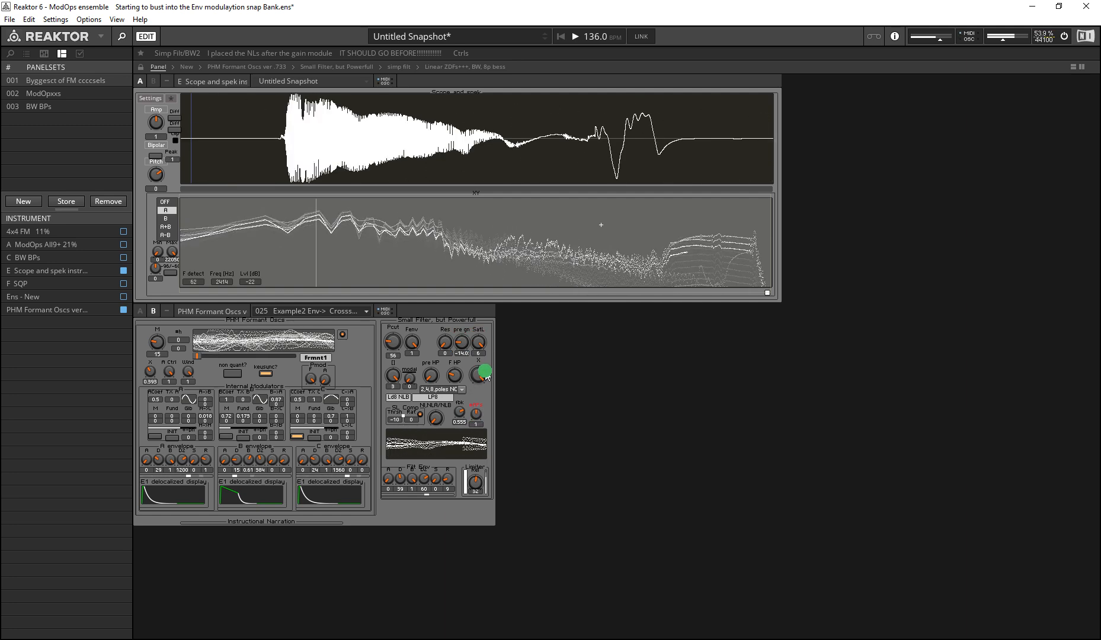
pyautogui.moveTo(476, 345); pyautogui.dragTo(455, 336)
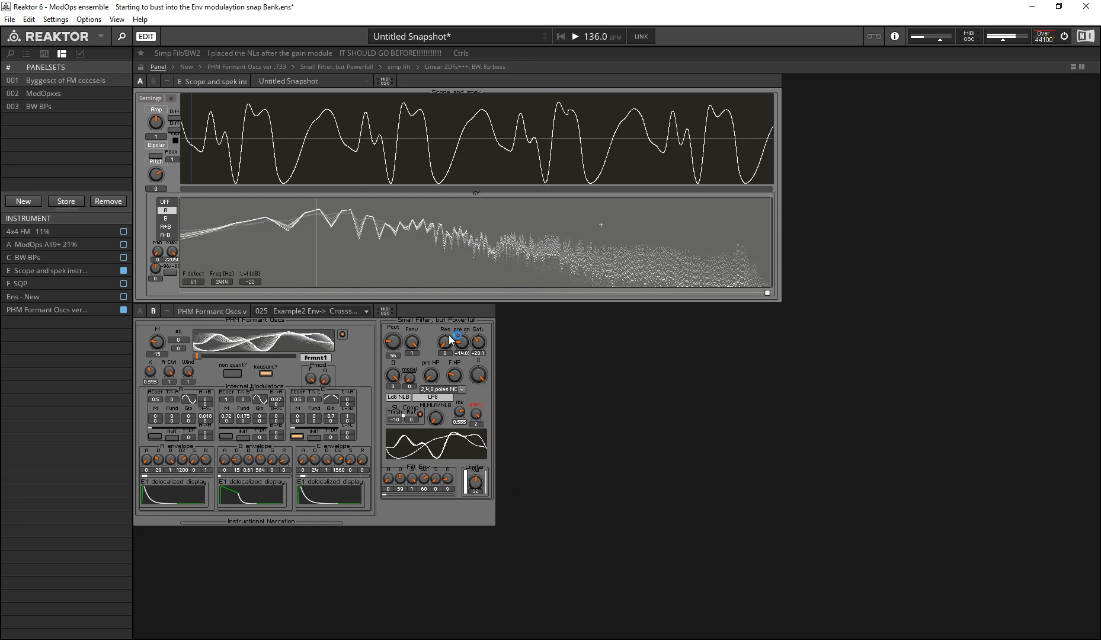
# Step: Adjust FBk to 0.598 and switch the filter type to BW1 2,3,4 LINEAR
pyautogui.moveTo(459, 412); pyautogui.dragTo(469, 533)
pyautogui.click(444, 390)
pyautogui.click(448, 400)
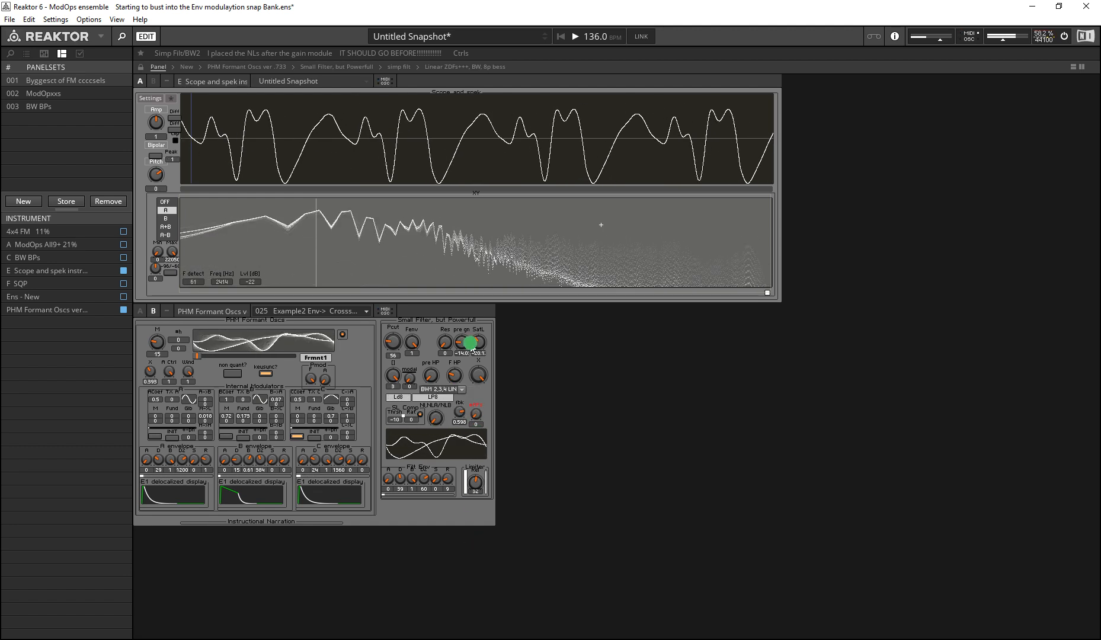
# Step: Compare SatL at 6 and about -15.3, adjust F HP, and raise pre gain to about -4.77
pyautogui.moveTo(476, 346); pyautogui.dragTo(356, 281)
pyautogui.moveTo(451, 376); pyautogui.dragTo(450, 454)
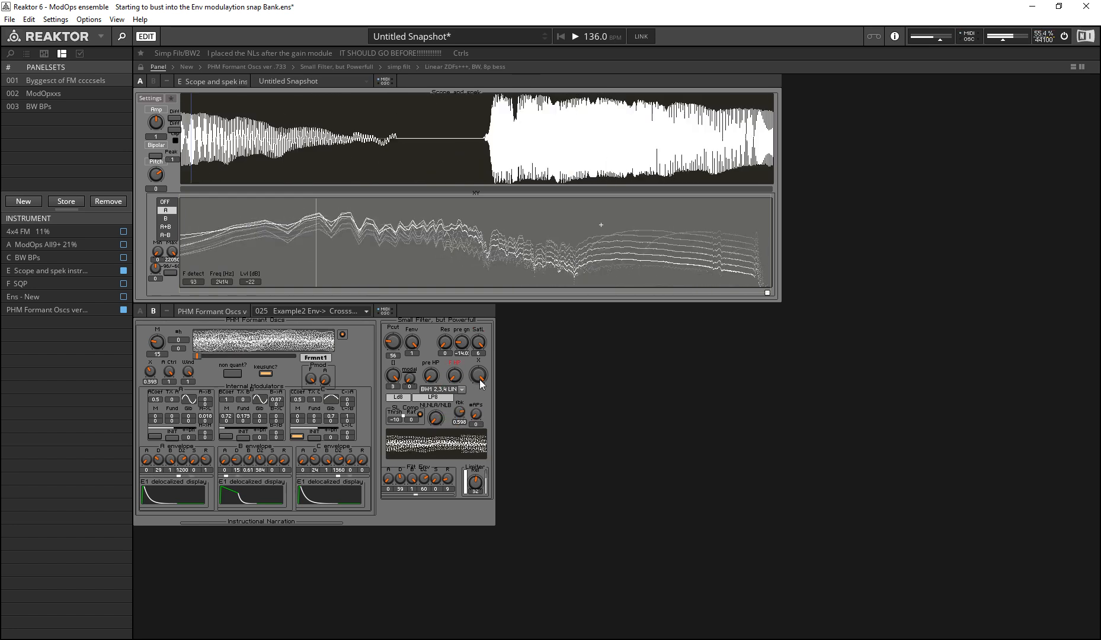
pyautogui.moveTo(480, 345); pyautogui.dragTo(433, 313)
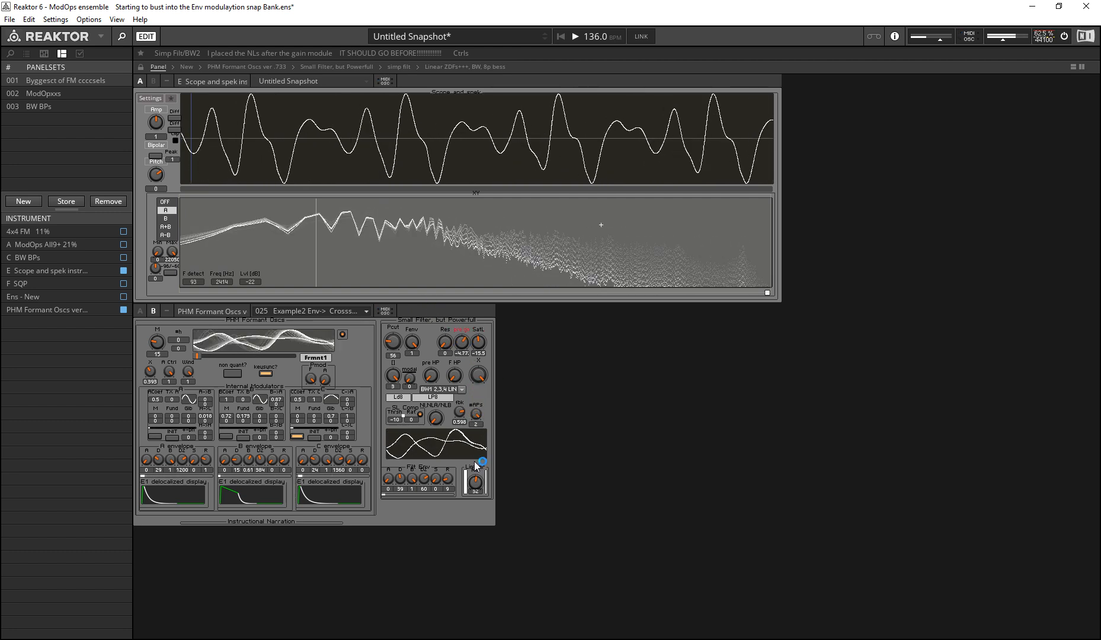
pyautogui.moveTo(471, 418); pyautogui.dragTo(413, 349)
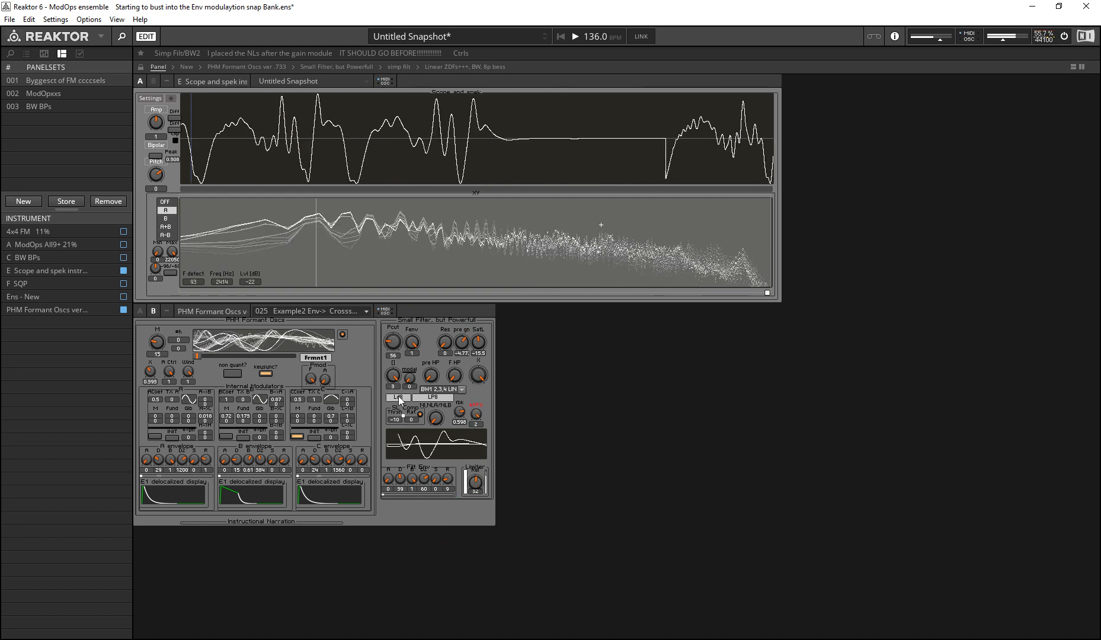
# Step: Switch the filter type to TSK, Ld4, Ld8 LINEAR, and set both O and #APs to 0 for the two-pole TSK lowpass
pyautogui.click(440, 391)
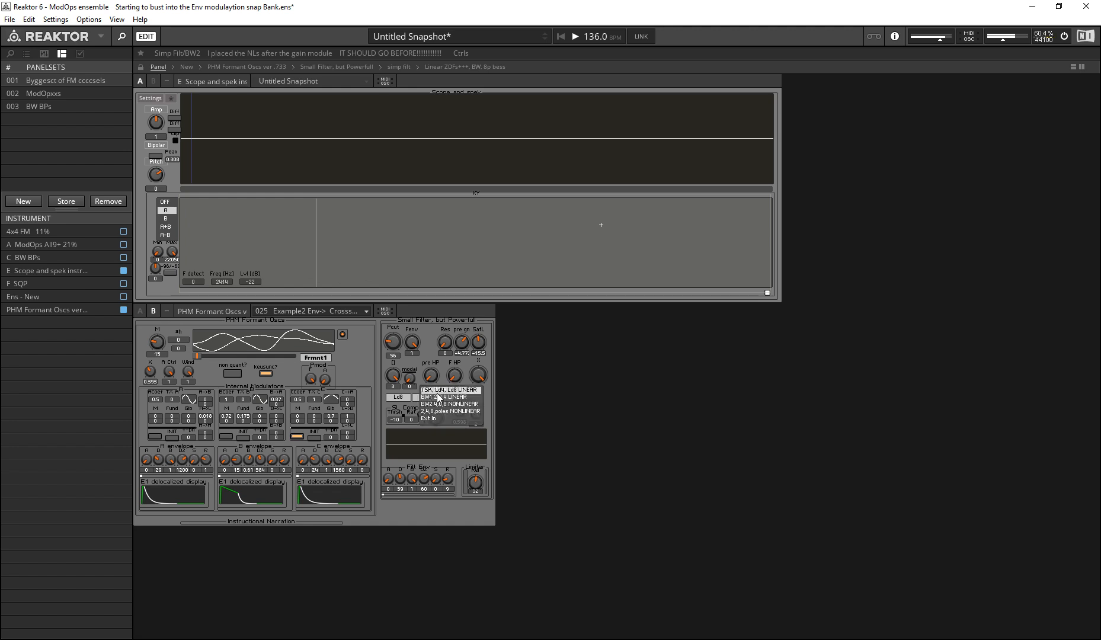
pyautogui.click(426, 390)
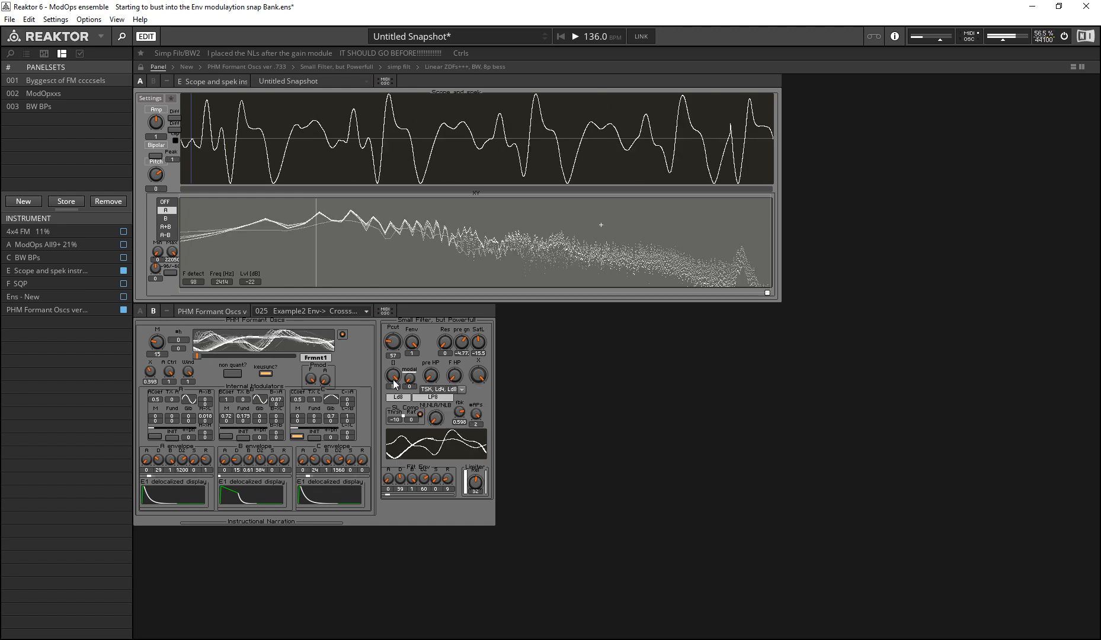
pyautogui.click(454, 570)
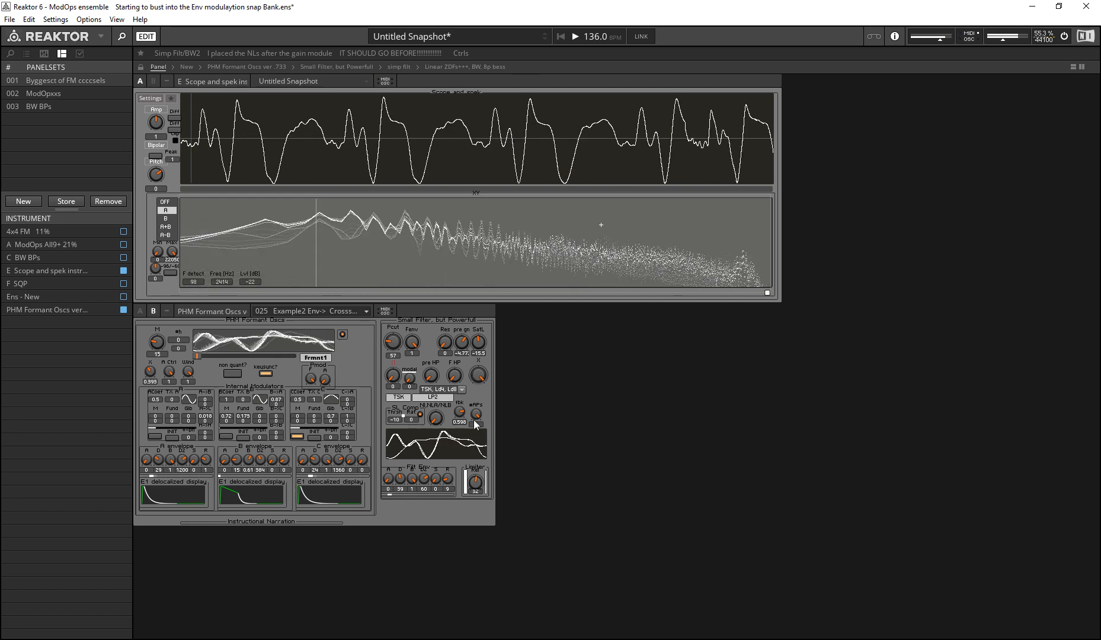
pyautogui.moveTo(475, 415); pyautogui.dragTo(499, 566)
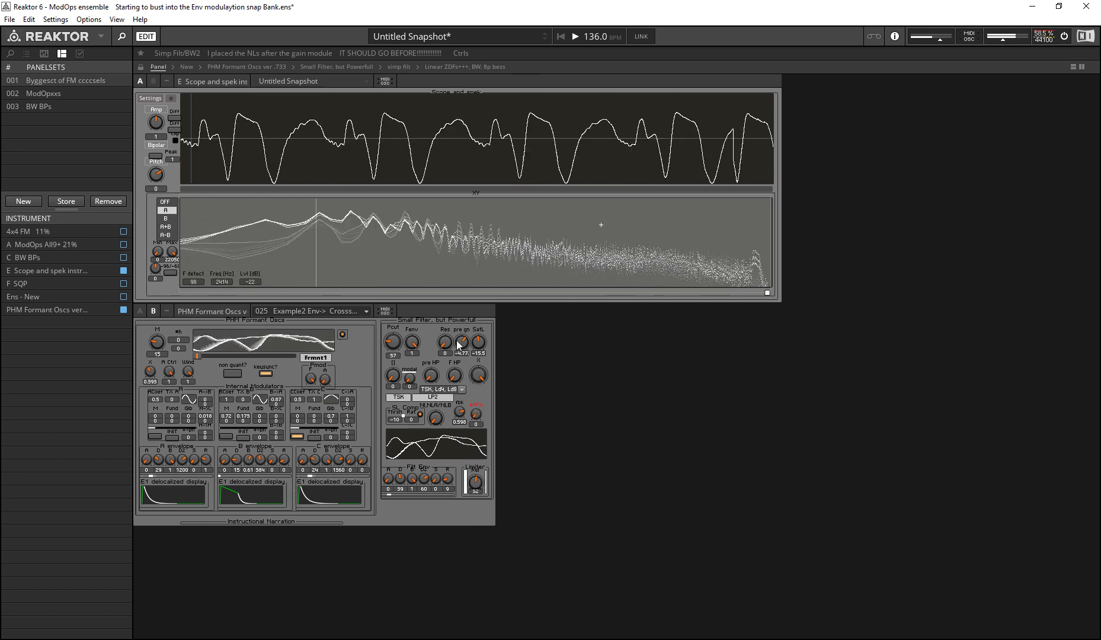
# Step: Raise FBk to about 0.712 and vary #APs and Pcut on the TSK lowpass
pyautogui.click(458, 412)
pyautogui.moveTo(457, 412); pyautogui.dragTo(432, 390)
pyautogui.click(475, 420)
pyautogui.moveTo(394, 349); pyautogui.dragTo(443, 363)
pyautogui.moveTo(477, 418); pyautogui.dragTo(394, 299)
# Step: Set pre gain to 0, SatL to about -0.94, and #APs to 2
pyautogui.moveTo(464, 347); pyautogui.dragTo(466, 323)
pyautogui.moveTo(477, 338); pyautogui.dragTo(432, 304)
pyautogui.moveTo(476, 419); pyautogui.dragTo(444, 328)
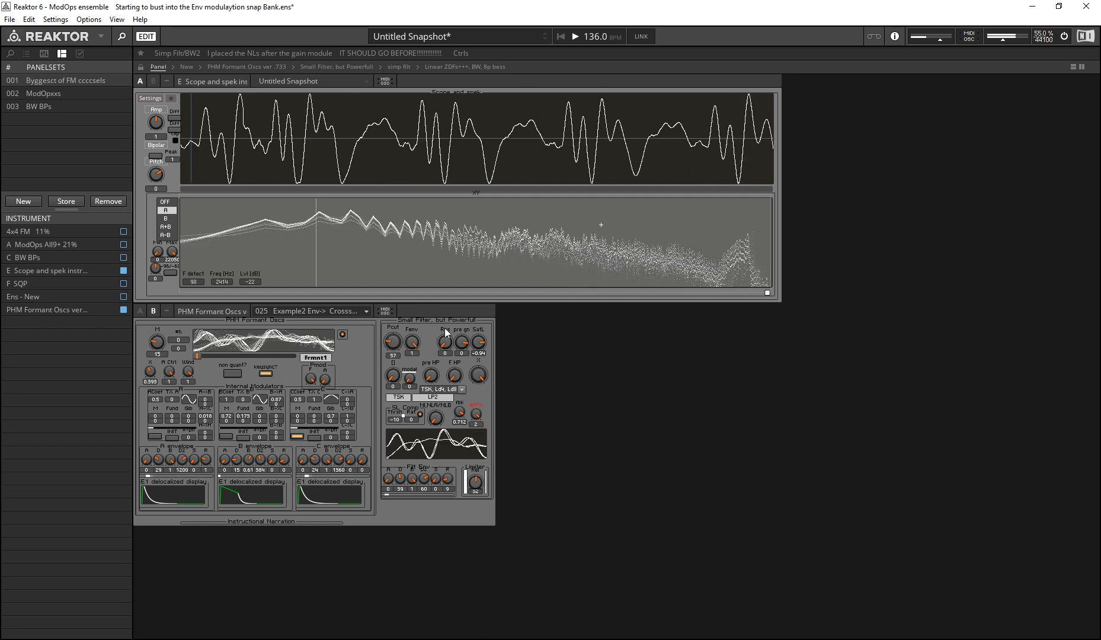
# Step: Lower FBk through about 0.117 to 0.01 while keeping #APs at 2
pyautogui.click(478, 413)
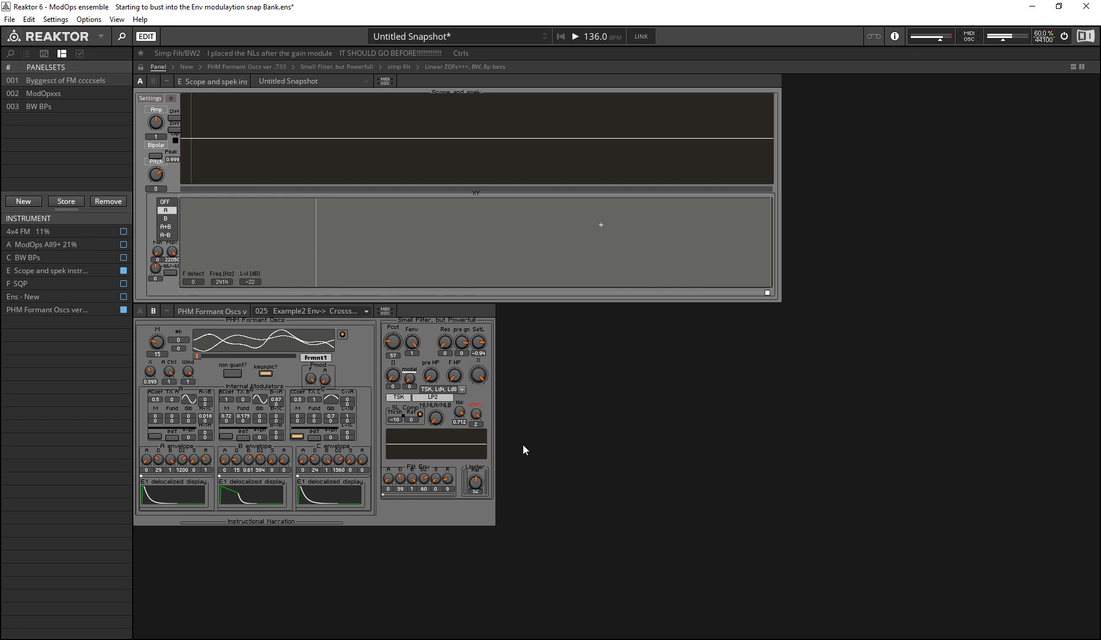
pyautogui.moveTo(462, 411); pyautogui.dragTo(466, 466)
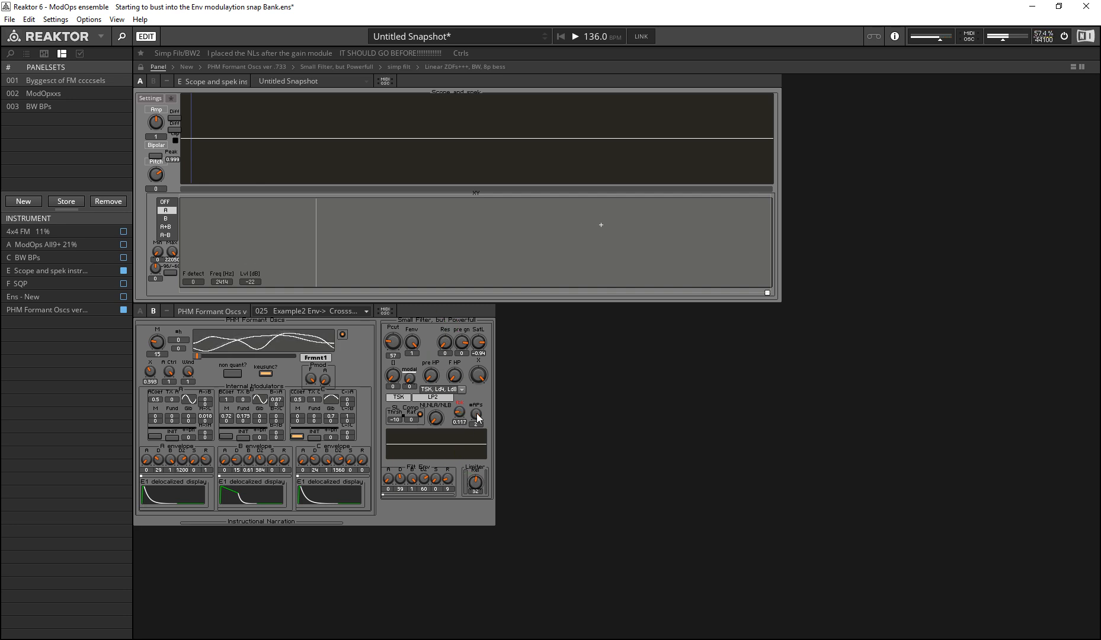
pyautogui.moveTo(461, 416); pyautogui.dragTo(498, 489)
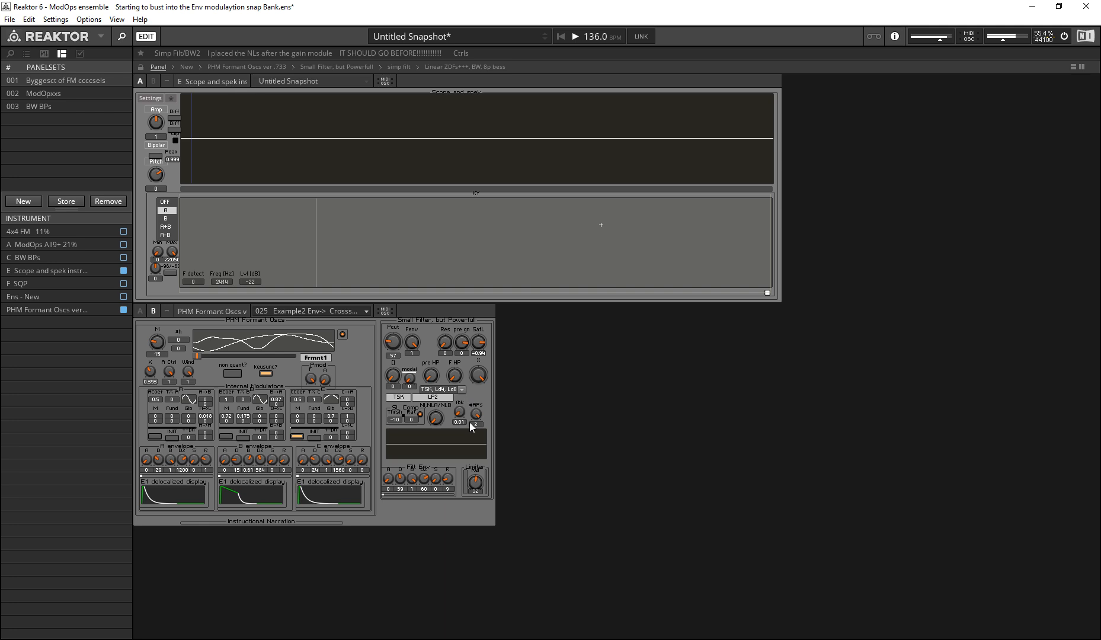
# Step: Raise FBk to about 0.845 and Pcut to 77, and lower SatL to about -35 on the TSK lowpass
pyautogui.moveTo(462, 413); pyautogui.dragTo(381, 274)
pyautogui.moveTo(406, 346); pyautogui.dragTo(367, 295)
pyautogui.moveTo(460, 412)
pyautogui.mouseDown()
pyautogui.moveTo(450, 511)
pyautogui.moveTo(460, 546)
pyautogui.moveTo(476, 418)
pyautogui.mouseUp()
pyautogui.moveTo(479, 340); pyautogui.dragTo(457, 476)
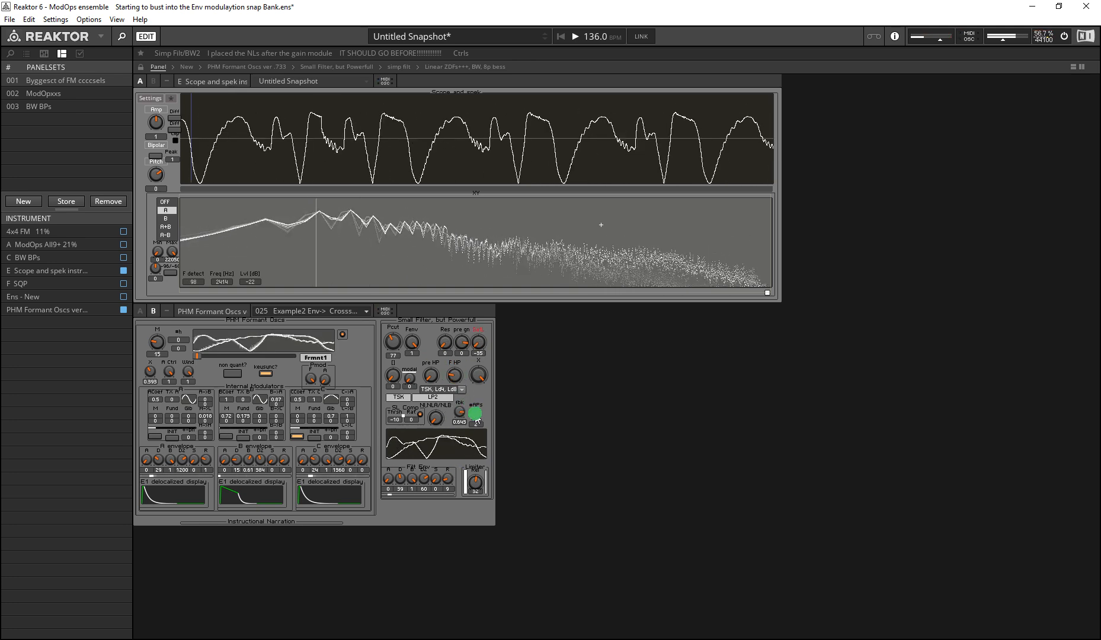
# Step: Raise SatL to 6 and bring FBk and Res down to 0
pyautogui.moveTo(474, 339); pyautogui.dragTo(472, 237)
pyautogui.moveTo(460, 412); pyautogui.dragTo(476, 558)
pyautogui.moveTo(446, 345); pyautogui.dragTo(448, 376)
# Step: Switch the filter type to BW1 2,3,4 LIN with Res at 0 and raise FBk to about 0.495
pyautogui.click(454, 389)
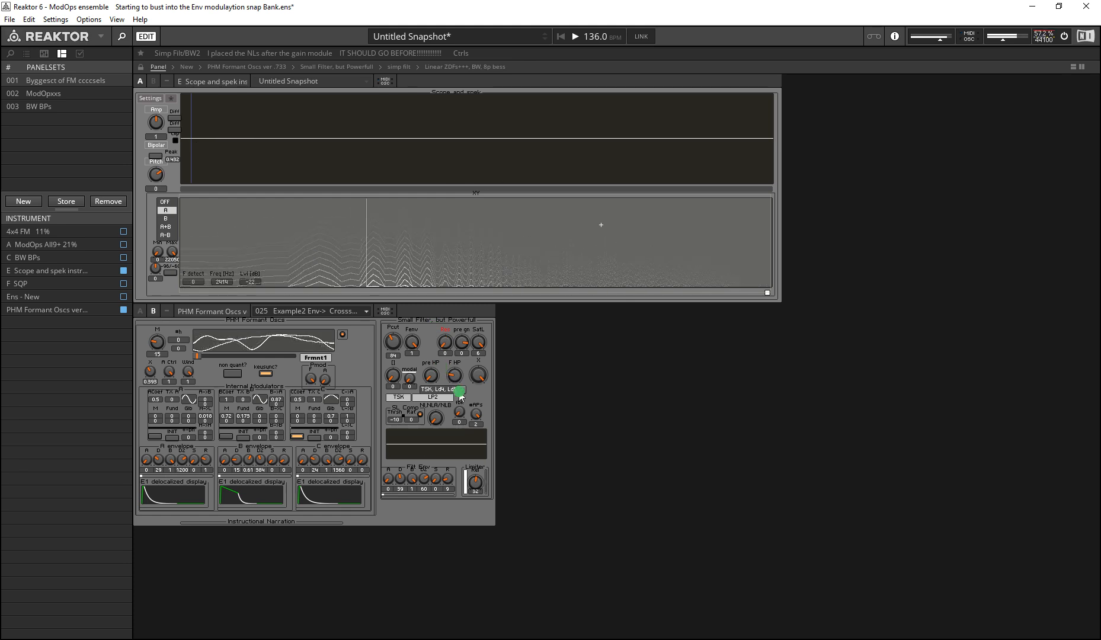
pyautogui.click(537, 420)
pyautogui.click(456, 390)
pyautogui.click(460, 439)
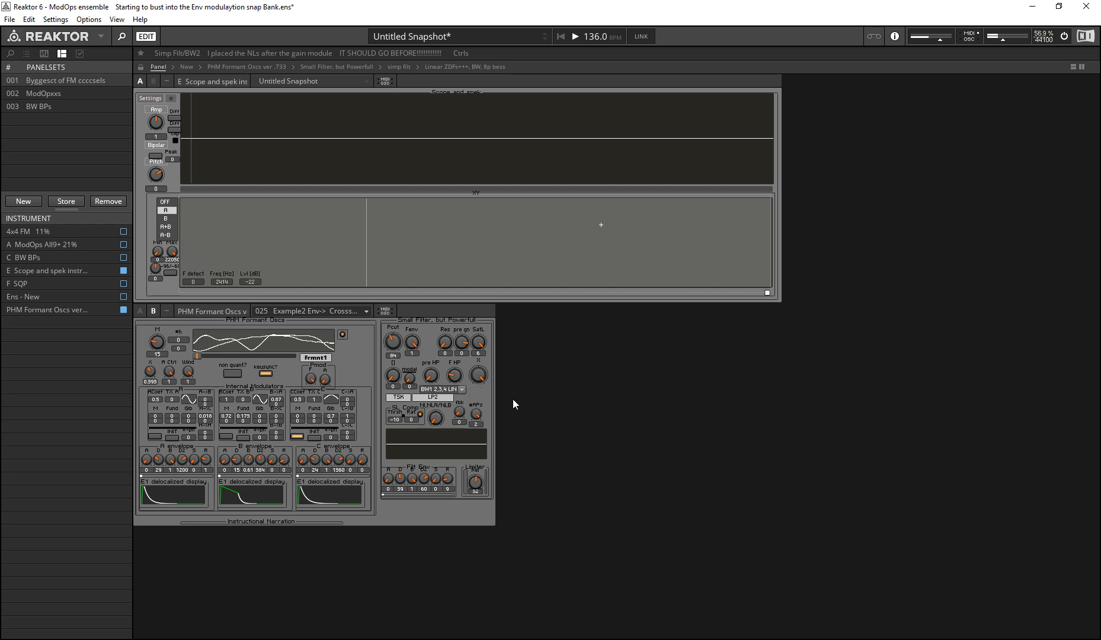
pyautogui.moveTo(446, 350)
pyautogui.mouseDown()
pyautogui.moveTo(425, 318)
pyautogui.moveTo(425, 403)
pyautogui.moveTo(590, 115)
pyautogui.moveTo(546, 122)
pyautogui.moveTo(537, 608)
pyautogui.mouseUp()
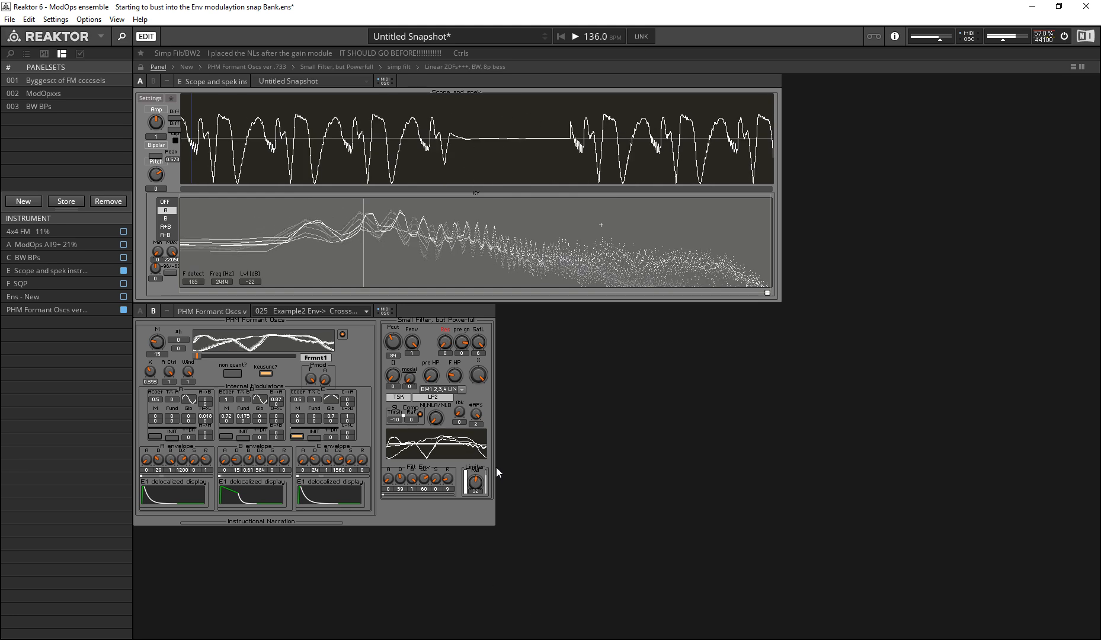
pyautogui.moveTo(459, 412)
pyautogui.mouseDown()
pyautogui.moveTo(358, 305)
pyautogui.moveTo(391, 363)
pyautogui.moveTo(375, 325)
pyautogui.moveTo(339, 338)
pyautogui.moveTo(351, 403)
pyautogui.moveTo(323, 324)
pyautogui.mouseUp()
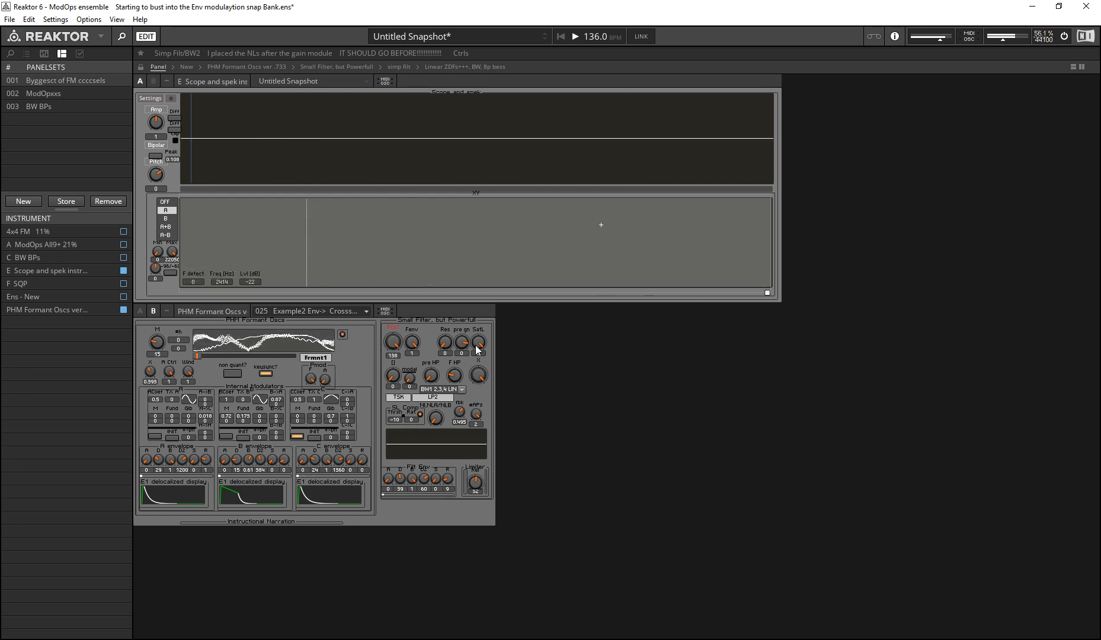
# Step: Set SatL to about -5.58 and Res to 0.66, and return FBk to 0
pyautogui.moveTo(483, 342)
pyautogui.mouseDown()
pyautogui.moveTo(470, 361)
pyautogui.moveTo(392, 355)
pyautogui.moveTo(385, 405)
pyautogui.mouseUp()
pyautogui.moveTo(446, 343); pyautogui.dragTo(423, 305)
pyautogui.moveTo(463, 411)
pyautogui.mouseDown()
pyautogui.moveTo(445, 571)
pyautogui.moveTo(420, 423)
pyautogui.moveTo(398, 553)
pyautogui.mouseUp()
pyautogui.moveTo(454, 420); pyautogui.dragTo(462, 486)
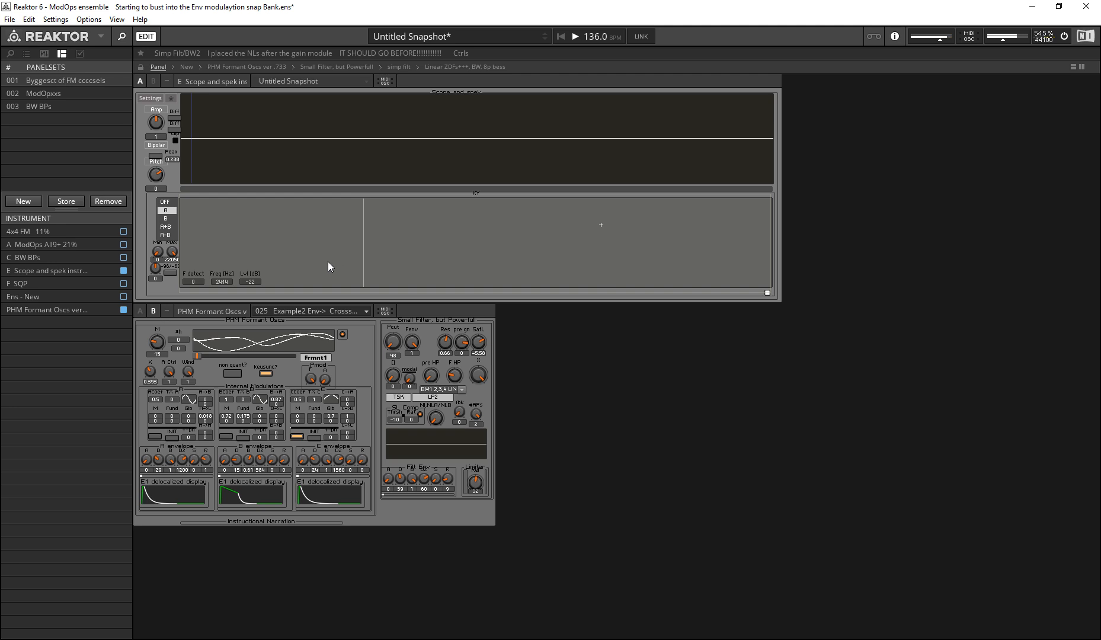
# Step: Sweep Pcut up to 137 and back down to 84 on the BW1 filter
pyautogui.moveTo(392, 342); pyautogui.dragTo(297, 240)
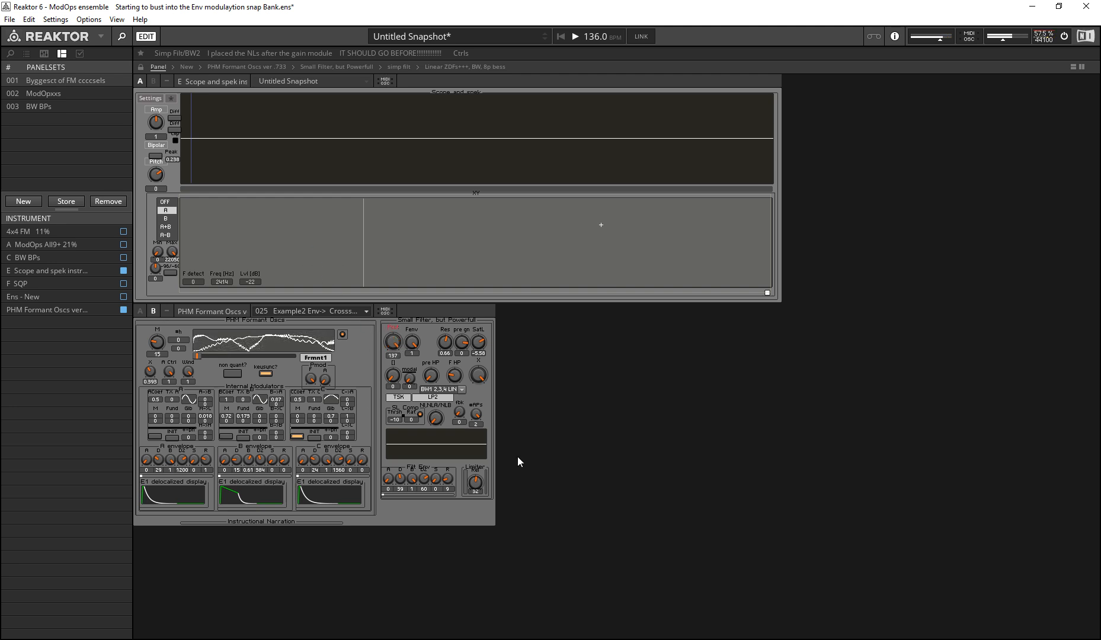
pyautogui.click(462, 414)
pyautogui.moveTo(393, 342); pyautogui.dragTo(433, 386)
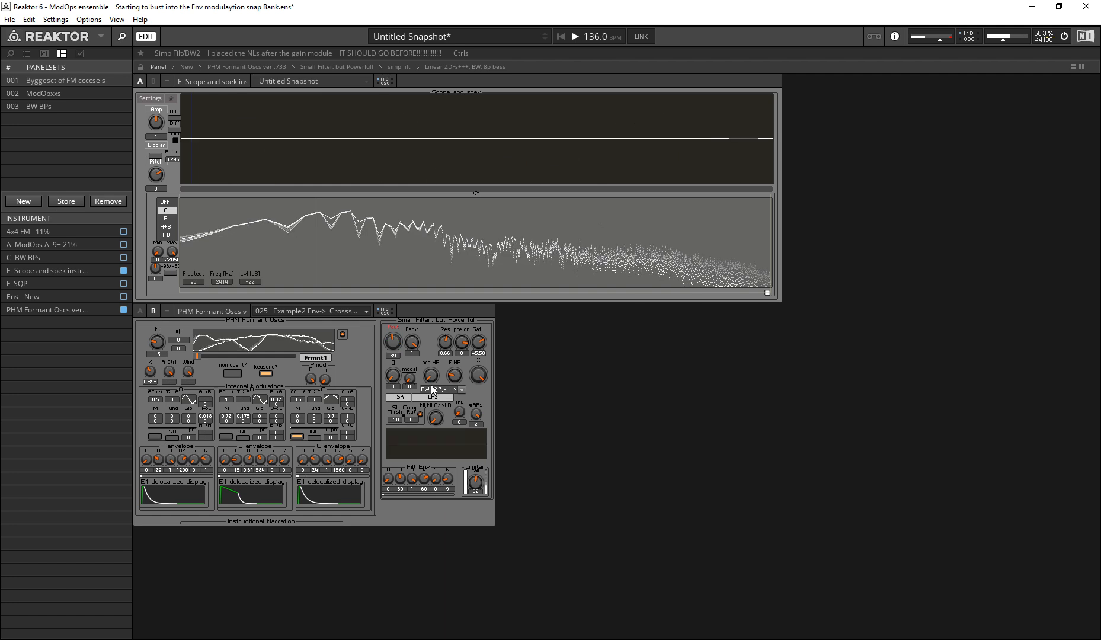
# Step: Switch the filter type to TSK, Ld4, Ld8, with Pcut at 121 and Res at 0
pyautogui.click(434, 389)
pyautogui.click(442, 408)
pyautogui.moveTo(393, 342); pyautogui.dragTo(367, 290)
pyautogui.moveTo(401, 346); pyautogui.dragTo(439, 509)
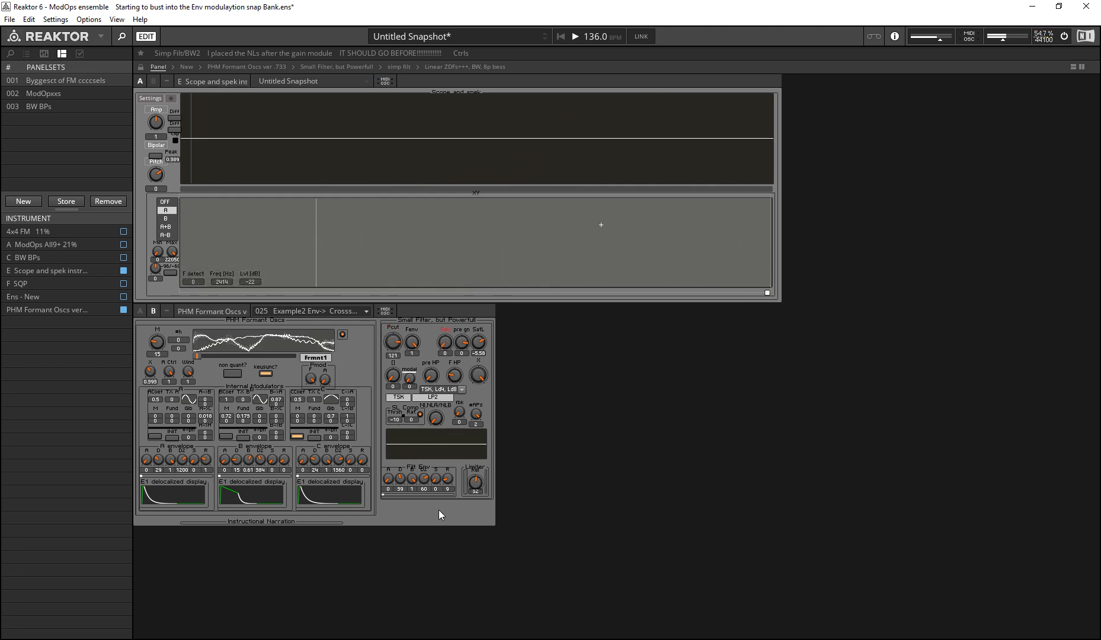
# Step: Raise FBk to 0.75 and Pcut to 138 on the TSK filter
pyautogui.moveTo(459, 416); pyautogui.dragTo(379, 205)
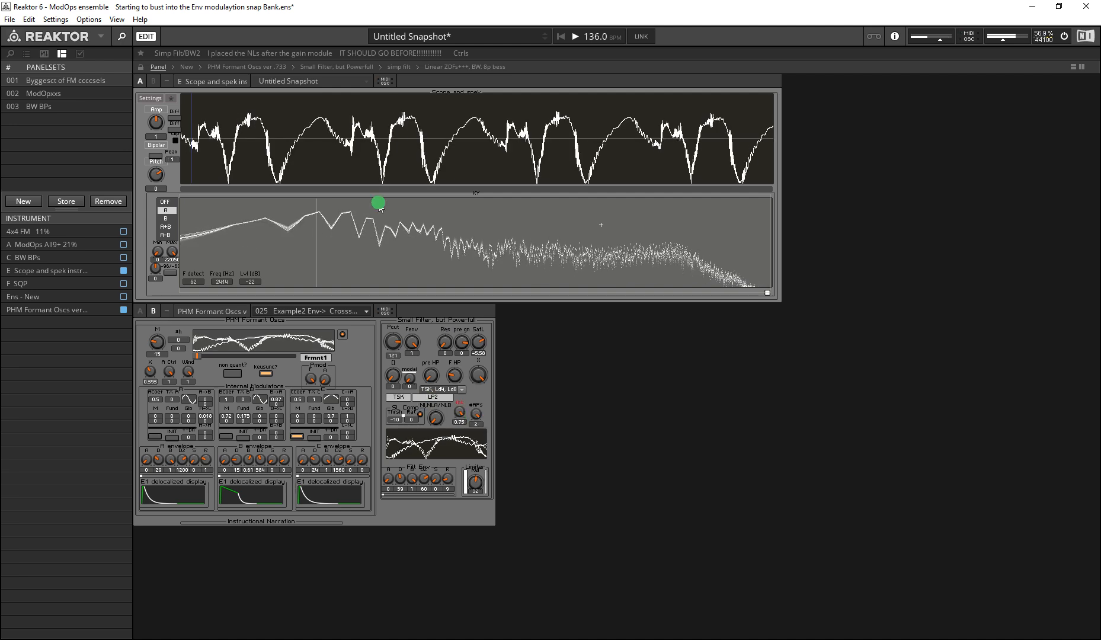
pyautogui.moveTo(396, 344)
pyautogui.mouseDown()
pyautogui.moveTo(388, 359)
pyautogui.moveTo(399, 317)
pyautogui.moveTo(400, 344)
pyautogui.mouseUp()
pyautogui.doubleClick(397, 345)
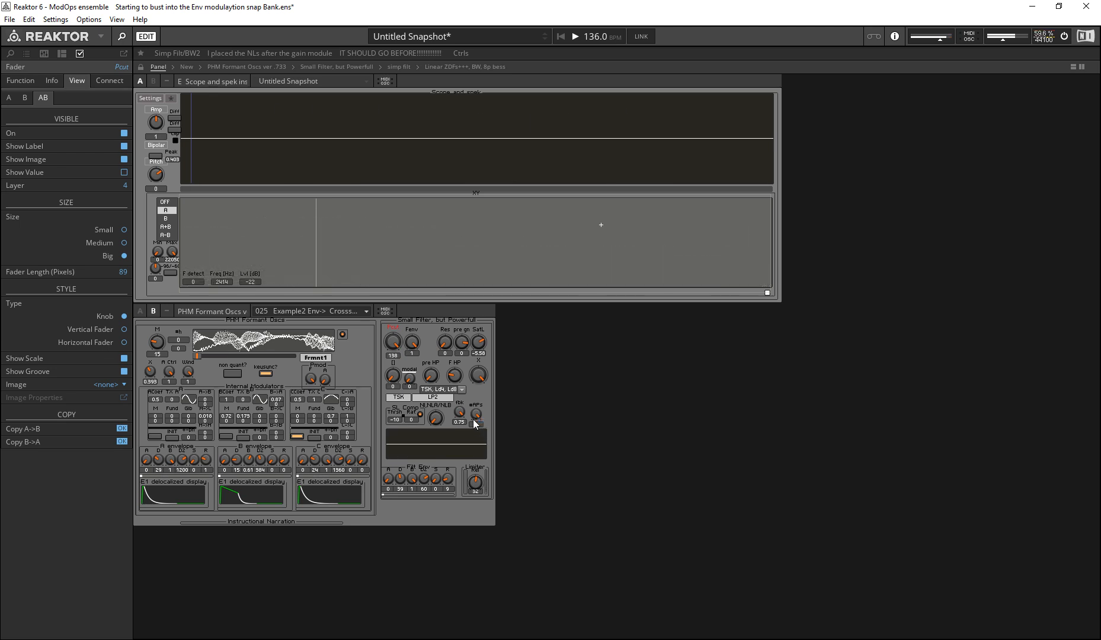
# Step: Try Res at 0.98 with FBk near 0, and bring both Res and FBk back to 0
pyautogui.moveTo(475, 421)
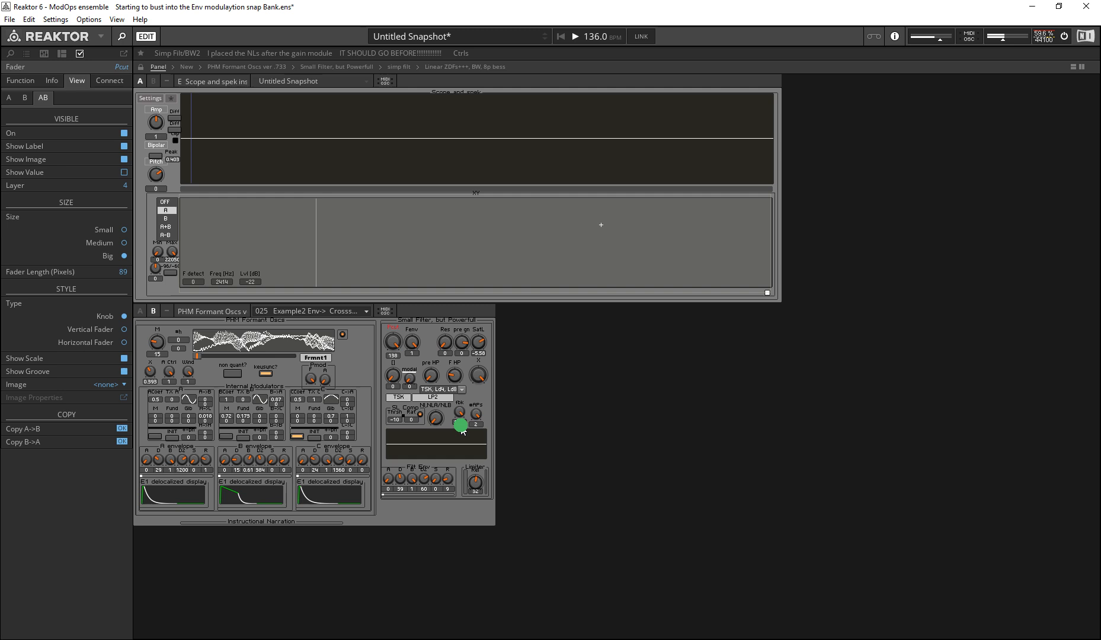
pyautogui.click(446, 343)
pyautogui.click(558, 426)
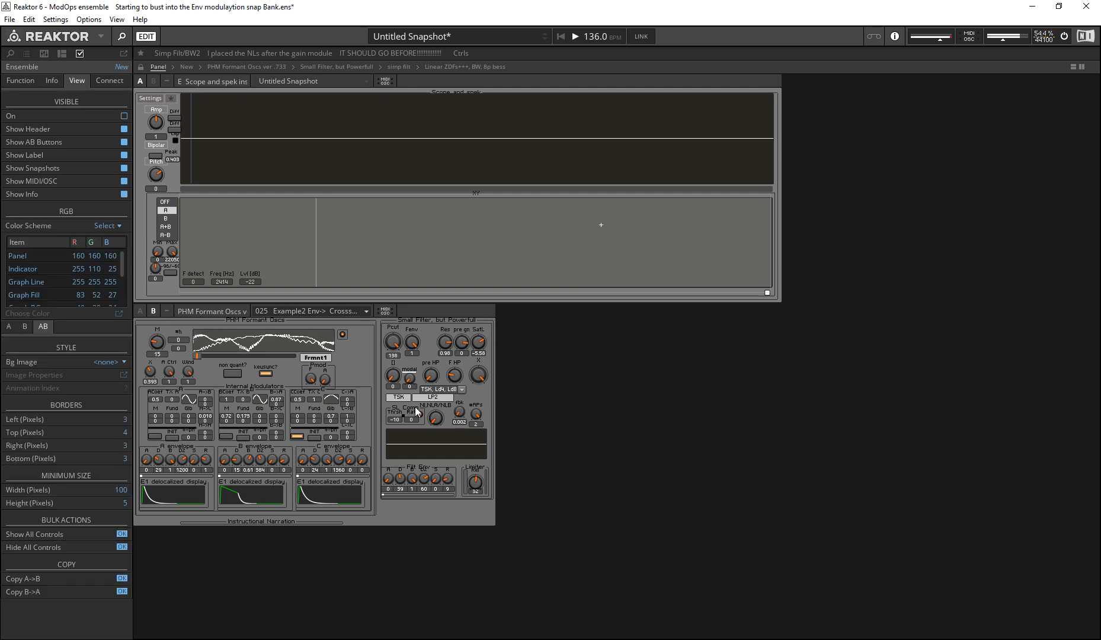
pyautogui.click(466, 459)
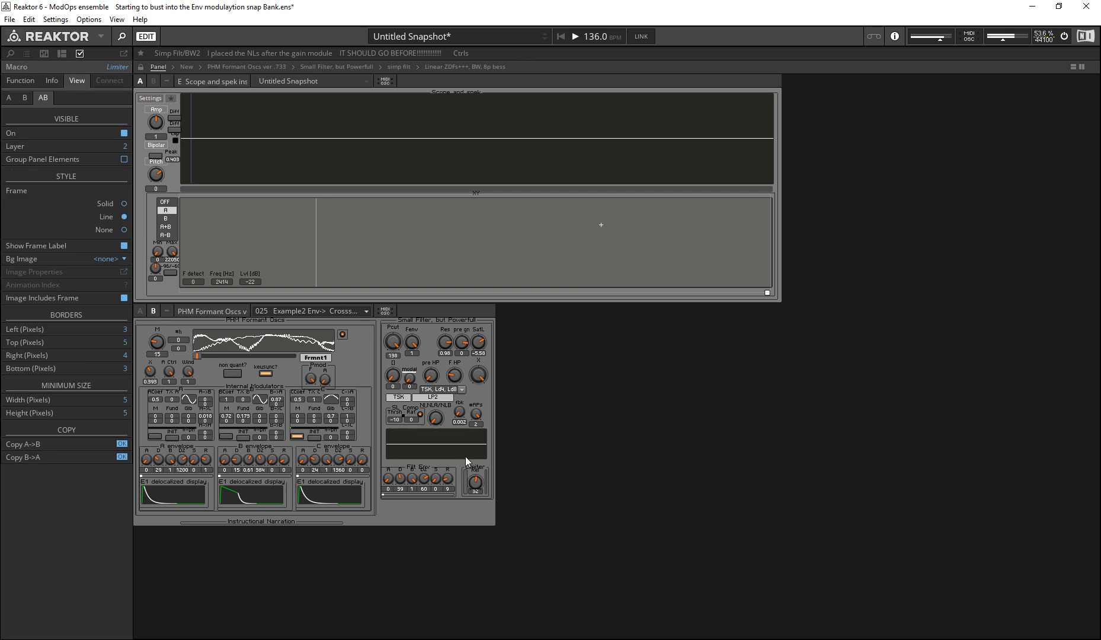
pyautogui.click(461, 420)
pyautogui.click(446, 342)
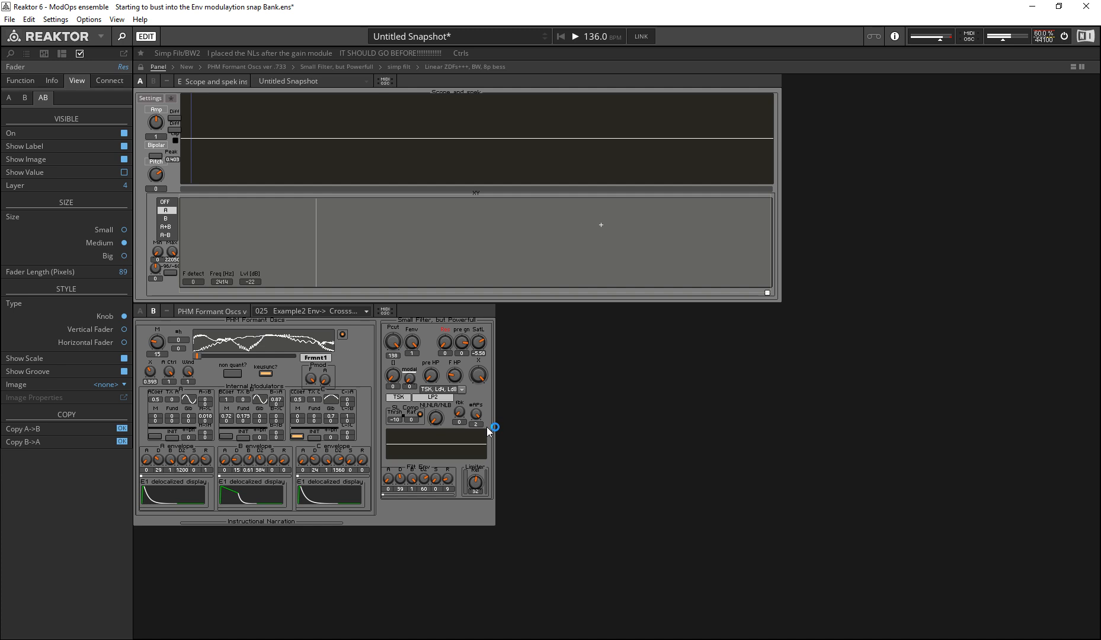
pyautogui.click(541, 443)
pyautogui.click(422, 472)
pyautogui.click(478, 412)
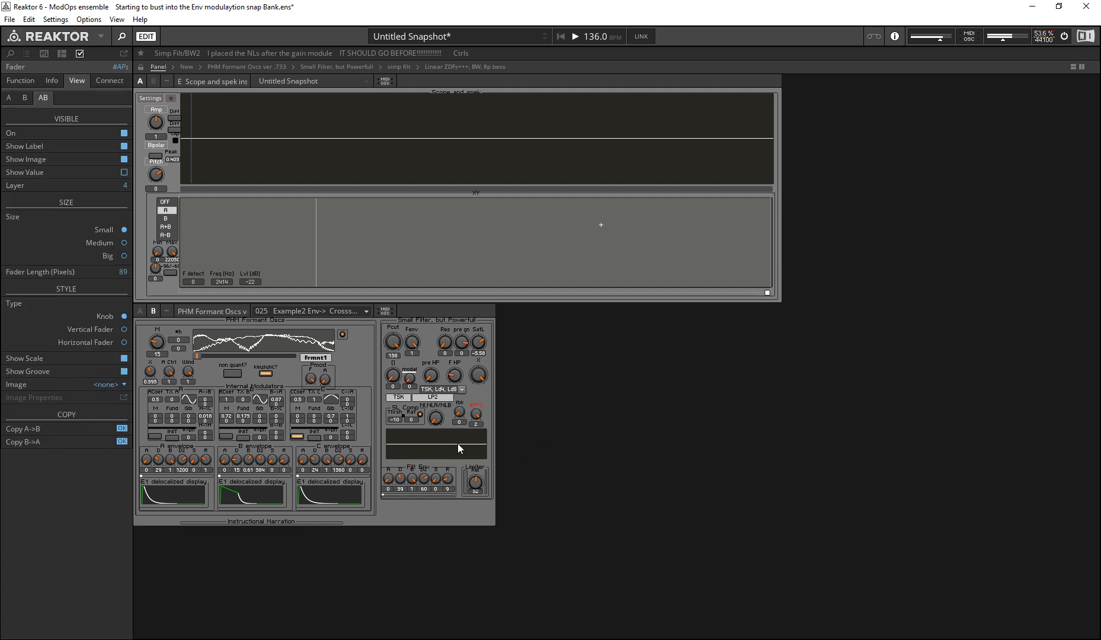
pyautogui.click(427, 471)
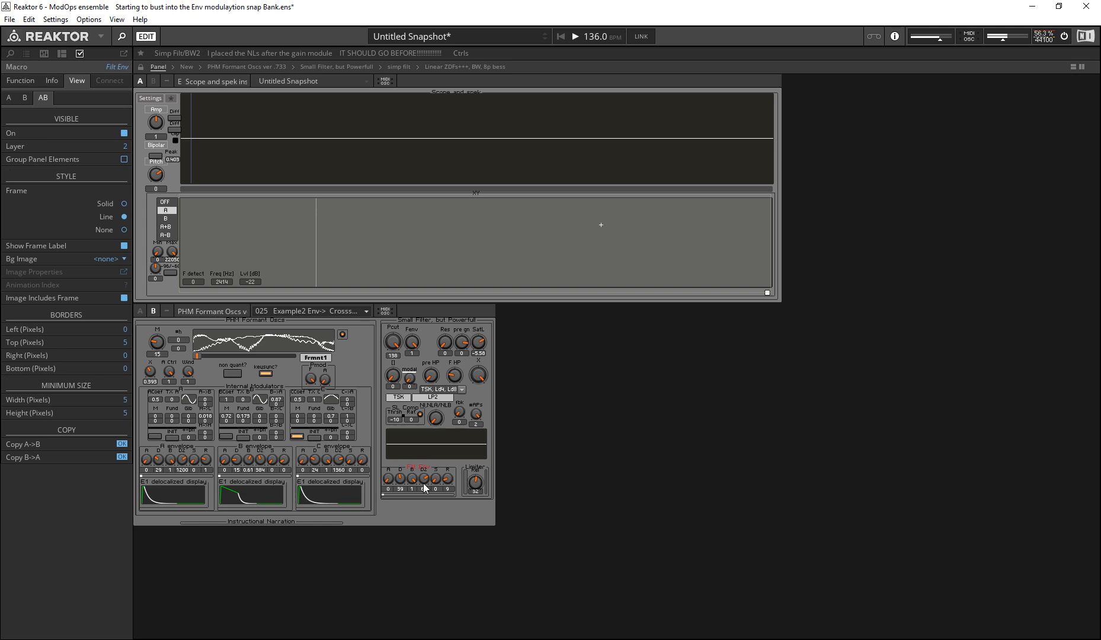
pyautogui.click(165, 482)
pyautogui.click(259, 484)
pyautogui.click(322, 482)
pyautogui.click(230, 482)
pyautogui.click(187, 482)
# Step: Reshape the B envelope, ending with D at 9, B at 1 and D2 at 447
pyautogui.moveTo(249, 453); pyautogui.dragTo(131, 297)
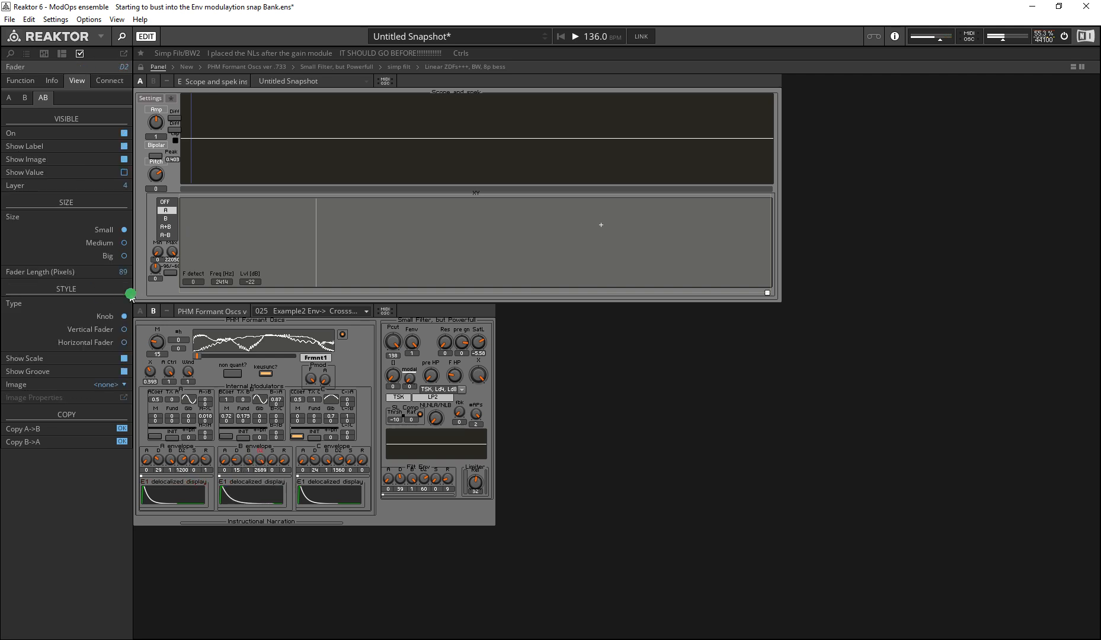
pyautogui.moveTo(247, 474); pyautogui.dragTo(258, 637)
pyautogui.moveTo(235, 466); pyautogui.dragTo(84, 247)
pyautogui.moveTo(224, 466); pyautogui.dragTo(86, 284)
pyautogui.moveTo(251, 464); pyautogui.dragTo(191, 362)
pyautogui.moveTo(235, 467); pyautogui.dragTo(257, 591)
pyautogui.moveTo(261, 463); pyautogui.dragTo(273, 603)
pyautogui.moveTo(274, 470); pyautogui.dragTo(265, 543)
pyautogui.moveTo(249, 461); pyautogui.dragTo(171, 281)
pyautogui.moveTo(263, 463); pyautogui.dragTo(278, 481)
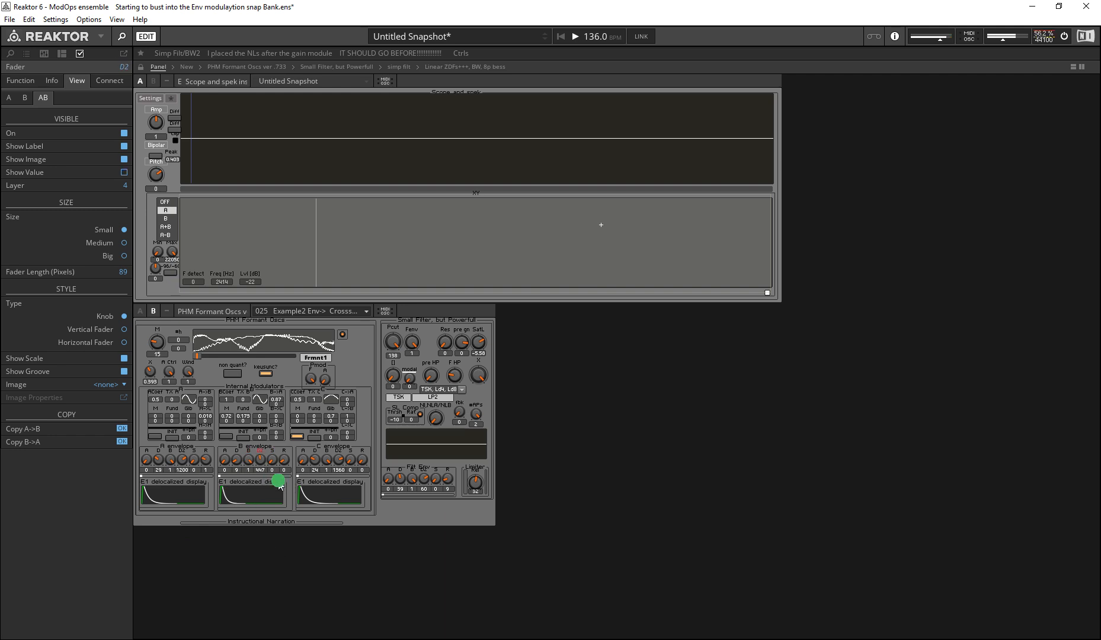
# Step: Toggle the panel visibility of the B envelope macro and its E1 delocalized display off and back on
pyautogui.click(264, 445)
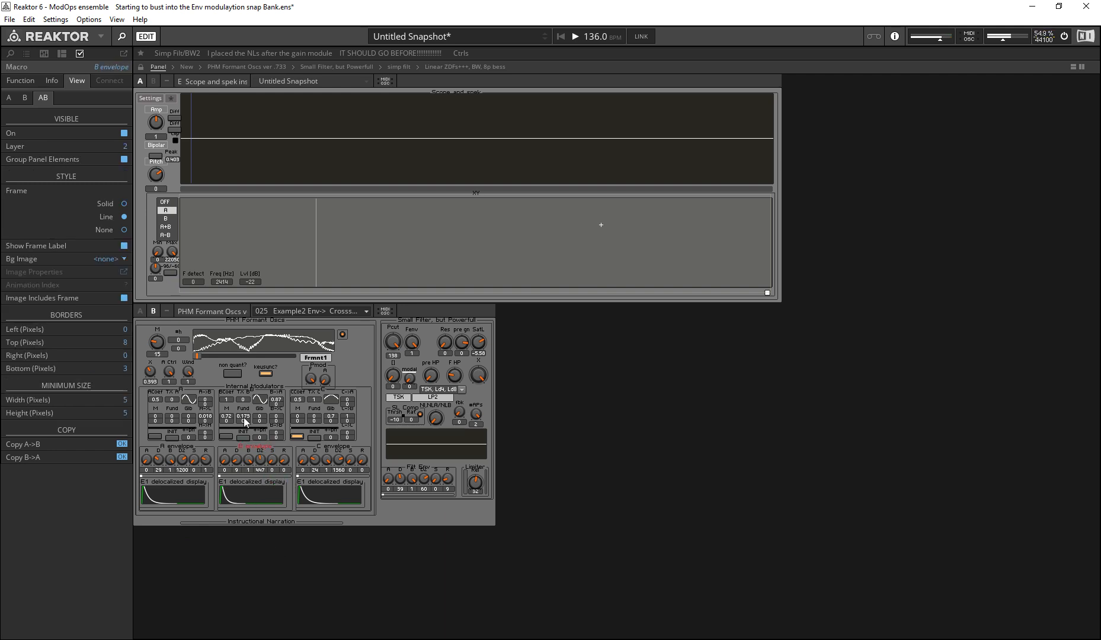
pyautogui.click(124, 133)
pyautogui.click(124, 133)
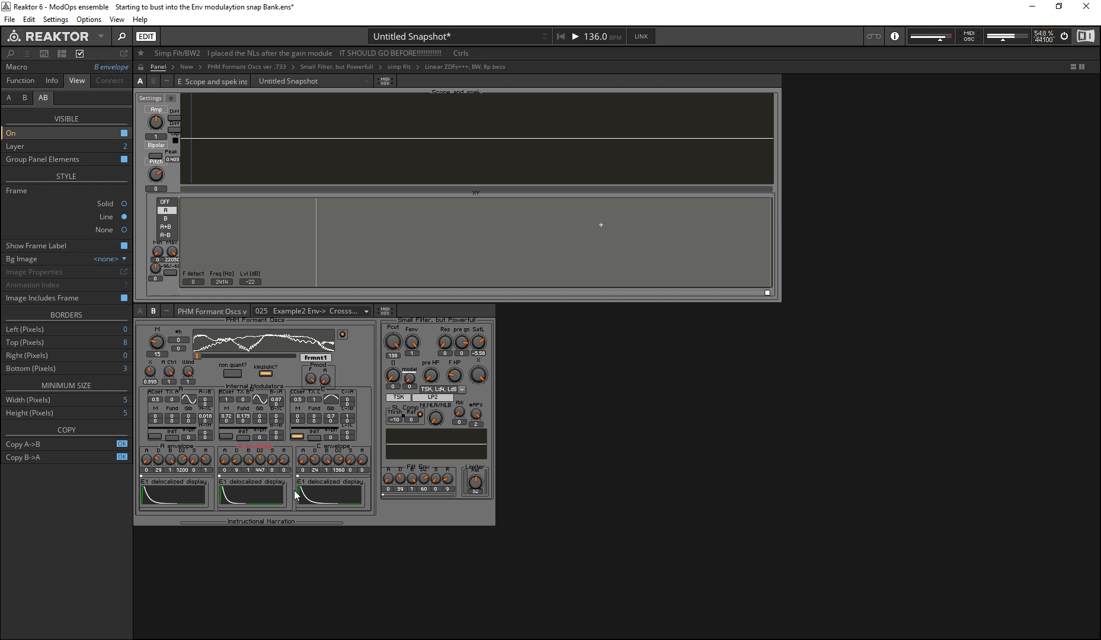
pyautogui.click(243, 478)
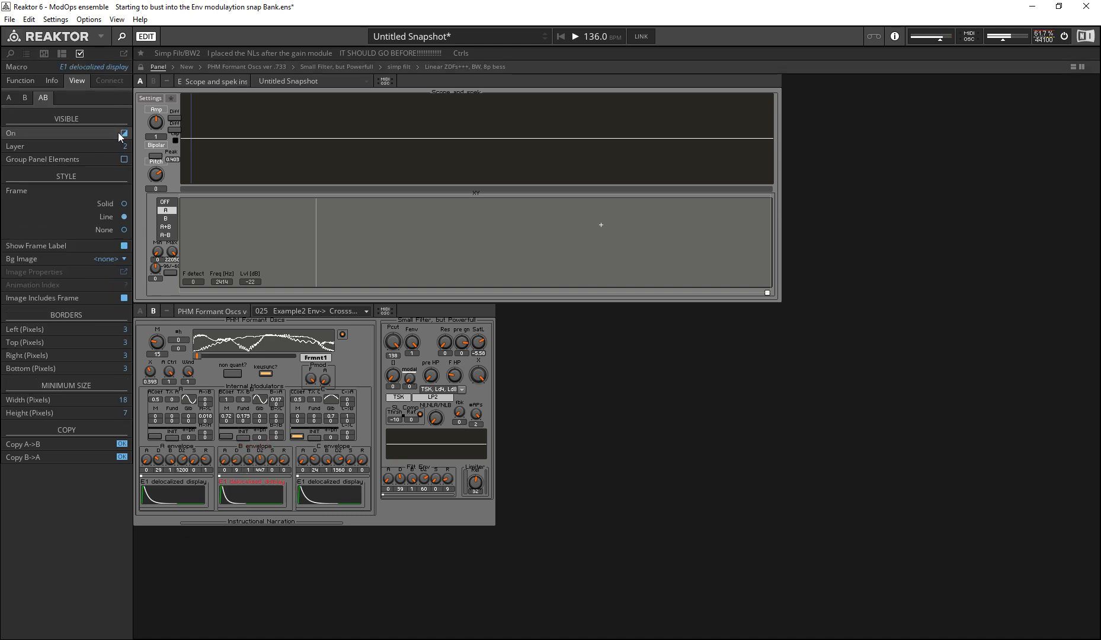
pyautogui.click(123, 132)
pyautogui.click(126, 131)
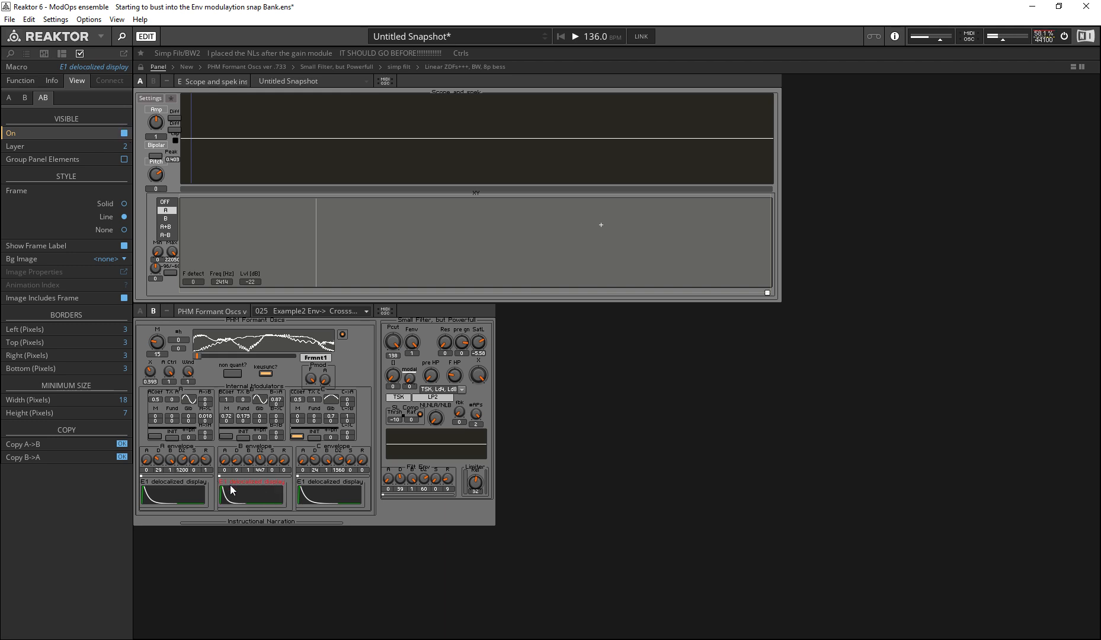
# Step: Show the Filt Env macro's structure in the other pane
pyautogui.click(417, 478)
pyautogui.click(414, 468)
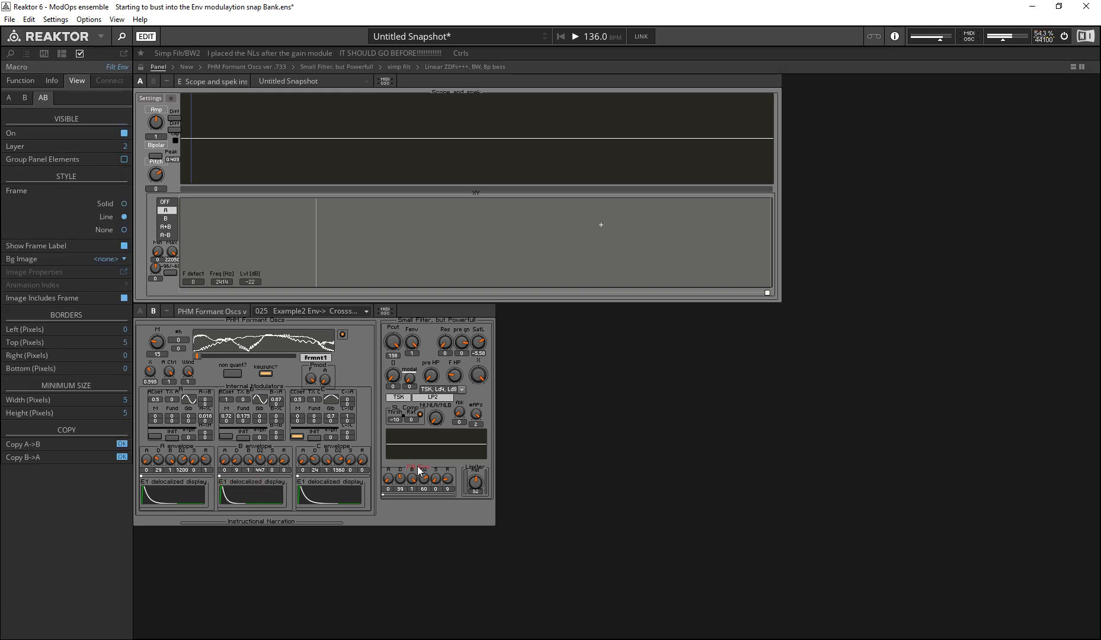
pyautogui.rightClick(418, 466)
pyautogui.click(469, 530)
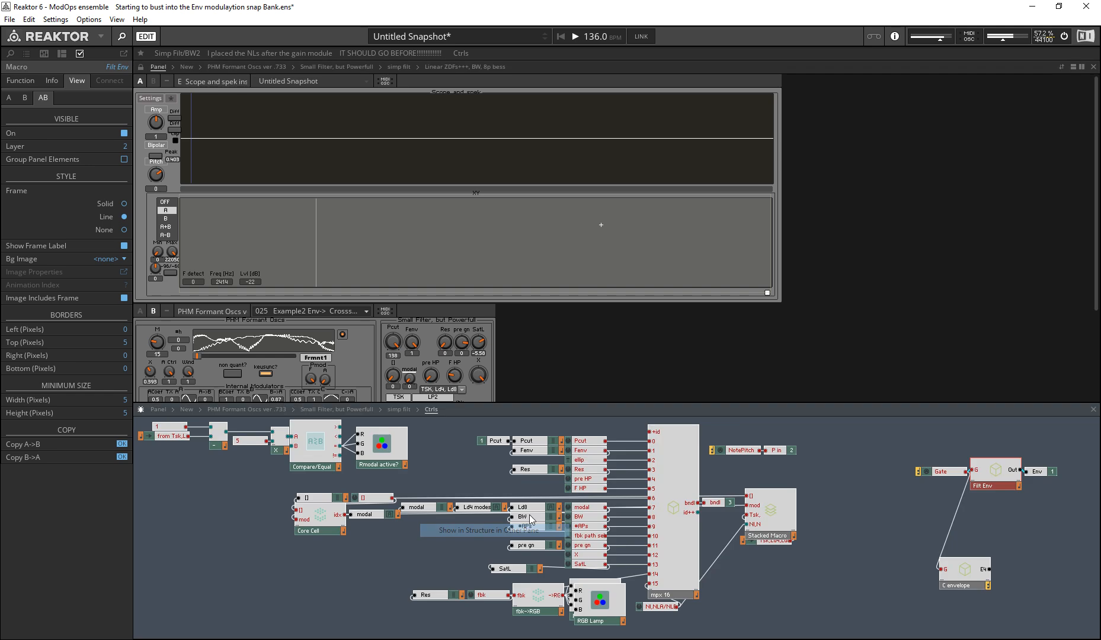
# Step: Turn on panel visibility for the C envelope macro beside Filt Env and move its controls to the limiter's lower right
pyautogui.moveTo(972, 576); pyautogui.dragTo(971, 576)
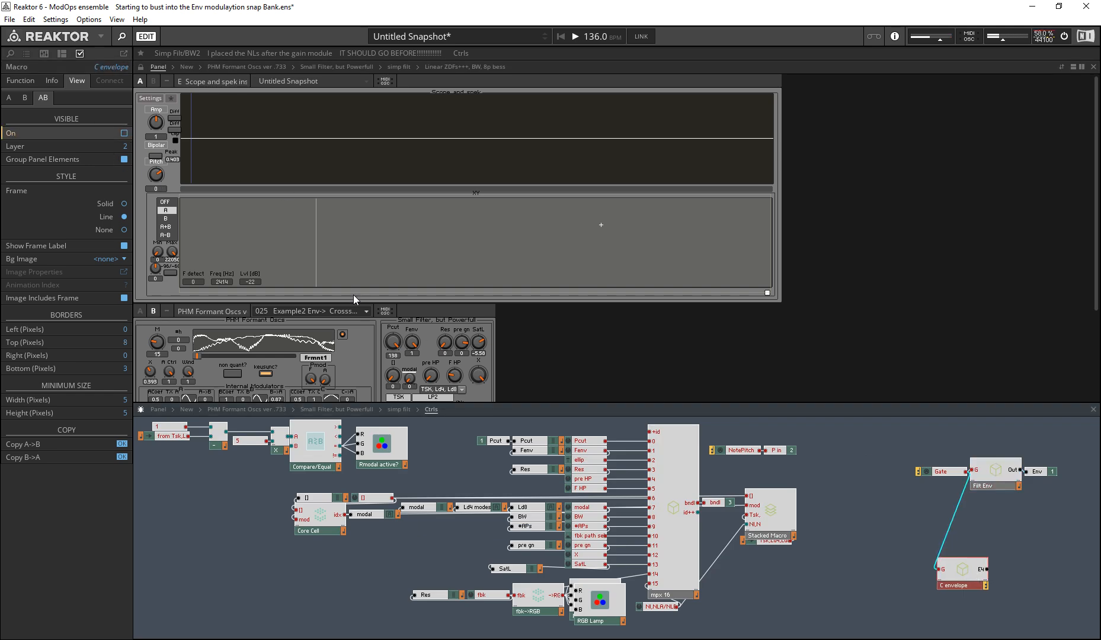
pyautogui.click(124, 134)
pyautogui.scroll(-3, 319, 244)
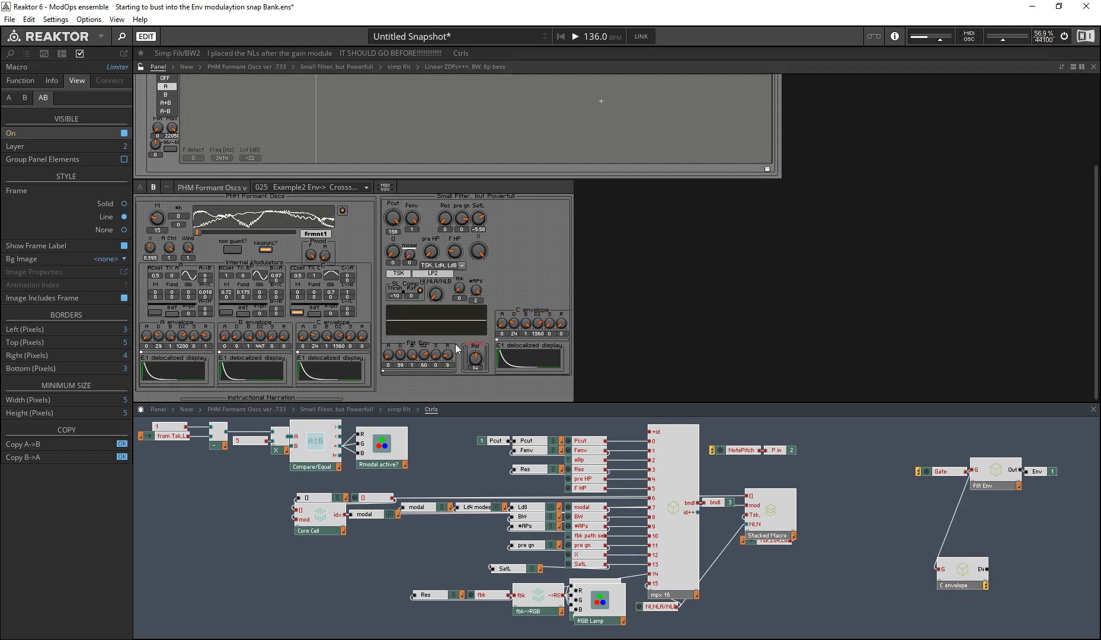
pyautogui.moveTo(540, 318); pyautogui.dragTo(542, 323)
pyautogui.moveTo(541, 336); pyautogui.dragTo(543, 352)
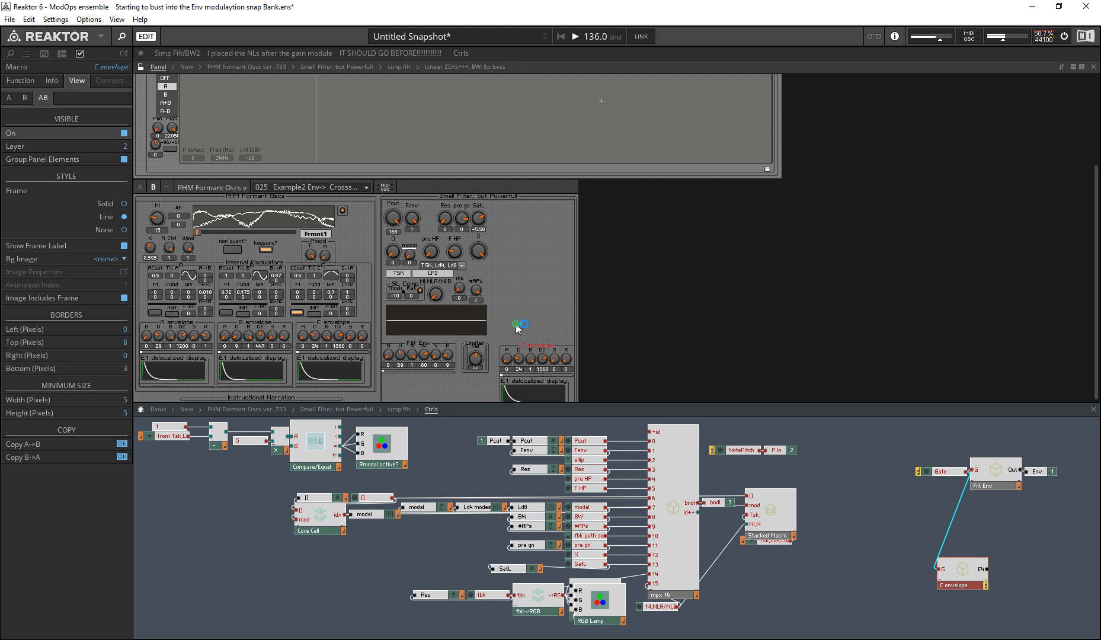
# Step: Browse the snapshot banks and audition snapshots 001 and 004 of the 003 Envelompe modulated bank
pyautogui.click(28, 54)
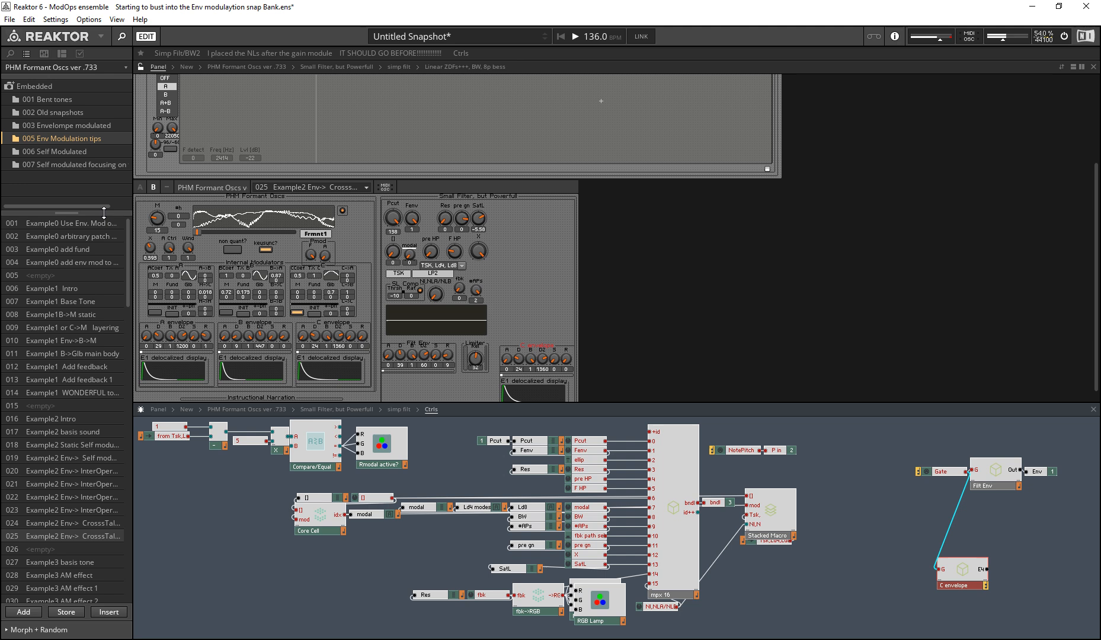
pyautogui.click(56, 151)
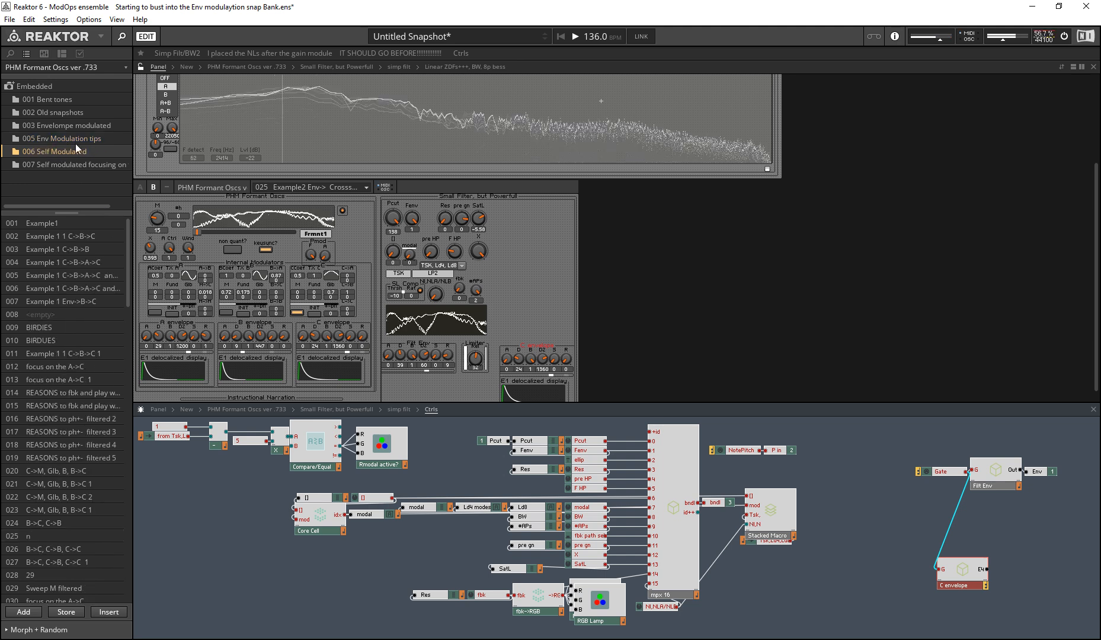
pyautogui.click(73, 141)
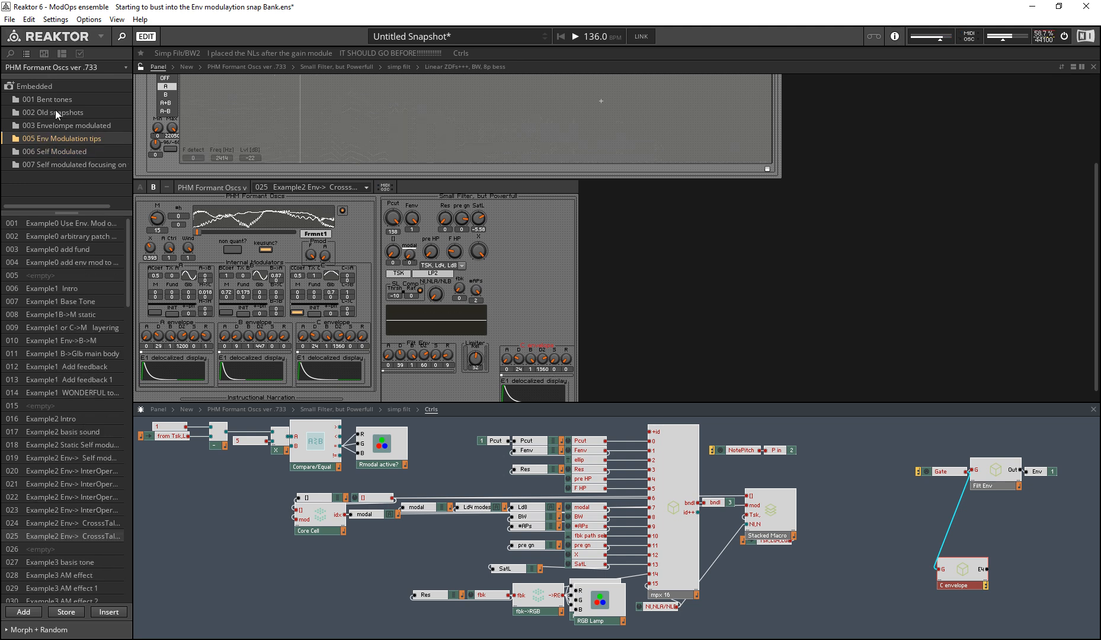
pyautogui.click(70, 125)
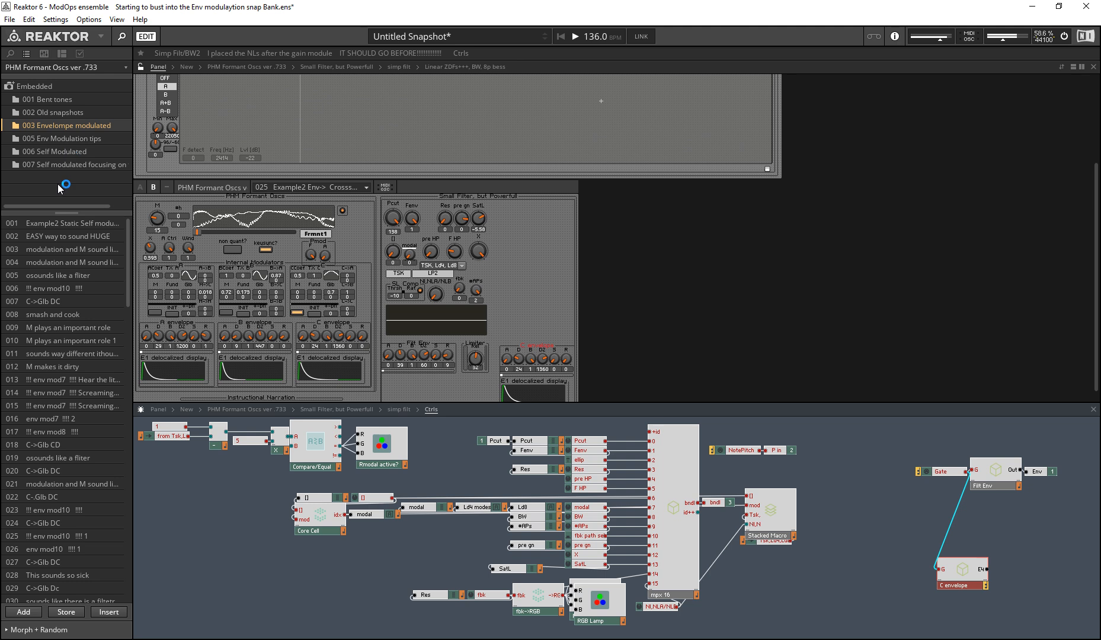
pyautogui.click(45, 223)
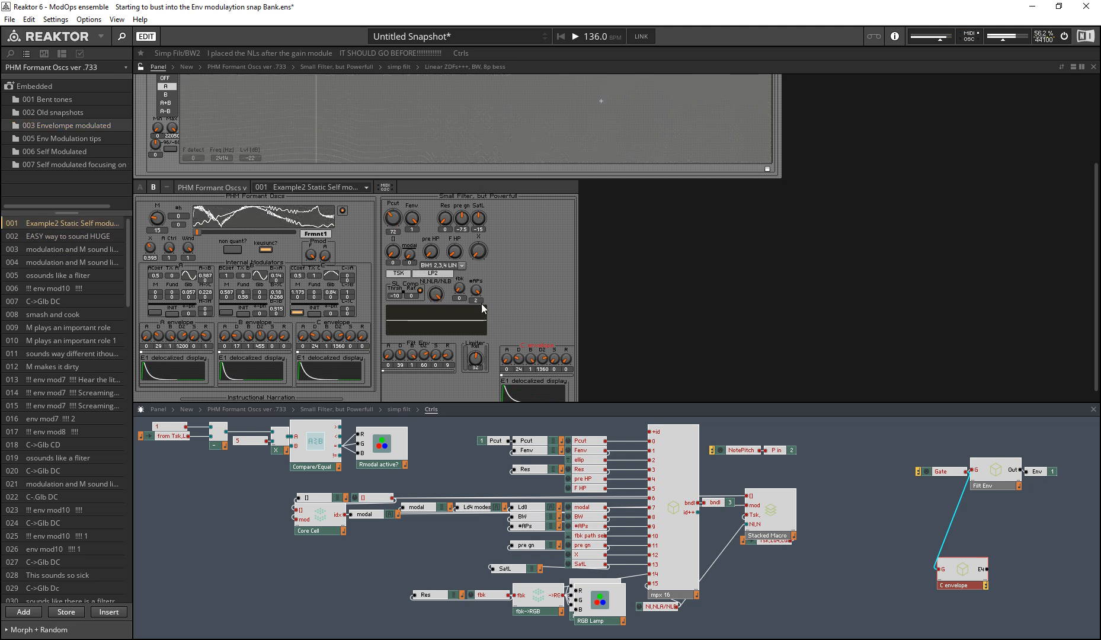
pyautogui.scroll(-1, 565, 307)
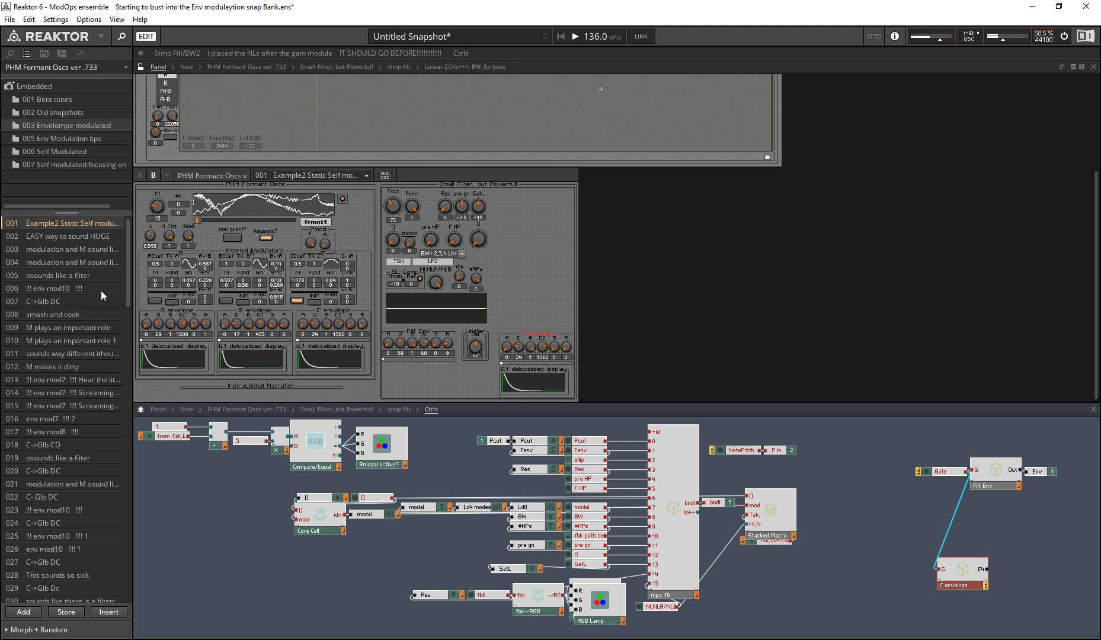
pyautogui.click(70, 262)
# Step: From the 005 Env Modulation tips bank, recall 016 Example2 Intro and 001 Example0 Use Env. Mod, and browse further down the list
pyautogui.click(62, 143)
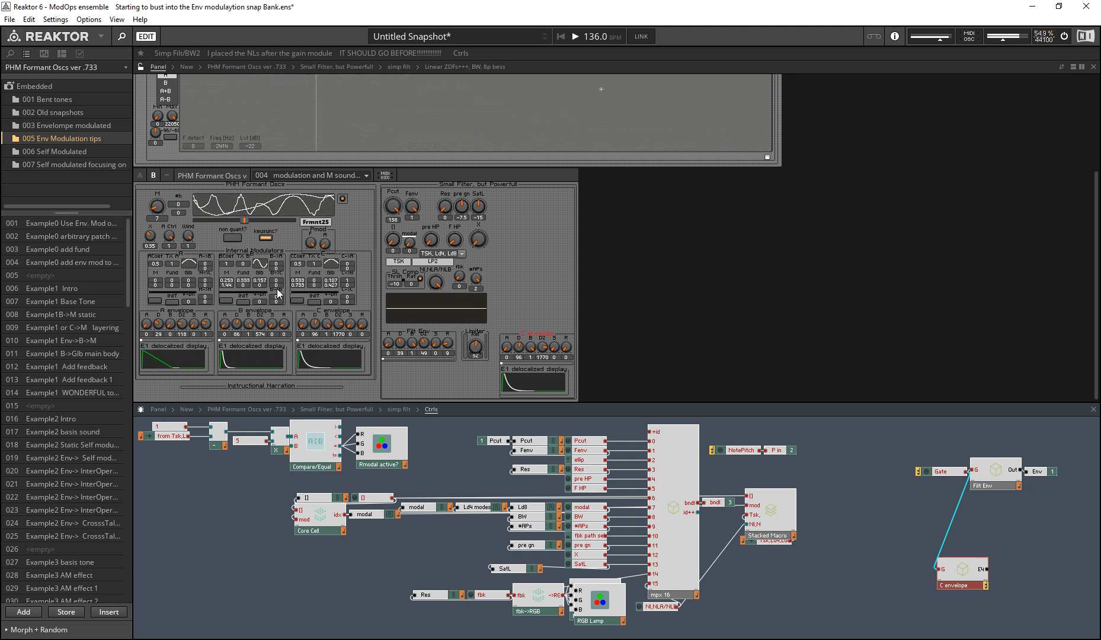
pyautogui.click(54, 419)
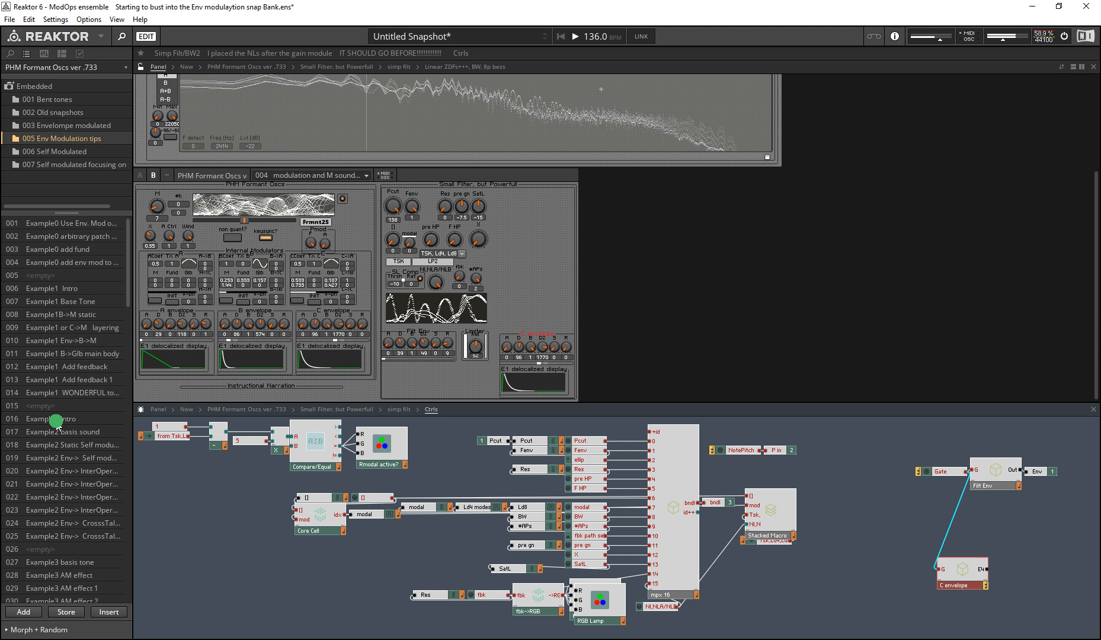
pyautogui.click(72, 225)
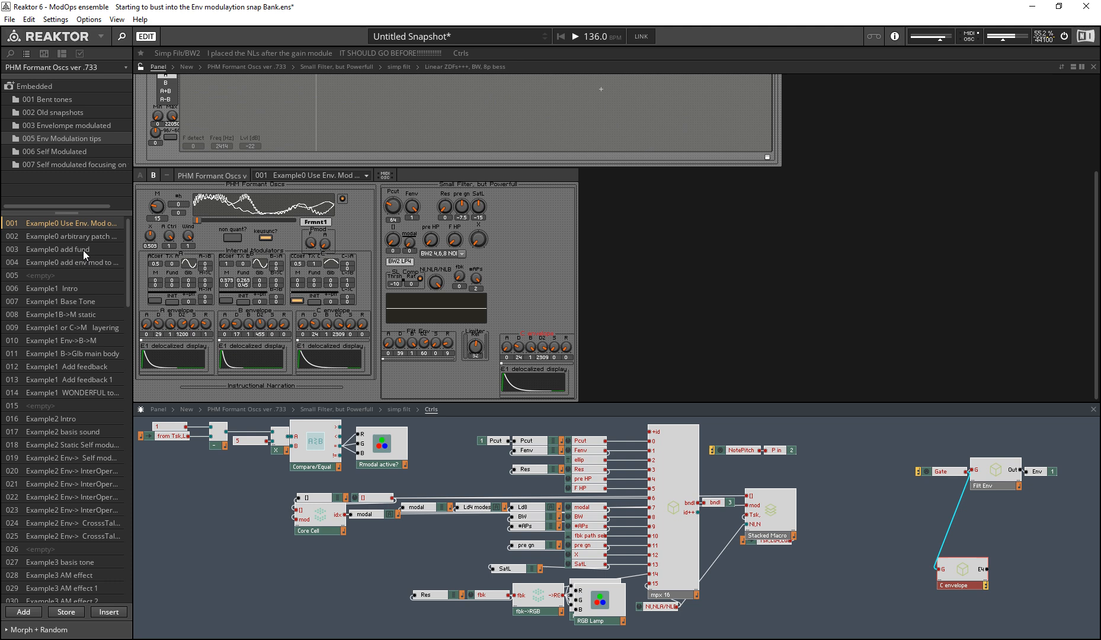
pyautogui.scroll(-4, 108, 327)
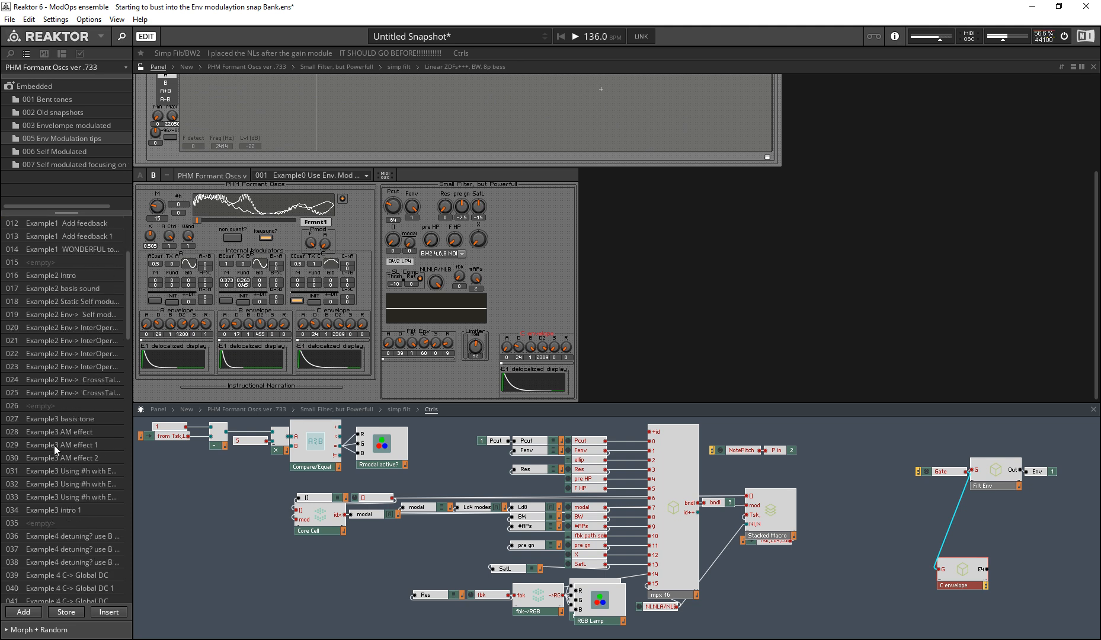
# Step: Audition 014 Example1 WONDERFUL and 025 Example2 Env-> CrosssTalk from the 005 Env Modulation tips bank, ending on 004 Example0 add env mod
pyautogui.scroll(4, 71, 409)
pyautogui.click(78, 393)
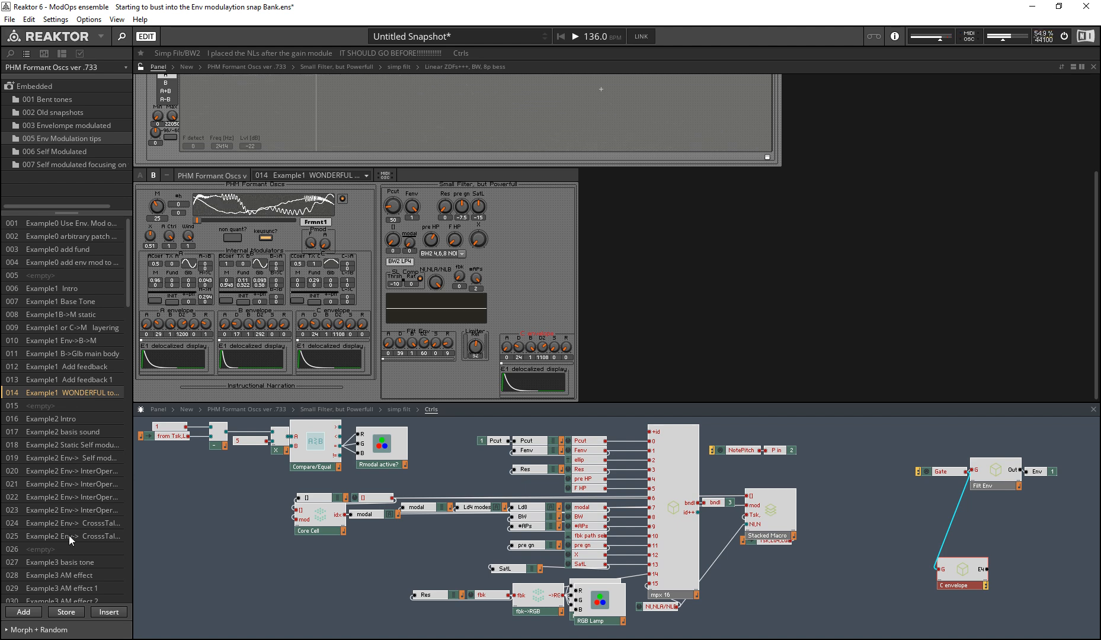
pyautogui.click(69, 536)
pyautogui.click(81, 392)
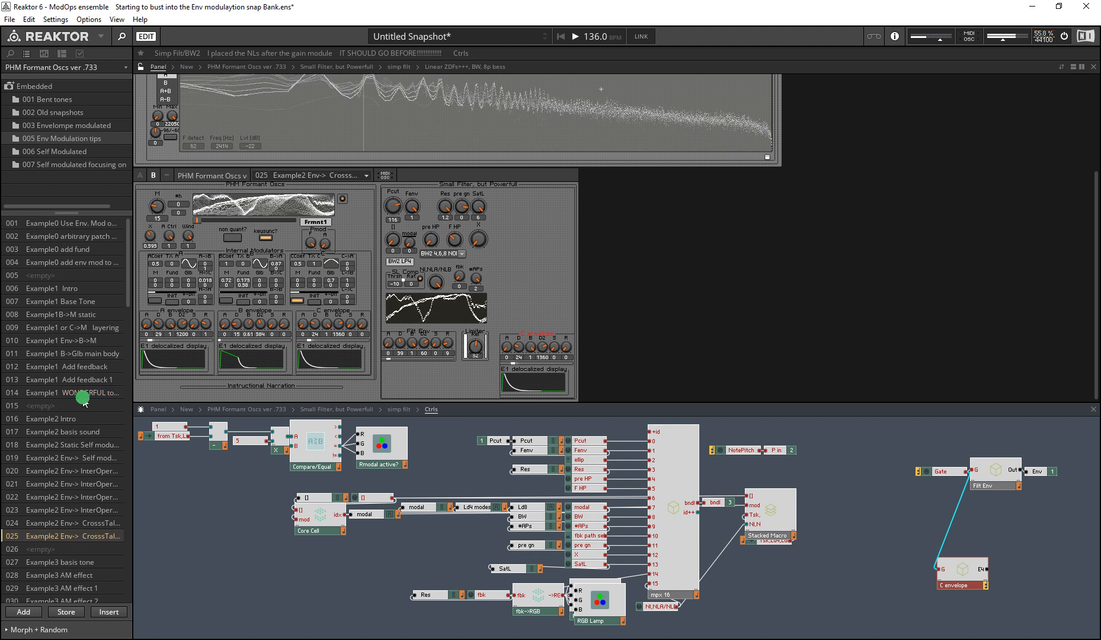
pyautogui.click(78, 261)
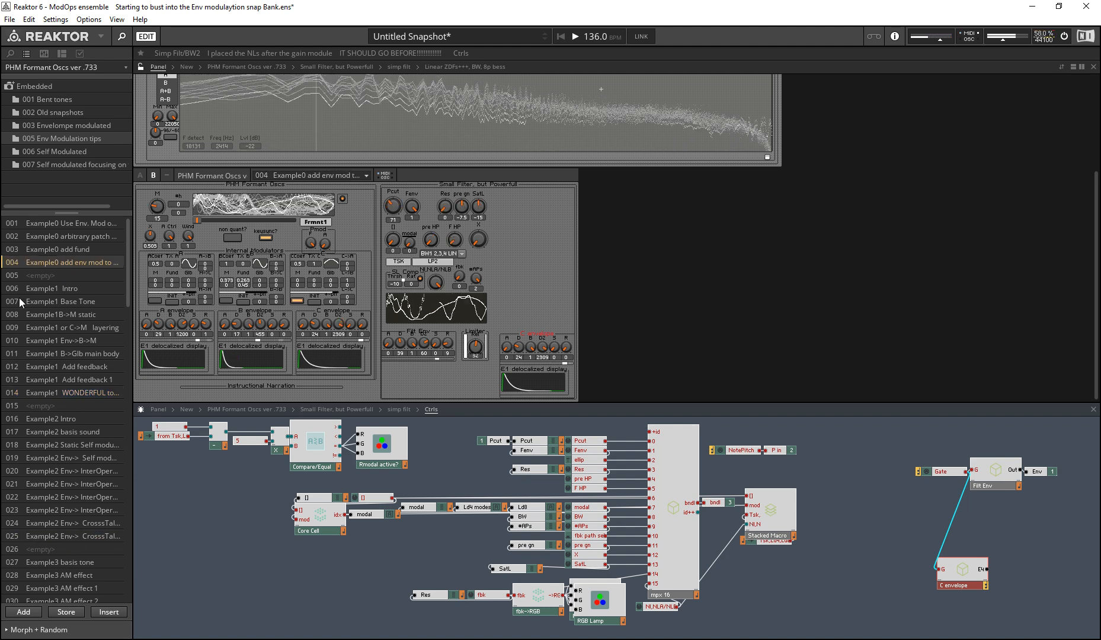
pyautogui.click(245, 284)
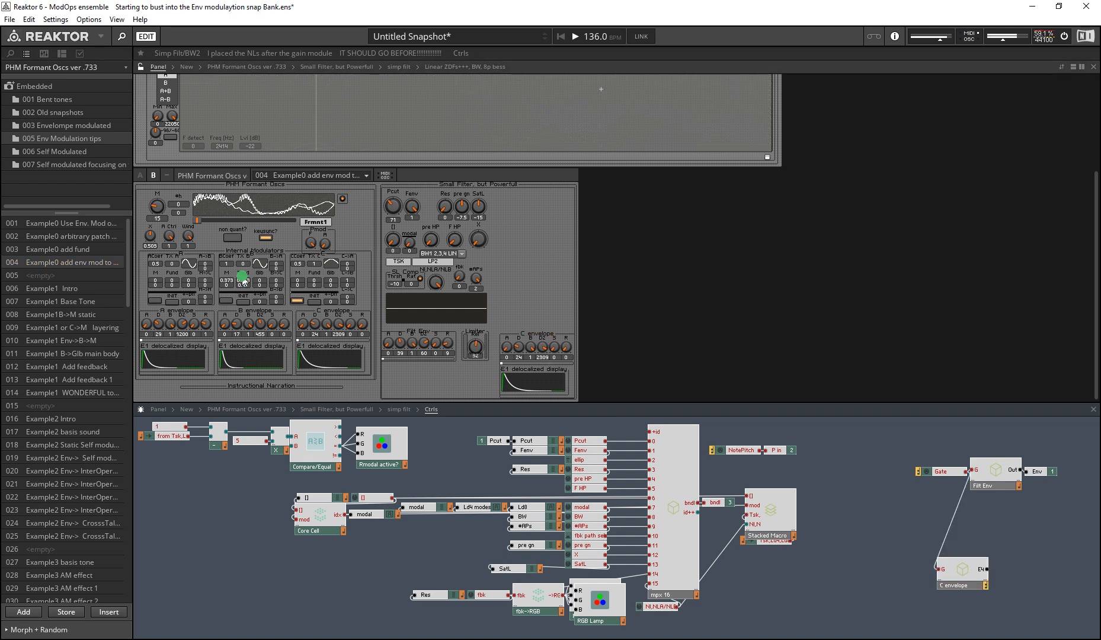
pyautogui.moveTo(244, 289); pyautogui.dragTo(245, 288)
pyautogui.click(242, 289)
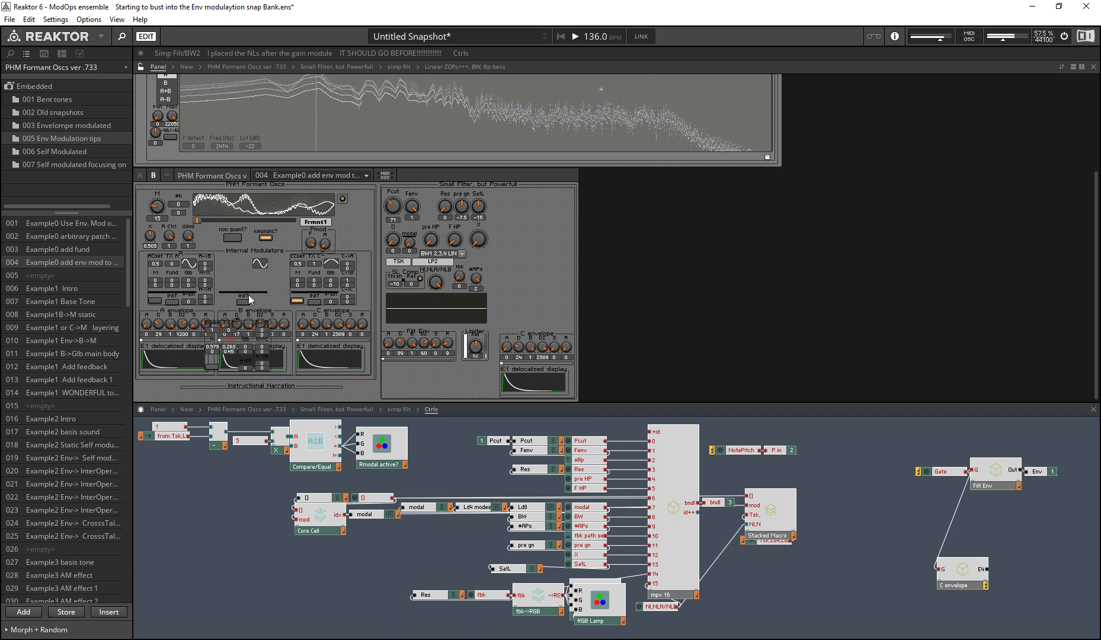
pyautogui.click(249, 298)
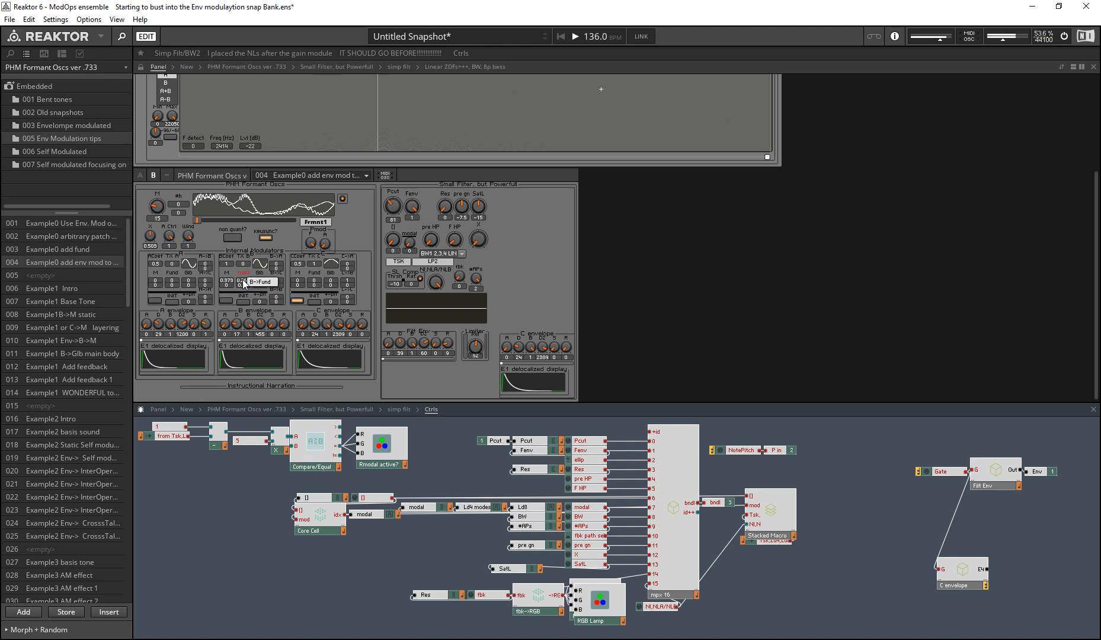
# Step: Try other M and Fund amounts for the B modulator and 1.227 for the C modulator's M, and restore snapshot 004
pyautogui.click(243, 280)
pyautogui.click(233, 483)
pyautogui.moveTo(227, 281)
pyautogui.mouseDown()
pyautogui.moveTo(233, 217)
pyautogui.moveTo(229, 280)
pyautogui.moveTo(189, 214)
pyautogui.moveTo(211, 288)
pyautogui.mouseUp()
pyautogui.moveTo(297, 281)
pyautogui.mouseDown()
pyautogui.moveTo(246, 214)
pyautogui.moveTo(245, 282)
pyautogui.moveTo(252, 260)
pyautogui.moveTo(249, 247)
pyautogui.moveTo(240, 296)
pyautogui.moveTo(249, 243)
pyautogui.moveTo(238, 186)
pyautogui.mouseUp()
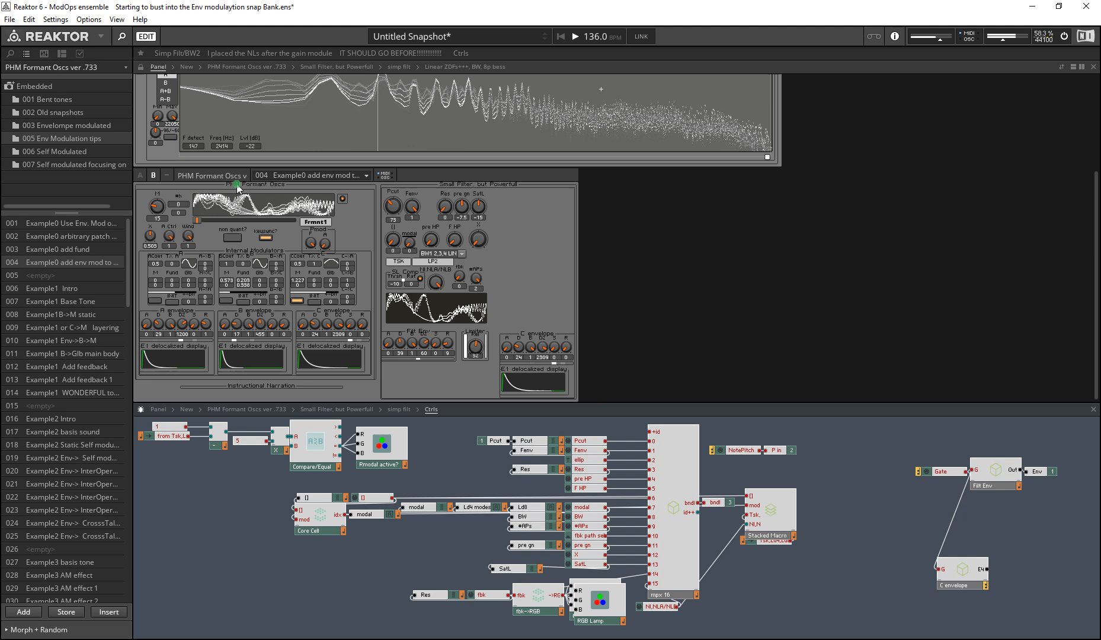
pyautogui.click(74, 263)
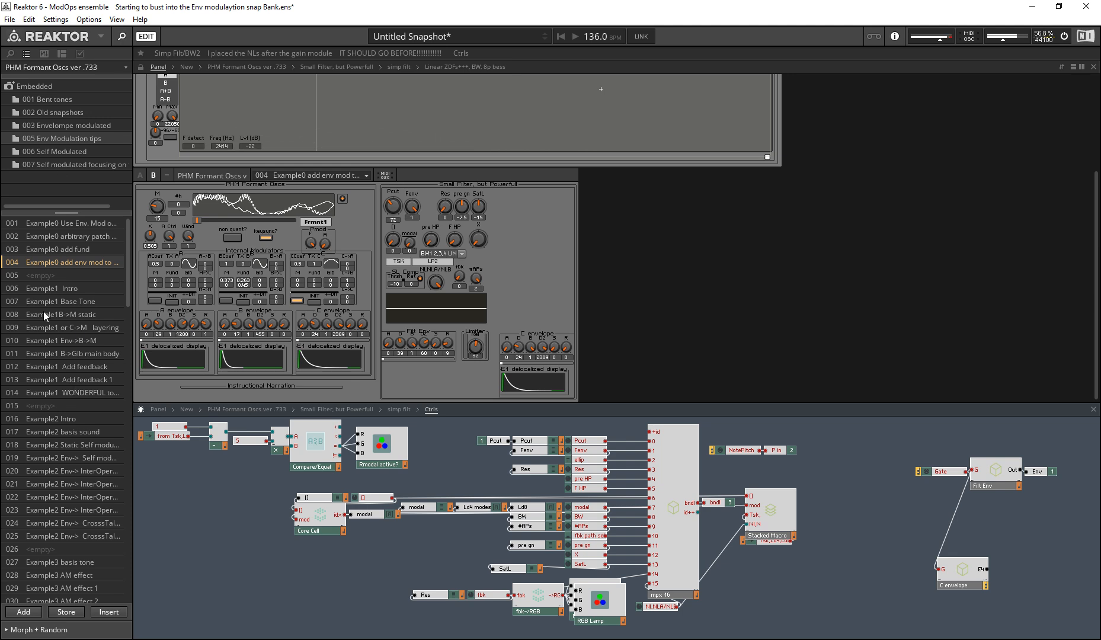
# Step: Audition the Example1 snapshots 006 Intro, 013 Add feedback 1 and 014 WONDERFUL
pyautogui.click(55, 289)
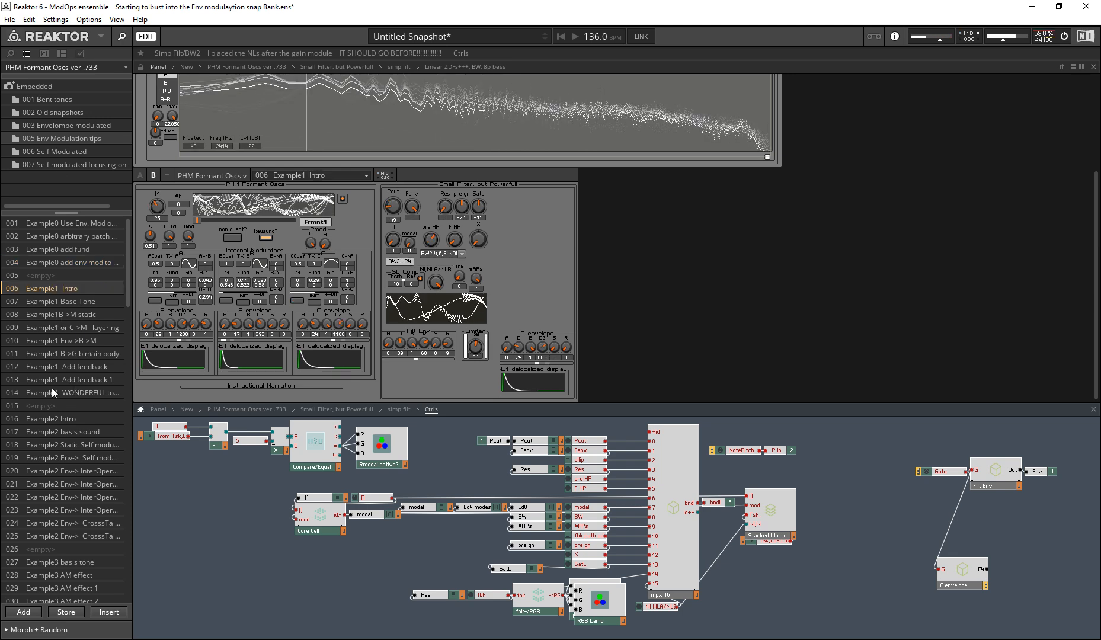
pyautogui.click(68, 380)
pyautogui.click(70, 390)
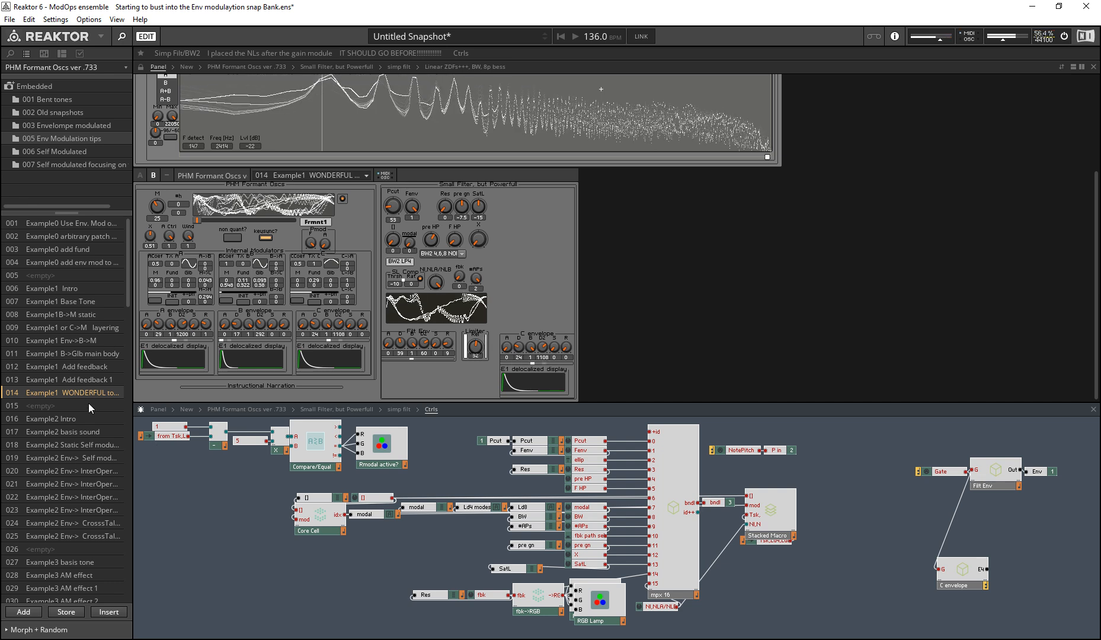
# Step: Audition the Example2 snapshots 025 Env-> CrosssTalk, 016 Intro and 017 basis sound, returning to 016
pyautogui.click(105, 537)
pyautogui.click(63, 419)
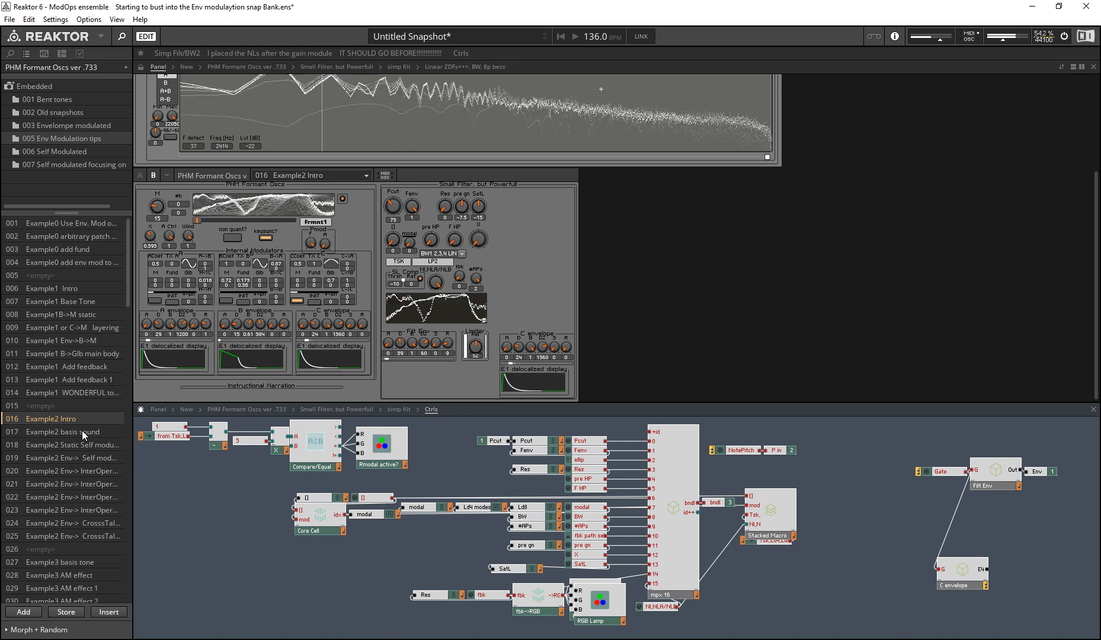
pyautogui.click(82, 430)
pyautogui.click(76, 421)
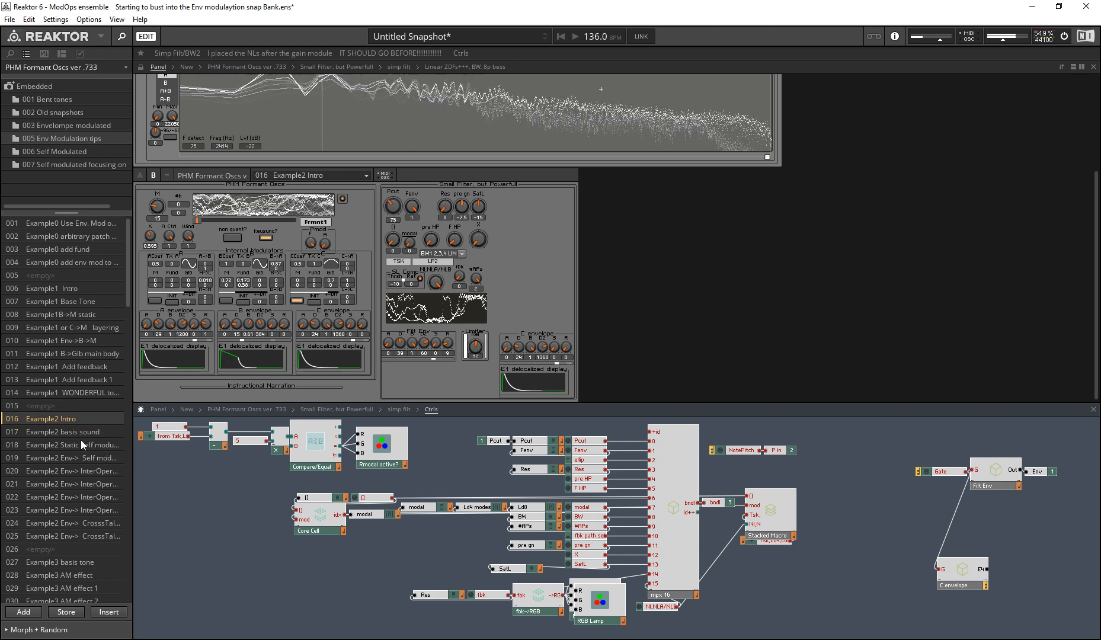
# Step: Compare snapshot 017 Example2 basis sound with 018 Example2 Static Self modulation, ending on 018
pyautogui.click(91, 432)
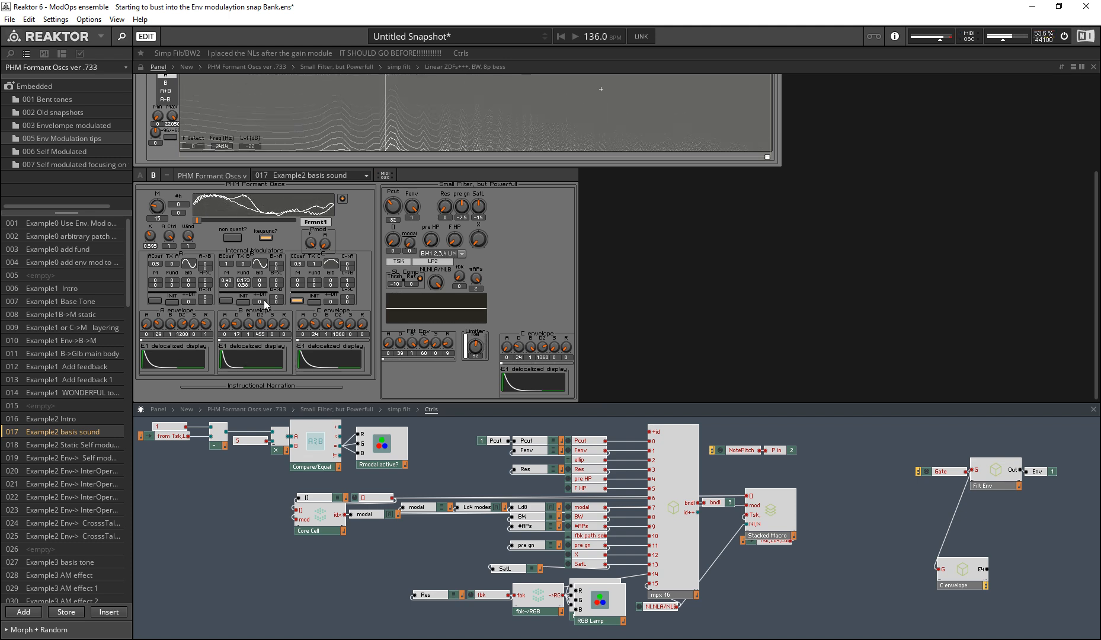
pyautogui.click(95, 445)
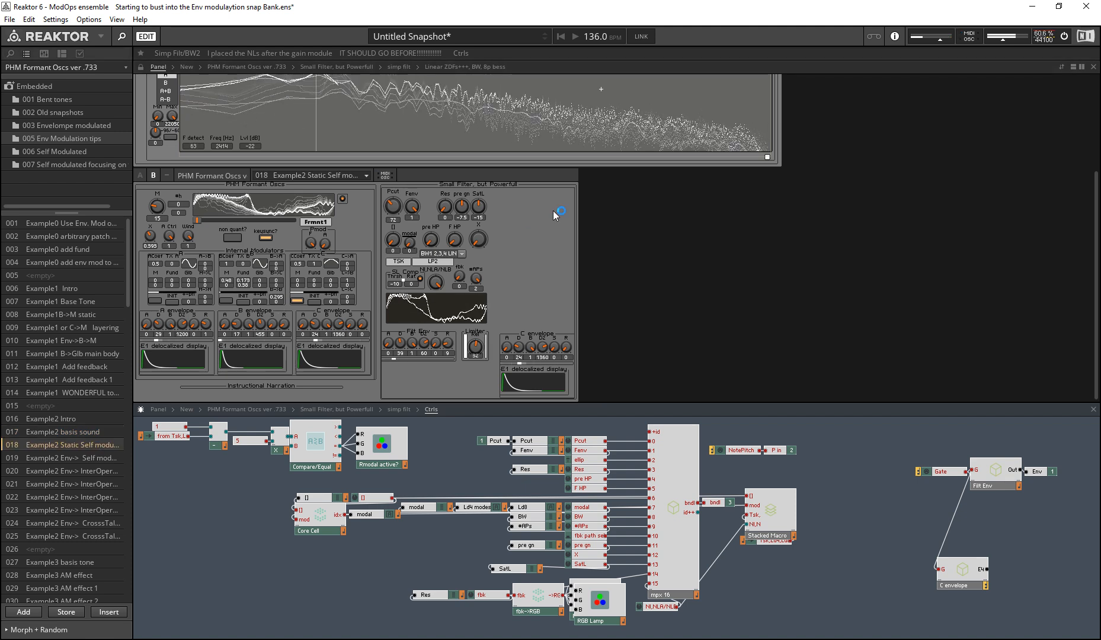
pyautogui.press('alt')
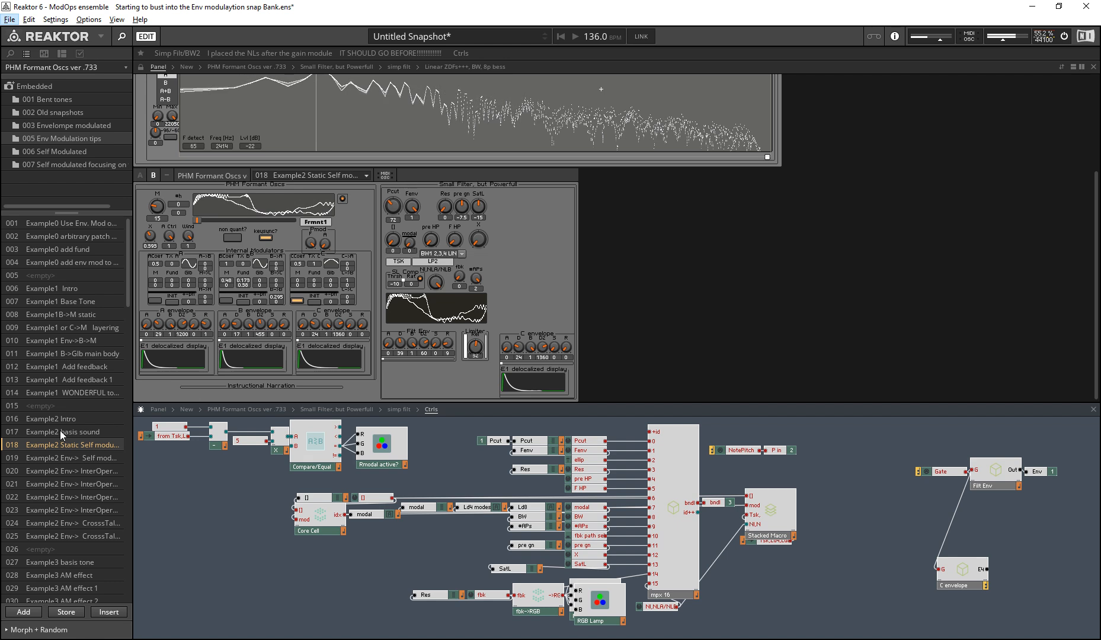
pyautogui.click(69, 444)
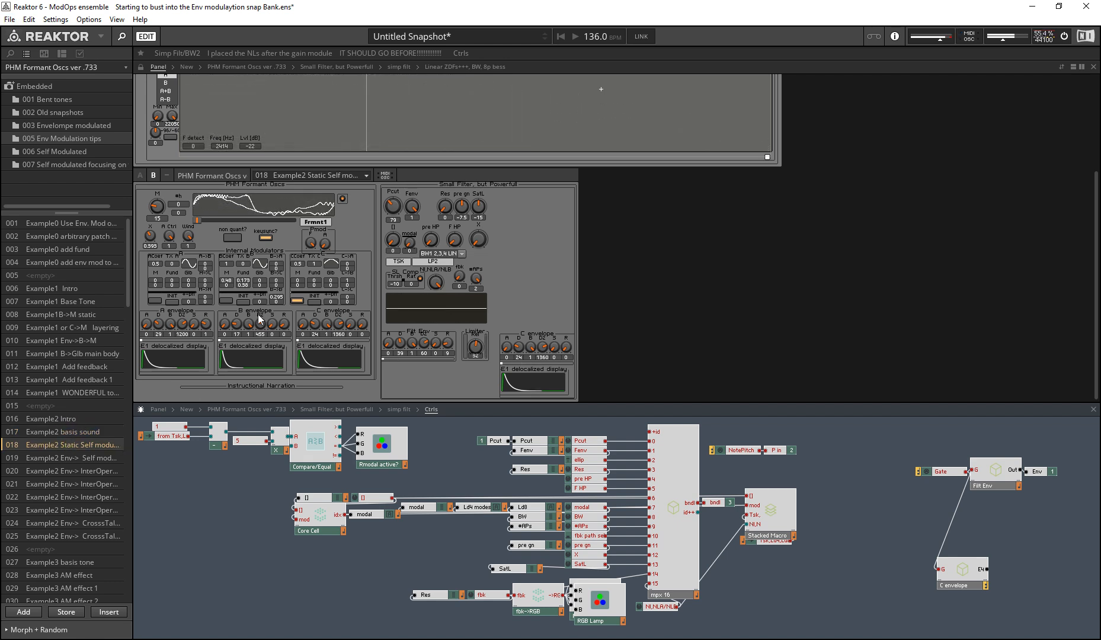
pyautogui.click(87, 432)
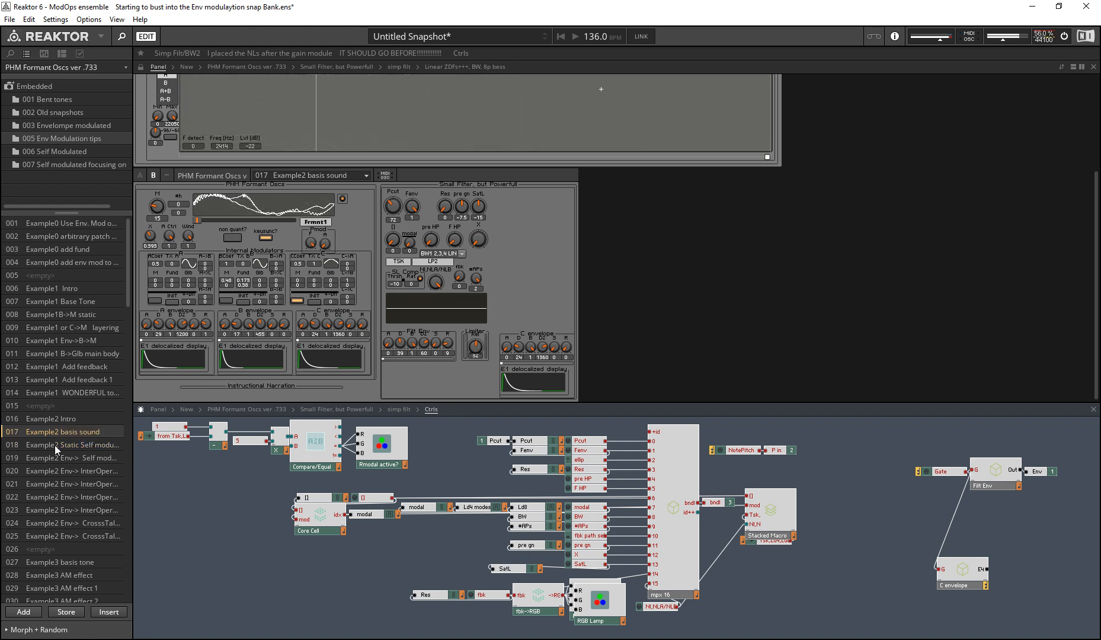
pyautogui.click(71, 446)
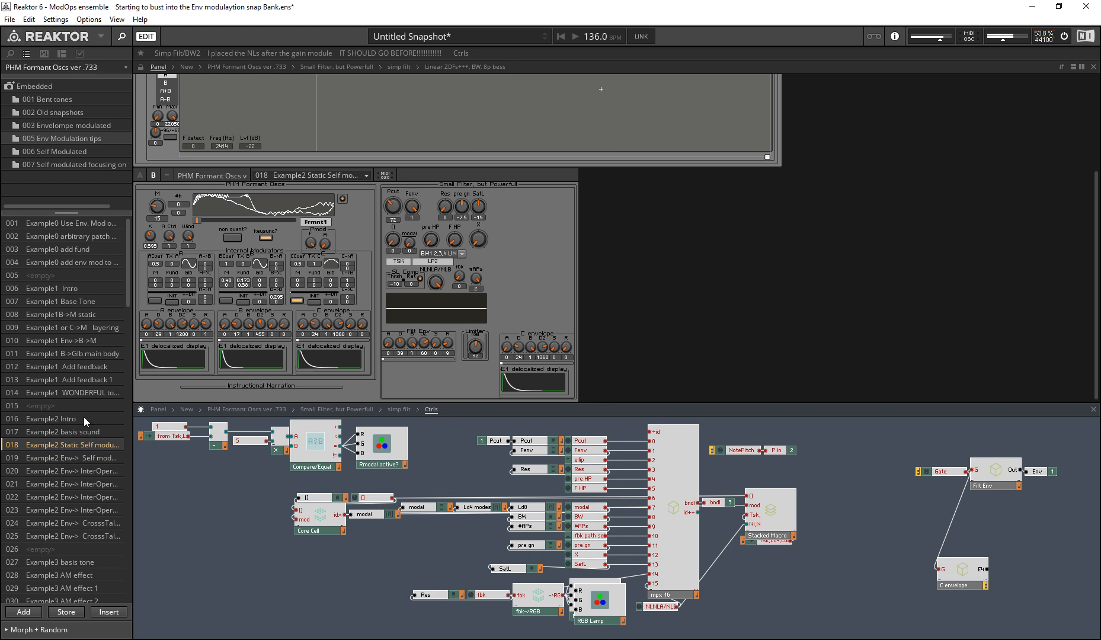
# Step: Vary the B modulator's self-modulation amount in snapshot 018 and audition the Example2 envelope snapshots 019 and 020
pyautogui.click(263, 250)
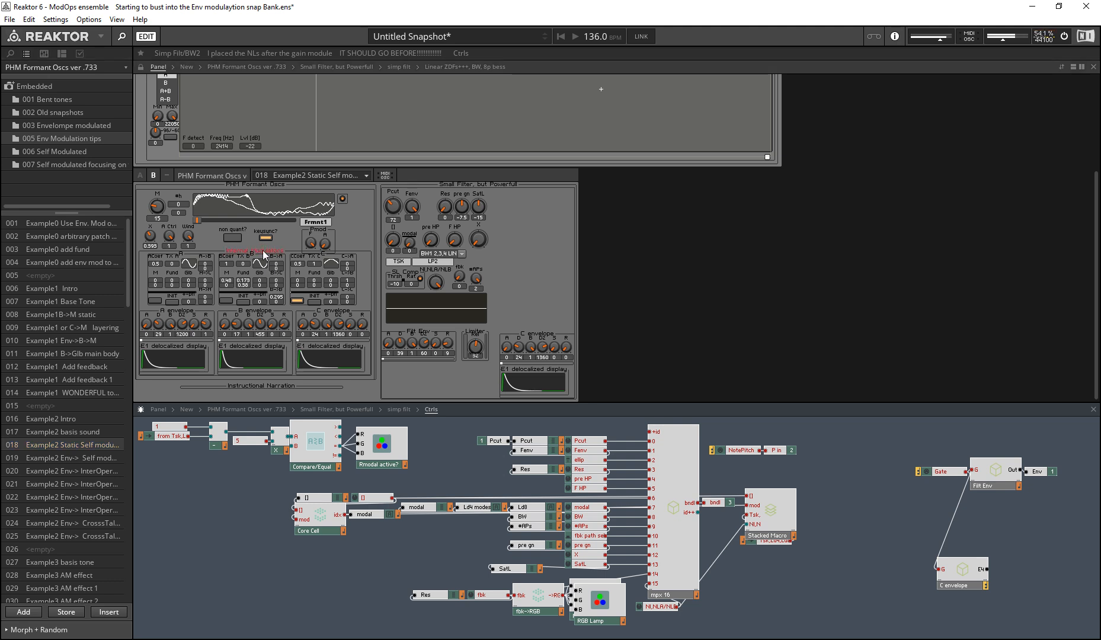
pyautogui.moveTo(276, 296); pyautogui.dragTo(210, 358)
pyautogui.moveTo(276, 297); pyautogui.dragTo(270, 318)
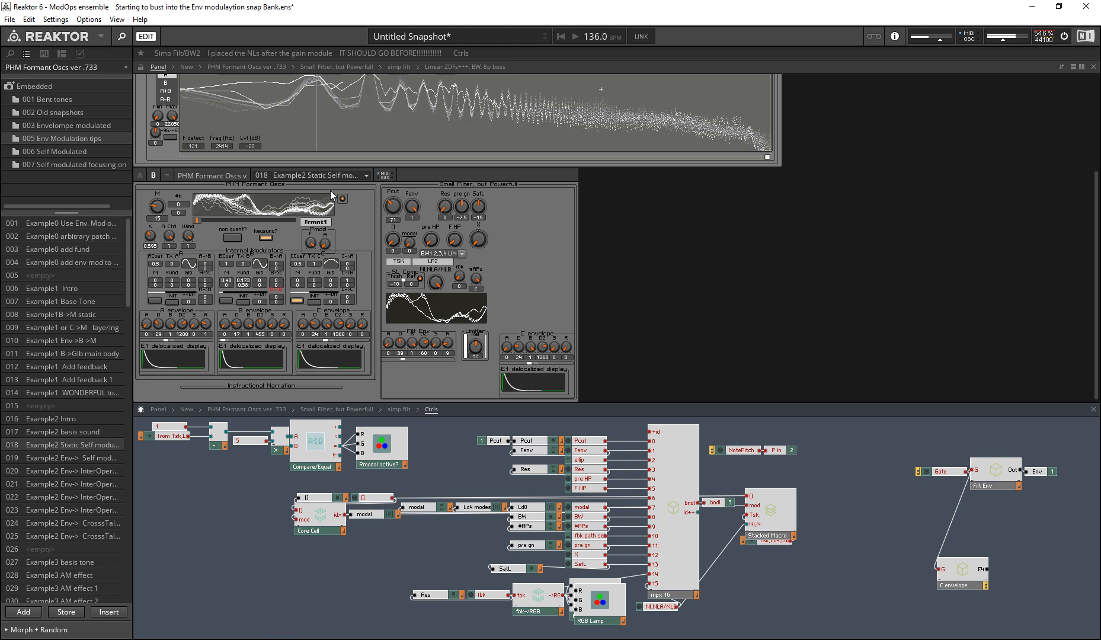
pyautogui.click(79, 459)
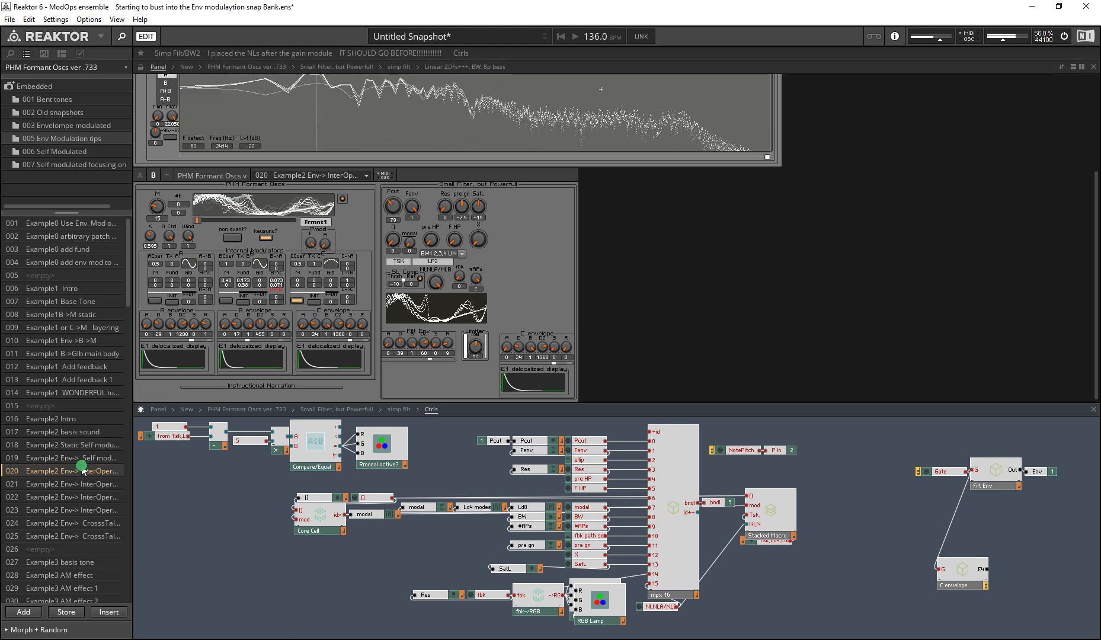
pyautogui.click(78, 469)
# Step: Show the Instructional Narration macro in the instrument's structure and open its inner structure
pyautogui.rightClick(264, 390)
pyautogui.click(325, 480)
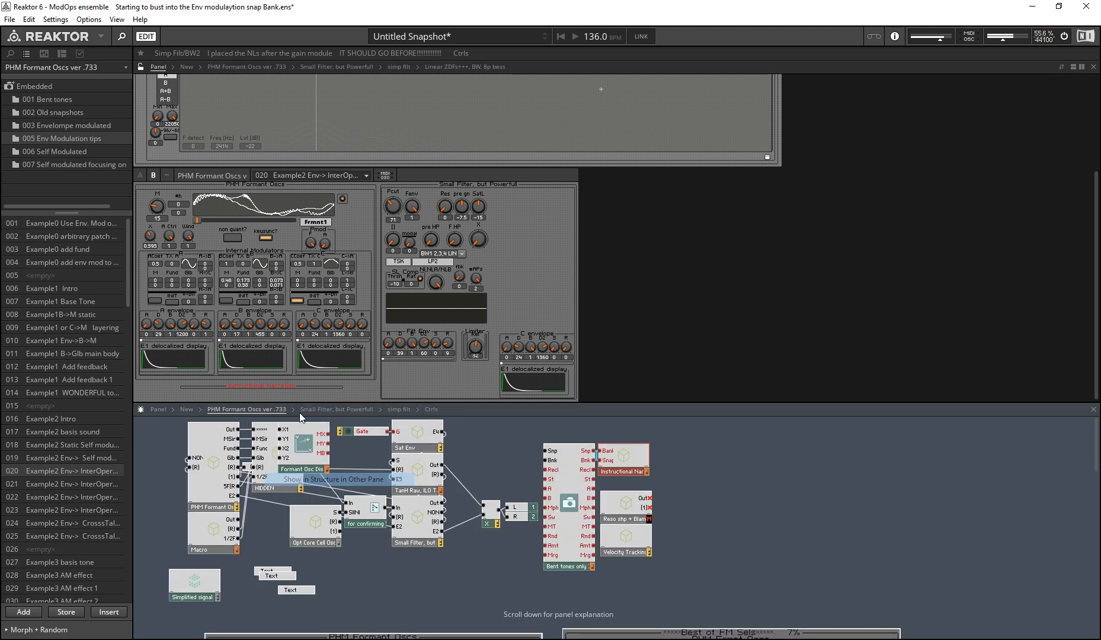
pyautogui.click(267, 388)
pyautogui.click(639, 463)
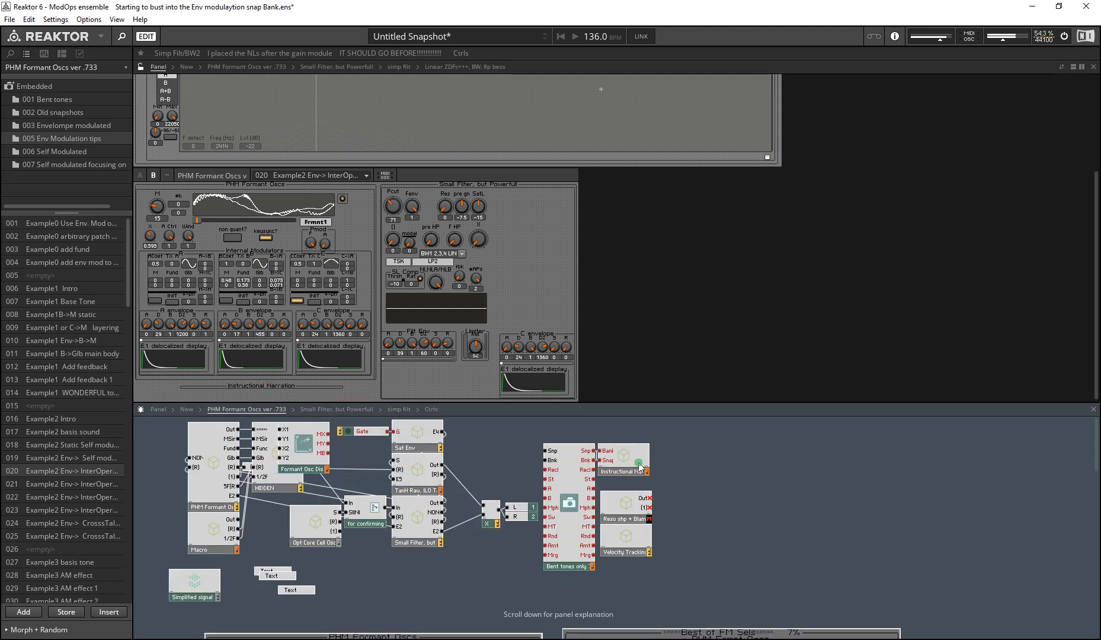
pyautogui.doubleClick(622, 456)
# Step: Turn on panel visibility for the inner Instructional Narration stacked macro and check its text display on the instrument panel
pyautogui.click(502, 590)
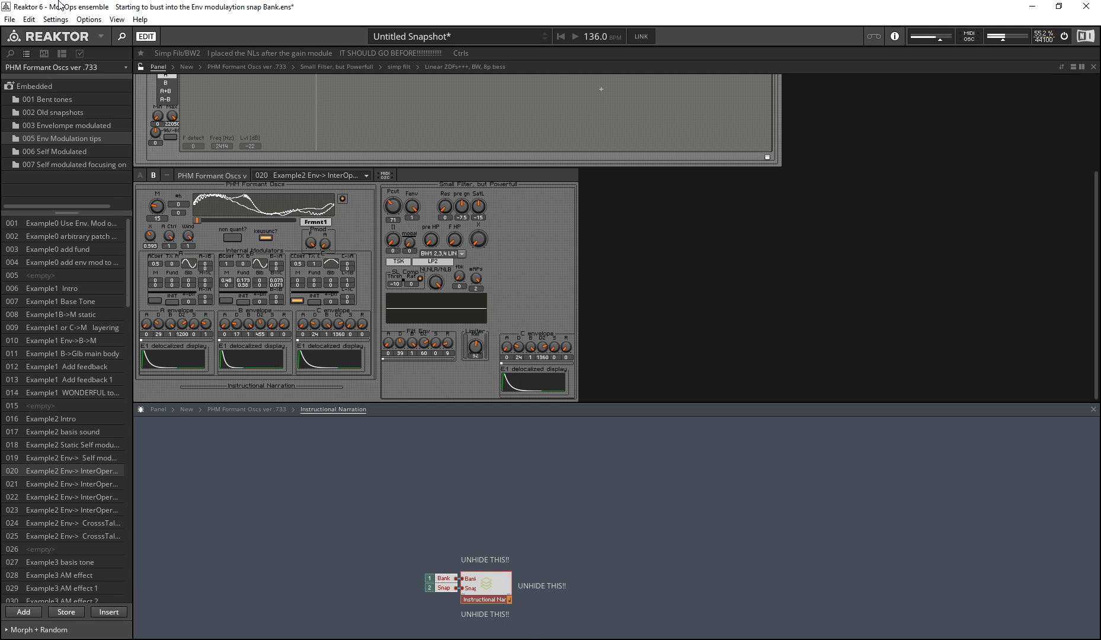
pyautogui.click(79, 55)
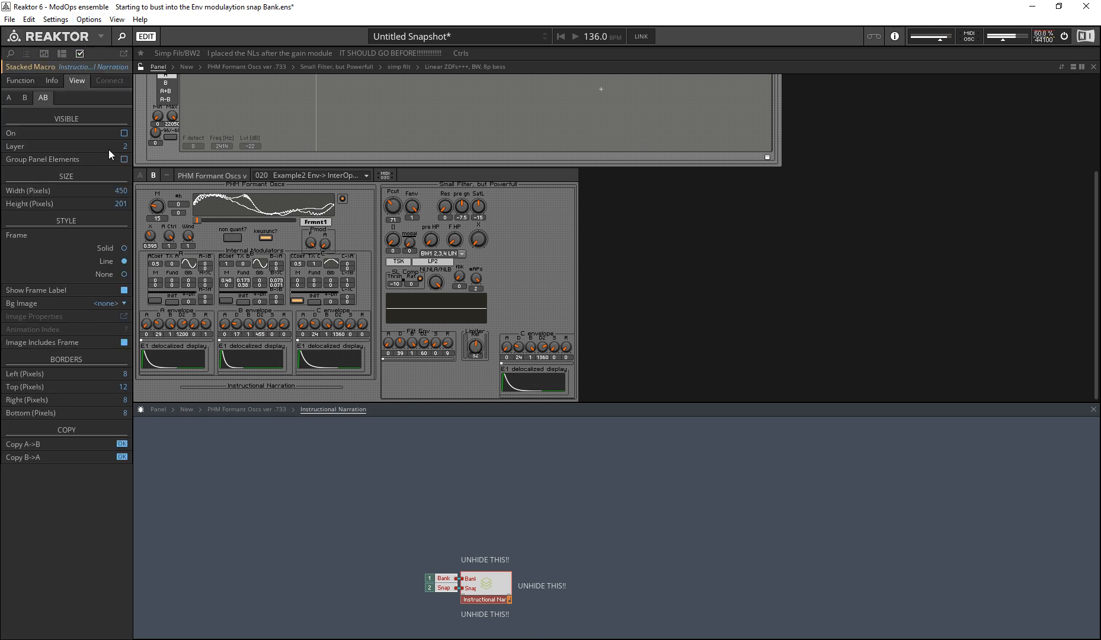
pyautogui.click(124, 133)
pyautogui.scroll(-5, 169, 187)
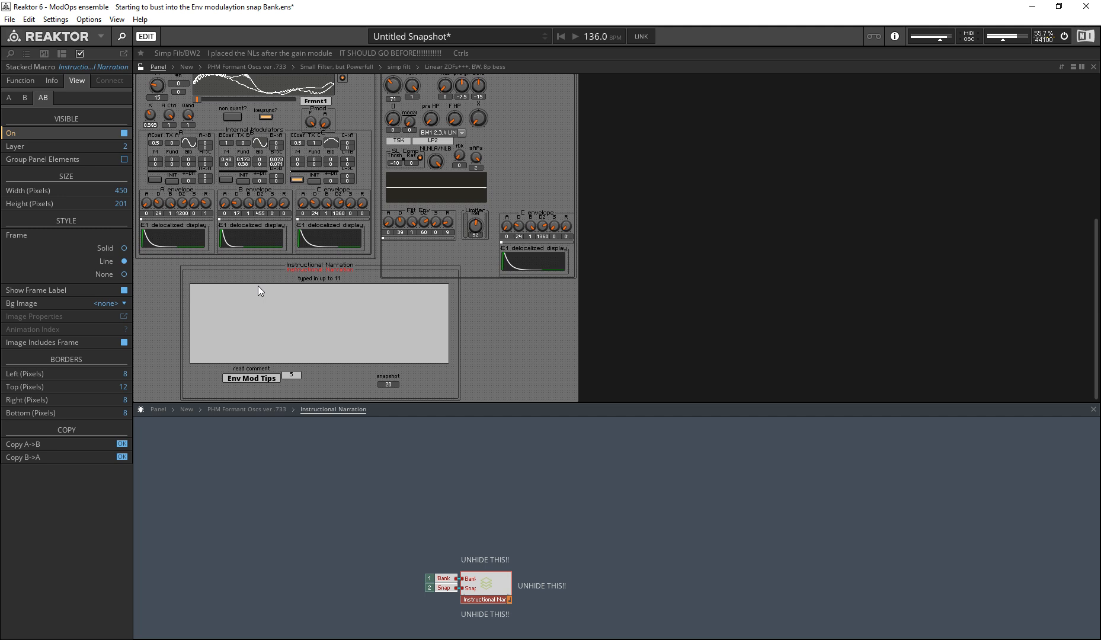
pyautogui.scroll(2, 296, 217)
# Step: Return to the snapshot list and recall 006 Example1 Intro and the Example0 snapshots 004, 003 and 002 to view their narration
pyautogui.click(25, 53)
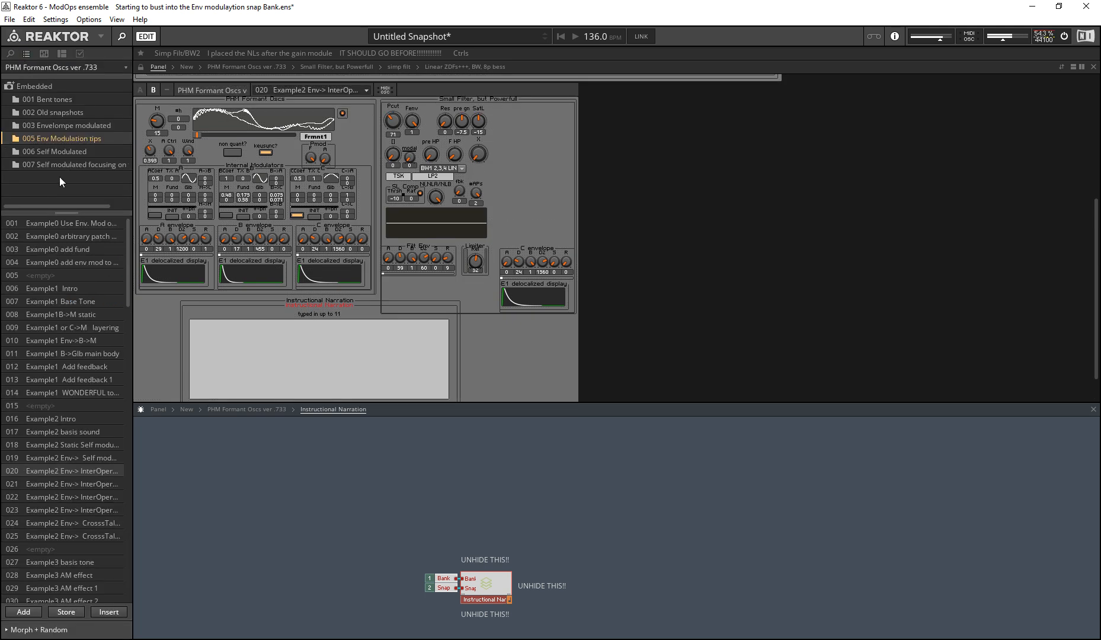
pyautogui.click(74, 291)
pyautogui.click(91, 238)
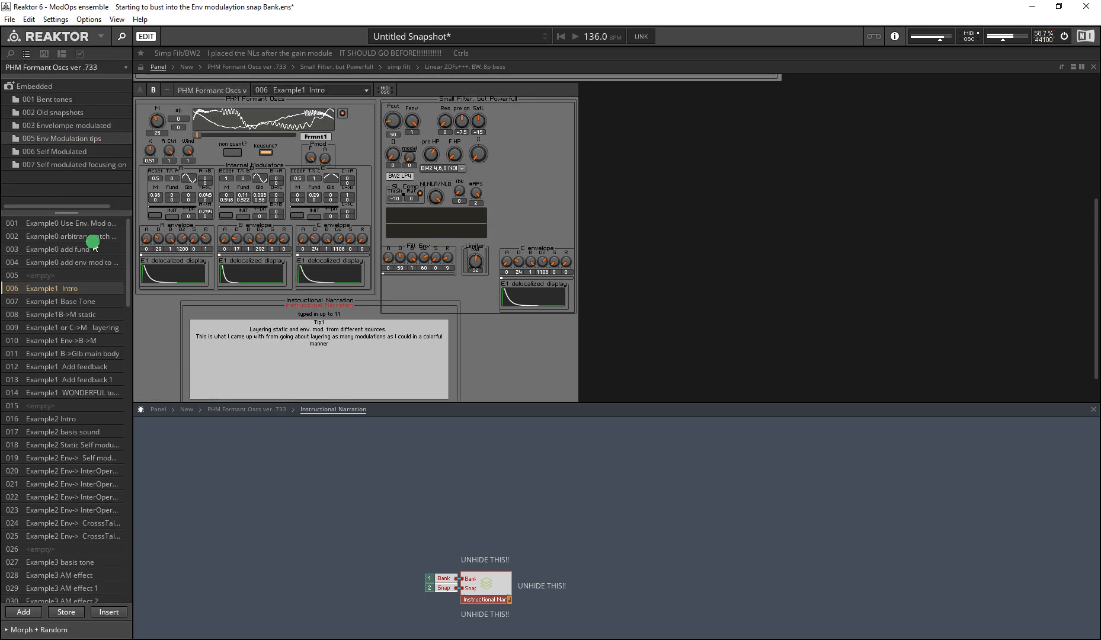
pyautogui.click(89, 259)
pyautogui.click(84, 250)
pyautogui.click(82, 236)
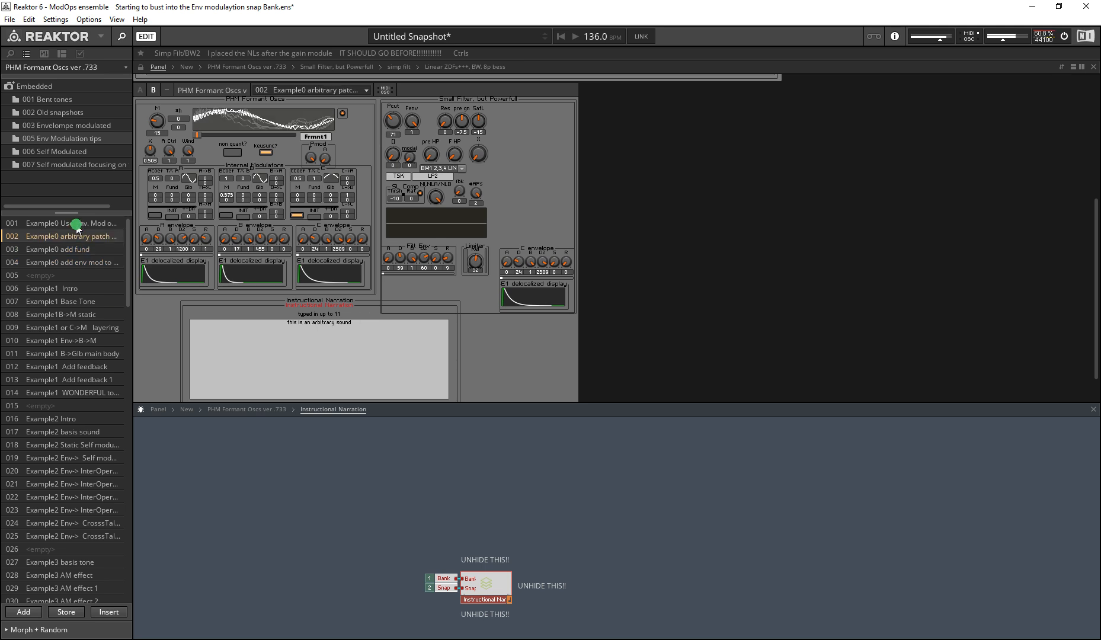
# Step: Recall 001 Example0 Use Env. Mod and examine its tip in the Instructional Narration display
pyautogui.click(77, 223)
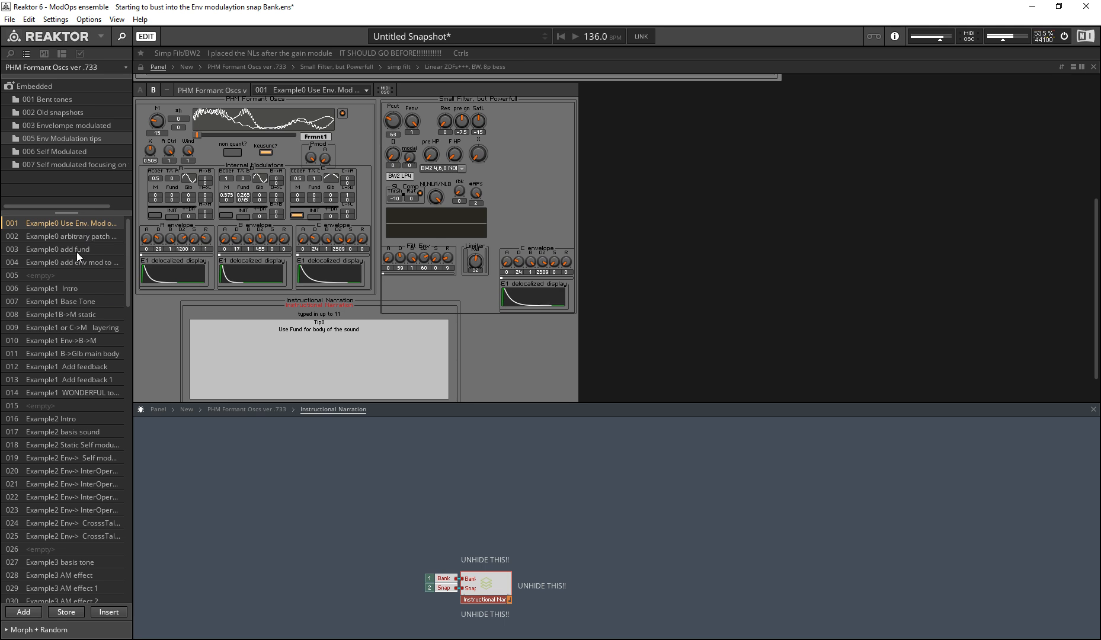
pyautogui.moveTo(288, 360)
pyautogui.click(282, 350)
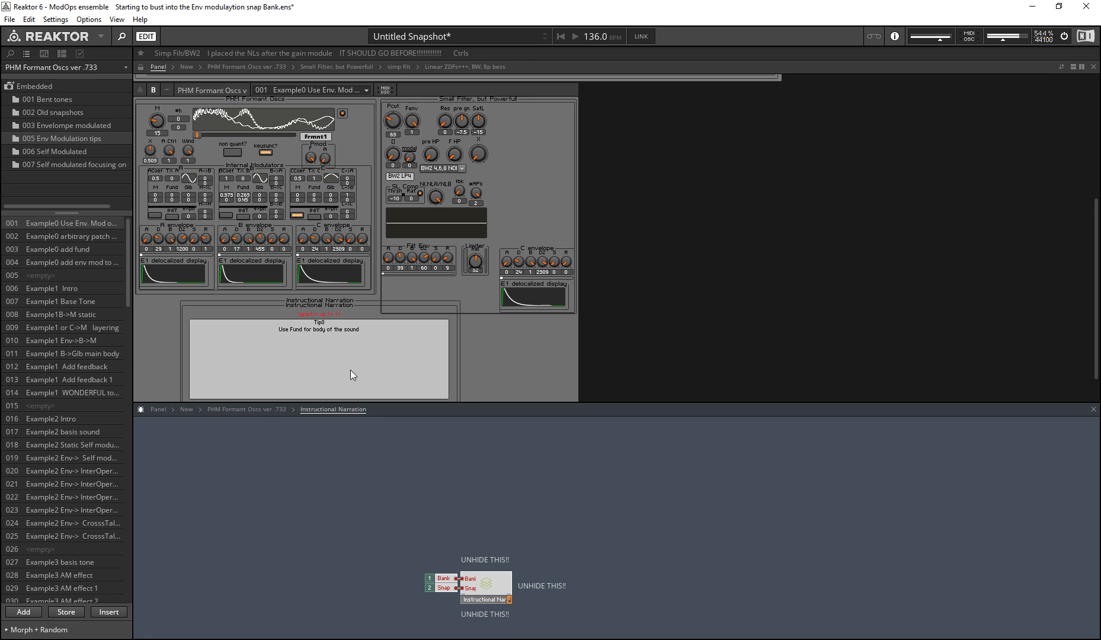
pyautogui.click(278, 341)
pyautogui.moveTo(379, 339)
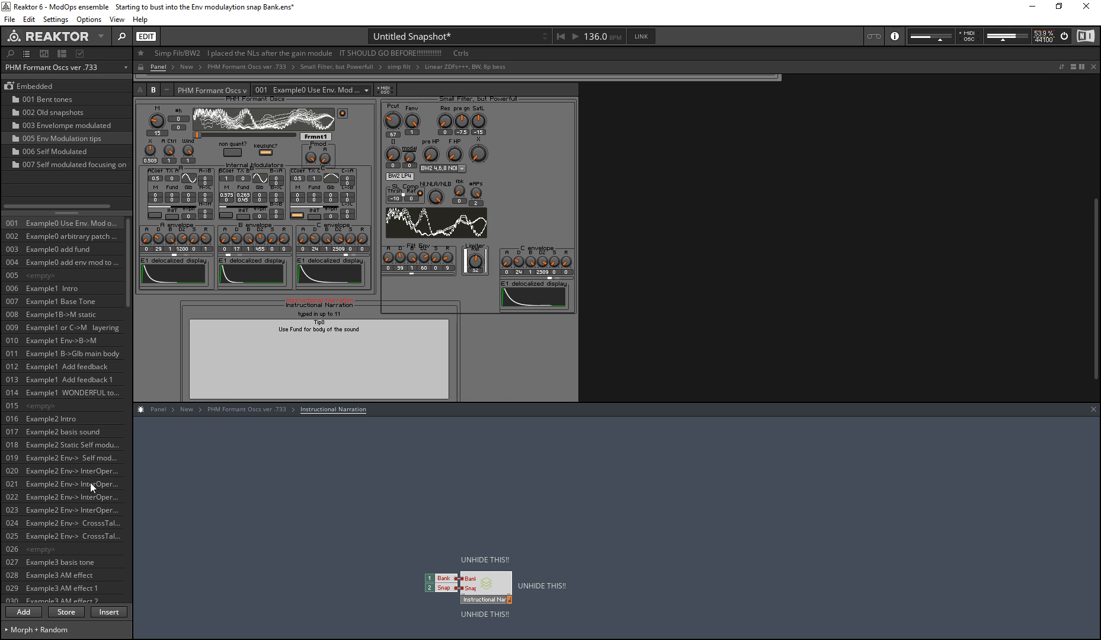
# Step: Recall snapshot 025 Example2 Env-> CrosssTal..., then 028 Example3 AM effect to view its narration tip
pyautogui.click(90, 539)
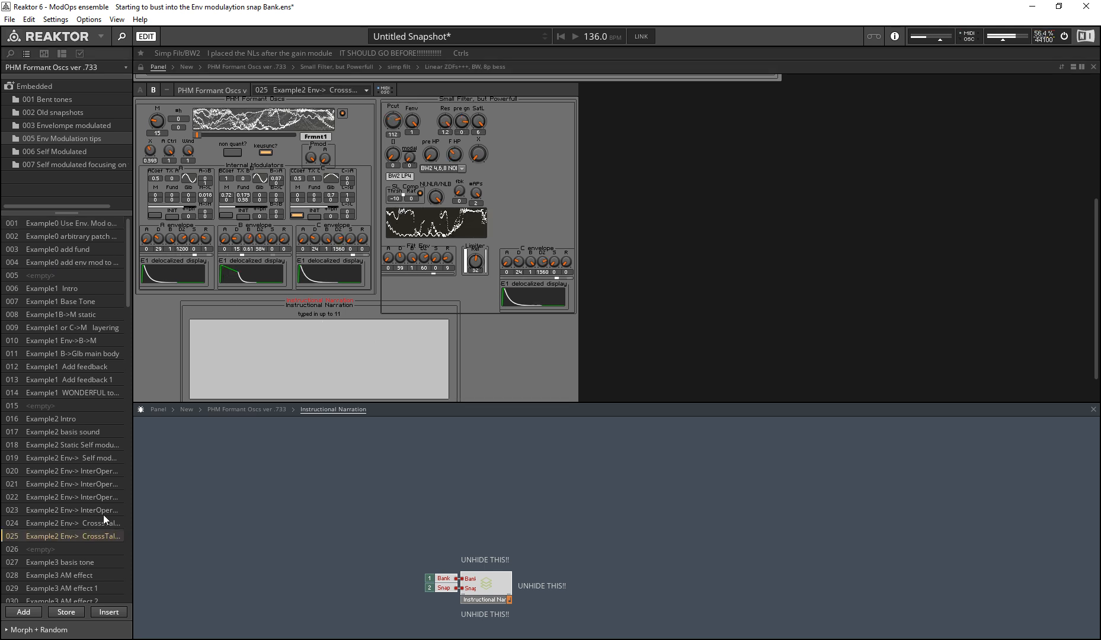
pyautogui.scroll(-5, 107, 561)
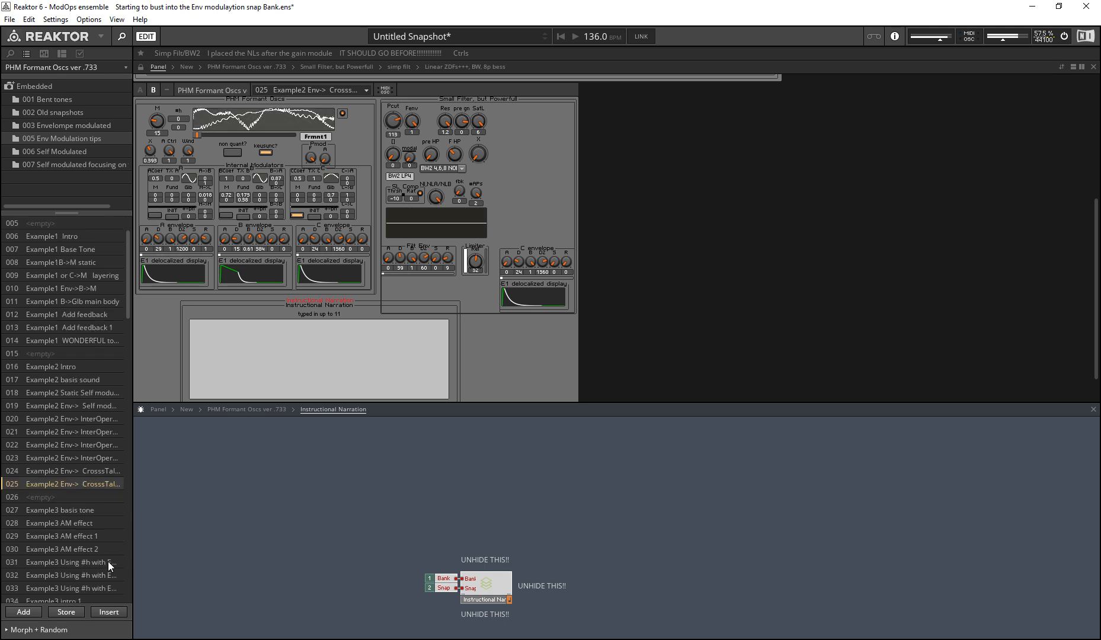
pyautogui.scroll(-2, 80, 440)
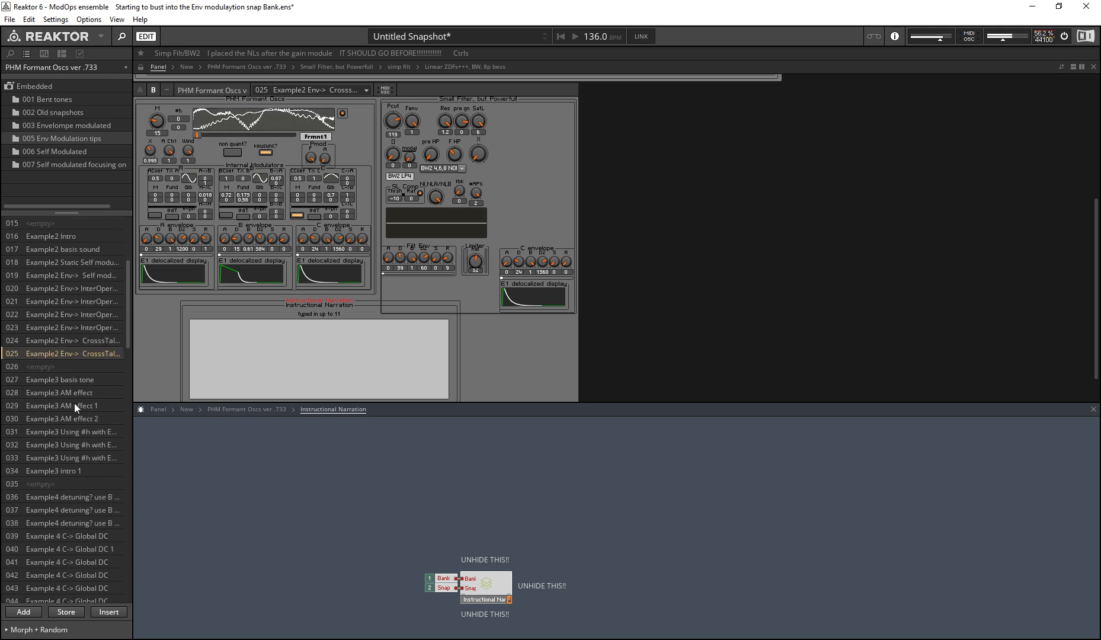
pyautogui.click(95, 397)
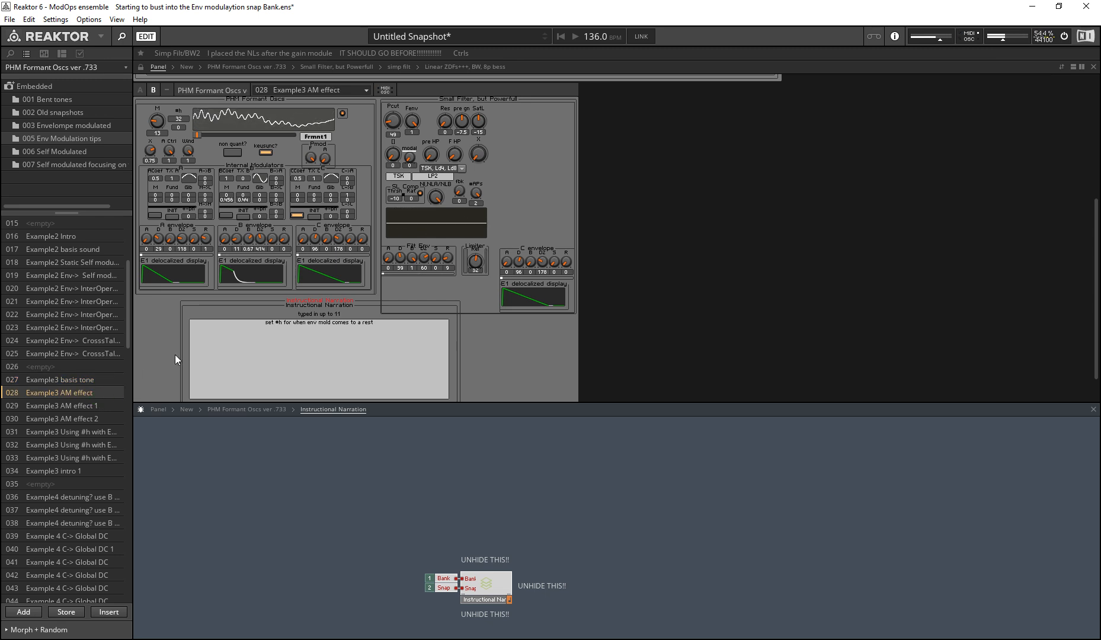
# Step: Set #h to 0 on the AM effect snapshot and close the Instructional Narration structure pane to view the scope
pyautogui.scroll(2, 162, 223)
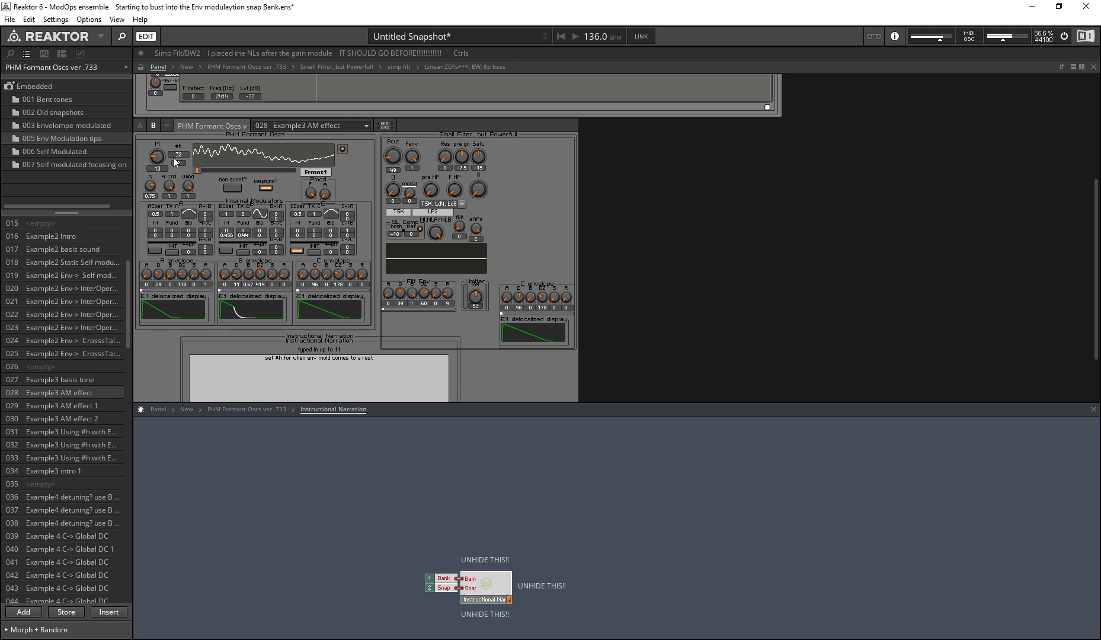
pyautogui.moveTo(183, 157); pyautogui.dragTo(123, 272)
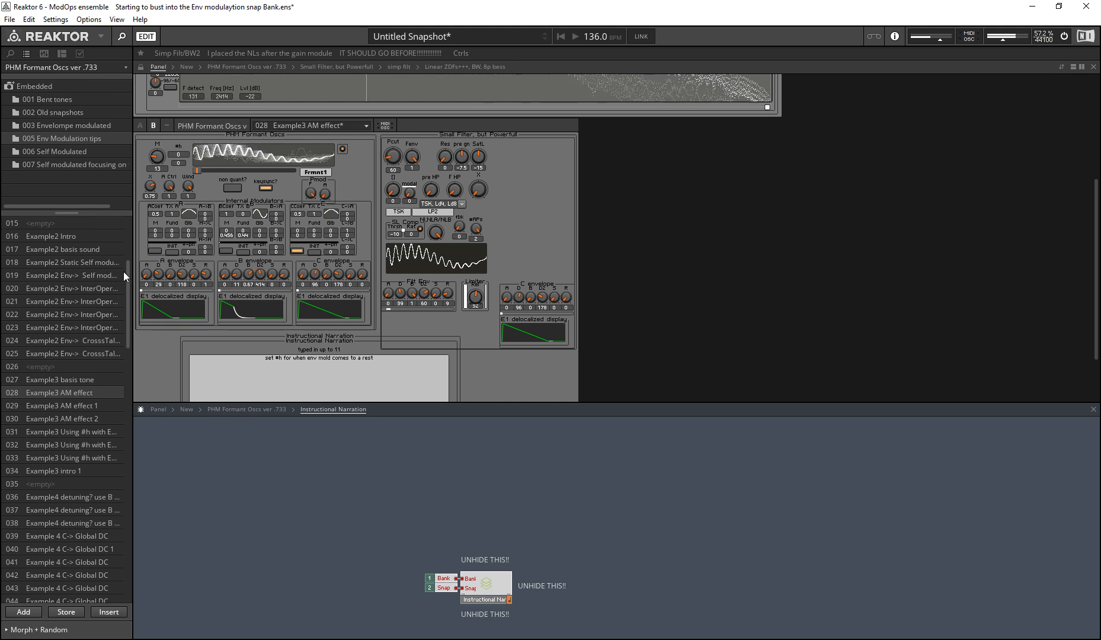
pyautogui.scroll(5, 375, 226)
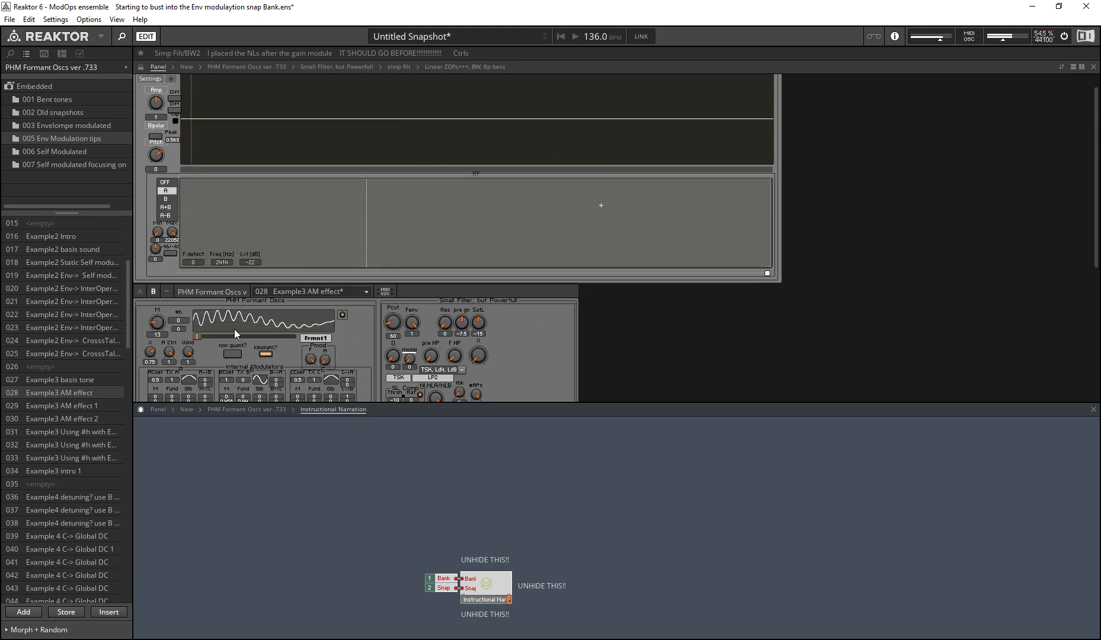
pyautogui.scroll(-2, 386, 325)
pyautogui.scroll(-1, 296, 352)
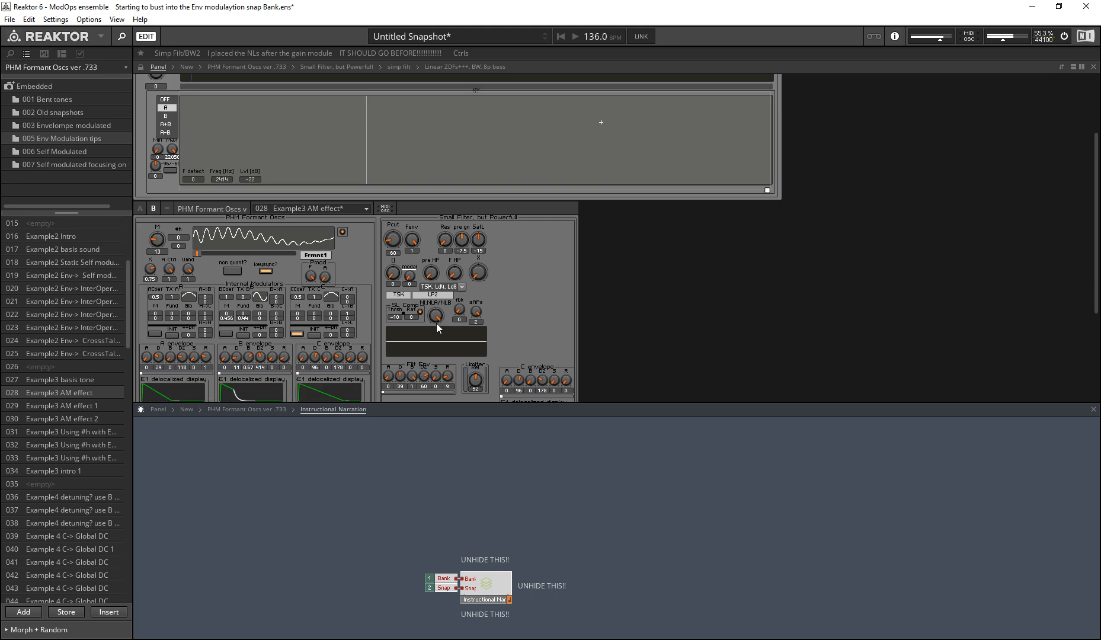
pyautogui.click(1094, 409)
pyautogui.scroll(2, 279, 286)
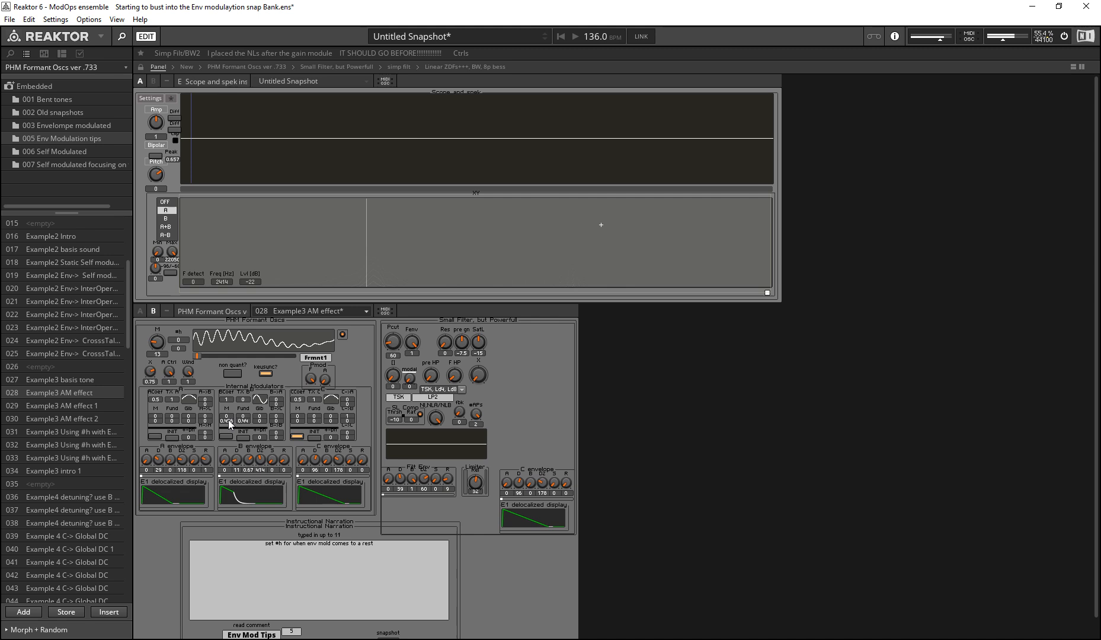
# Step: Raise the oscillator's M to 54 and sweep #h through 44, 57 and 50 while watching the scope
pyautogui.moveTo(157, 344); pyautogui.dragTo(539, 268)
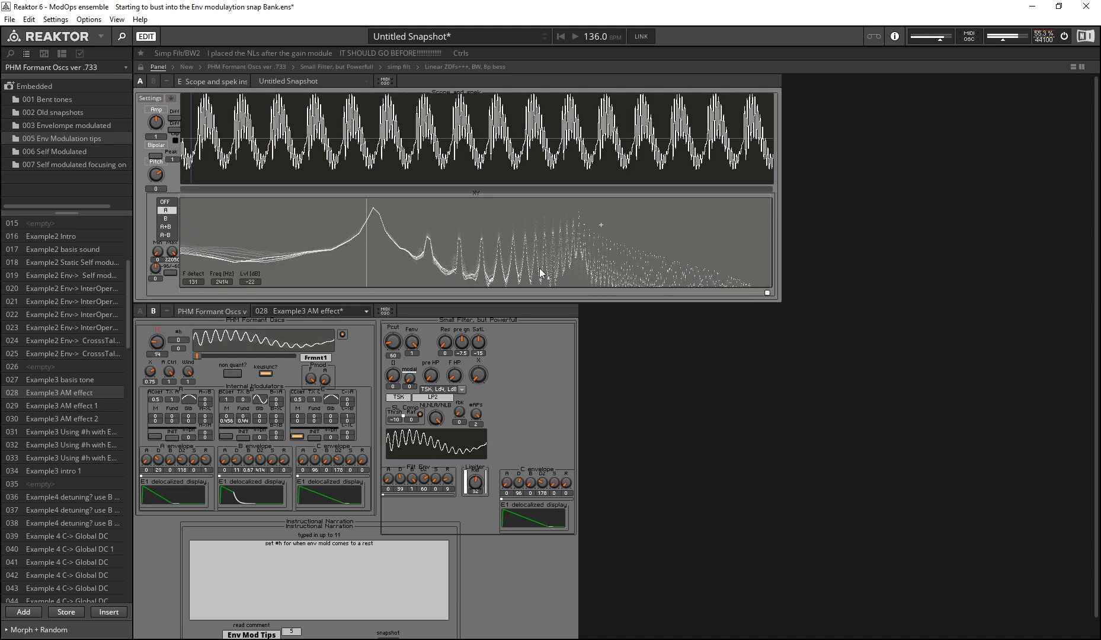
pyautogui.moveTo(181, 339); pyautogui.dragTo(129, 368)
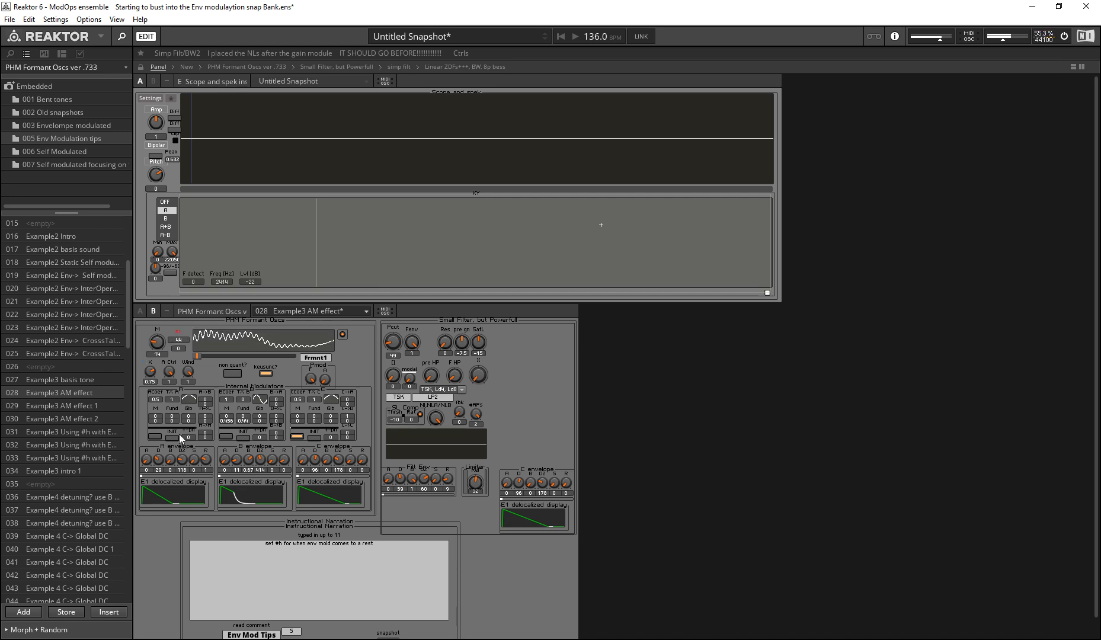
pyautogui.moveTo(180, 356); pyautogui.dragTo(184, 373)
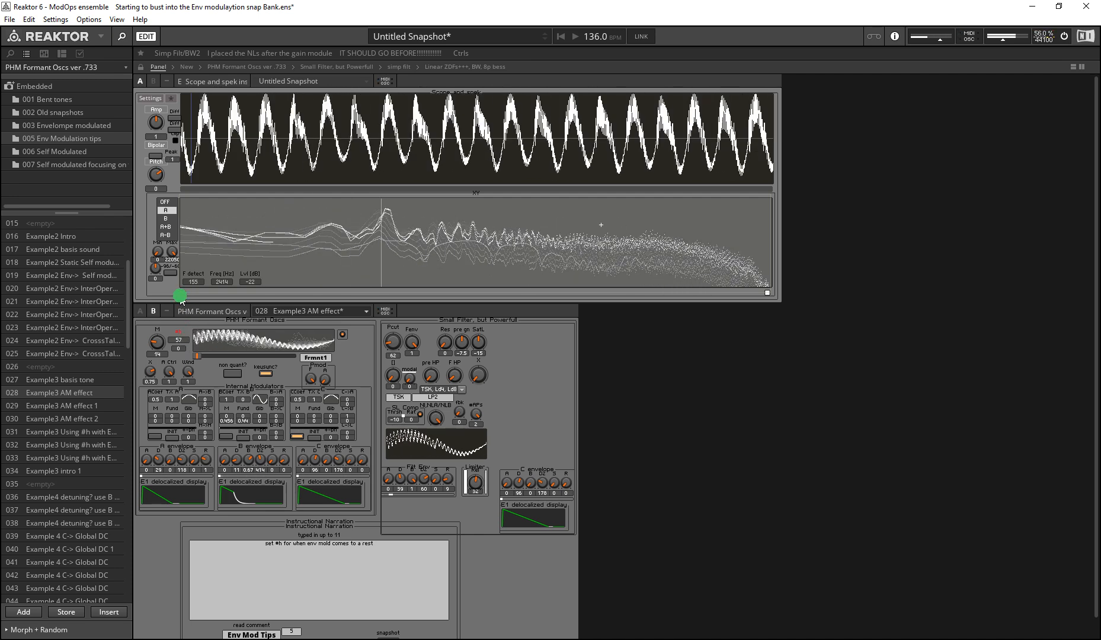
pyautogui.moveTo(173, 344); pyautogui.dragTo(180, 308)
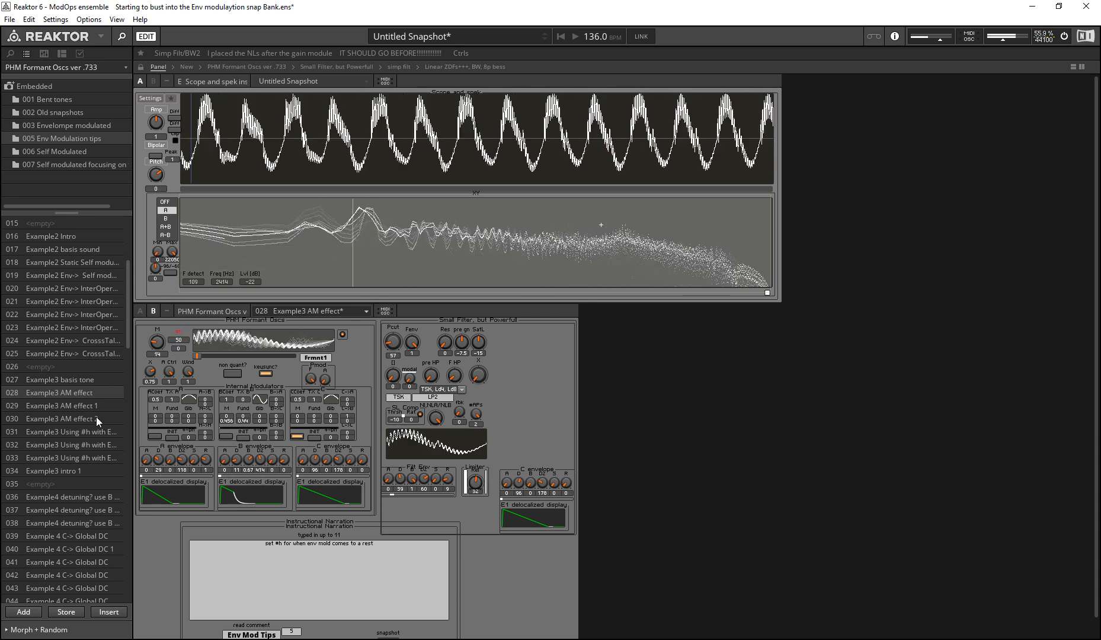
# Step: Recall 029 Example3 AM effect 1 and the Example3 Using #h snapshots 031 and 032 to compare their waveforms
pyautogui.click(96, 417)
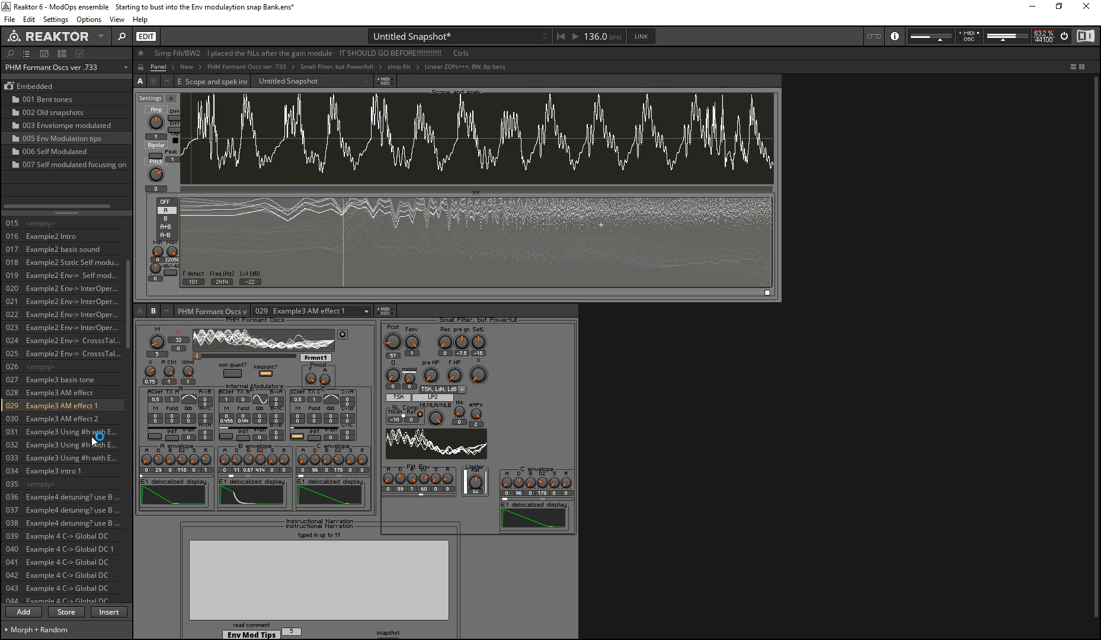
pyautogui.click(92, 433)
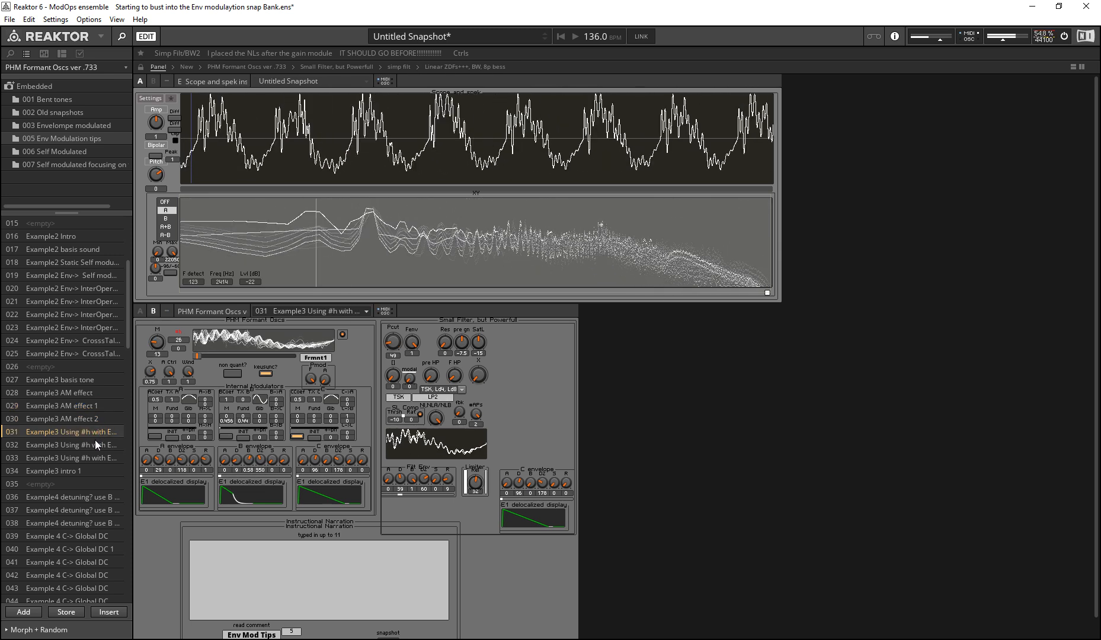
pyautogui.click(95, 441)
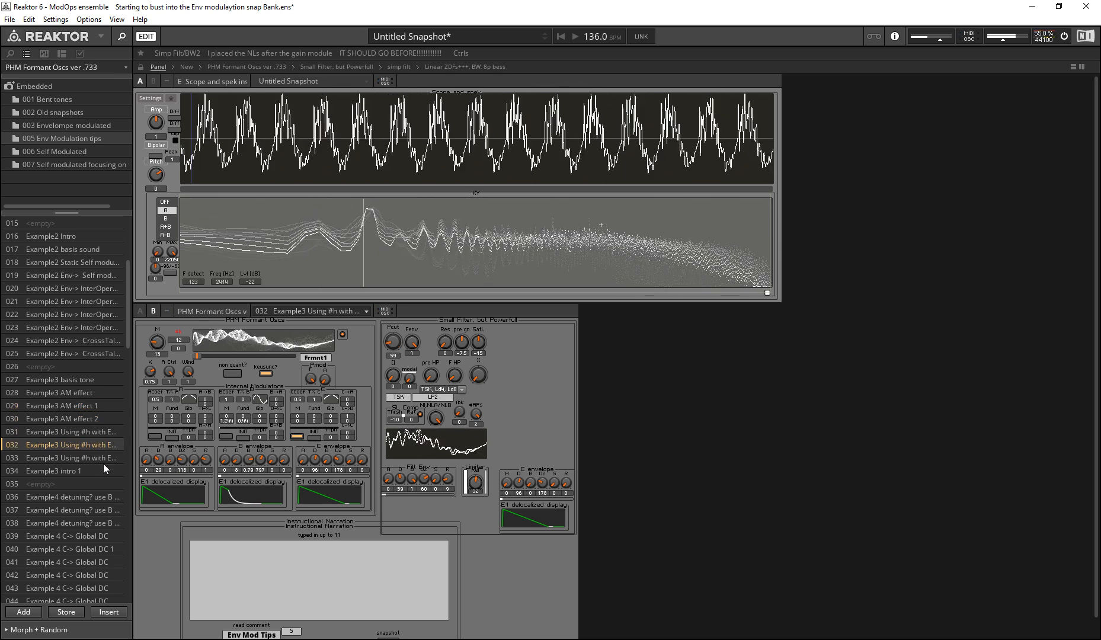
# Step: Set #h to 30 on snapshot 032, recall 033 Example3 Using #h and vary its #h value too
pyautogui.moveTo(180, 343); pyautogui.dragTo(159, 345)
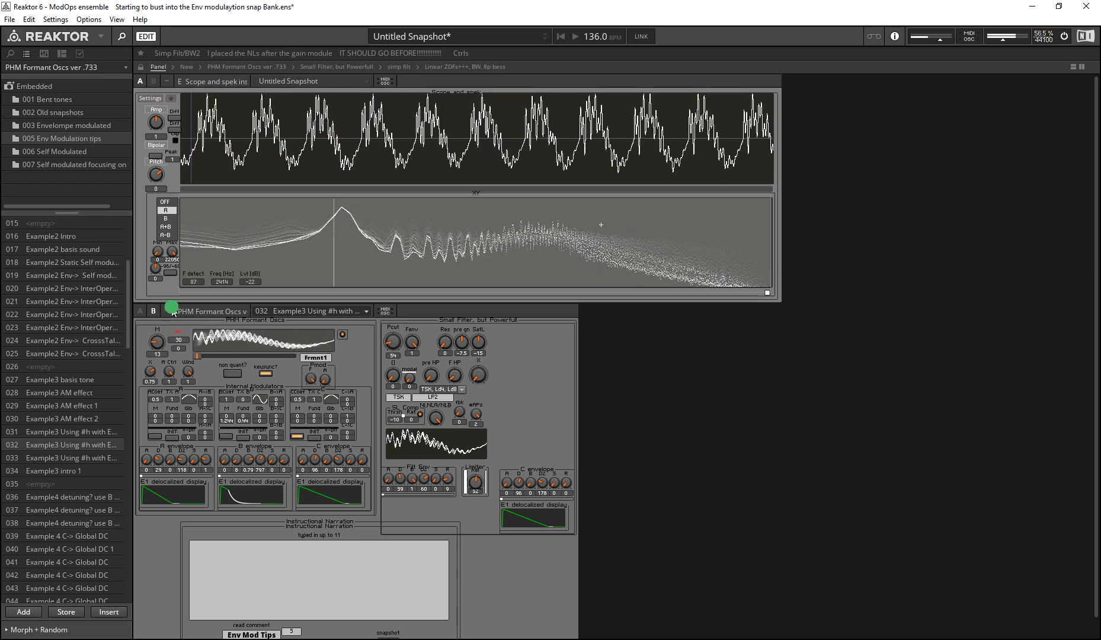
pyautogui.click(93, 454)
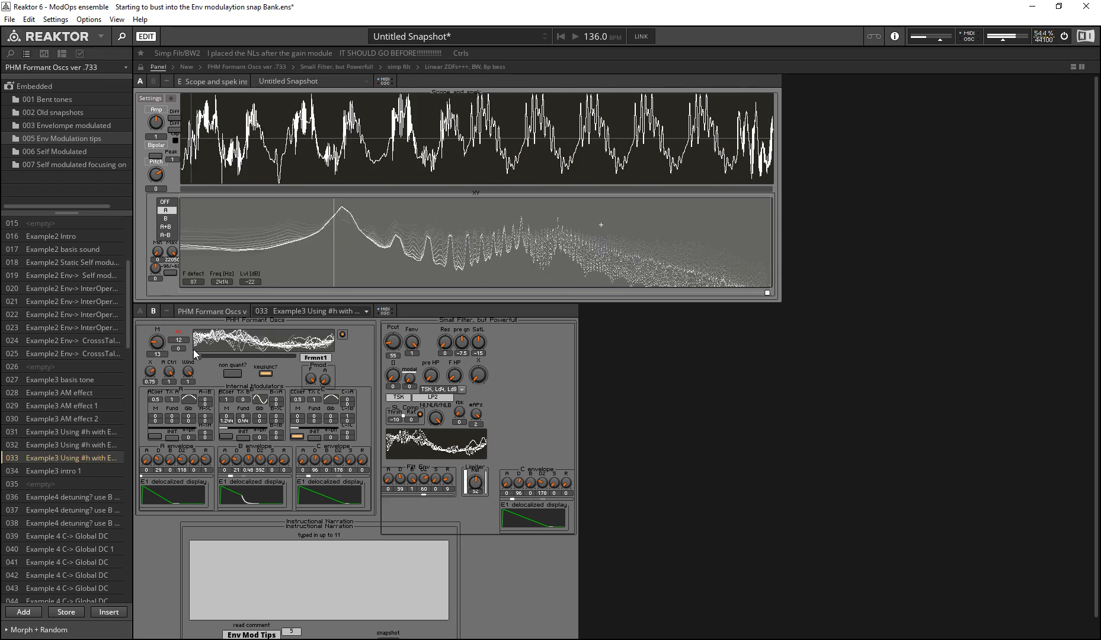
pyautogui.moveTo(180, 339)
pyautogui.mouseDown()
pyautogui.moveTo(176, 354)
pyautogui.moveTo(176, 314)
pyautogui.moveTo(171, 345)
pyautogui.moveTo(163, 313)
pyautogui.moveTo(142, 360)
pyautogui.mouseUp()
# Step: Recall 034 Example3 intro 1, raise the small filter's Pcut to 136 and set #h to 35
pyautogui.click(71, 469)
pyautogui.moveTo(392, 344); pyautogui.dragTo(297, 236)
pyautogui.click(183, 350)
pyautogui.moveTo(183, 350); pyautogui.dragTo(157, 473)
pyautogui.moveTo(238, 443); pyautogui.dragTo(244, 420)
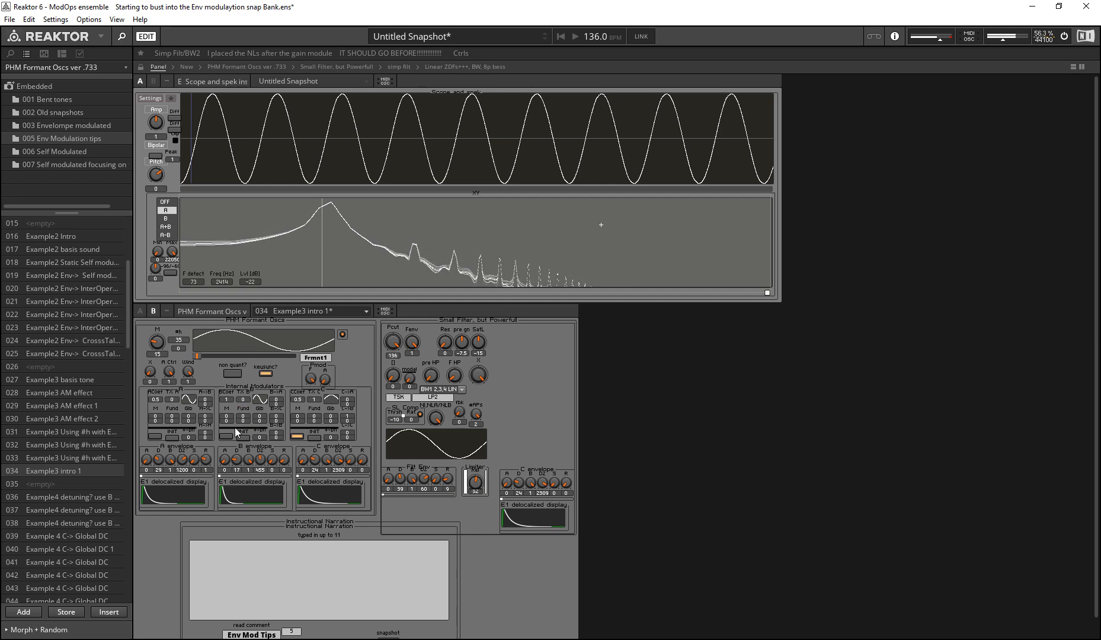
# Step: Raise the oscillator's M to 29, set #h to 0 and fine-tune M to 28
pyautogui.click(155, 384)
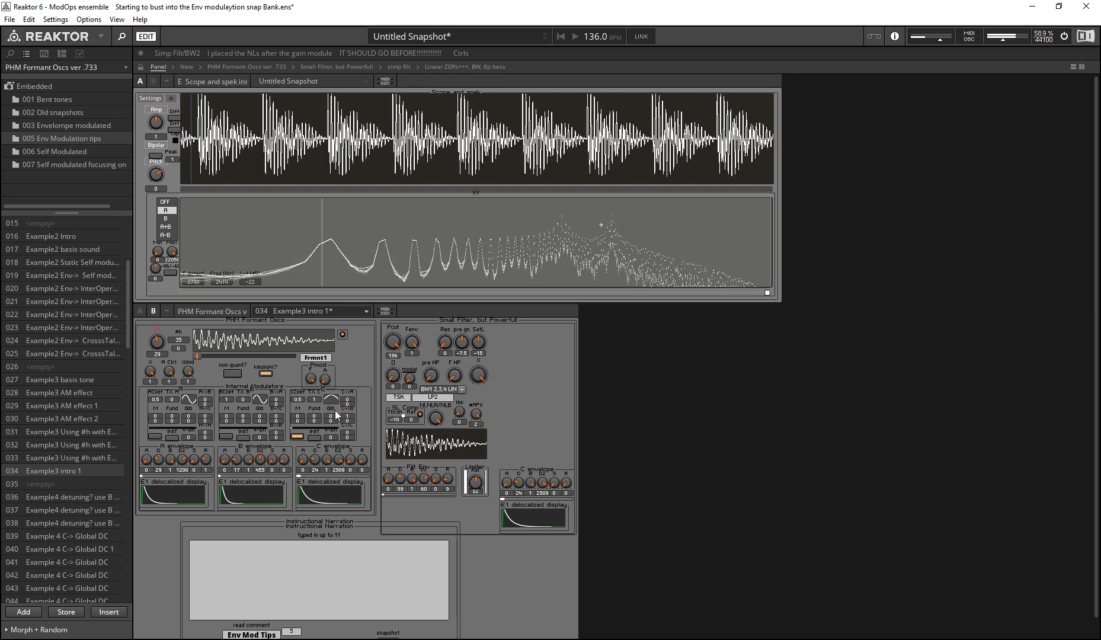
pyautogui.moveTo(345, 424); pyautogui.dragTo(348, 431)
pyautogui.moveTo(156, 341)
pyautogui.mouseDown()
pyautogui.moveTo(178, 354)
pyautogui.moveTo(177, 377)
pyautogui.mouseUp()
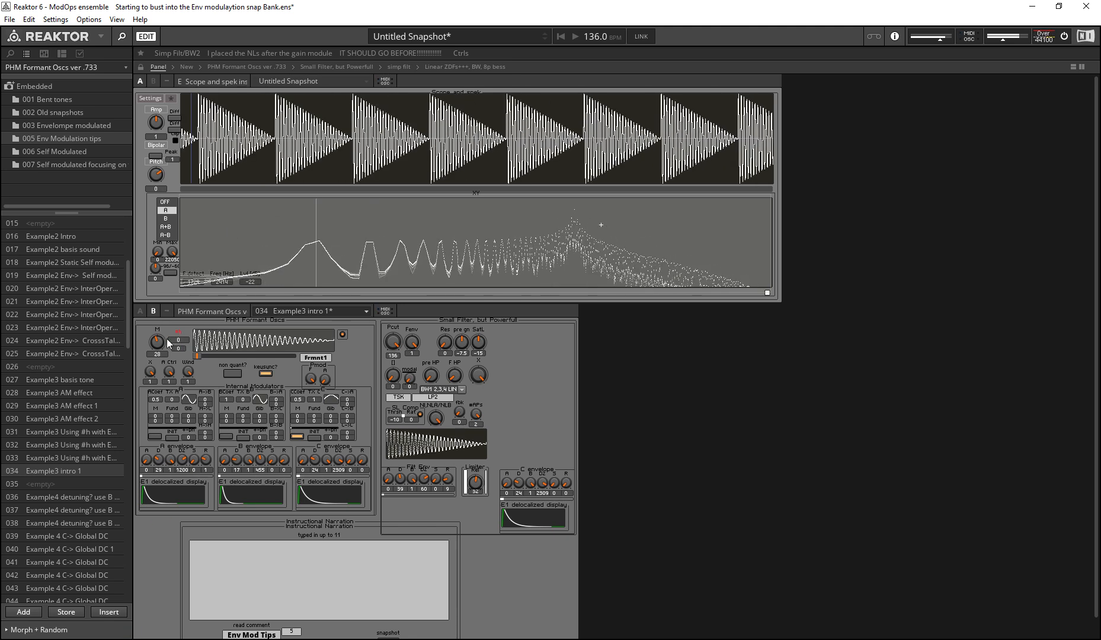
# Step: Raise #h in stages to 94, 114 and 127 to see its effect on the formant waveform
pyautogui.moveTo(179, 340)
pyautogui.mouseDown()
pyautogui.moveTo(167, 306)
pyautogui.moveTo(169, 203)
pyautogui.moveTo(191, 418)
pyautogui.moveTo(172, 278)
pyautogui.mouseUp()
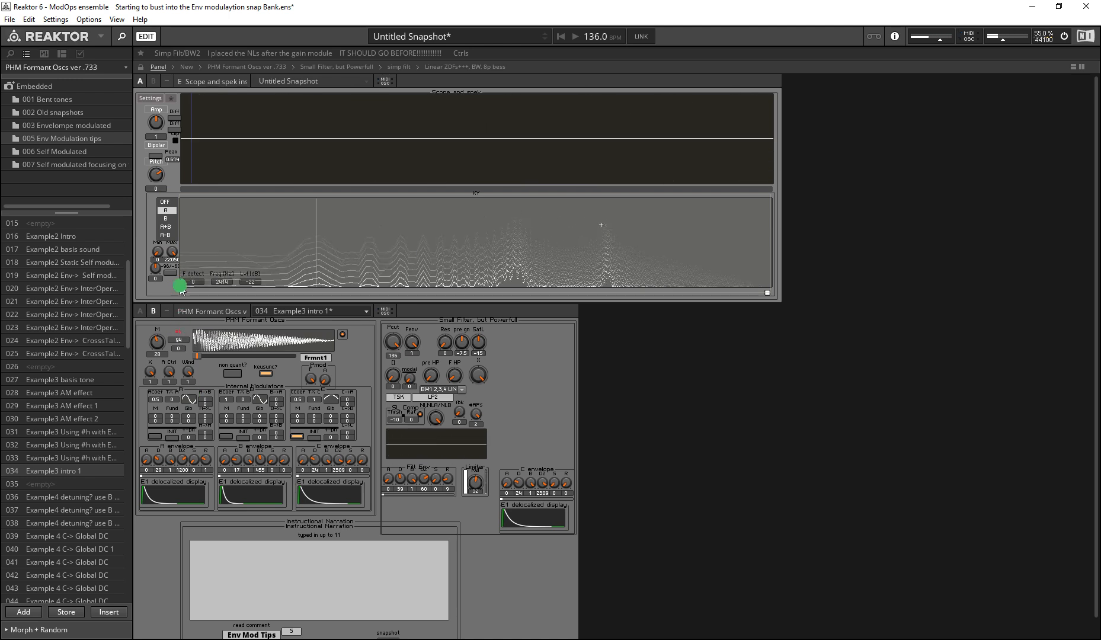
pyautogui.moveTo(182, 340); pyautogui.dragTo(186, 334)
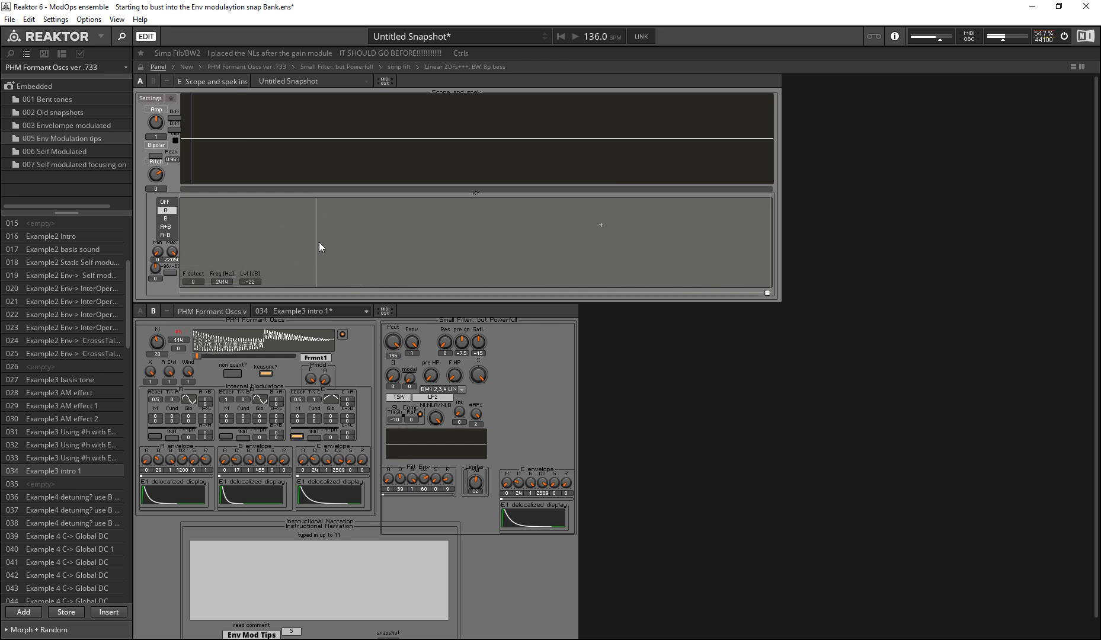
pyautogui.moveTo(176, 339)
pyautogui.mouseDown()
pyautogui.moveTo(157, 441)
pyautogui.moveTo(157, 249)
pyautogui.mouseUp()
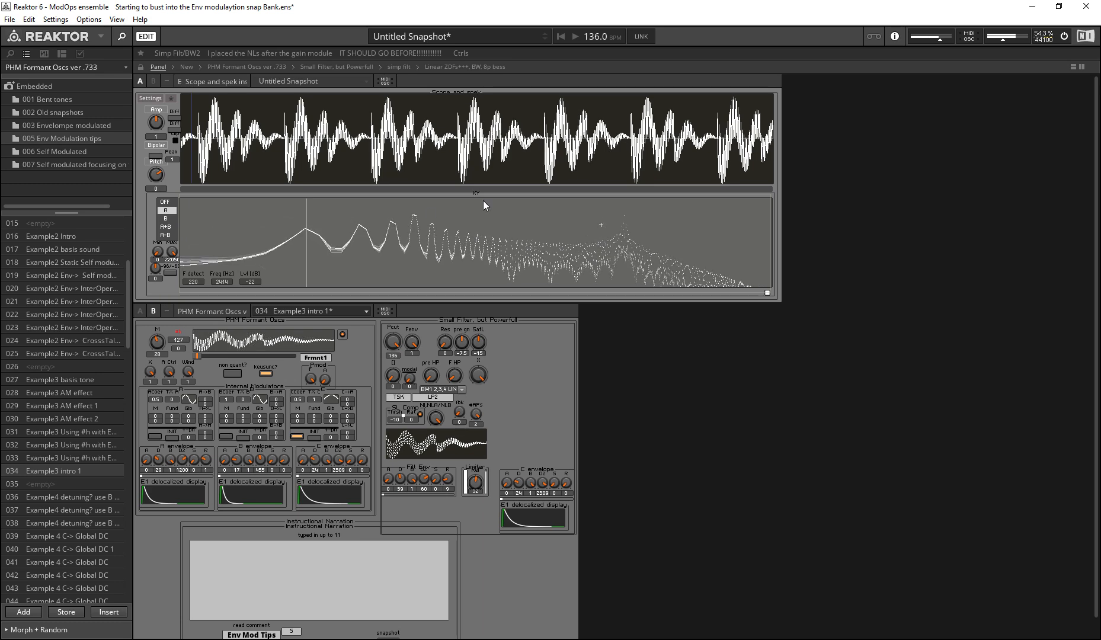
# Step: Return #h to 0, raise the value beneath it to 63 and bring that value back to 0
pyautogui.moveTo(181, 340)
pyautogui.mouseDown()
pyautogui.moveTo(168, 341)
pyautogui.moveTo(149, 294)
pyautogui.moveTo(115, 137)
pyautogui.moveTo(145, 58)
pyautogui.mouseUp()
pyautogui.click(185, 350)
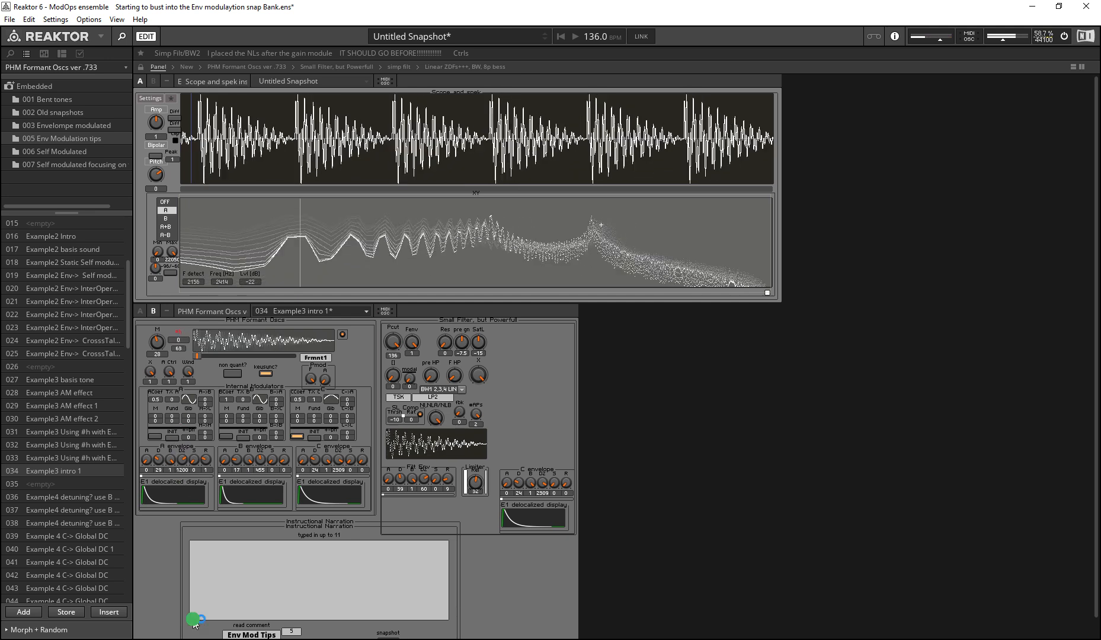
pyautogui.moveTo(179, 351); pyautogui.dragTo(183, 636)
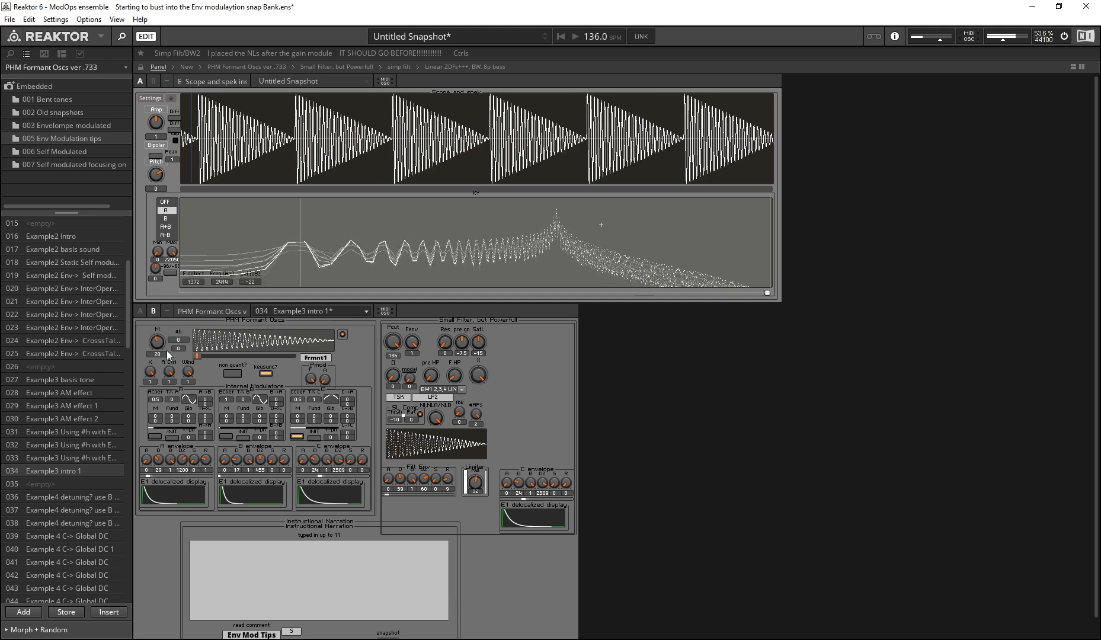
# Step: Set #h to 15 with the value beneath it at 48.95, and lower the small filter's Pcut
pyautogui.moveTo(176, 339)
pyautogui.mouseDown()
pyautogui.moveTo(123, 238)
pyautogui.moveTo(135, 287)
pyautogui.moveTo(134, 237)
pyautogui.moveTo(157, 323)
pyautogui.moveTo(88, 147)
pyautogui.moveTo(103, 212)
pyautogui.moveTo(118, 192)
pyautogui.moveTo(182, 342)
pyautogui.moveTo(167, 350)
pyautogui.moveTo(165, 302)
pyautogui.moveTo(178, 330)
pyautogui.mouseUp()
pyautogui.moveTo(386, 337); pyautogui.dragTo(390, 359)
pyautogui.moveTo(178, 340)
pyautogui.mouseDown()
pyautogui.moveTo(176, 372)
pyautogui.moveTo(171, 310)
pyautogui.moveTo(169, 375)
pyautogui.moveTo(170, 332)
pyautogui.moveTo(179, 359)
pyautogui.mouseUp()
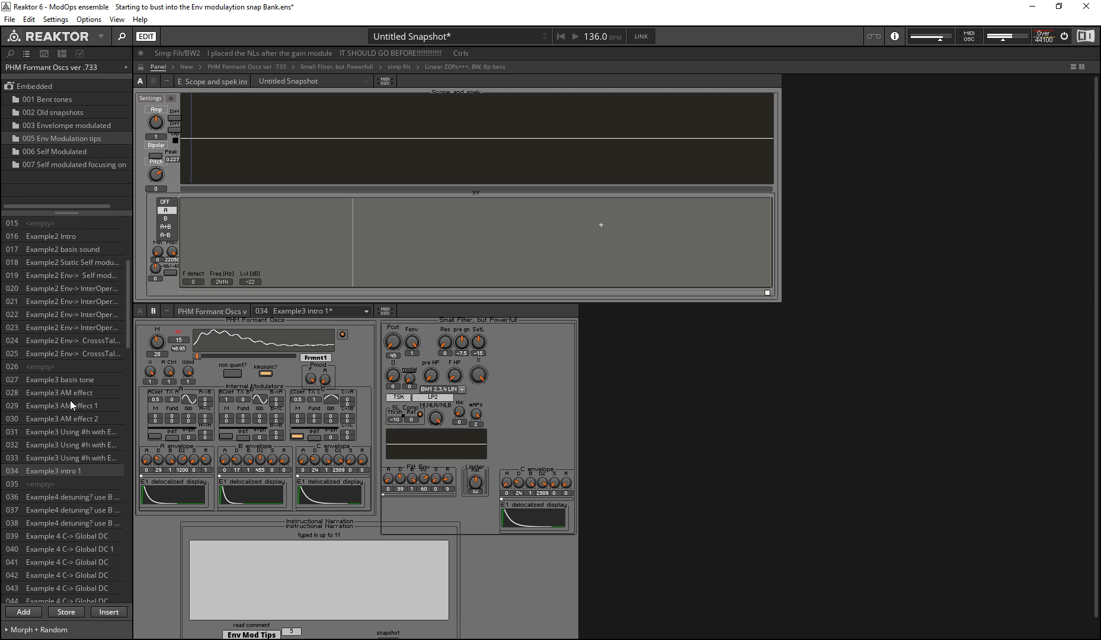
# Step: Reset #h and the value beneath it to 0, set M to 27 and adjust the small filter's X knob
pyautogui.moveTo(177, 349); pyautogui.dragTo(179, 457)
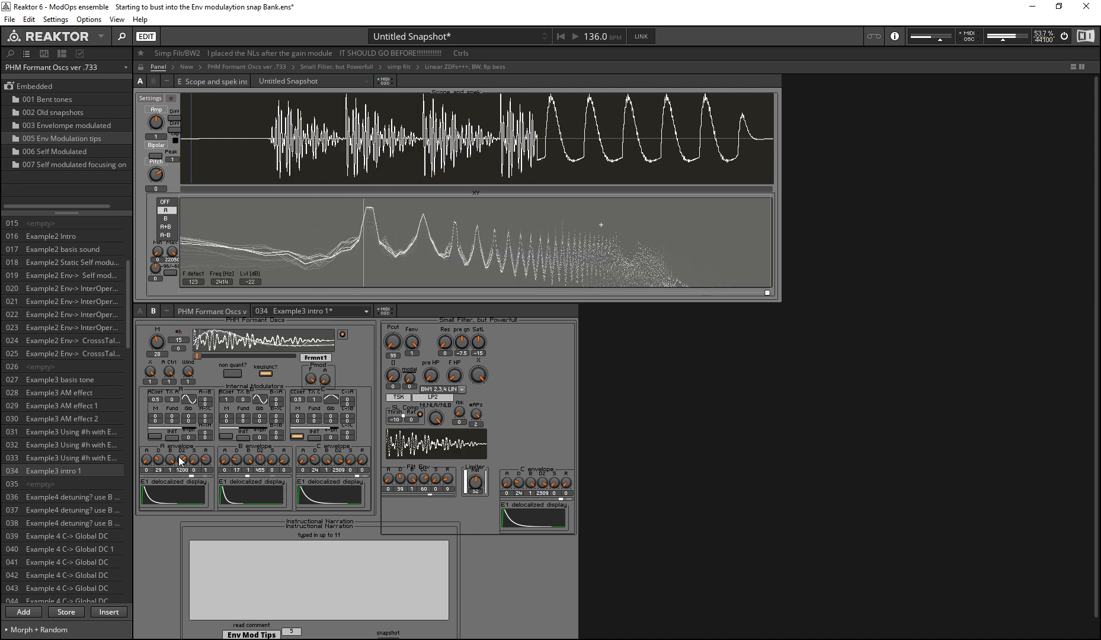
pyautogui.moveTo(181, 343); pyautogui.dragTo(189, 571)
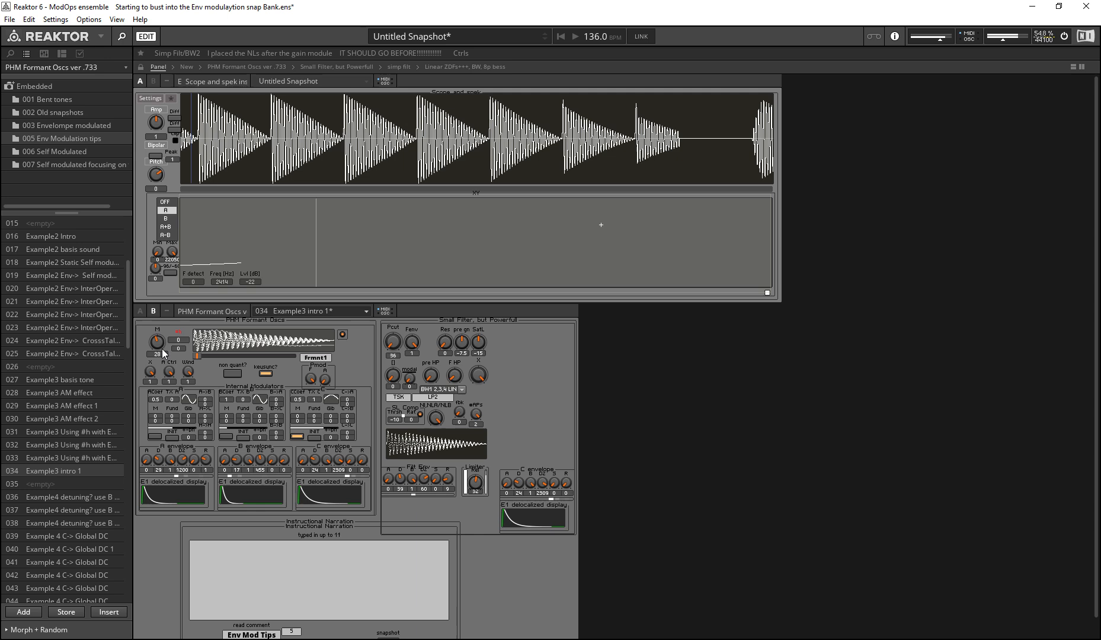
pyautogui.moveTo(159, 342); pyautogui.dragTo(160, 345)
pyautogui.moveTo(479, 375); pyautogui.dragTo(366, 638)
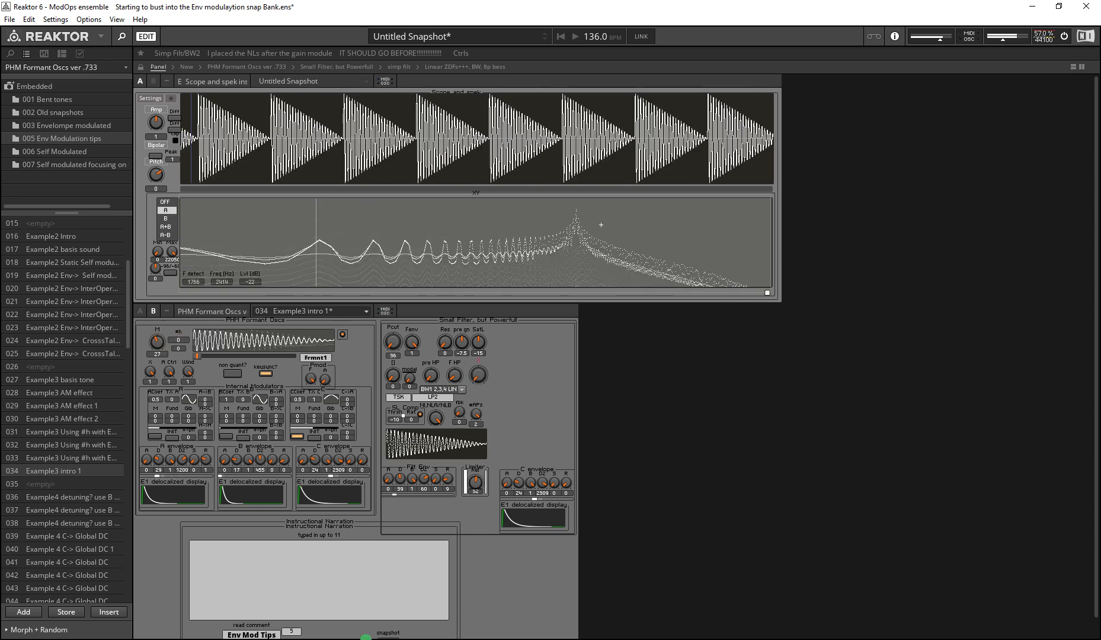
# Step: Recall snapshot 033 Example3 Using #h and set X to 0.657, #h to 0 and M to 20
pyautogui.click(62, 458)
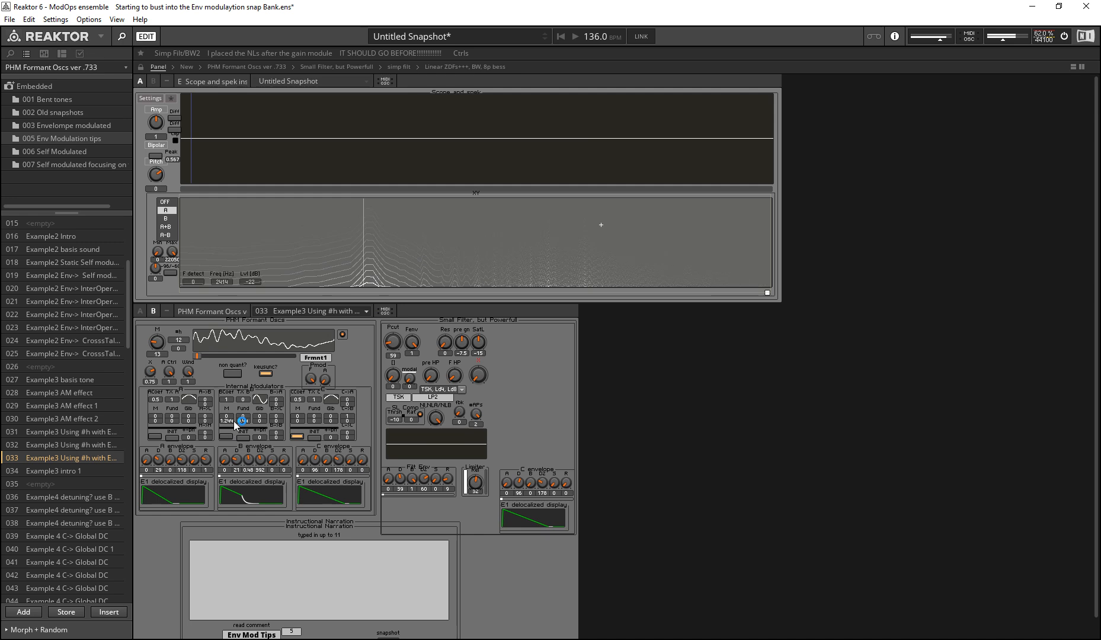
pyautogui.moveTo(149, 383)
pyautogui.mouseDown()
pyautogui.moveTo(152, 399)
pyautogui.moveTo(150, 388)
pyautogui.mouseUp()
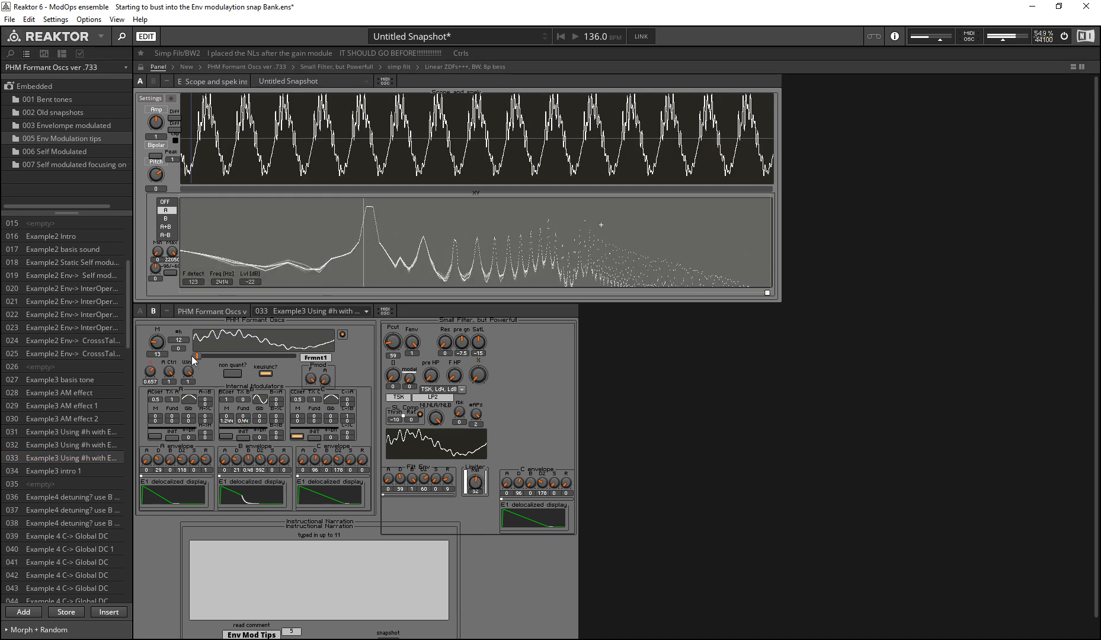
pyautogui.moveTo(183, 343); pyautogui.dragTo(174, 524)
pyautogui.moveTo(154, 342); pyautogui.dragTo(183, 308)
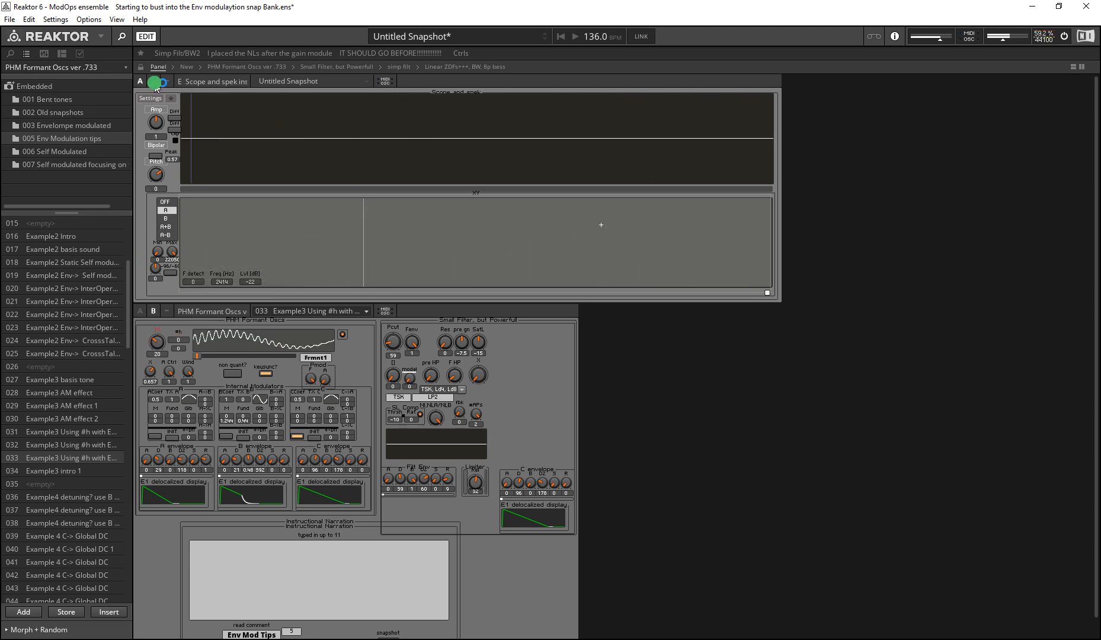
# Step: Switch the scope instrument to its B panel view and raise the oscillator's M to 42
pyautogui.click(156, 84)
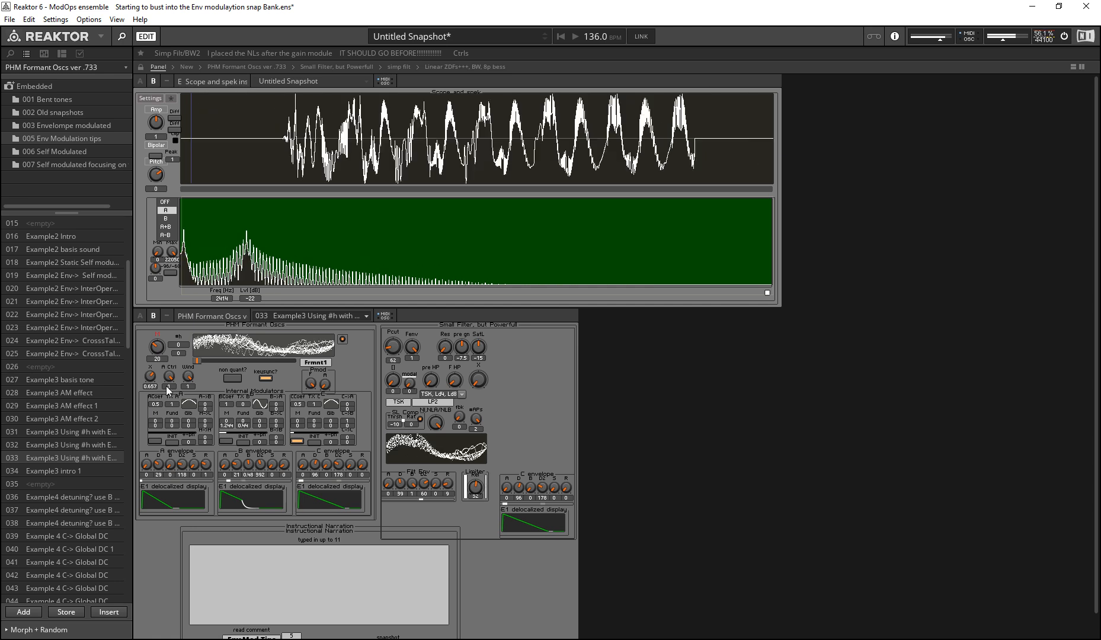
pyautogui.click(156, 345)
pyautogui.moveTo(155, 342); pyautogui.dragTo(153, 140)
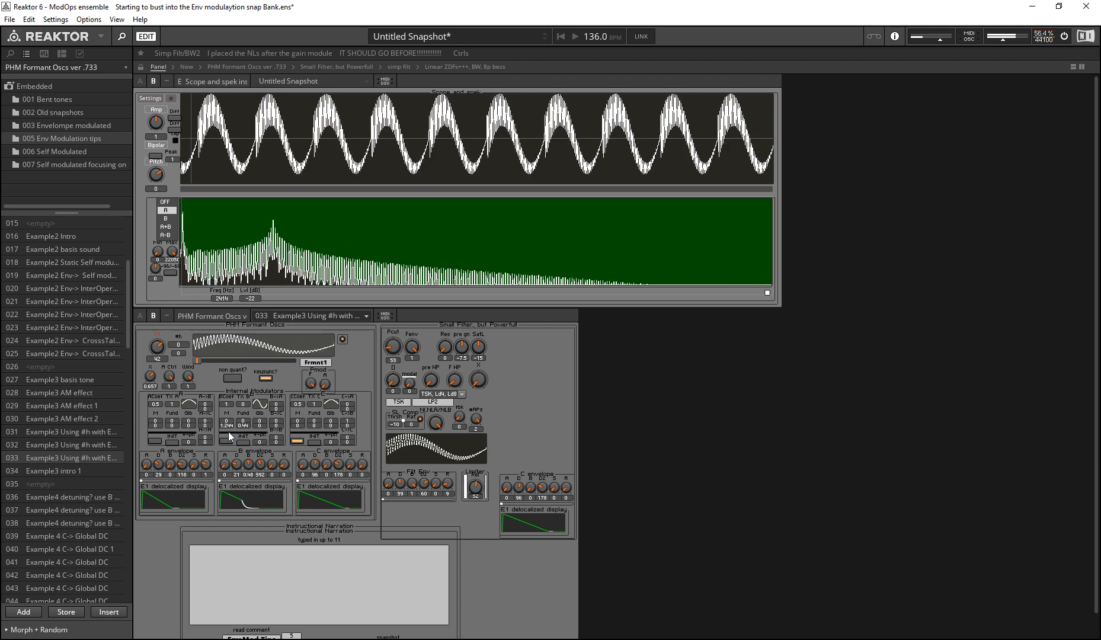
# Step: Reset the B modulator's M and Fund amounts to 0 and raise the oscillator's M to 53
pyautogui.moveTo(227, 427); pyautogui.dragTo(240, 509)
pyautogui.moveTo(244, 426); pyautogui.dragTo(223, 608)
pyautogui.moveTo(225, 422); pyautogui.dragTo(226, 577)
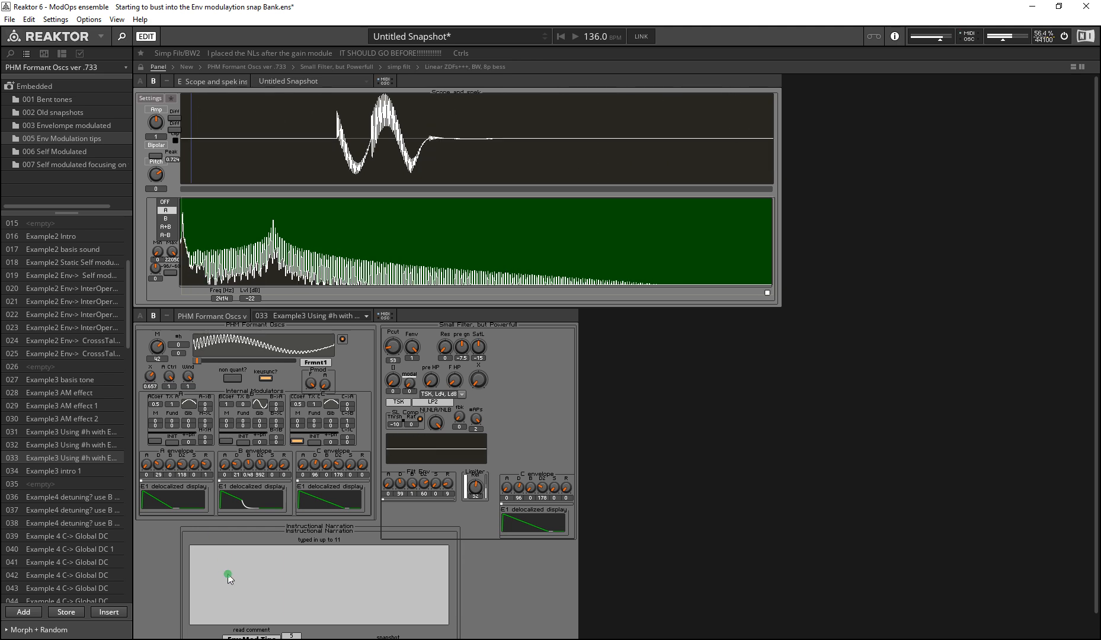
pyautogui.moveTo(229, 424)
pyautogui.mouseDown()
pyautogui.moveTo(226, 414)
pyautogui.moveTo(224, 454)
pyautogui.moveTo(205, 314)
pyautogui.moveTo(221, 30)
pyautogui.moveTo(177, 349)
pyautogui.moveTo(161, 358)
pyautogui.moveTo(141, 266)
pyautogui.moveTo(174, 1)
pyautogui.mouseUp()
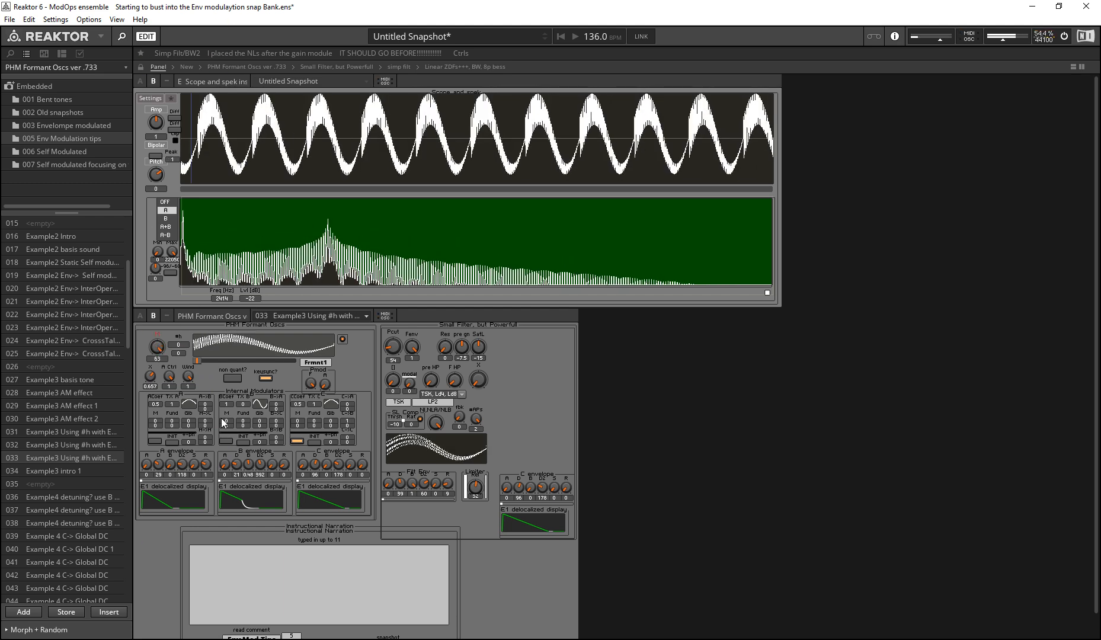
pyautogui.moveTo(225, 418)
pyautogui.mouseDown()
pyautogui.moveTo(192, 360)
pyautogui.moveTo(225, 438)
pyautogui.mouseUp()
# Step: Try raising the C modulator's M and Glb amounts and return them to 0
pyautogui.moveTo(298, 421); pyautogui.dragTo(331, 292)
pyautogui.moveTo(321, 456); pyautogui.dragTo(322, 460)
pyautogui.moveTo(331, 421); pyautogui.dragTo(293, 436)
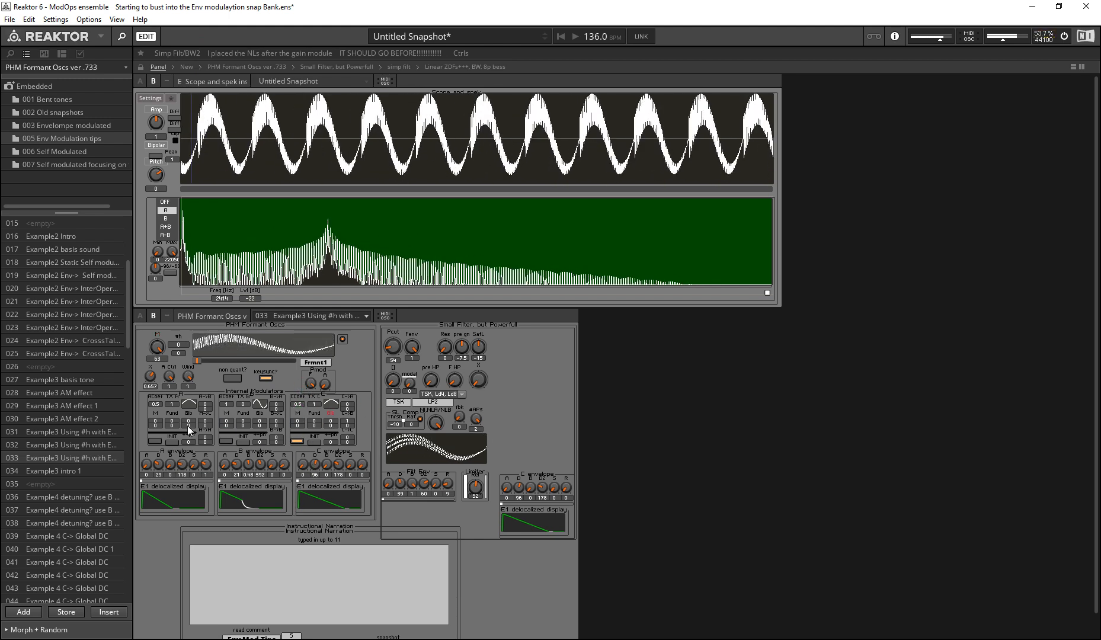
pyautogui.moveTo(189, 430)
pyautogui.mouseDown()
pyautogui.moveTo(140, 377)
pyautogui.moveTo(178, 469)
pyautogui.moveTo(187, 428)
pyautogui.mouseUp()
# Step: Lower the oscillator's M to 1 and its X to 0
pyautogui.moveTo(158, 350); pyautogui.dragTo(193, 622)
pyautogui.moveTo(156, 345); pyautogui.dragTo(125, 629)
pyautogui.moveTo(158, 348); pyautogui.dragTo(169, 628)
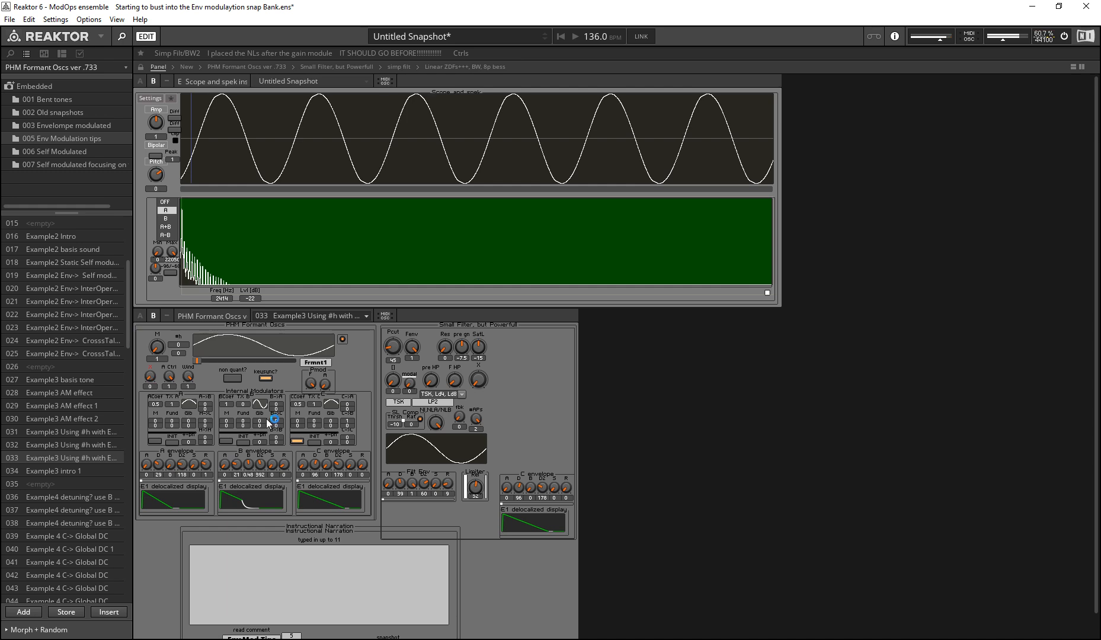
# Step: Set the B modulator's Glb to 0.42 and M to 0.547, and try the C modulator's cross-modulation amount
pyautogui.moveTo(259, 421); pyautogui.dragTo(196, 345)
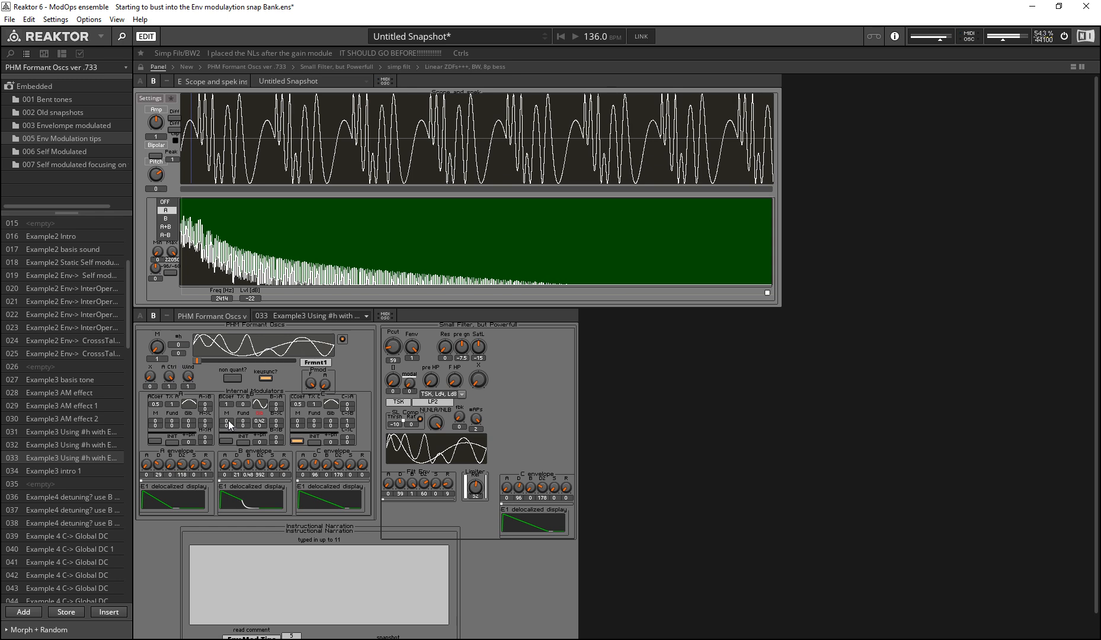
pyautogui.moveTo(207, 405); pyautogui.dragTo(193, 304)
pyautogui.moveTo(347, 422); pyautogui.dragTo(198, 639)
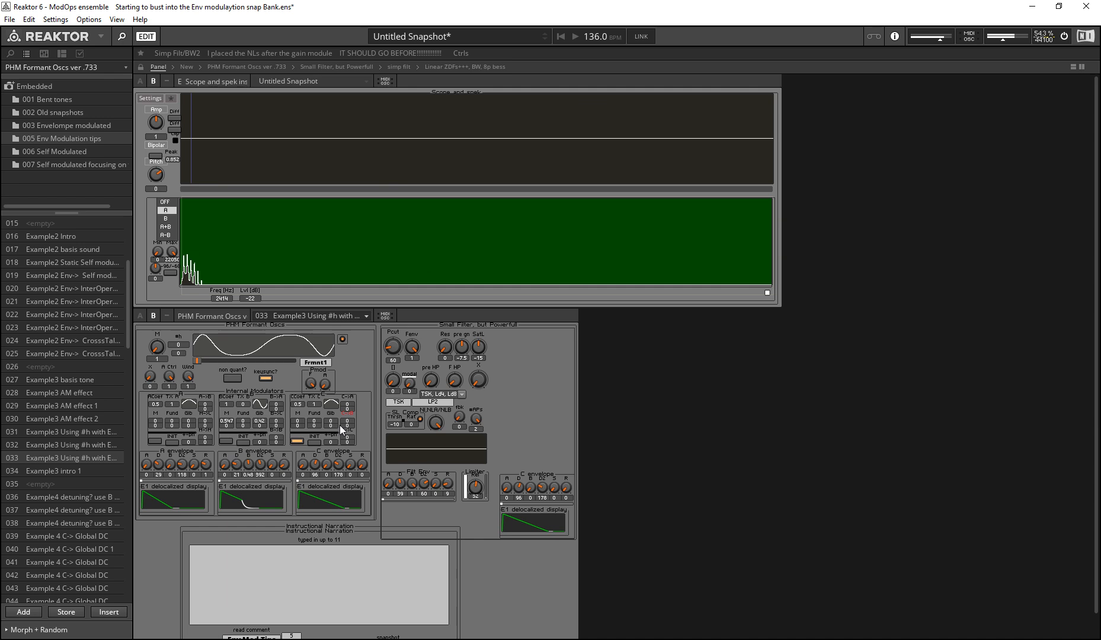
pyautogui.moveTo(305, 385); pyautogui.dragTo(262, 357)
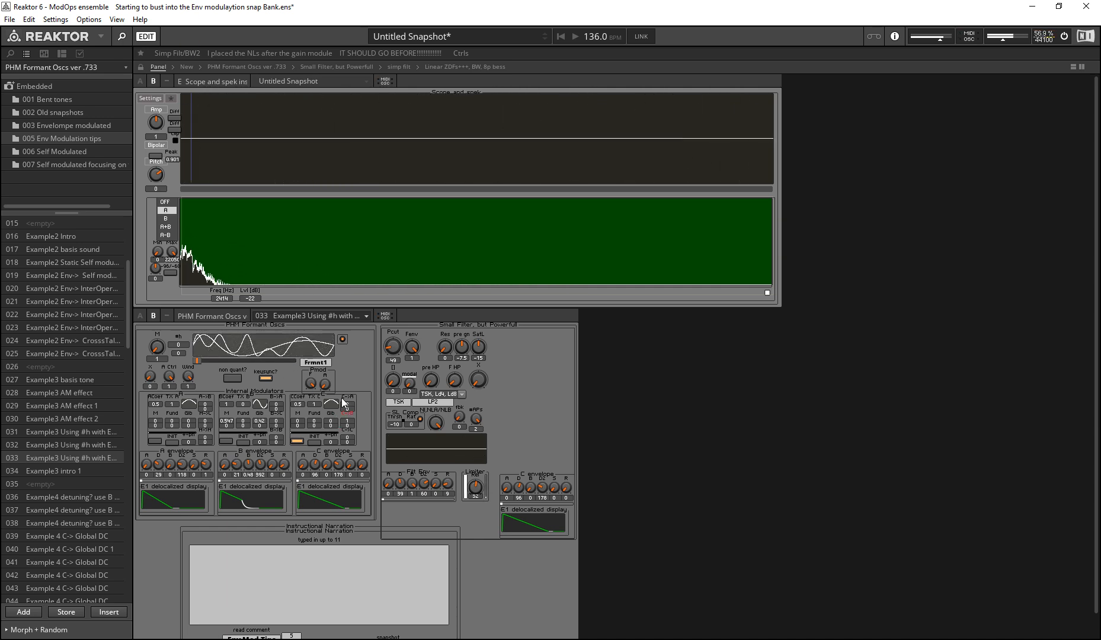
# Step: Raise the B->C amount to 0.42, readjust the C modulator's cross-modulation amount and lower the small filter's Pcut
pyautogui.moveTo(275, 422); pyautogui.dragTo(285, 356)
pyautogui.moveTo(280, 422)
pyautogui.mouseDown()
pyautogui.moveTo(190, 629)
pyautogui.moveTo(185, 591)
pyautogui.mouseUp()
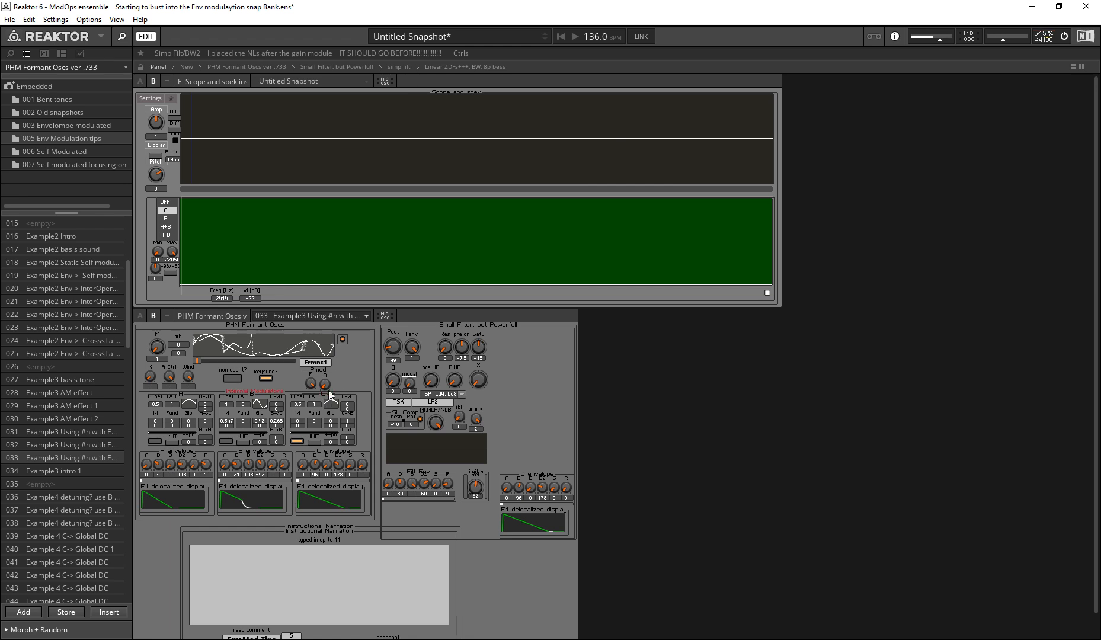
pyautogui.hotkey('ctrl', 'u')
pyautogui.moveTo(277, 421); pyautogui.dragTo(248, 410)
pyautogui.moveTo(346, 422); pyautogui.dragTo(246, 413)
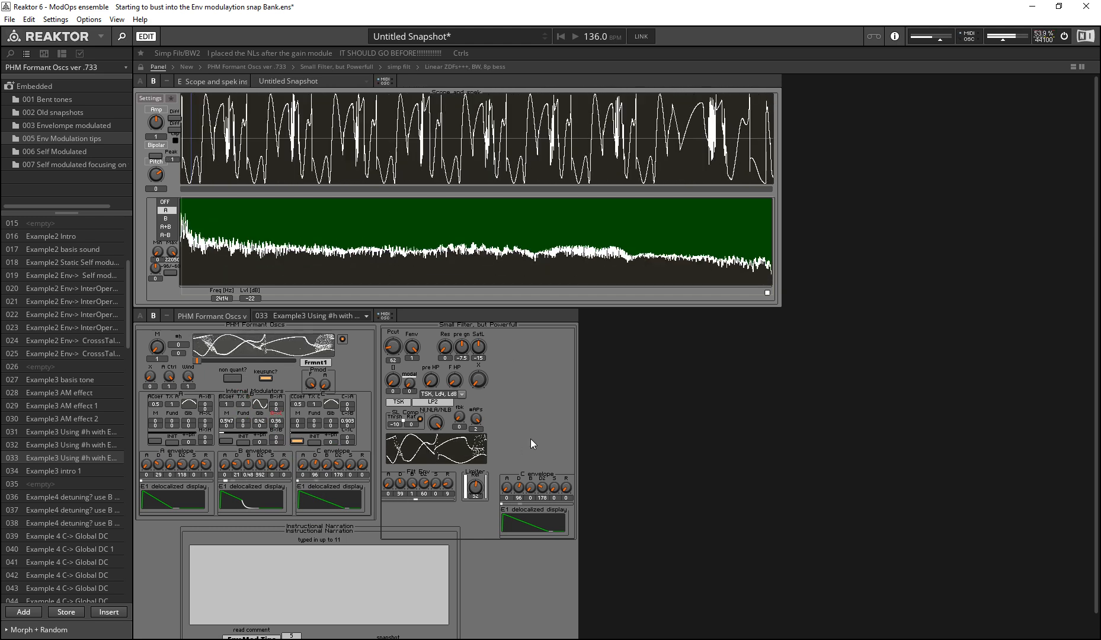
pyautogui.moveTo(393, 347); pyautogui.dragTo(412, 453)
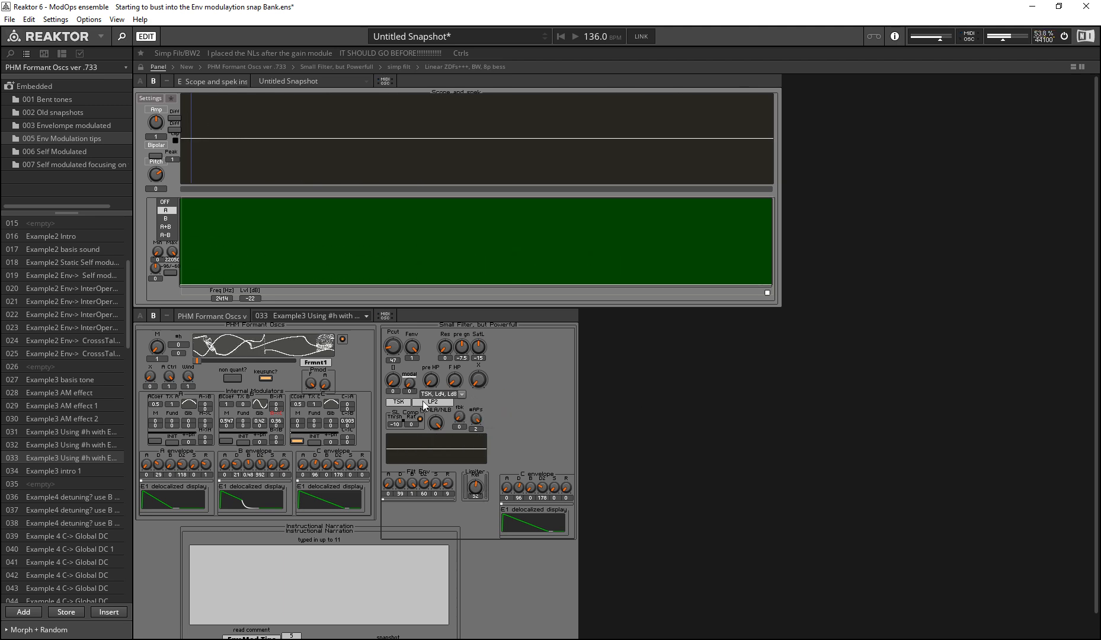
pyautogui.moveTo(347, 421)
pyautogui.mouseDown()
pyautogui.moveTo(333, 435)
pyautogui.moveTo(255, 403)
pyautogui.mouseUp()
# Step: Unlock the panel and move the Instructional Narration box lower, clear of the small filter
pyautogui.click(455, 327)
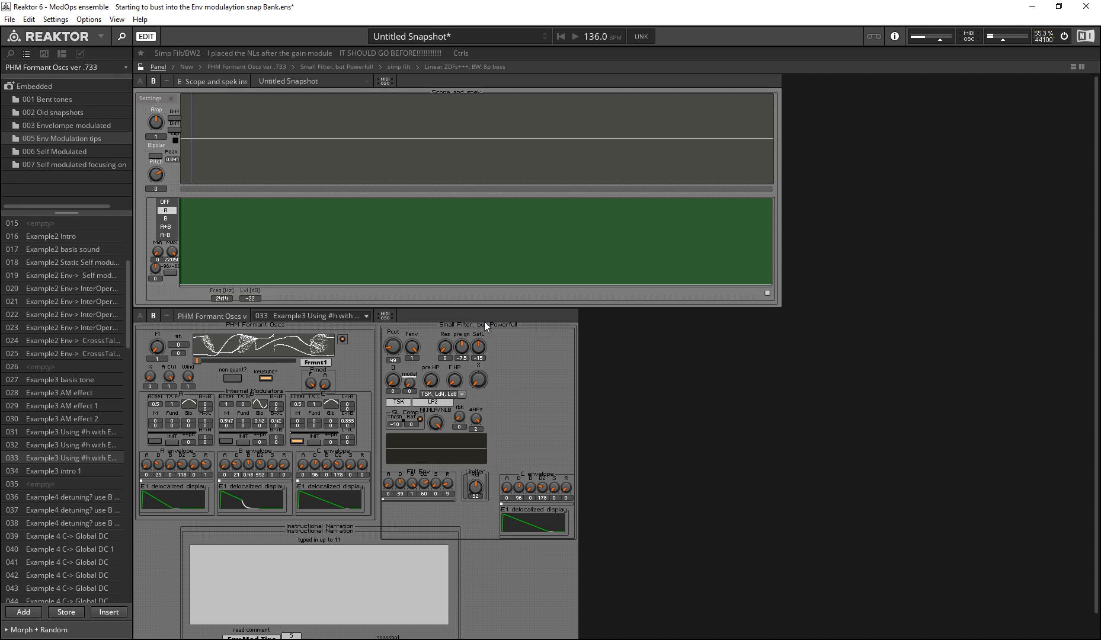
pyautogui.click(493, 324)
pyautogui.moveTo(325, 528); pyautogui.dragTo(308, 559)
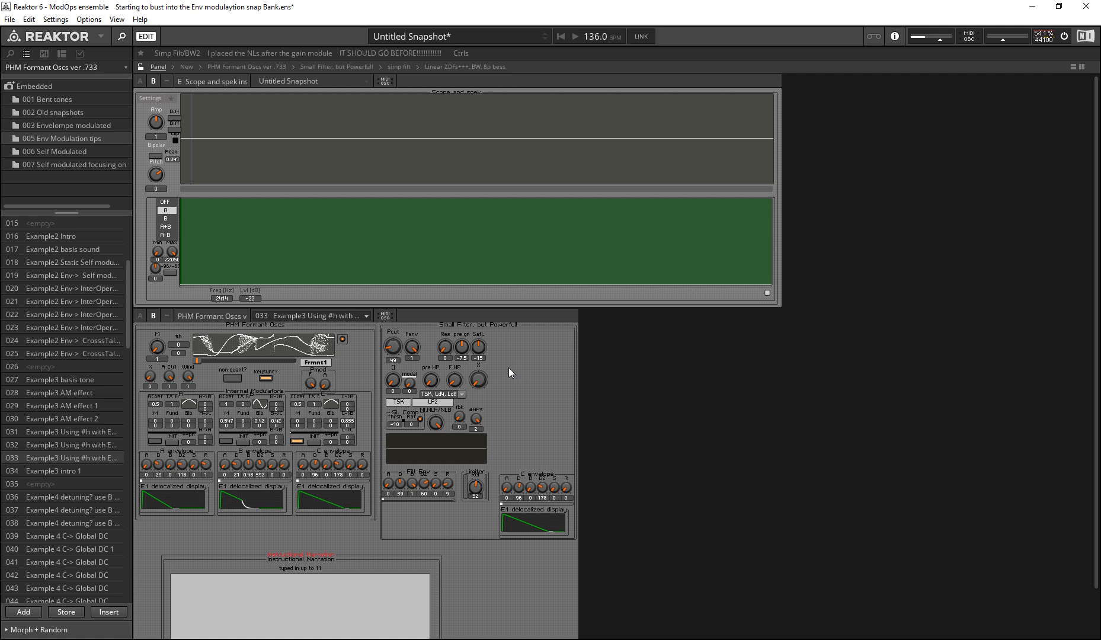
# Step: Undo the accidental move in the scope instrument and lock the panel layout again
pyautogui.click(503, 286)
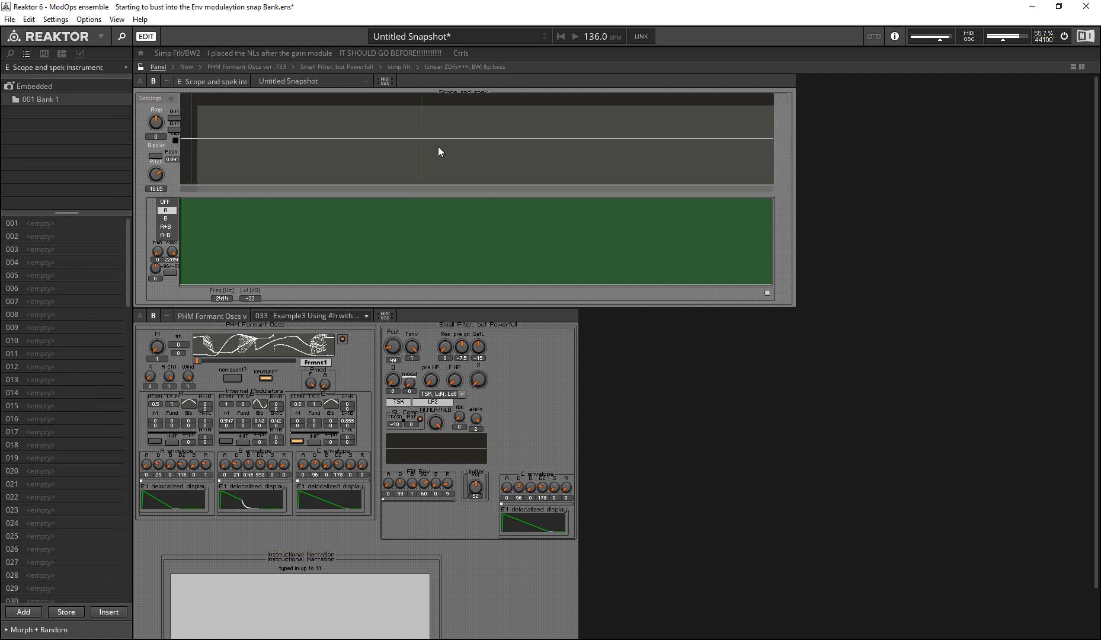
pyautogui.hotkey('ctrl', 'z')
pyautogui.hotkey('ctrl', 'u')
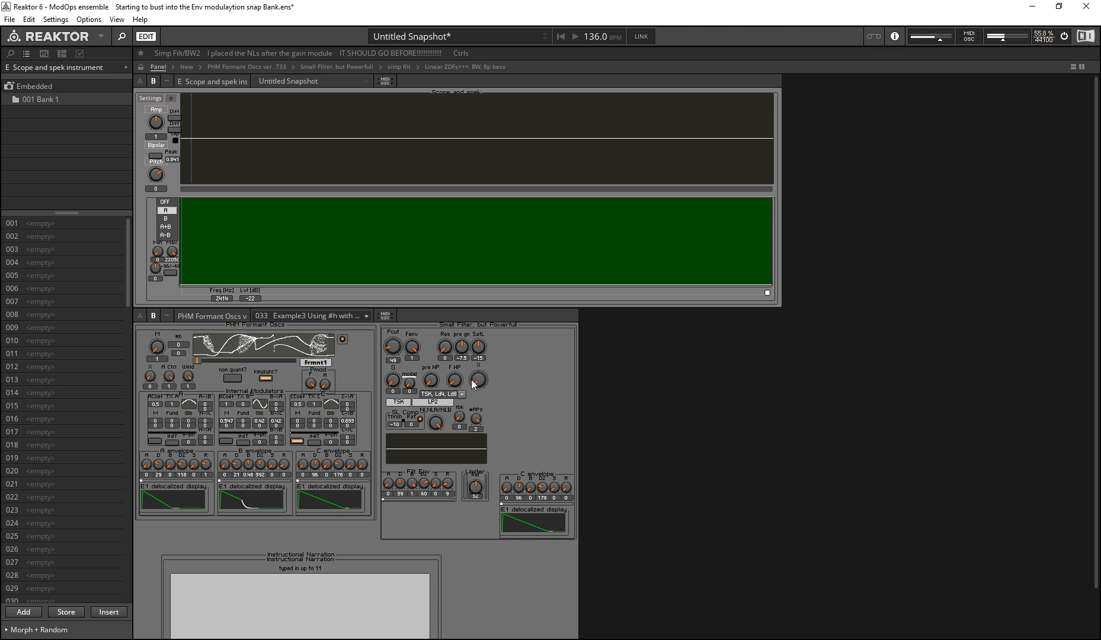
# Step: Hide the C envelope macro inside the small filter and the Instructional Narration macro from the panel
pyautogui.click(535, 538)
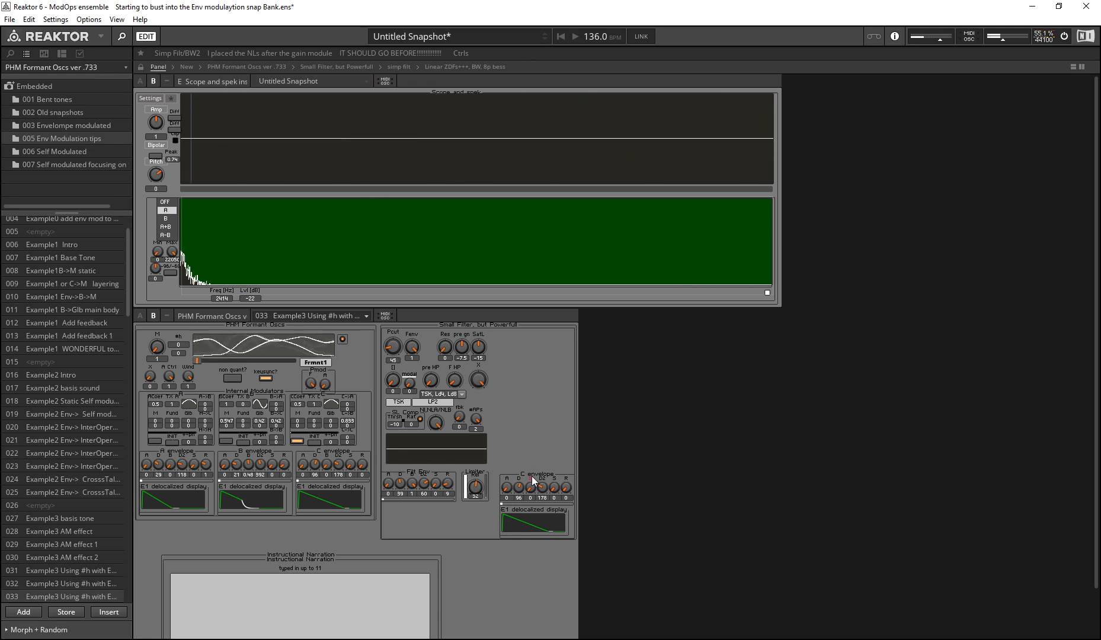
pyautogui.click(80, 53)
pyautogui.click(124, 133)
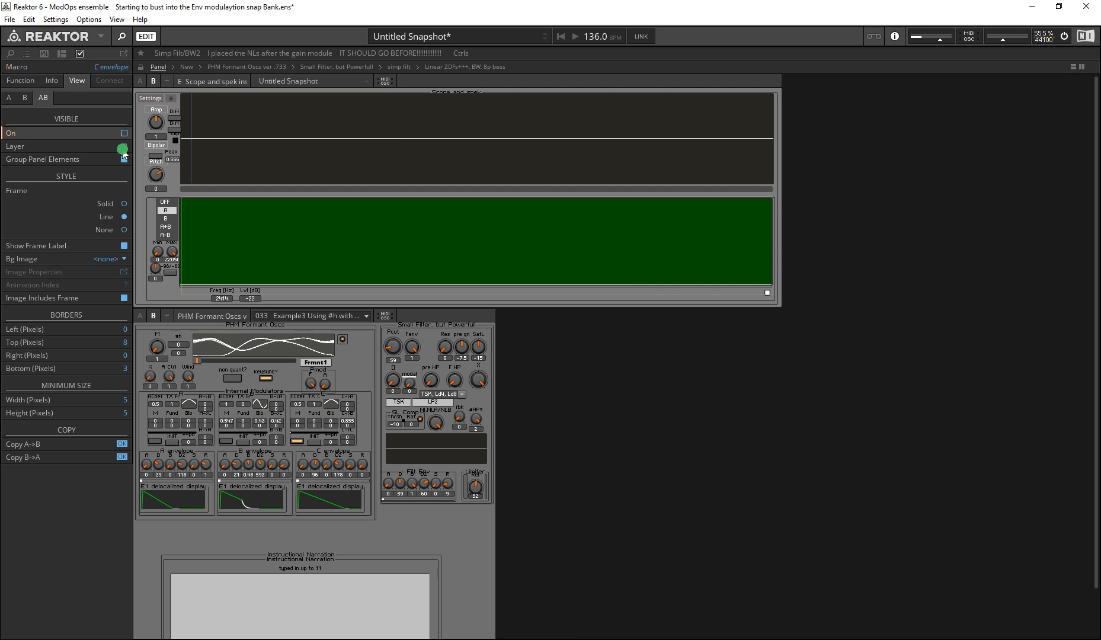
pyautogui.click(282, 551)
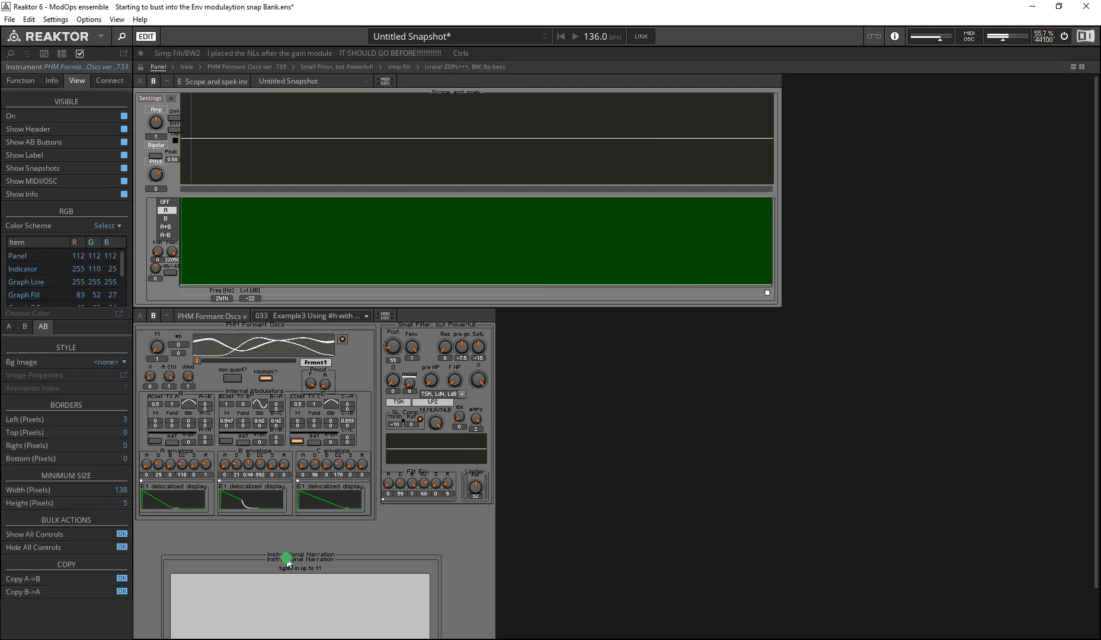
pyautogui.click(125, 133)
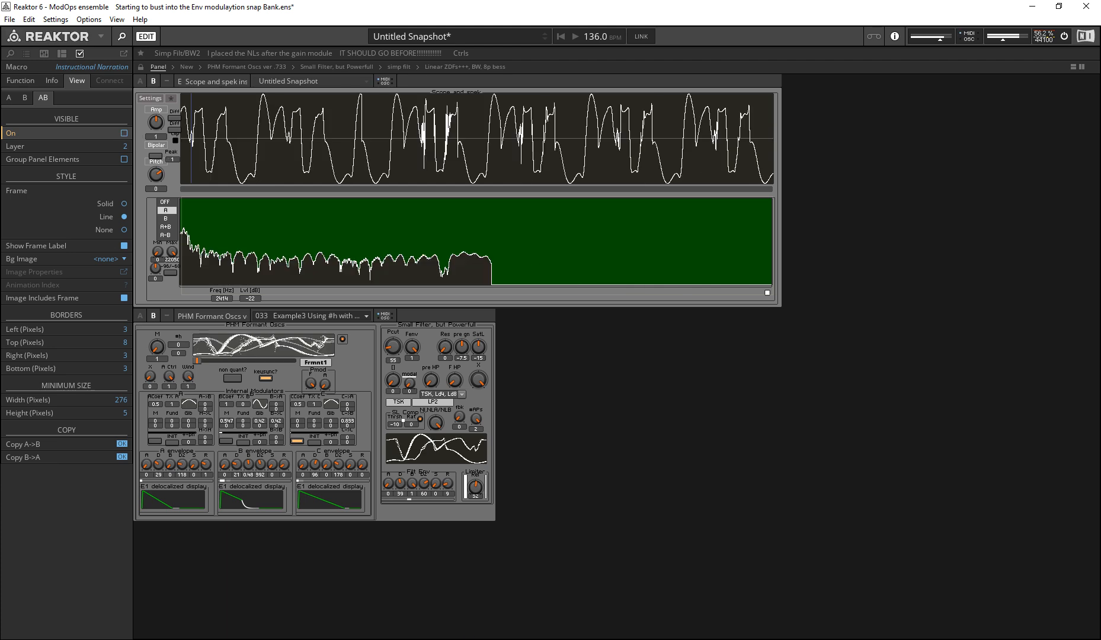
pyautogui.click(172, 551)
# Step: Switch the oscillator instrument to its A view and hide the E1 delocalized display there
pyautogui.click(142, 316)
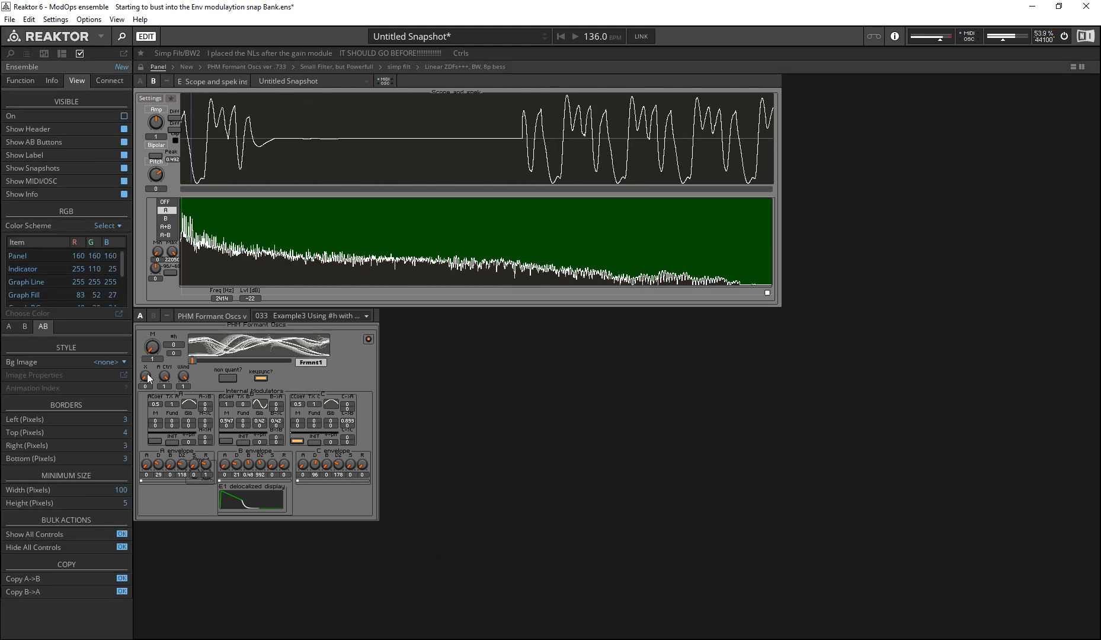
pyautogui.click(276, 485)
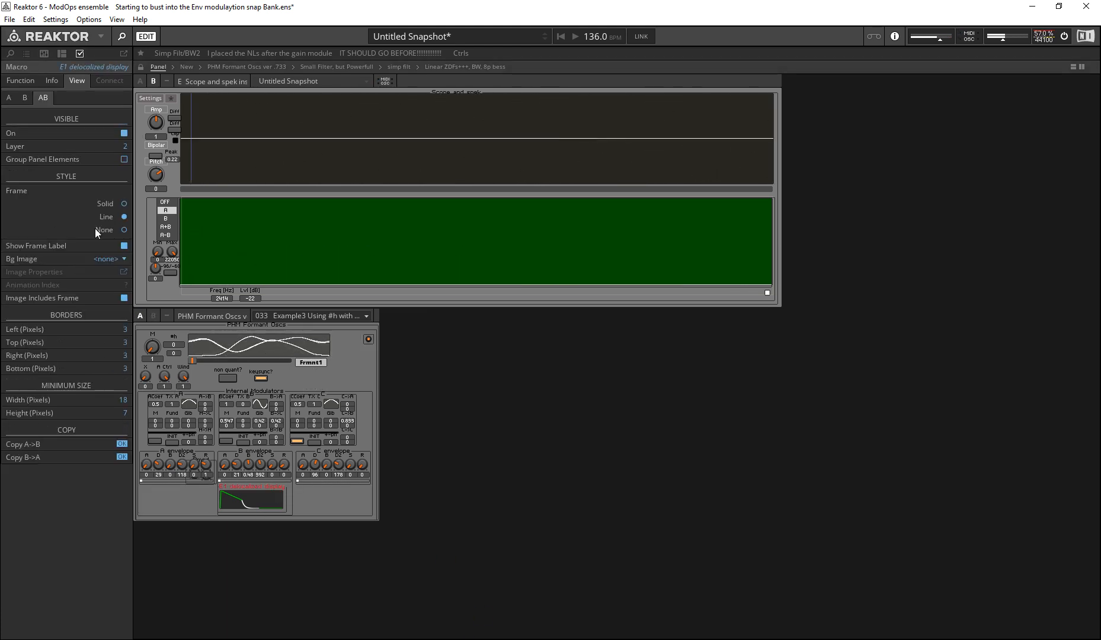
pyautogui.click(9, 97)
pyautogui.click(124, 132)
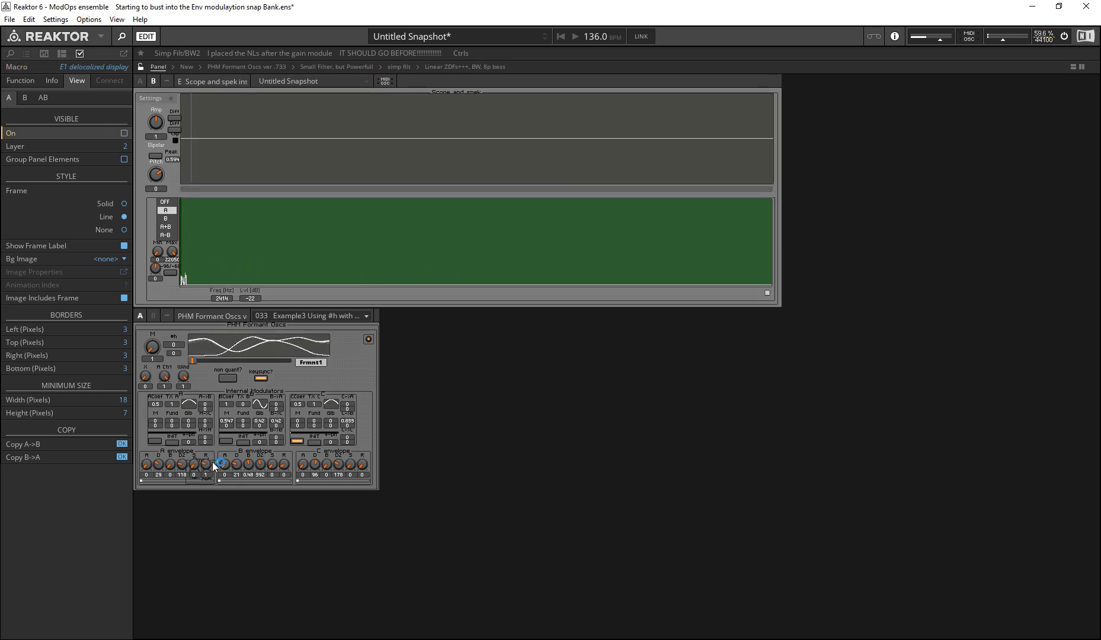
# Step: Move the A envelope down to expose Pmod, hide Pmod in the A view and move the envelope back
pyautogui.click(179, 453)
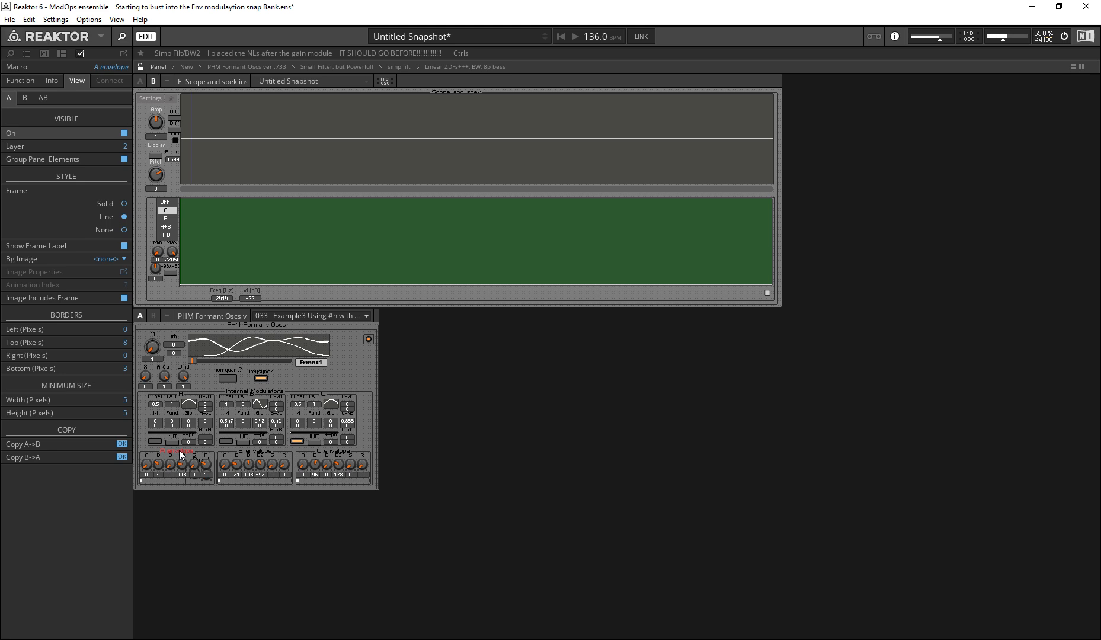
pyautogui.hotkey('shift', 'Down')
pyautogui.hotkey('shift', 'Down')
pyautogui.click(201, 457)
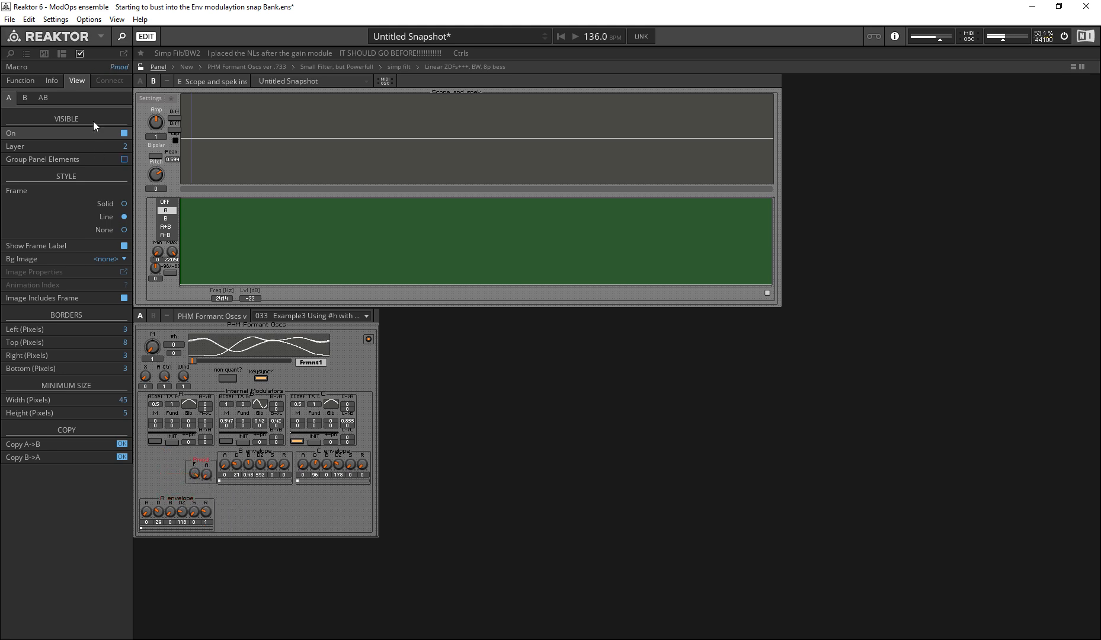
pyautogui.click(124, 133)
pyautogui.click(179, 499)
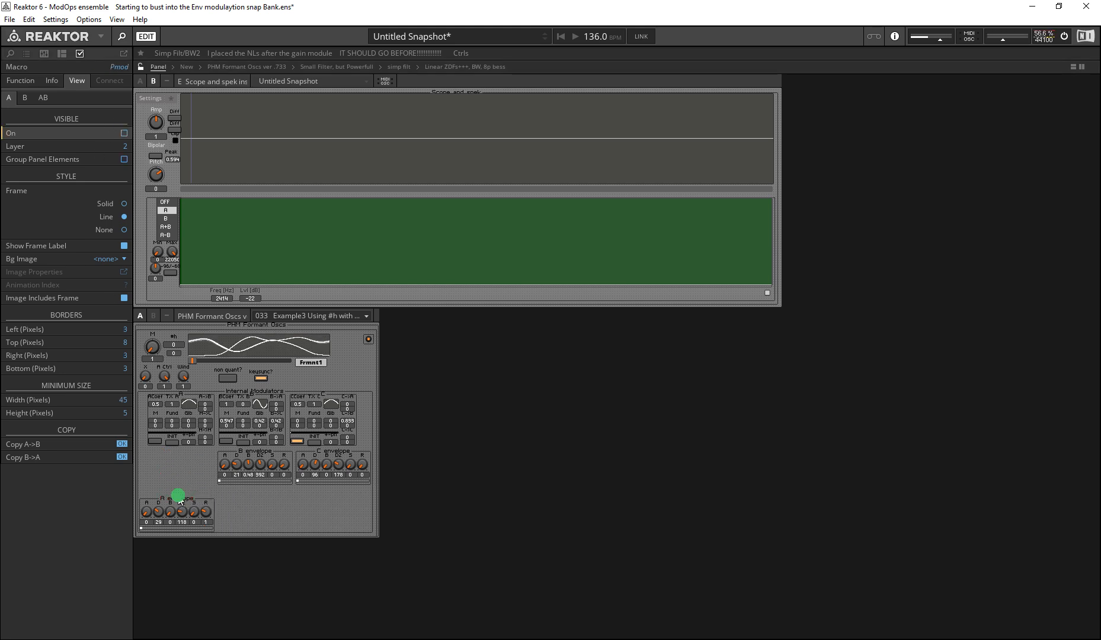
pyautogui.hotkey('shift', 'Up')
pyautogui.hotkey('shift', 'Up')
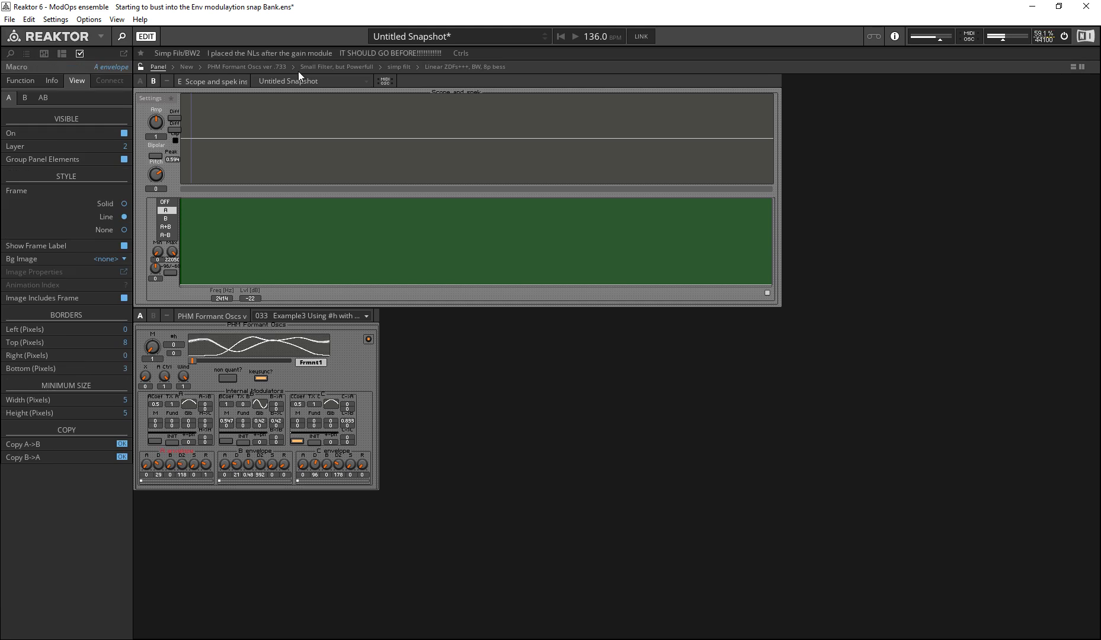
# Step: Place the scope instrument beside PHM Formant Oscs, lock the panel and return the oscillator to its B view
pyautogui.moveTo(204, 77); pyautogui.dragTo(732, 356)
pyautogui.hotkey('ctrl', 'u')
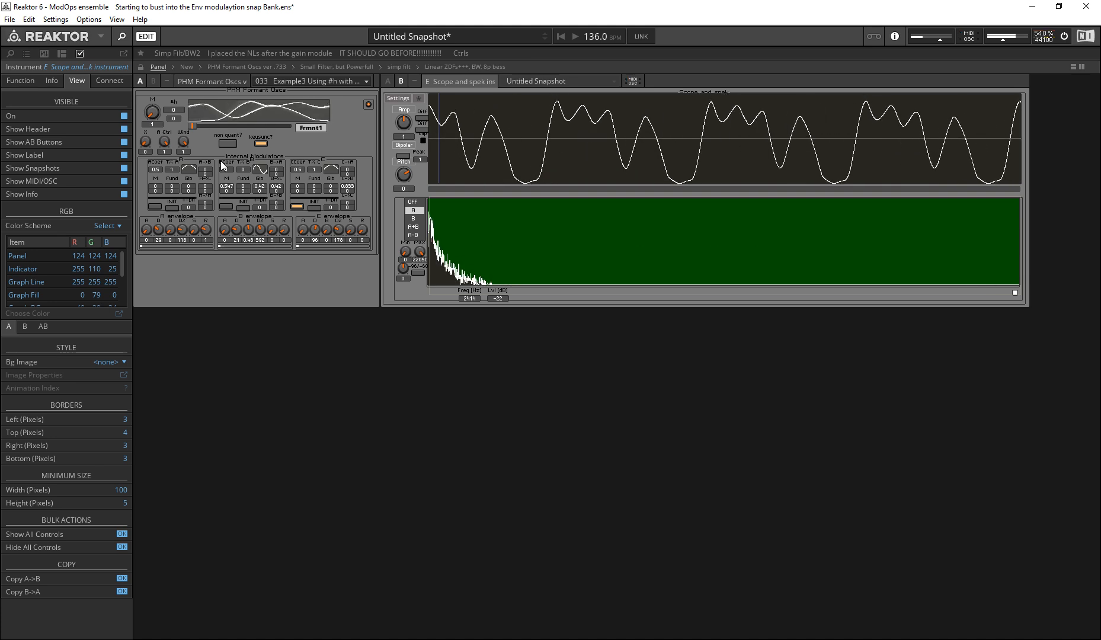
pyautogui.click(153, 81)
# Step: Raise the small filter's Pcut, lower its X knob and set the B->C amount to 0
pyautogui.moveTo(386, 123); pyautogui.dragTo(308, 6)
pyautogui.moveTo(479, 146); pyautogui.dragTo(453, 503)
pyautogui.moveTo(277, 186); pyautogui.dragTo(243, 340)
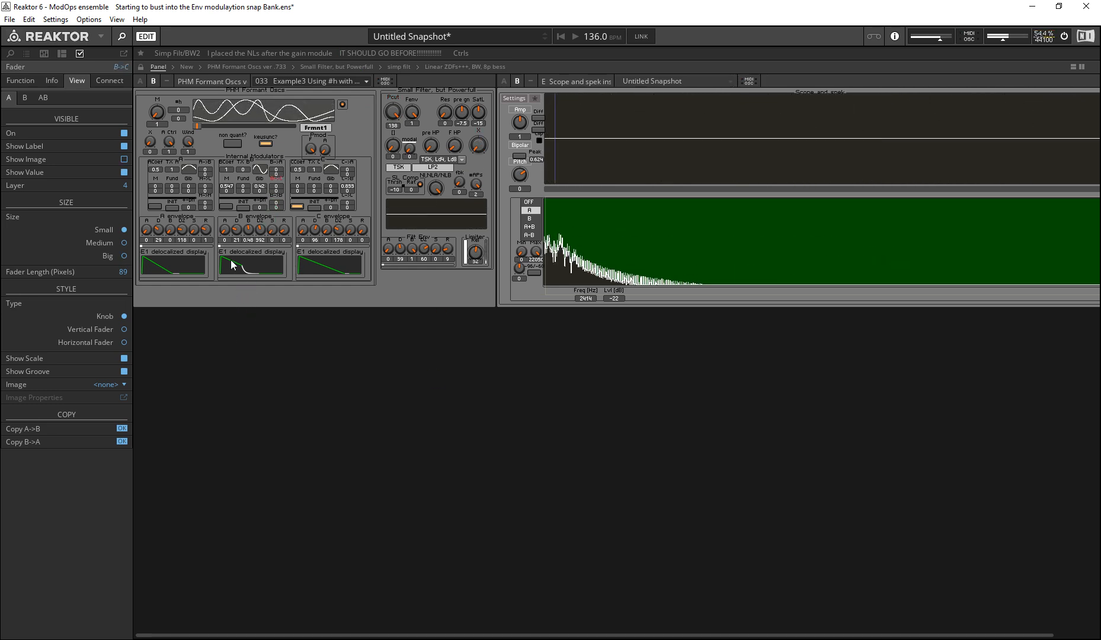
# Step: Set the A and C envelopes' D to 6, B to 1 and D2 to 2689
pyautogui.moveTo(171, 230); pyautogui.dragTo(170, 224)
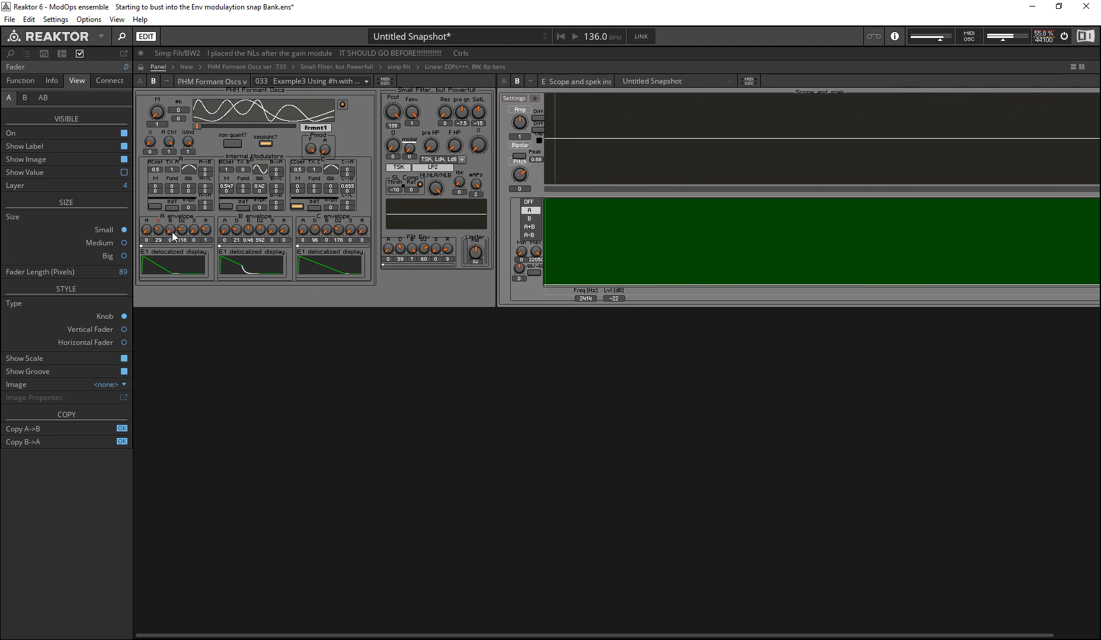
pyautogui.moveTo(328, 231); pyautogui.dragTo(328, 225)
pyautogui.click(155, 329)
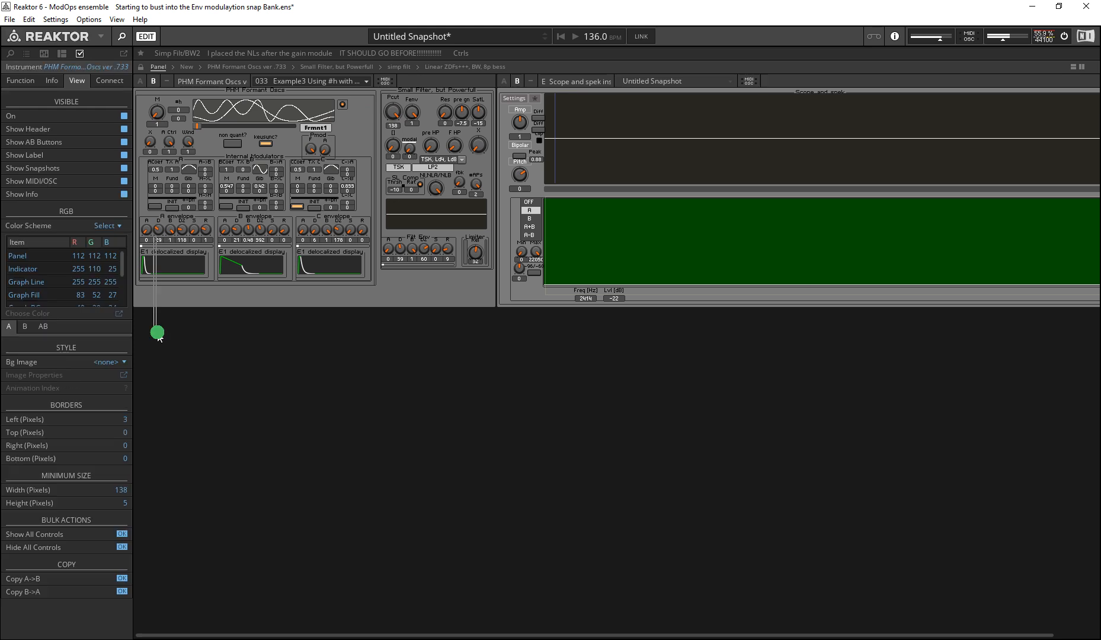
pyautogui.moveTo(161, 227)
pyautogui.mouseDown()
pyautogui.moveTo(163, 236)
pyautogui.moveTo(169, 207)
pyautogui.mouseUp()
pyautogui.moveTo(339, 231); pyautogui.dragTo(344, 228)
pyautogui.click(212, 110)
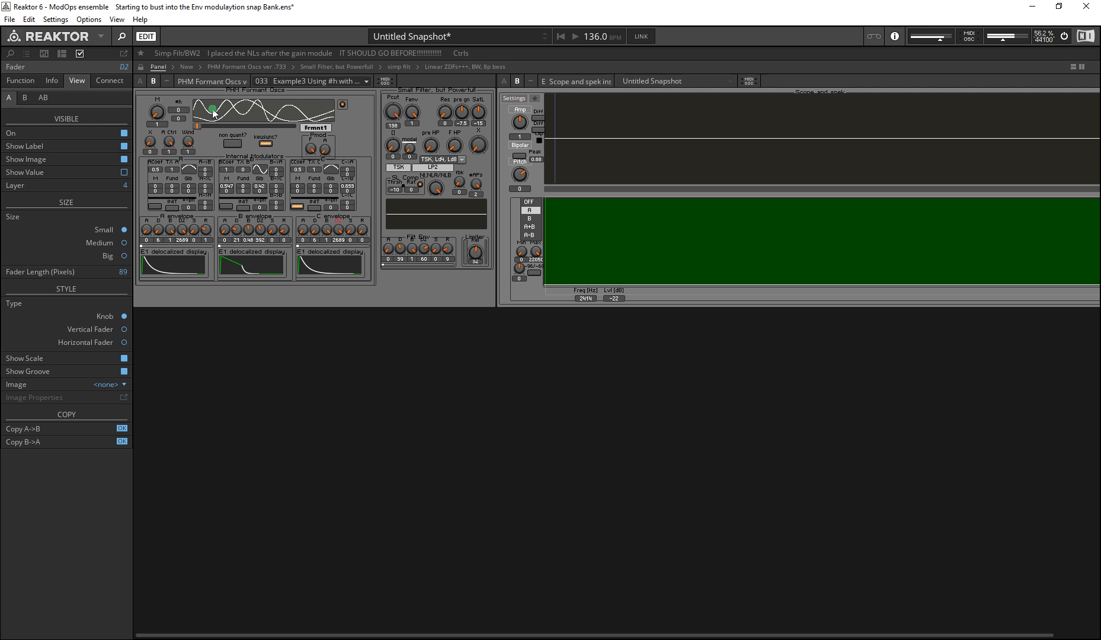
# Step: Set the A envelope's D2 to 504 and adjust its release, trying the sustain levels
pyautogui.moveTo(354, 231); pyautogui.dragTo(297, 334)
pyautogui.moveTo(193, 233); pyautogui.dragTo(175, 208)
pyautogui.moveTo(210, 230); pyautogui.dragTo(76, 7)
pyautogui.moveTo(184, 233); pyautogui.dragTo(200, 325)
pyautogui.moveTo(181, 231); pyautogui.dragTo(248, 388)
pyautogui.click(416, 297)
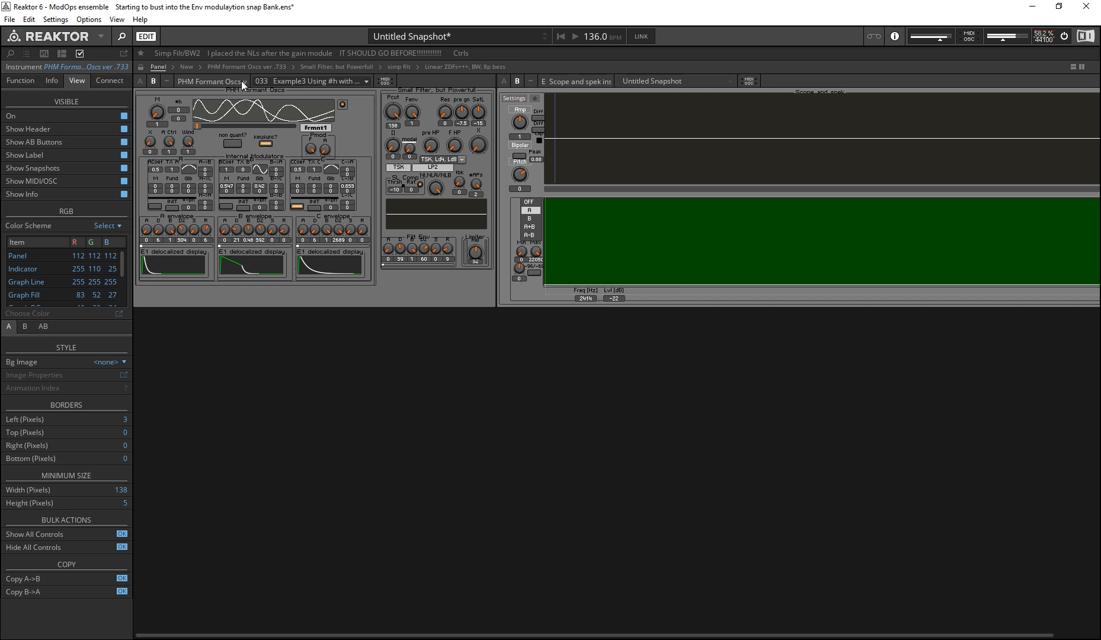
# Step: Hide the Pmod macro of PHM Formant Oscs through its AB visibility setting
pyautogui.click(217, 113)
pyautogui.click(314, 138)
pyautogui.click(27, 54)
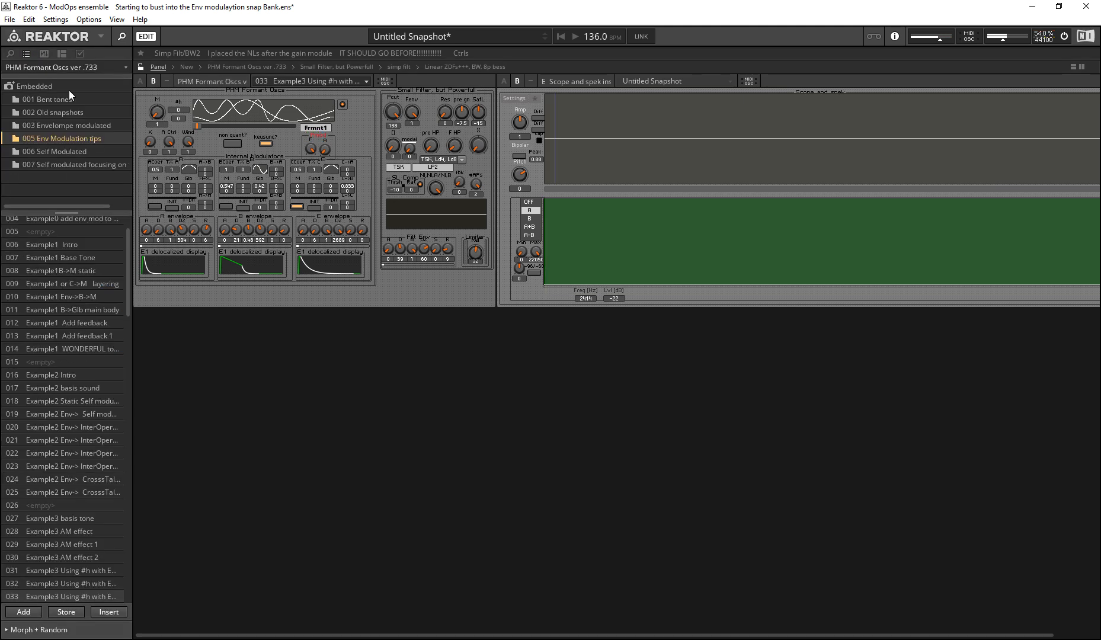
pyautogui.click(442, 88)
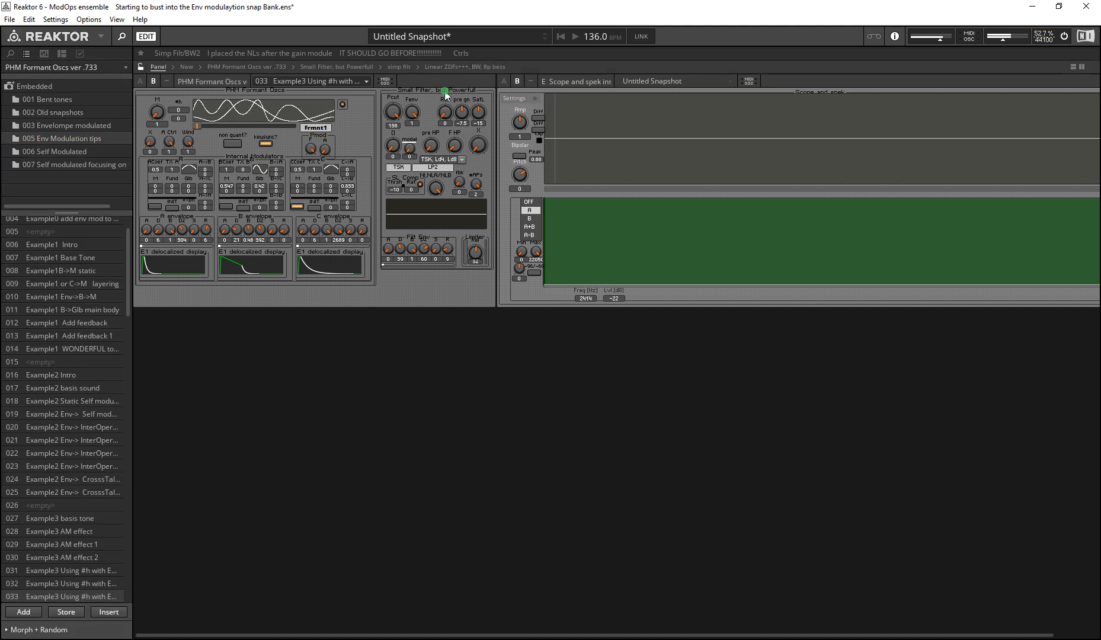
pyautogui.click(317, 138)
pyautogui.click(79, 55)
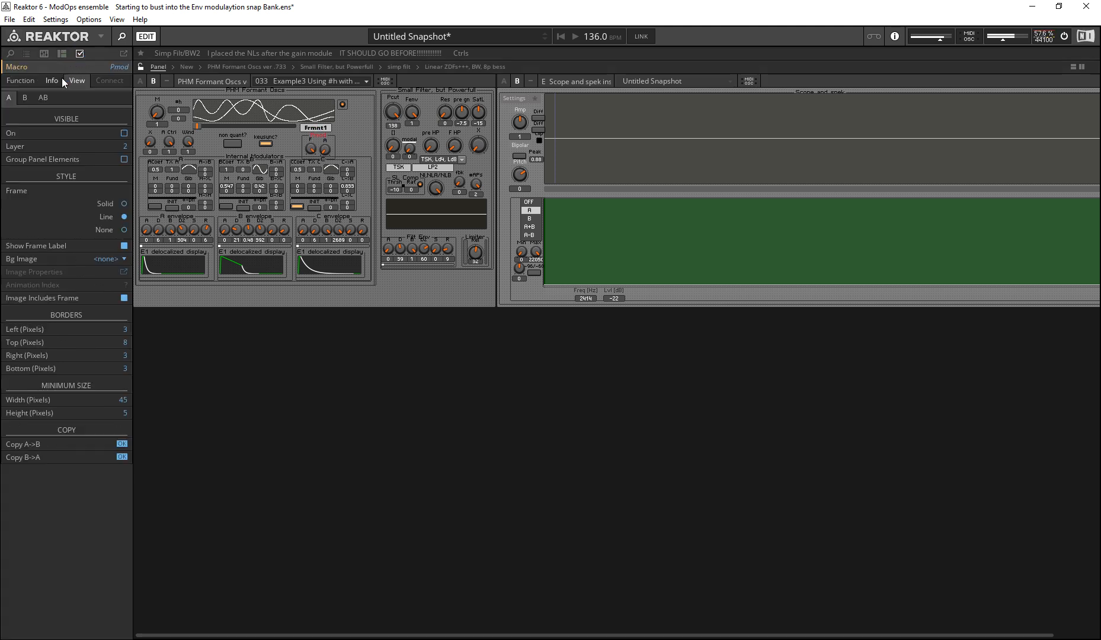
pyautogui.click(42, 97)
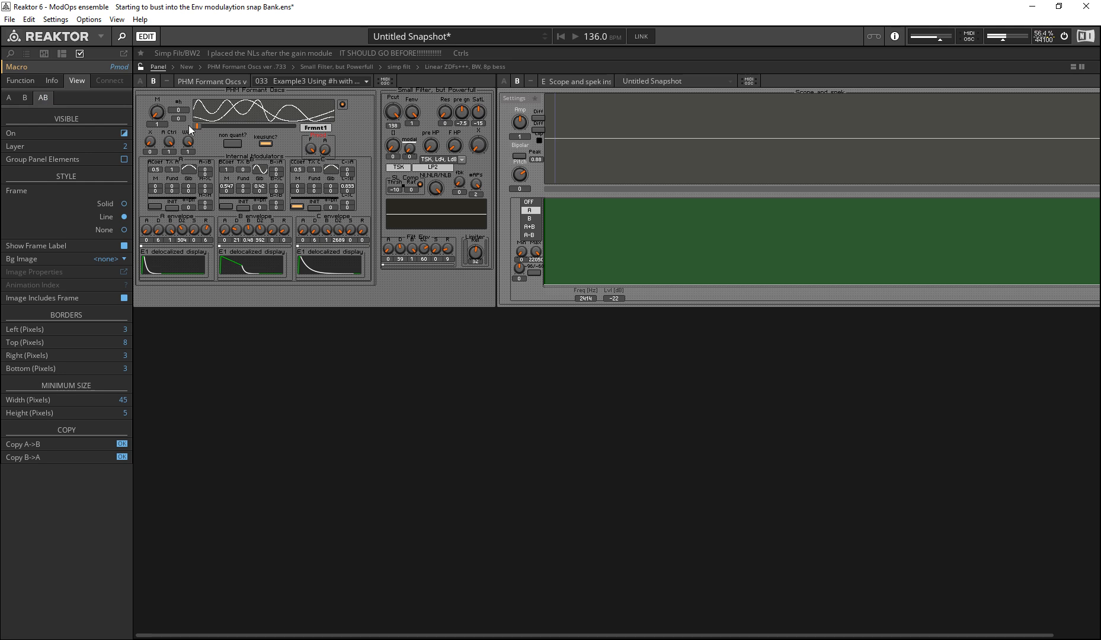
pyautogui.click(123, 134)
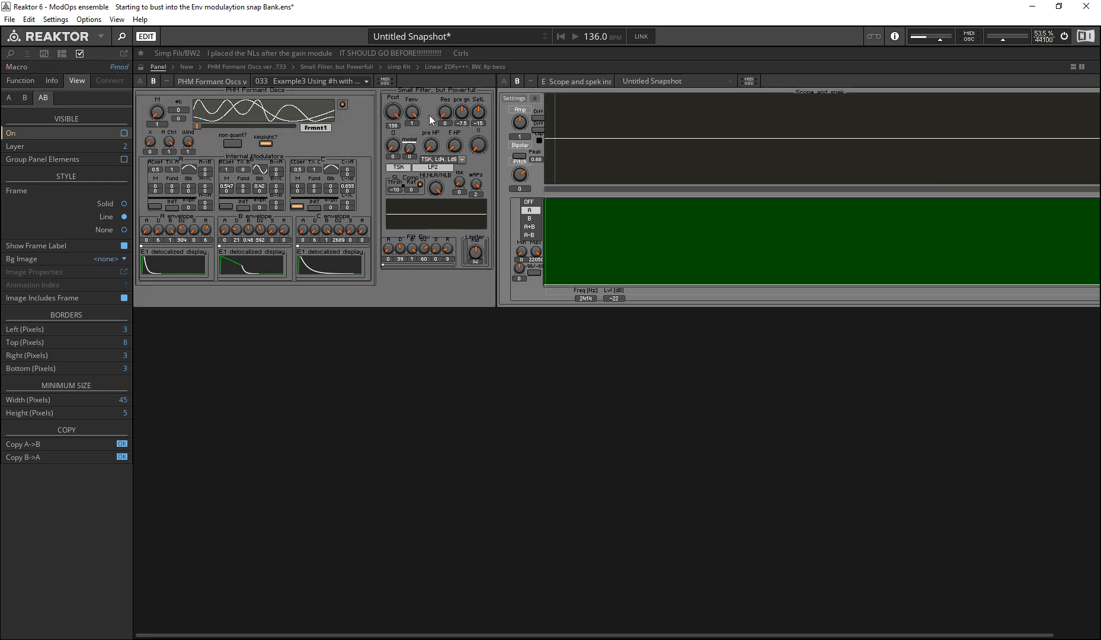
# Step: Set the small filter's Pcut to 95, adjust its X knob and set SatL to -14.6
pyautogui.moveTo(393, 112); pyautogui.dragTo(406, 202)
pyautogui.moveTo(478, 145)
pyautogui.mouseDown()
pyautogui.moveTo(393, 39)
pyautogui.moveTo(395, 115)
pyautogui.moveTo(415, 122)
pyautogui.mouseUp()
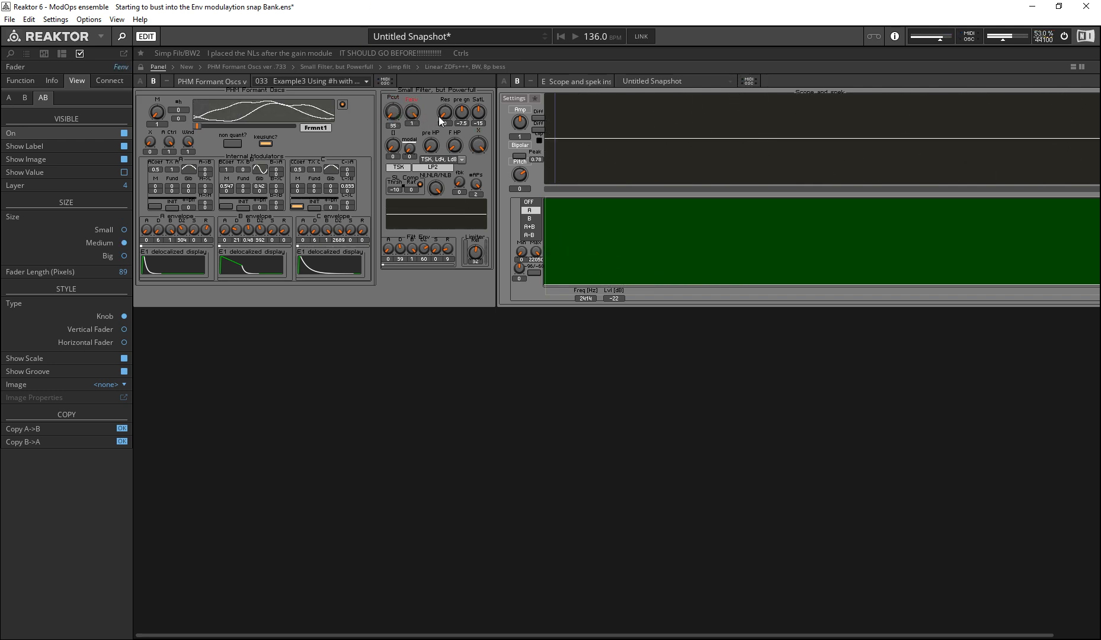
pyautogui.click(466, 115)
pyautogui.click(478, 114)
pyautogui.click(460, 117)
pyautogui.click(478, 117)
pyautogui.click(462, 119)
pyautogui.click(475, 116)
# Step: Try the small filter's D and modal knobs through the ladder modes, finishing on Ld8 with LP8
pyautogui.click(395, 155)
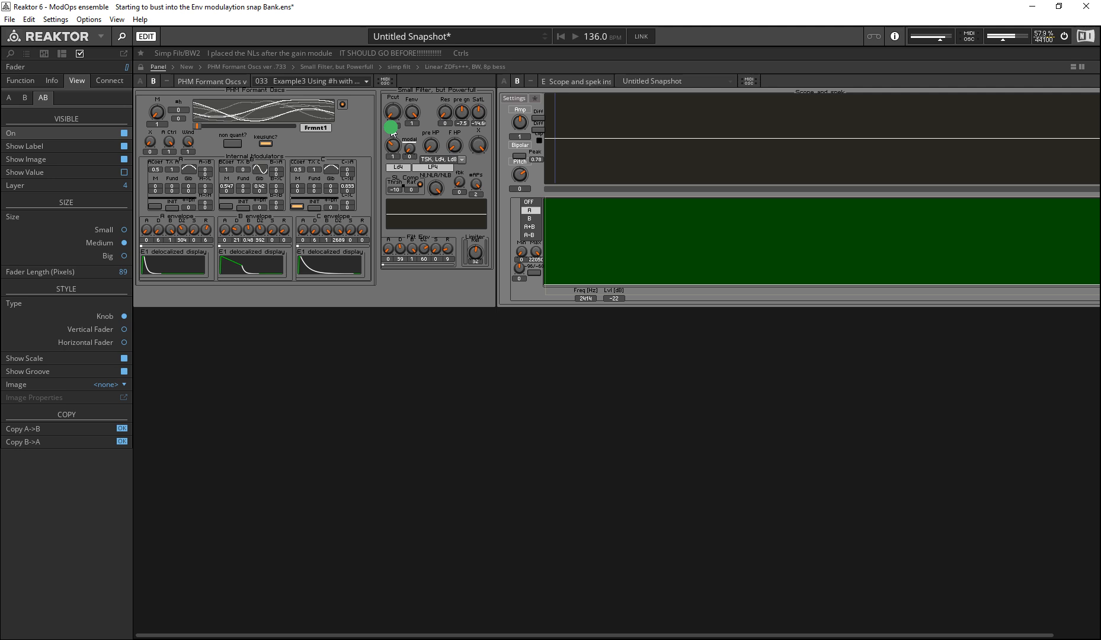
pyautogui.click(409, 147)
pyautogui.moveTo(375, 158); pyautogui.dragTo(415, 254)
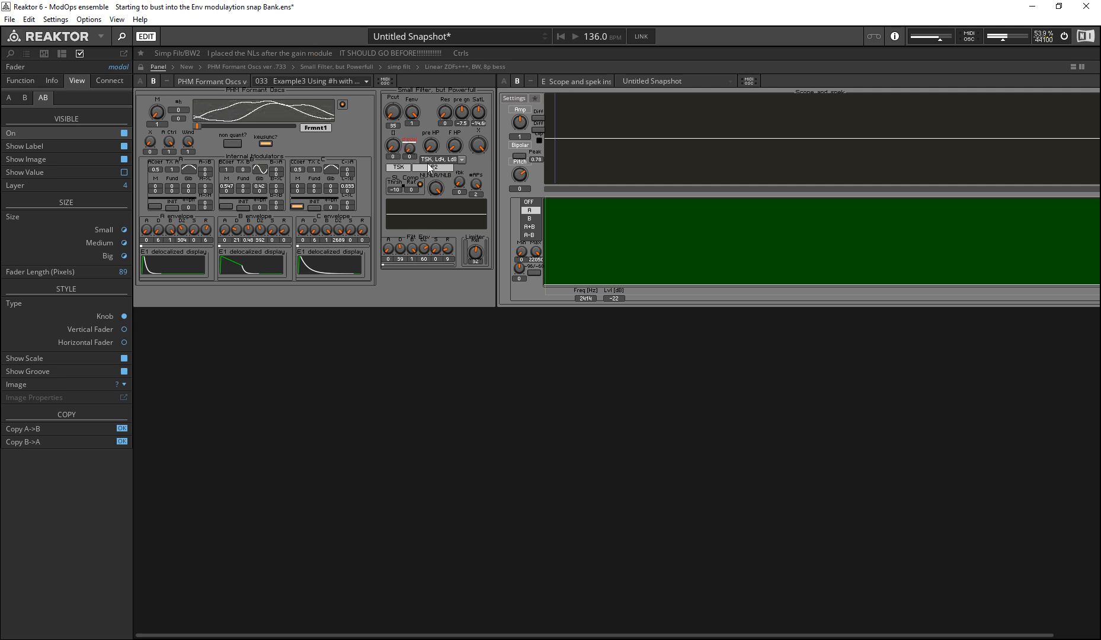
pyautogui.moveTo(415, 149); pyautogui.dragTo(364, 101)
pyautogui.click(429, 149)
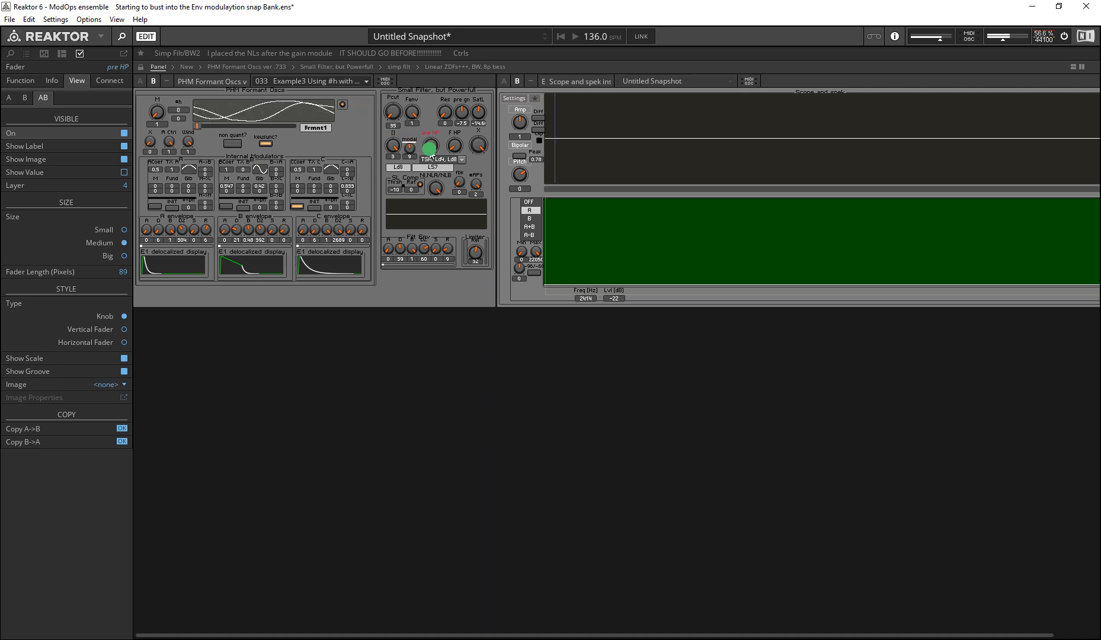
pyautogui.moveTo(410, 148); pyautogui.dragTo(414, 409)
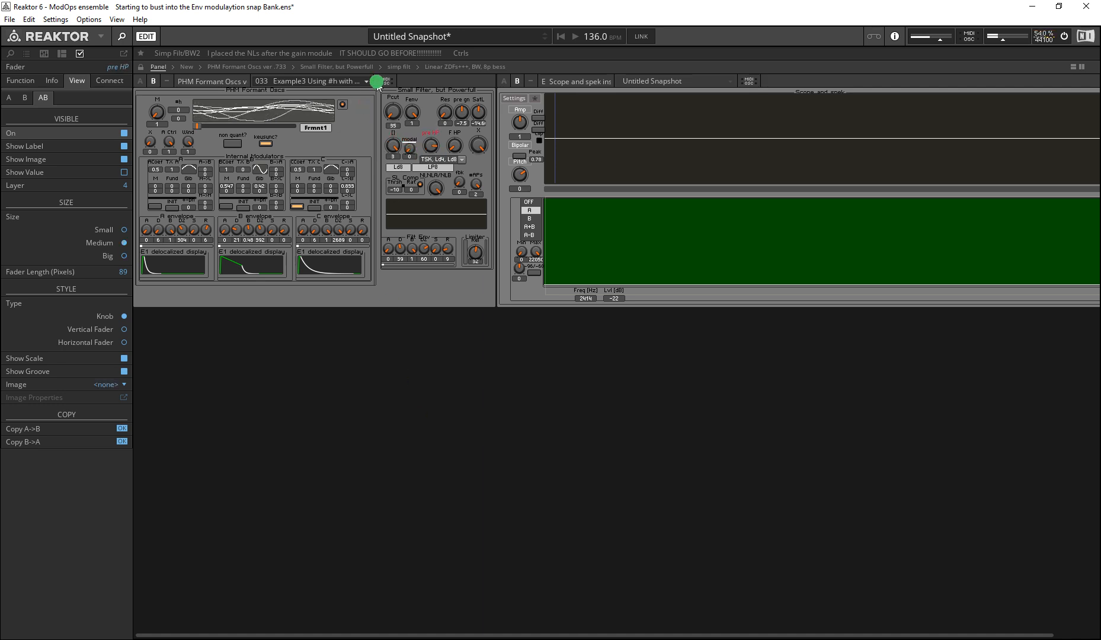
# Step: Examine the small filter's pre HP, F HP and X knobs and read the description of X
pyautogui.click(458, 148)
pyautogui.click(434, 148)
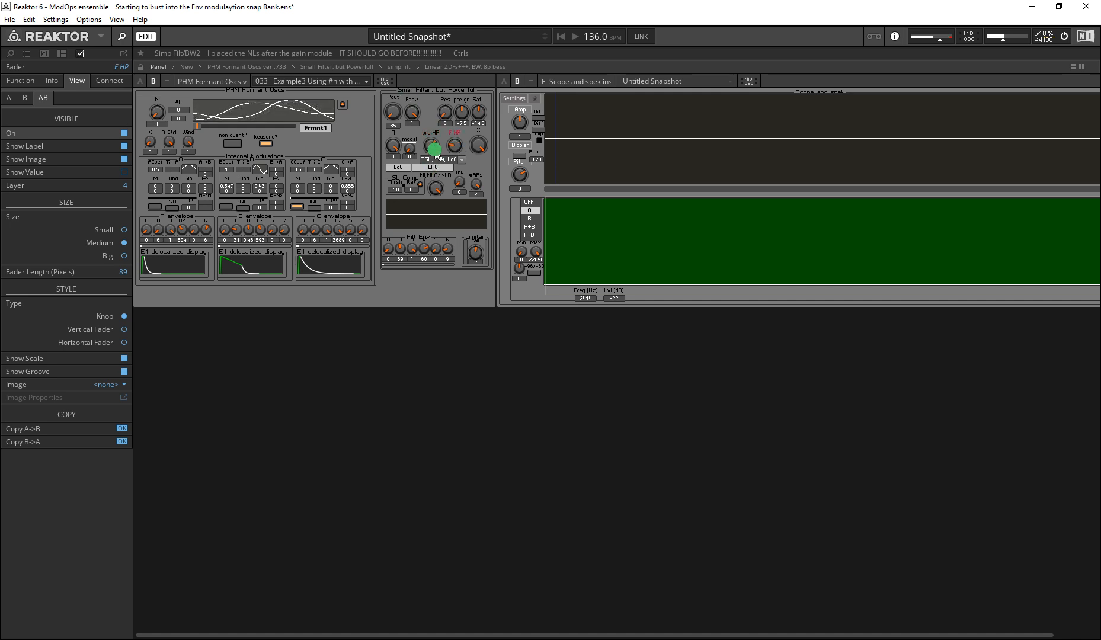
pyautogui.click(453, 150)
pyautogui.click(476, 148)
pyautogui.moveTo(487, 146)
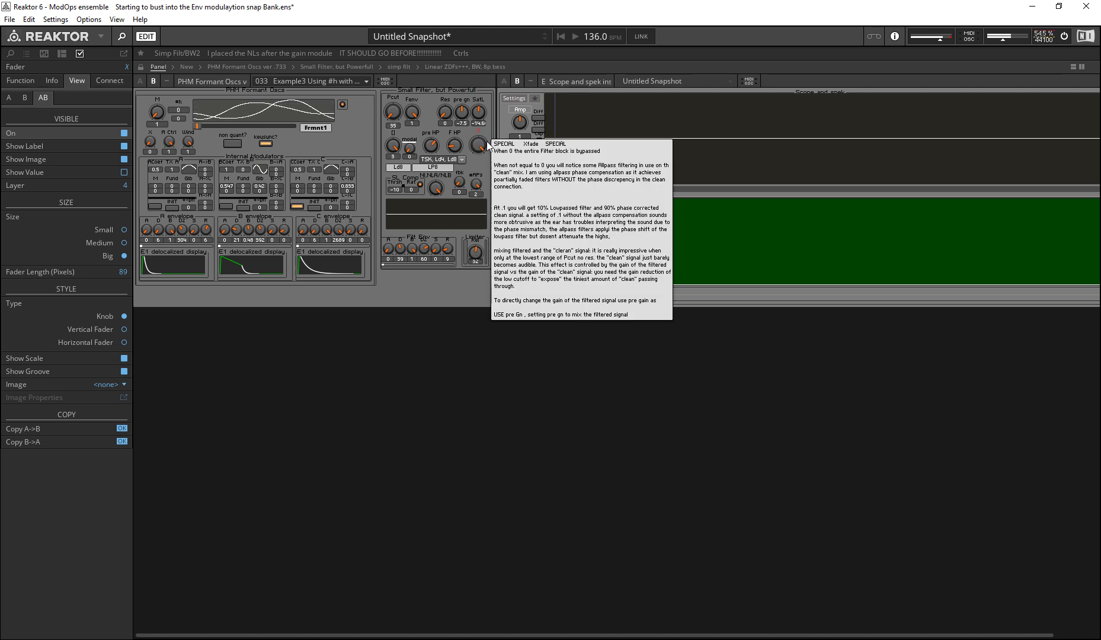
# Step: Try different X crossfade amounts against low and high cutoffs, leaving Pcut at 57
pyautogui.moveTo(479, 149); pyautogui.dragTo(474, 287)
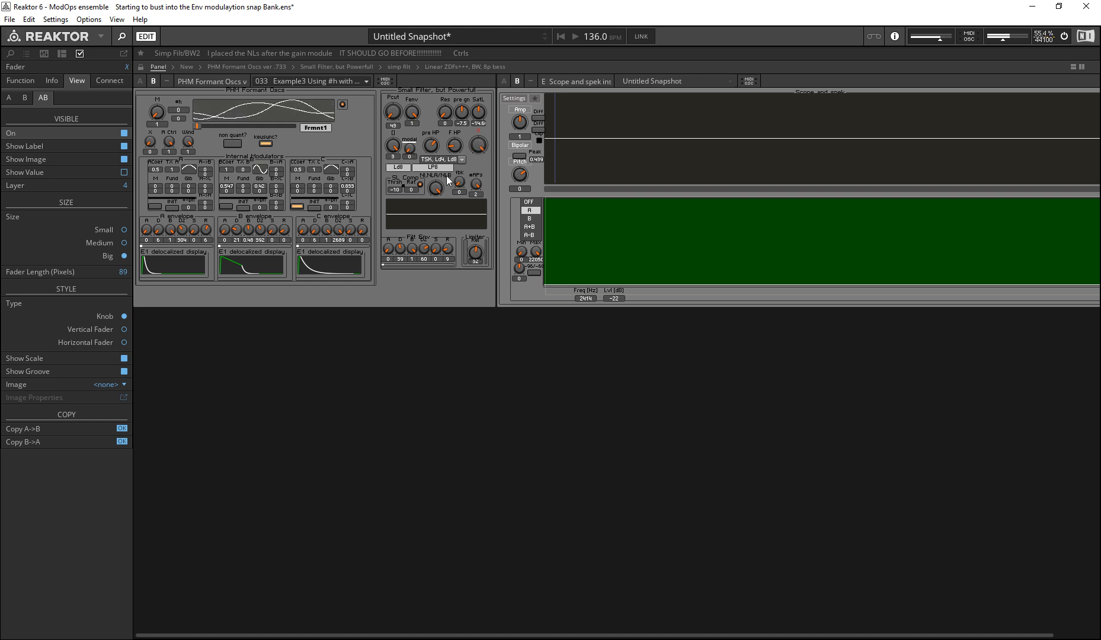
pyautogui.moveTo(479, 146); pyautogui.dragTo(467, 217)
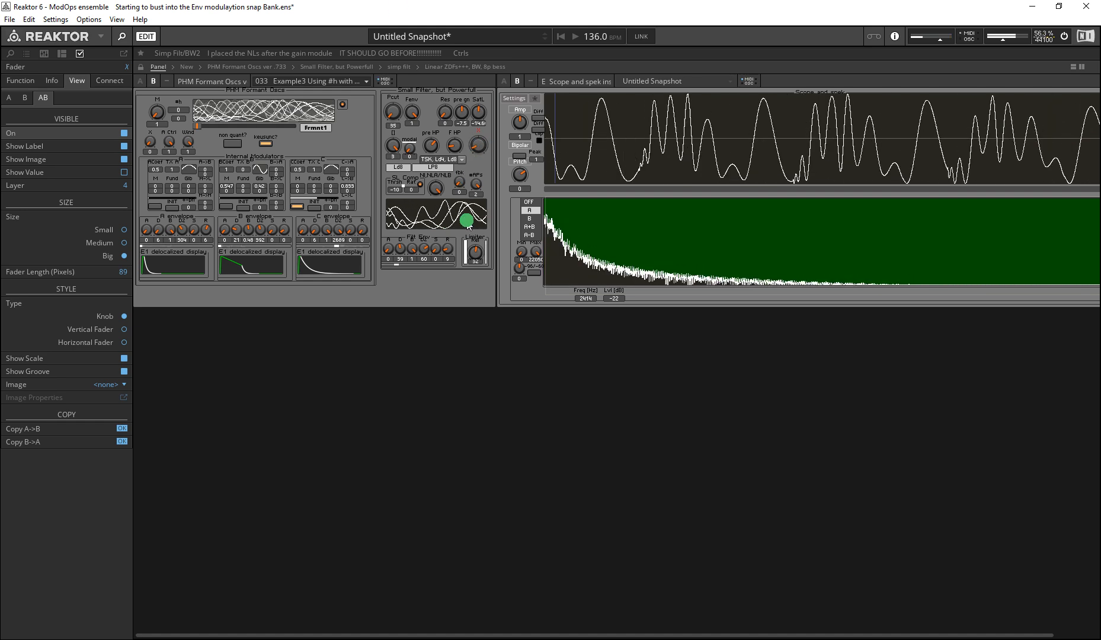
pyautogui.moveTo(384, 99); pyautogui.dragTo(377, 33)
pyautogui.moveTo(480, 147); pyautogui.dragTo(388, 5)
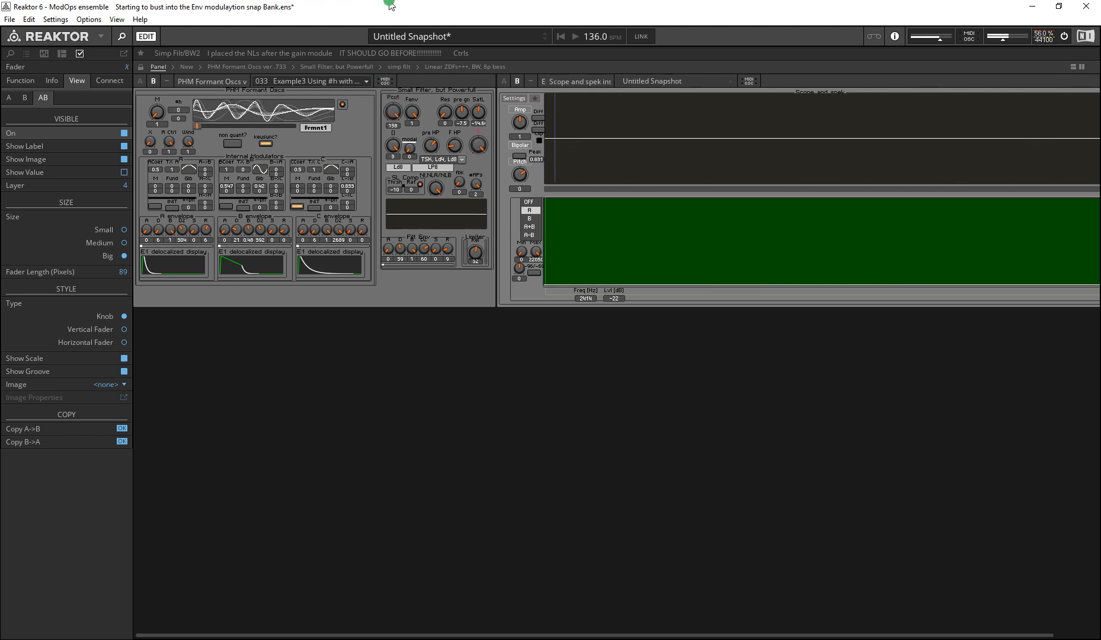
pyautogui.moveTo(397, 125); pyautogui.dragTo(485, 172)
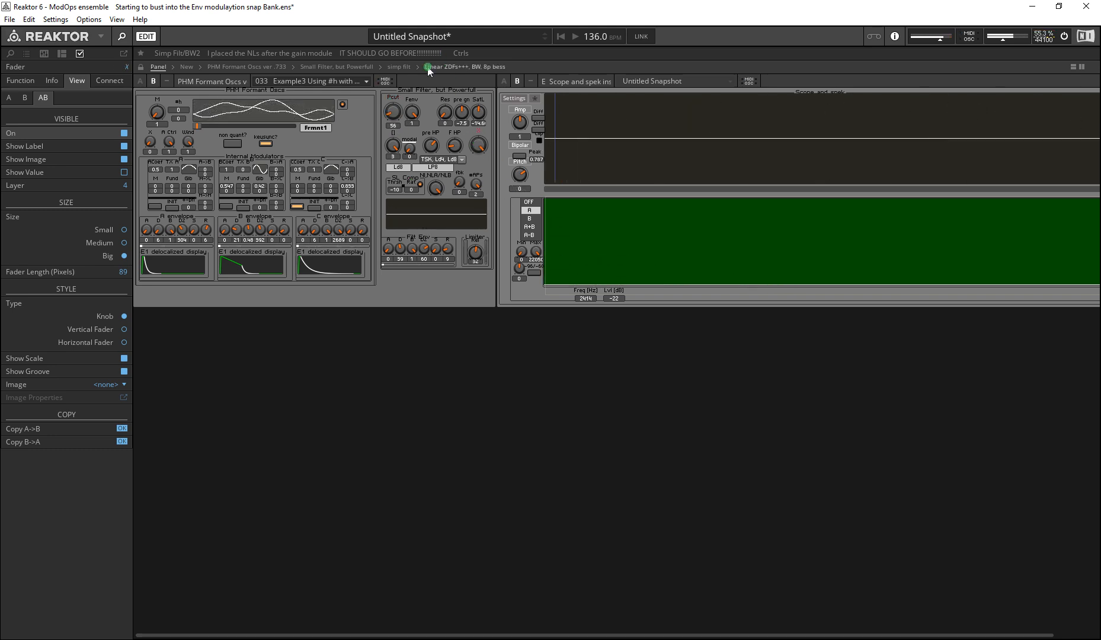
pyautogui.click(483, 174)
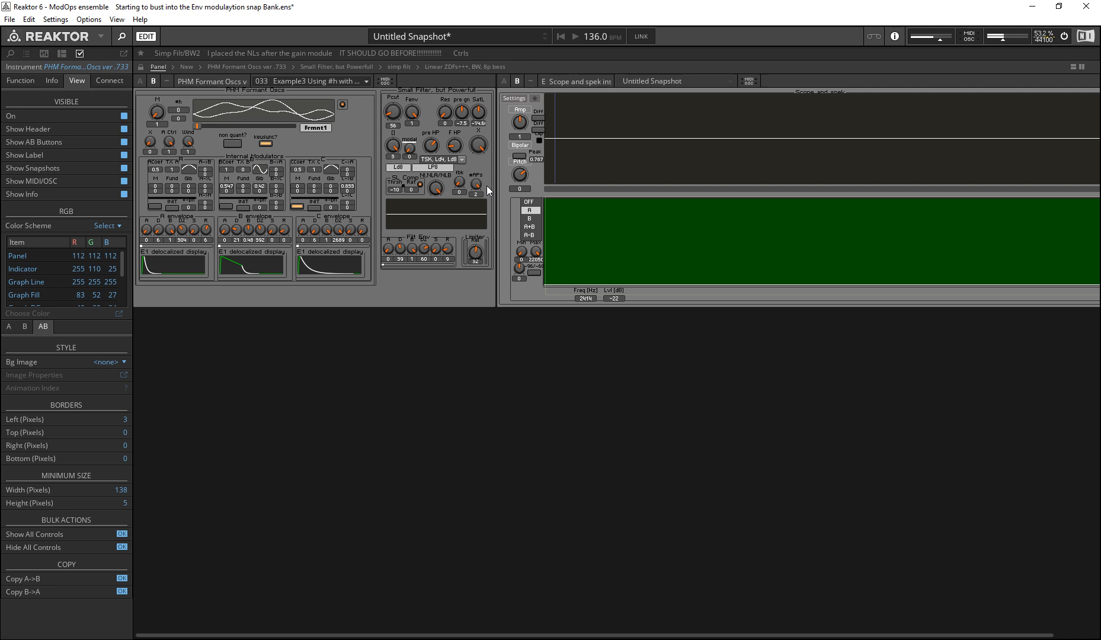
pyautogui.click(478, 144)
pyautogui.moveTo(477, 142); pyautogui.dragTo(472, 186)
# Step: Examine the small filter's SL Comp section, its list of filter types and the NI,NLA/NLB knob
pyautogui.click(420, 179)
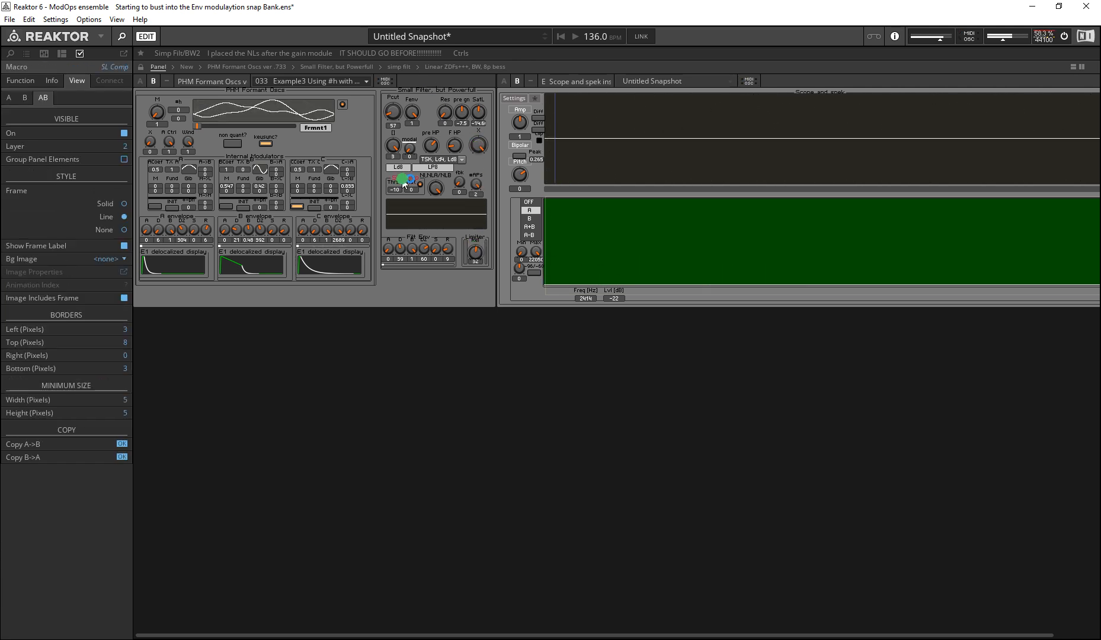
pyautogui.moveTo(436, 188)
pyautogui.mouseDown()
pyautogui.moveTo(450, 292)
pyautogui.moveTo(443, 191)
pyautogui.mouseUp()
pyautogui.click(453, 160)
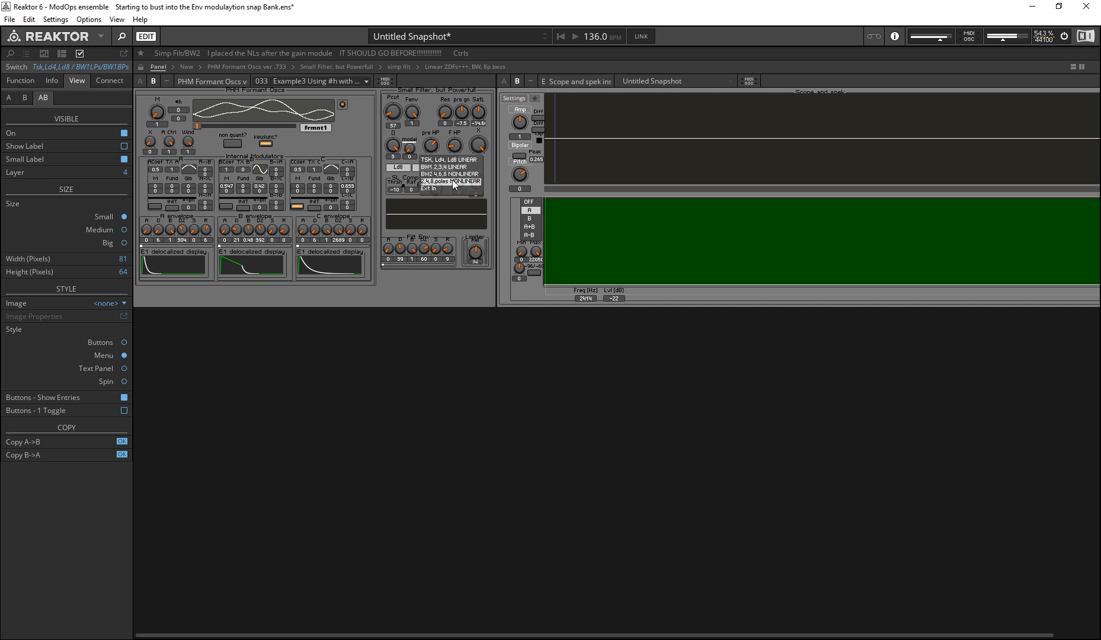
pyautogui.click(473, 294)
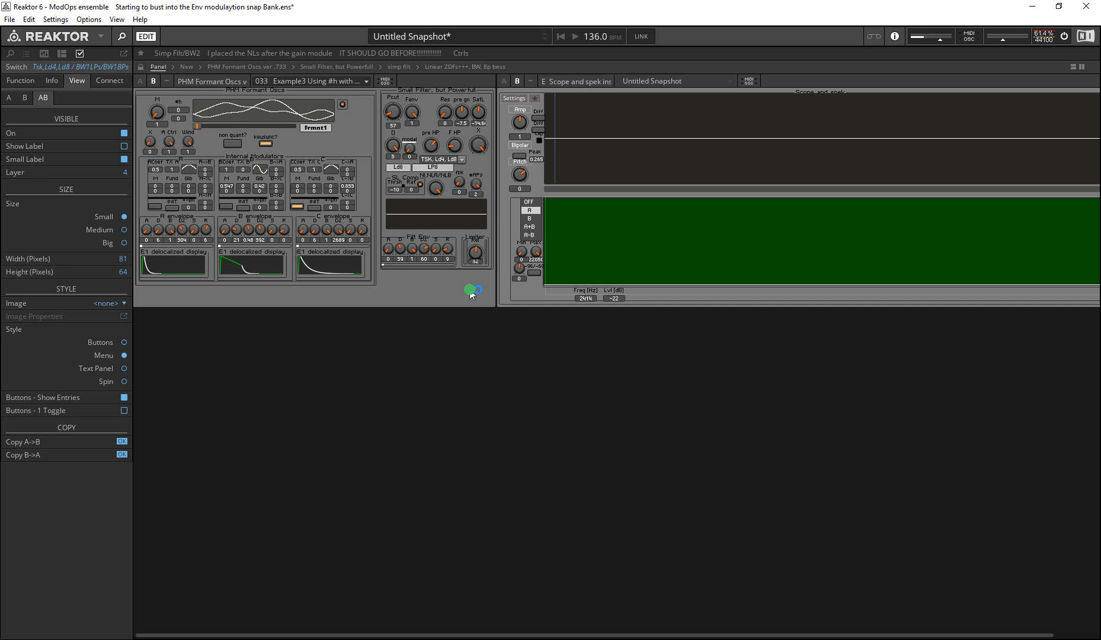
pyautogui.click(437, 188)
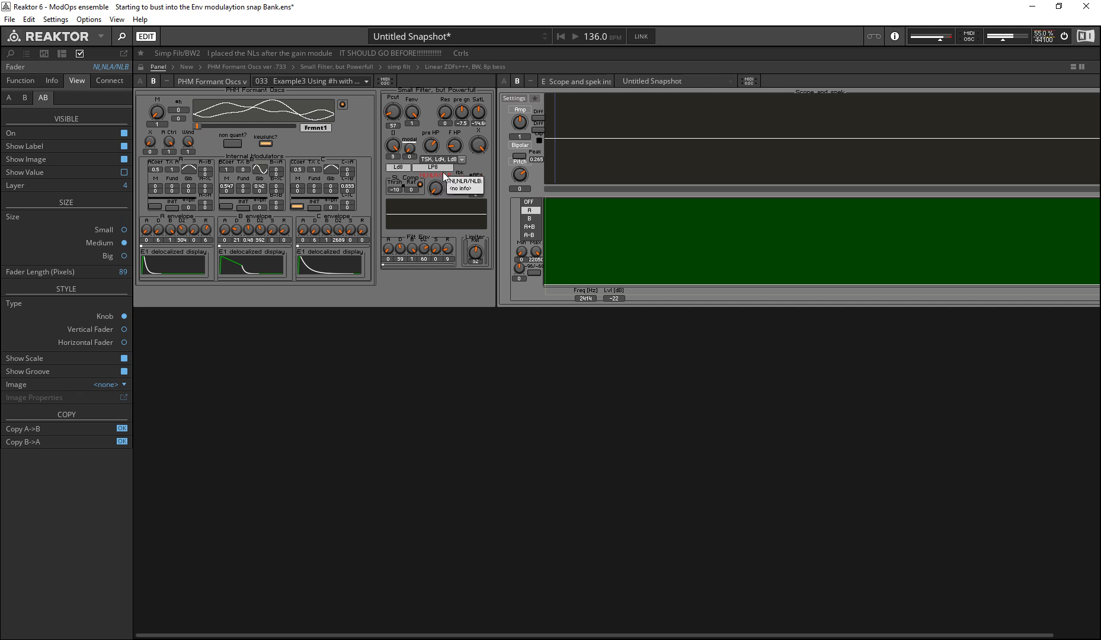
# Step: Try the NI,NLA/NLB knob in the TSK and Ld8 modes, finishing with D at 0 for TSK LP2
pyautogui.moveTo(395, 147); pyautogui.dragTo(430, 265)
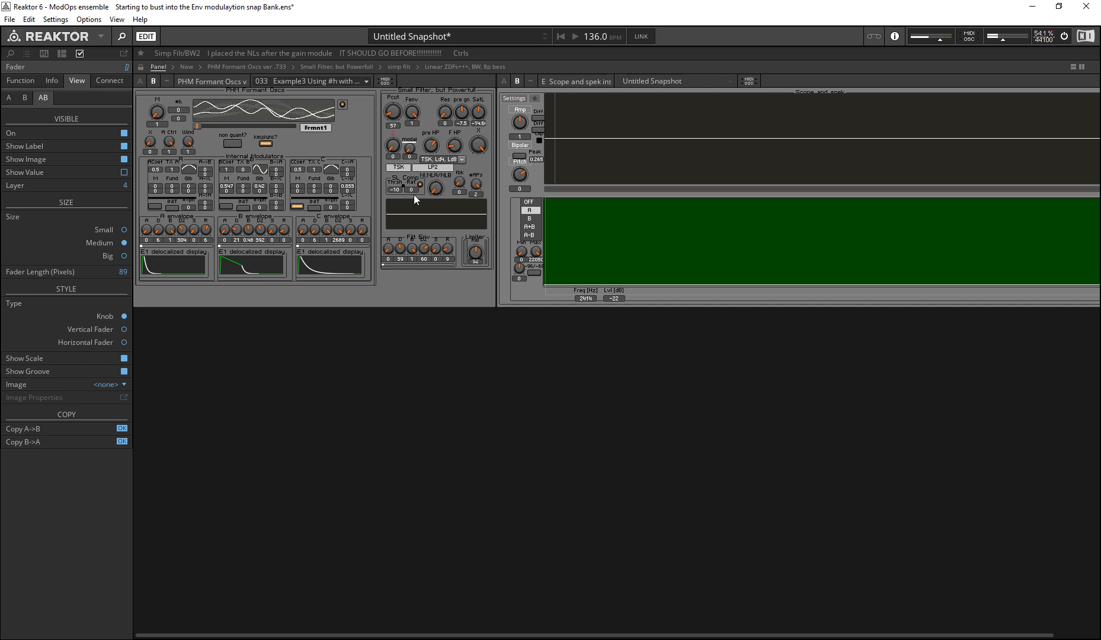
pyautogui.moveTo(395, 148); pyautogui.dragTo(381, 98)
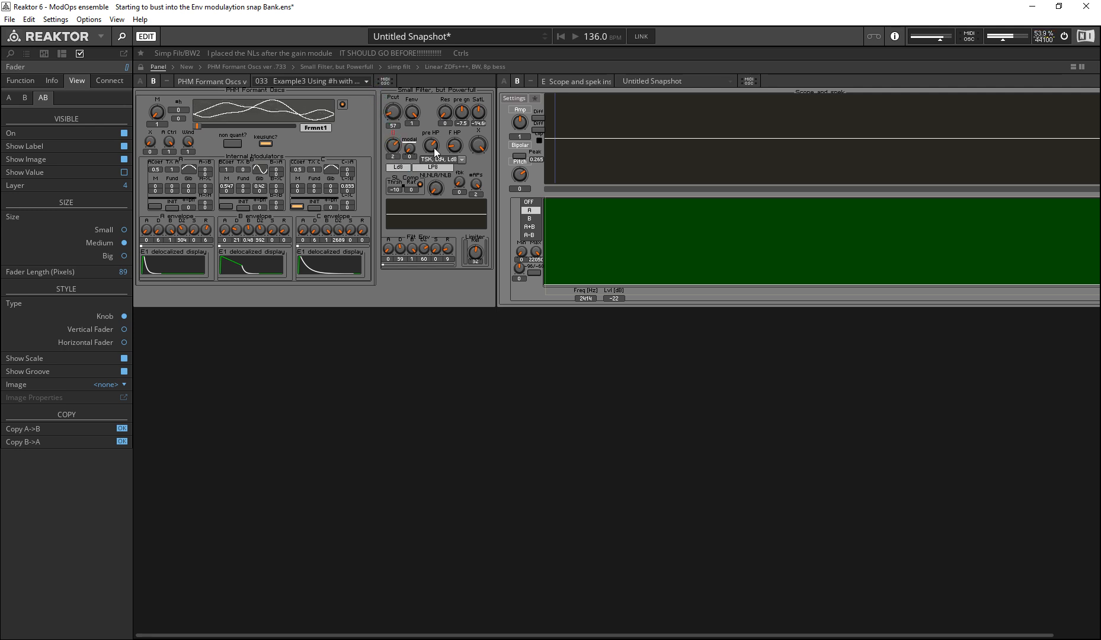
pyautogui.moveTo(436, 184); pyautogui.dragTo(385, 79)
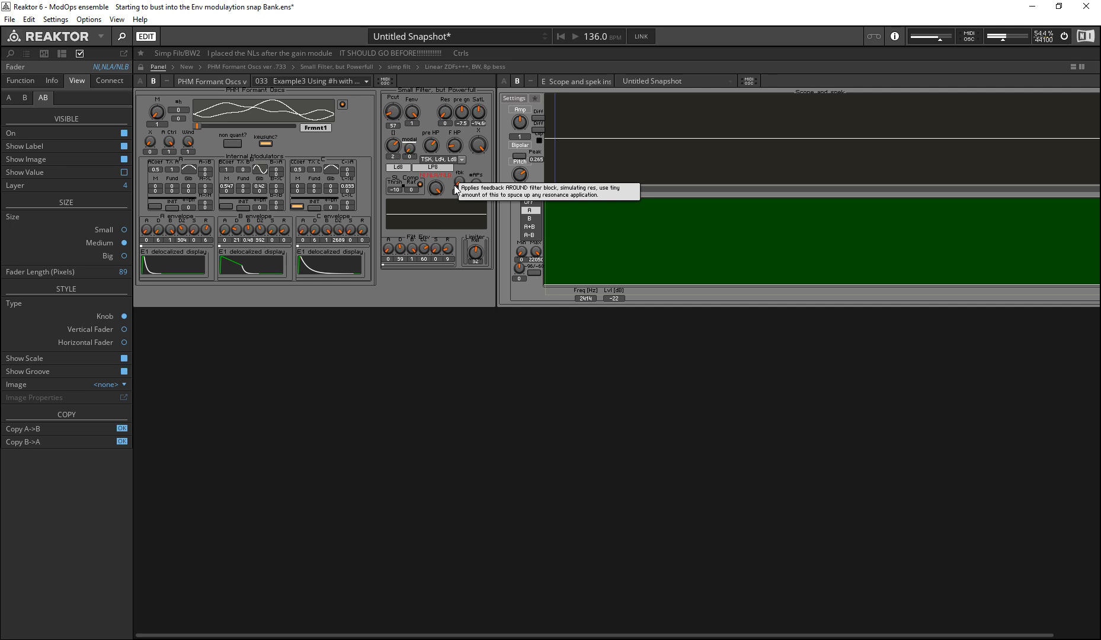
pyautogui.moveTo(396, 157); pyautogui.dragTo(431, 263)
pyautogui.moveTo(445, 189)
pyautogui.mouseDown()
pyautogui.moveTo(425, 148)
pyautogui.moveTo(438, 178)
pyautogui.mouseUp()
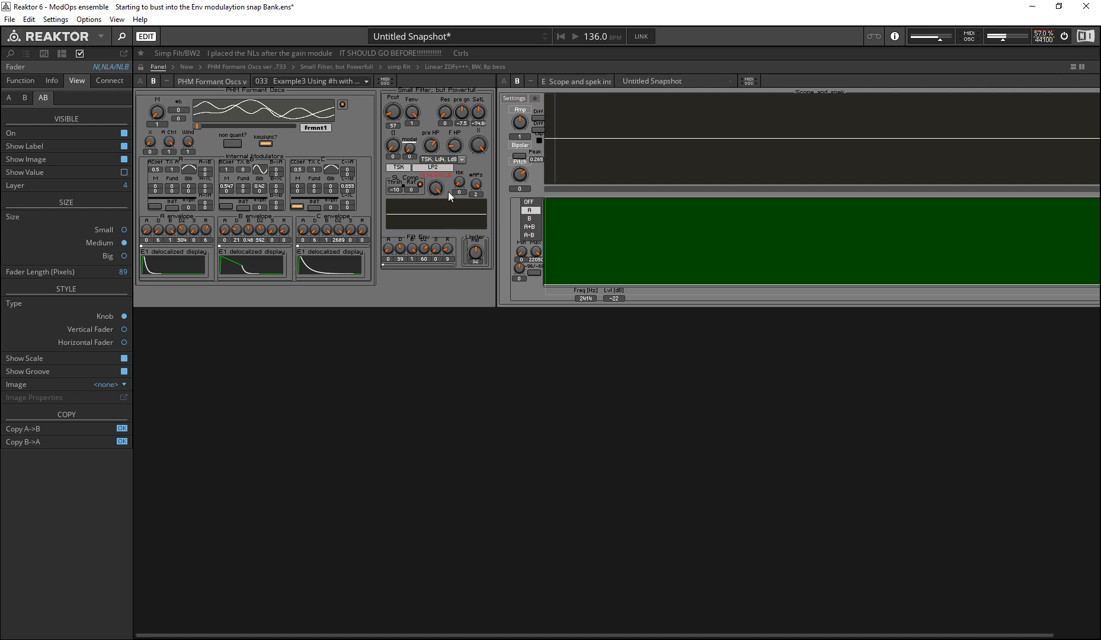
pyautogui.click(455, 191)
pyautogui.click(402, 283)
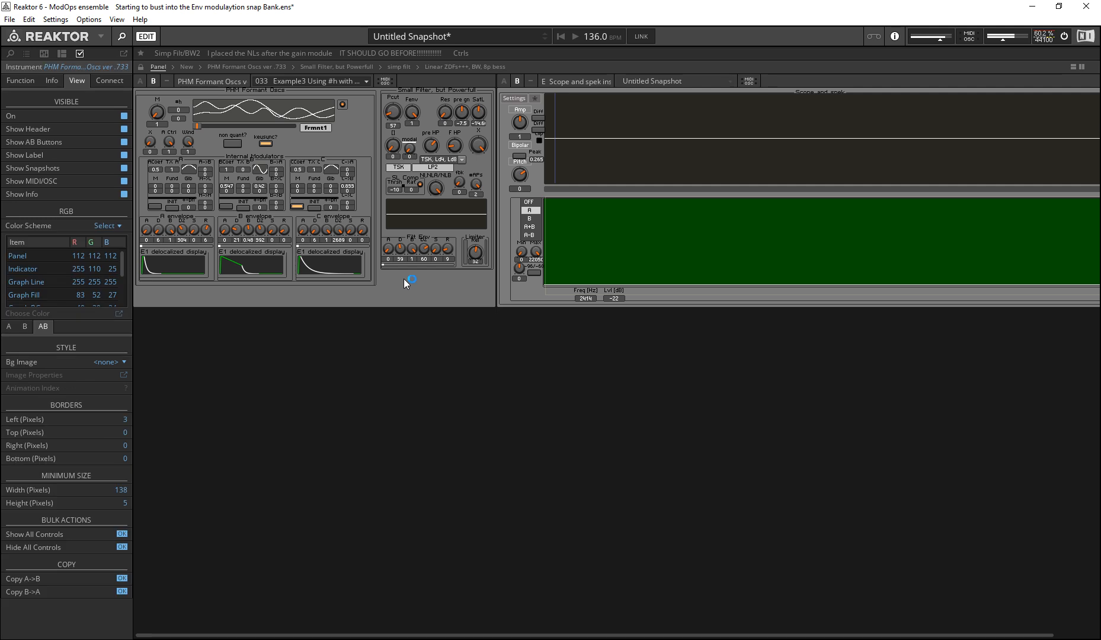